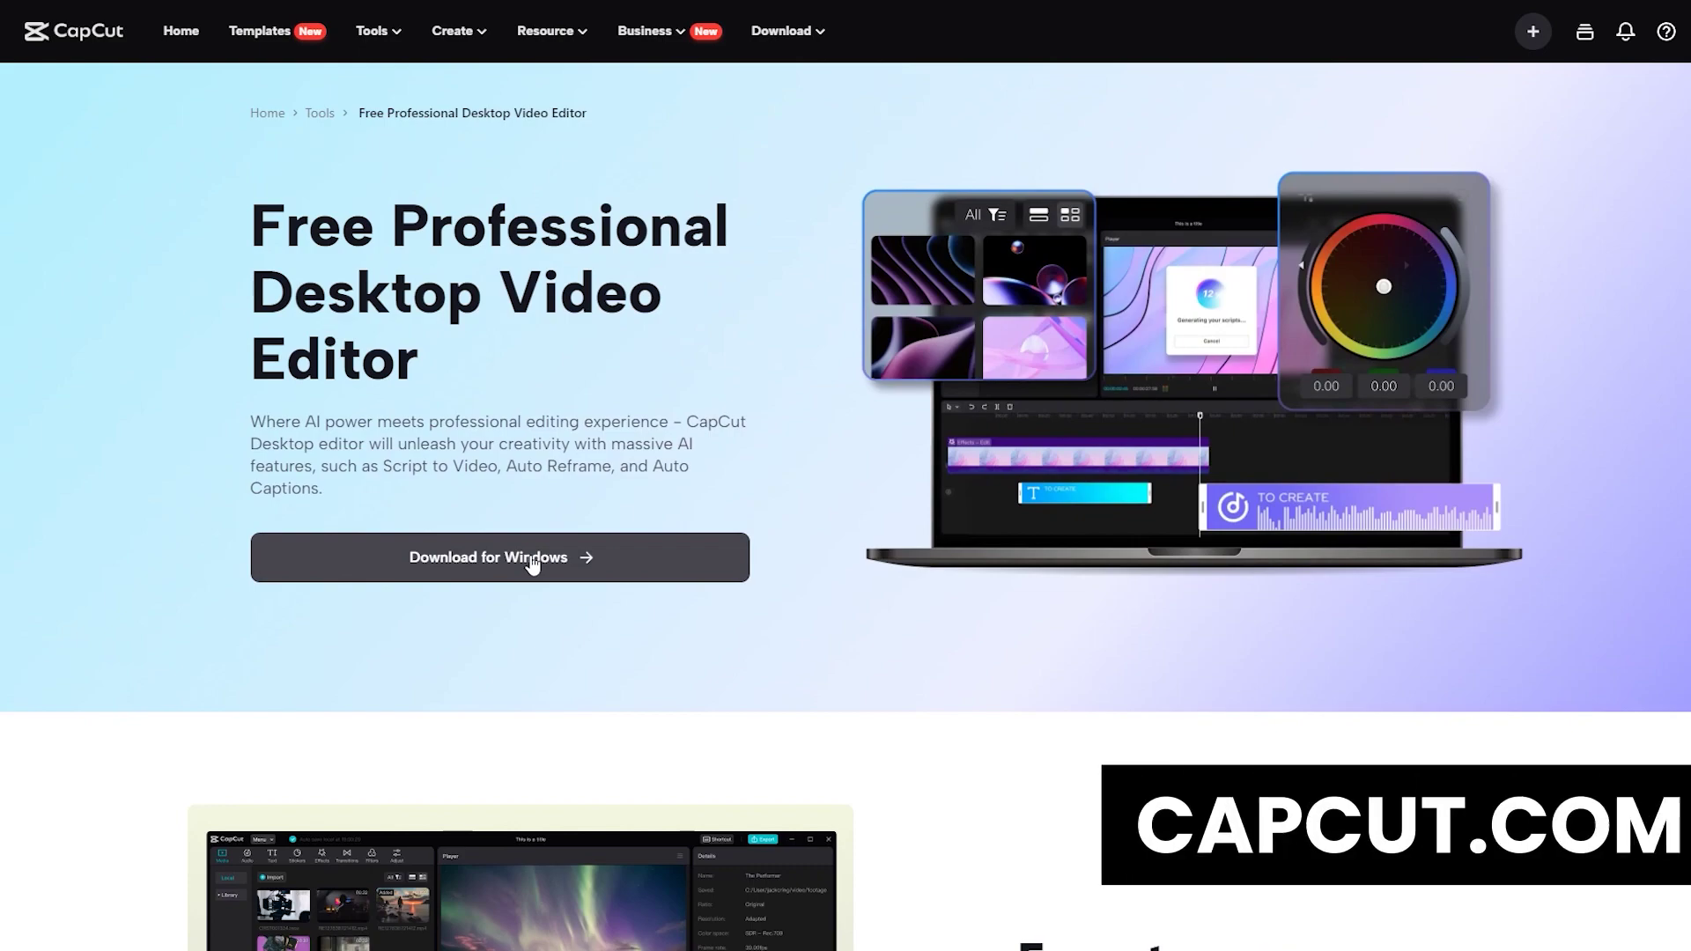
Download CapCut desktop for Windows and launch it to its empty Home screen.
click(533, 563)
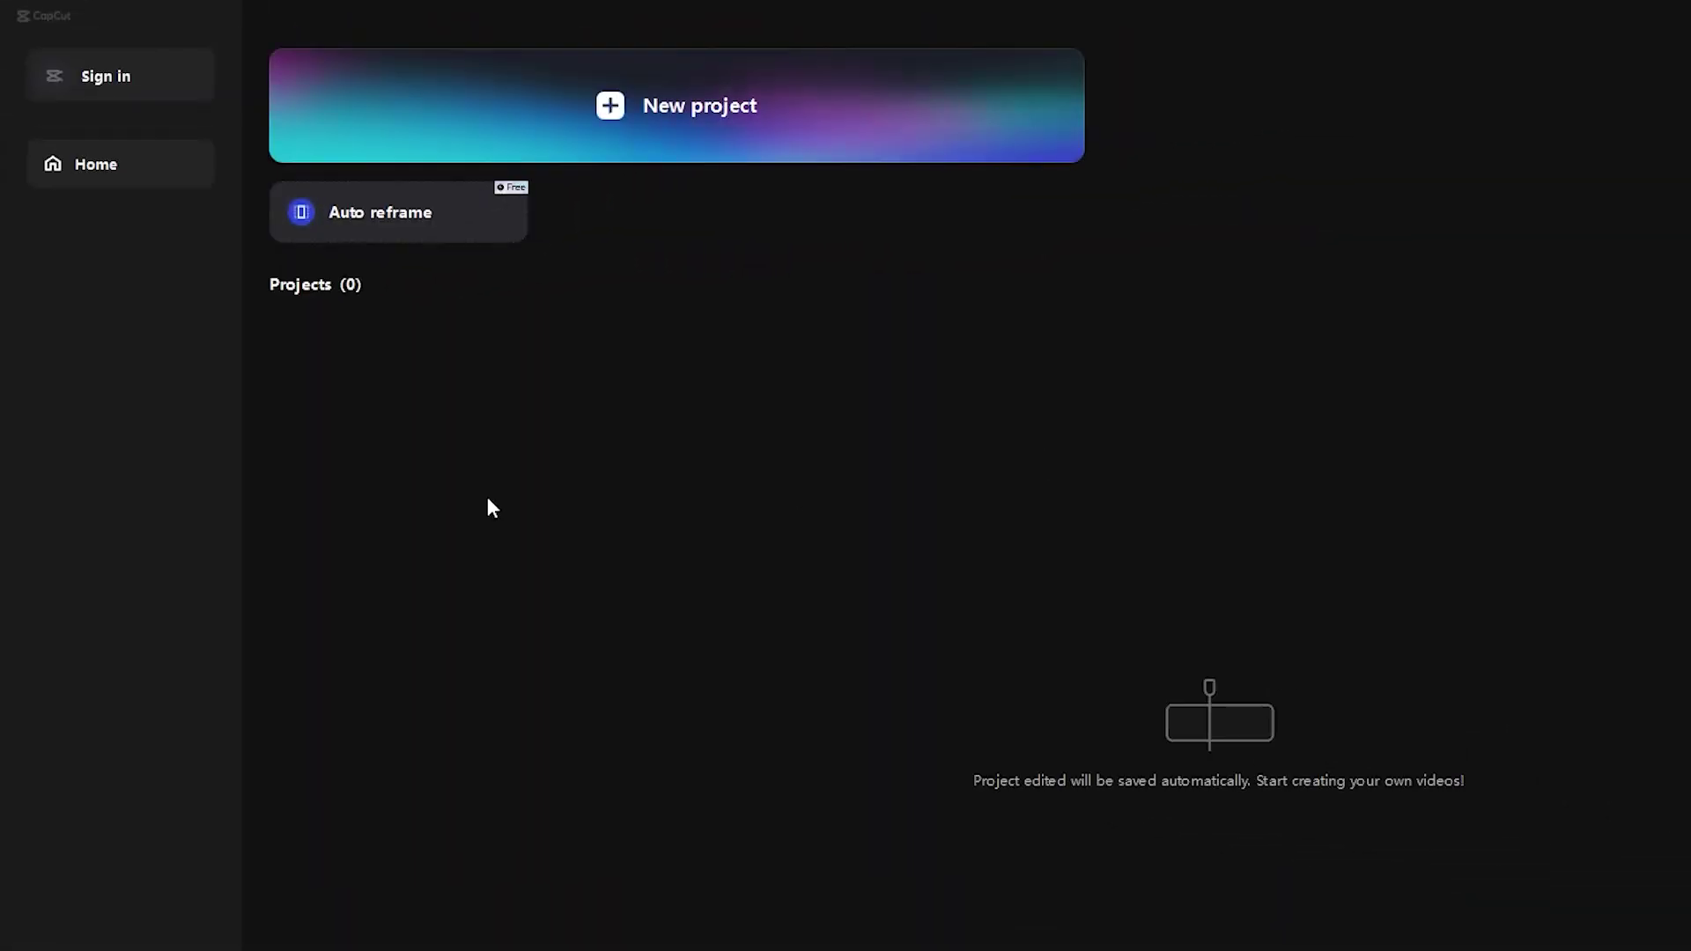
Dismiss the sign-in prompt and create the new empty project 1112.
click(135, 70)
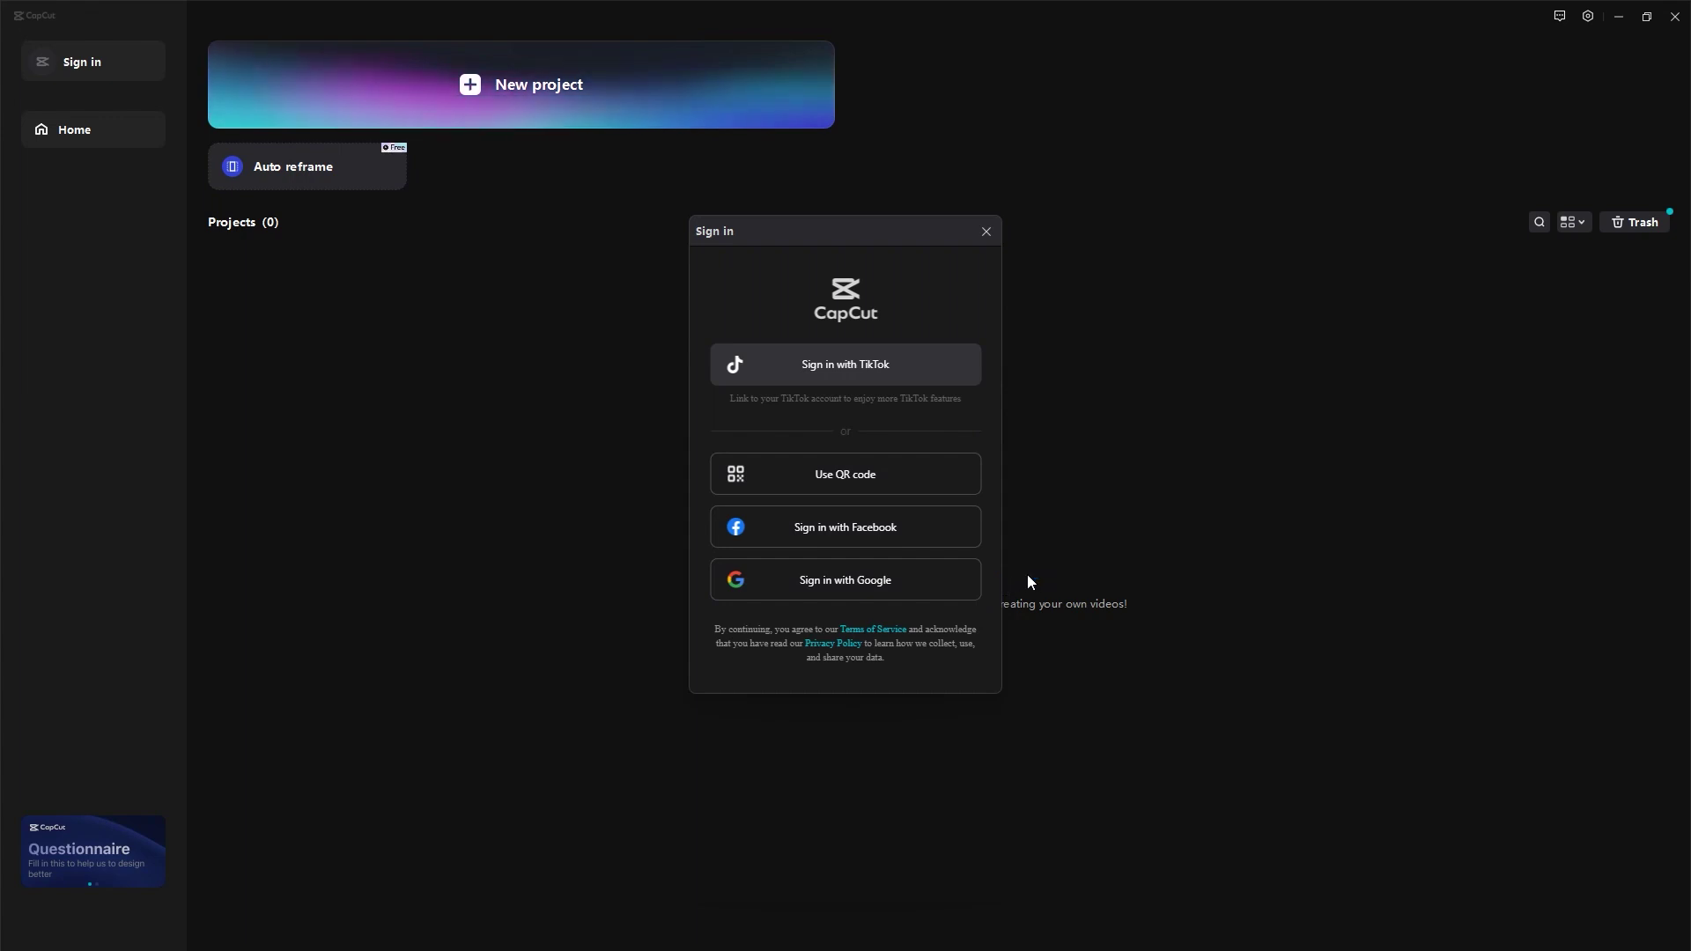
click(990, 234)
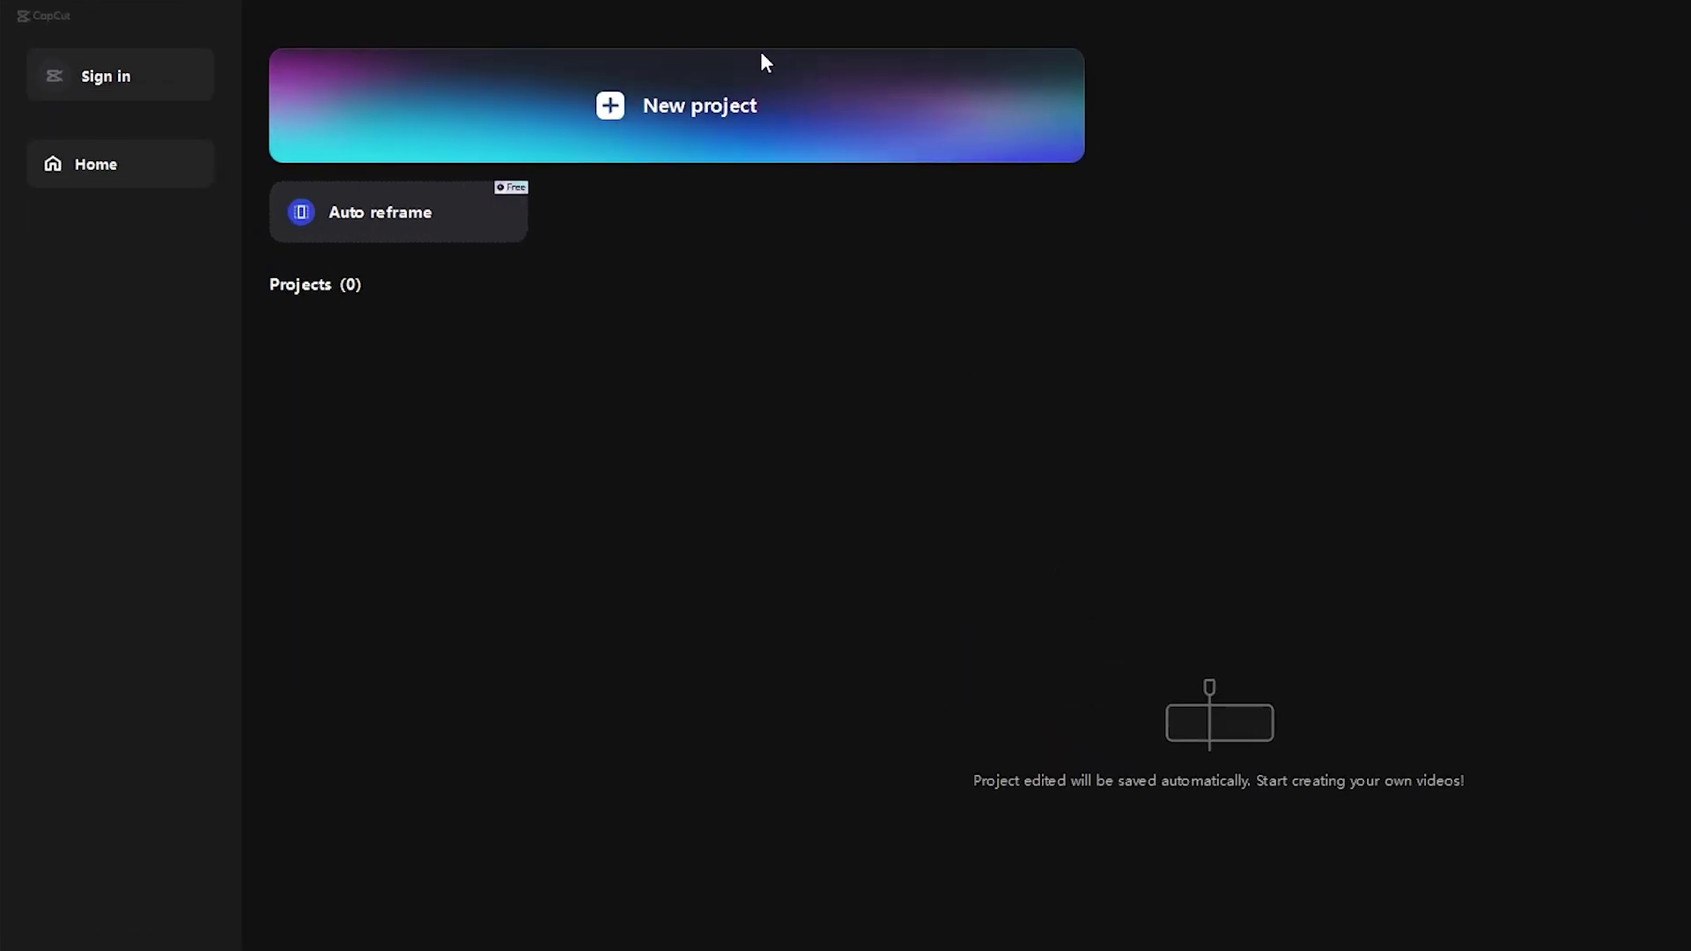
click(763, 60)
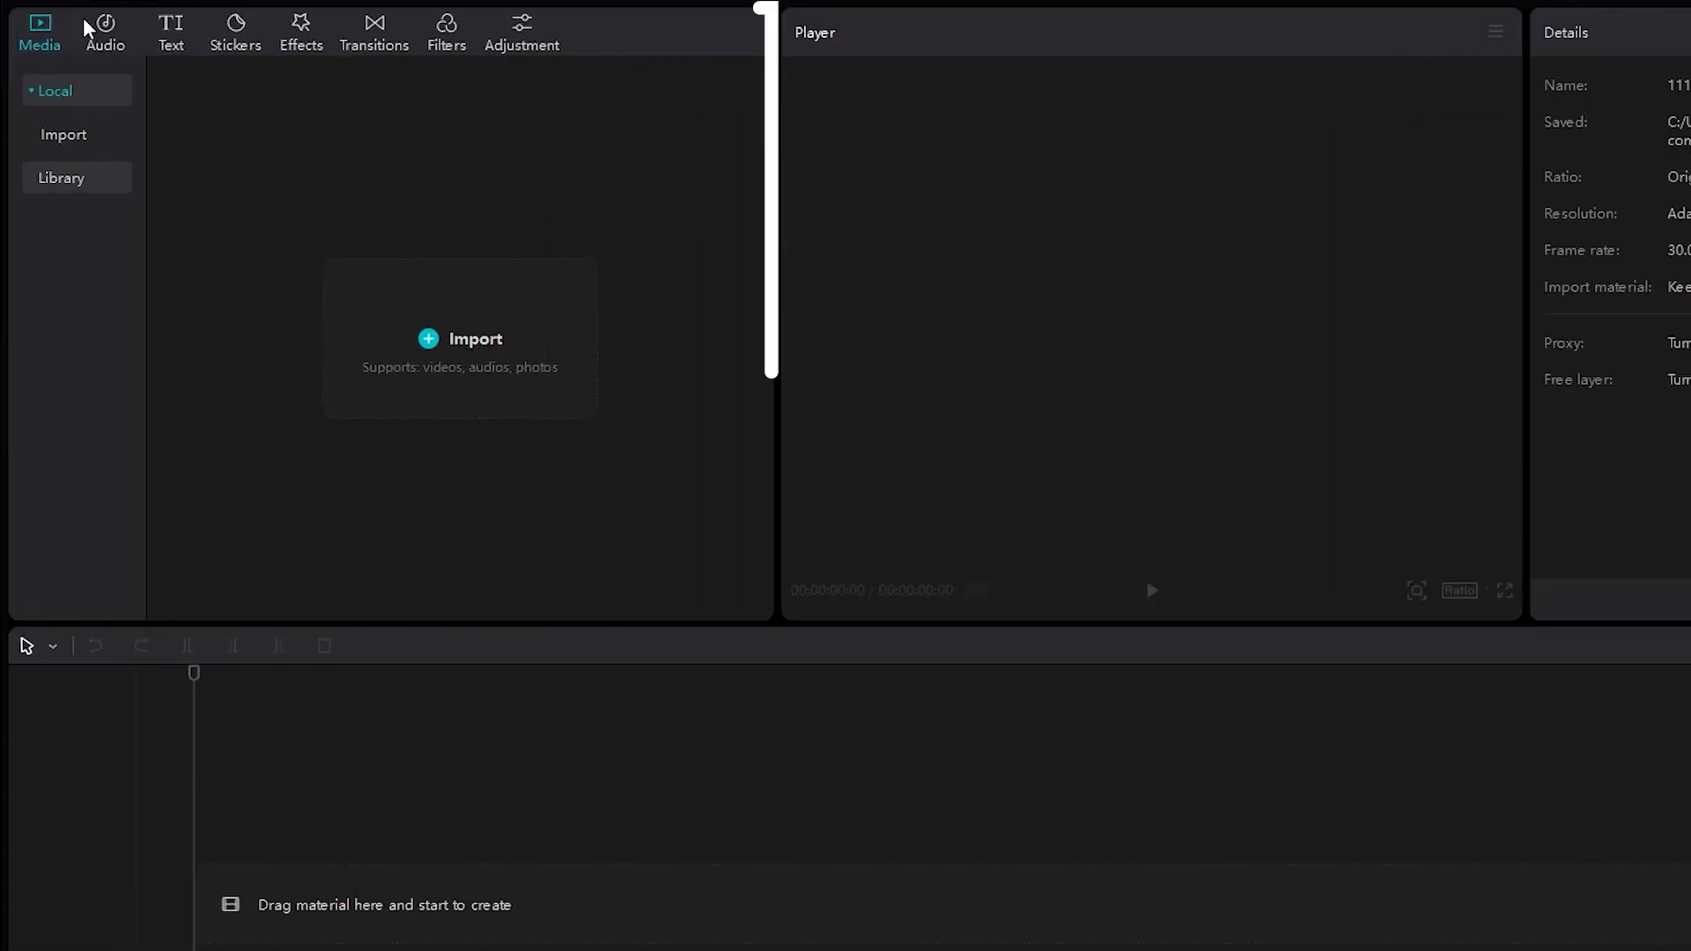
Import the talking-head clips and Yellow8 into Media, then browse the music library.
drag(751, 656, 789, 636)
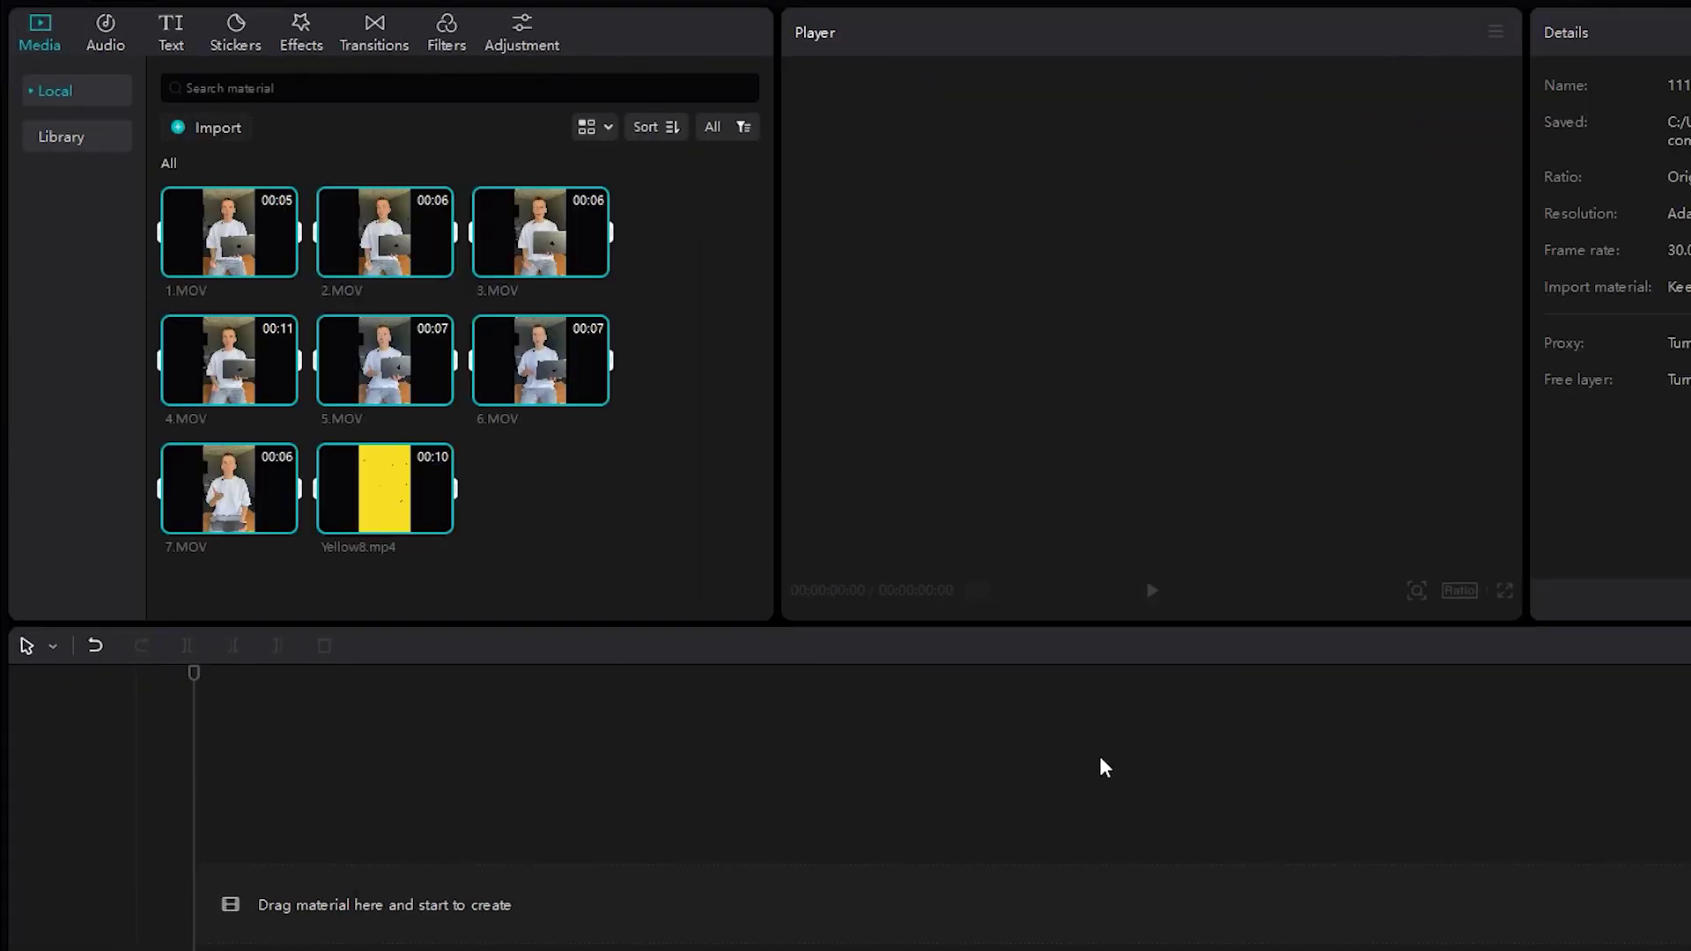
click(620, 544)
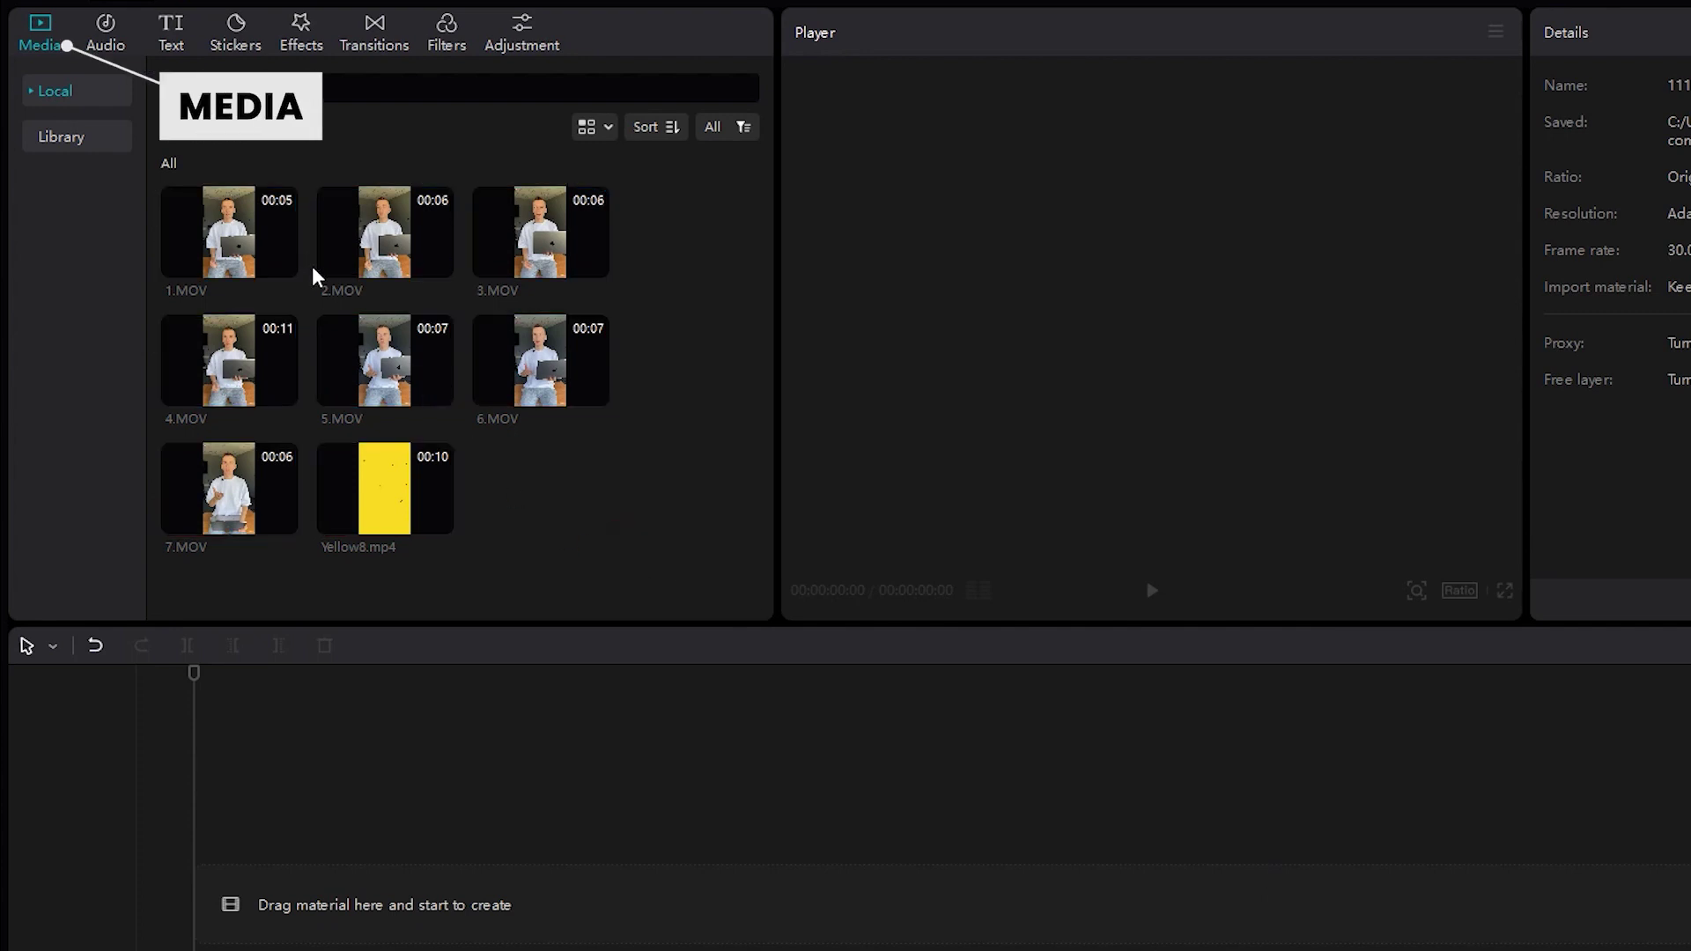
click(102, 39)
scroll(467, 271, down, 8)
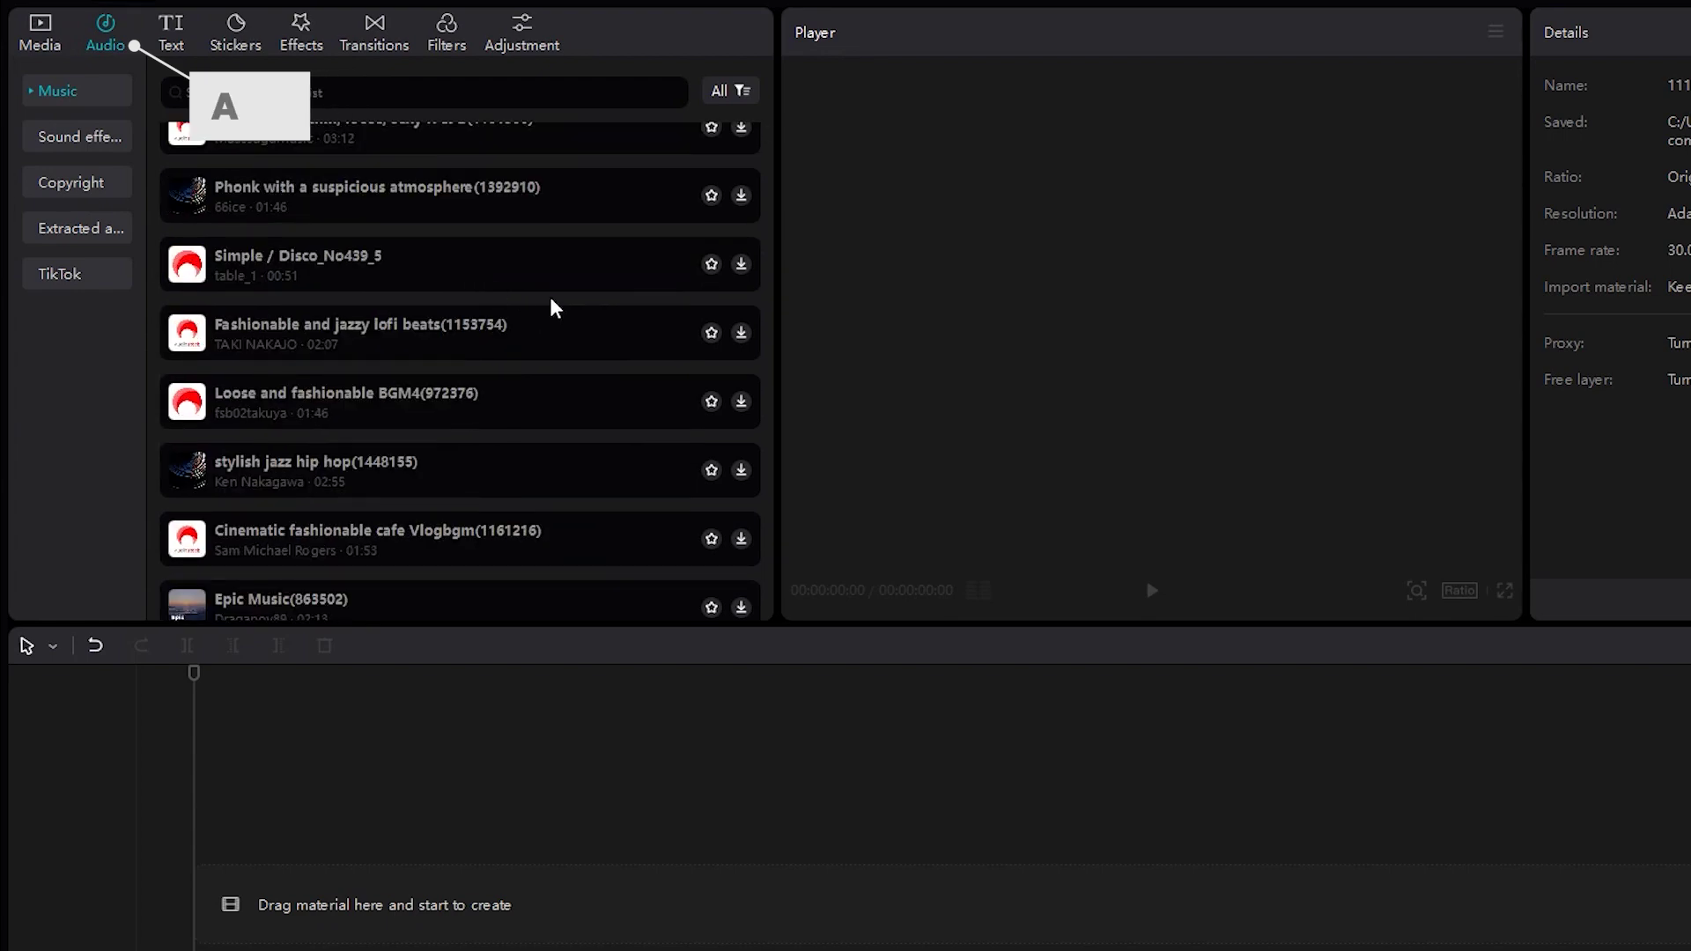
Browse the sound effects, text effects, auto captions, stickers and video effects catalogues.
click(79, 137)
click(170, 35)
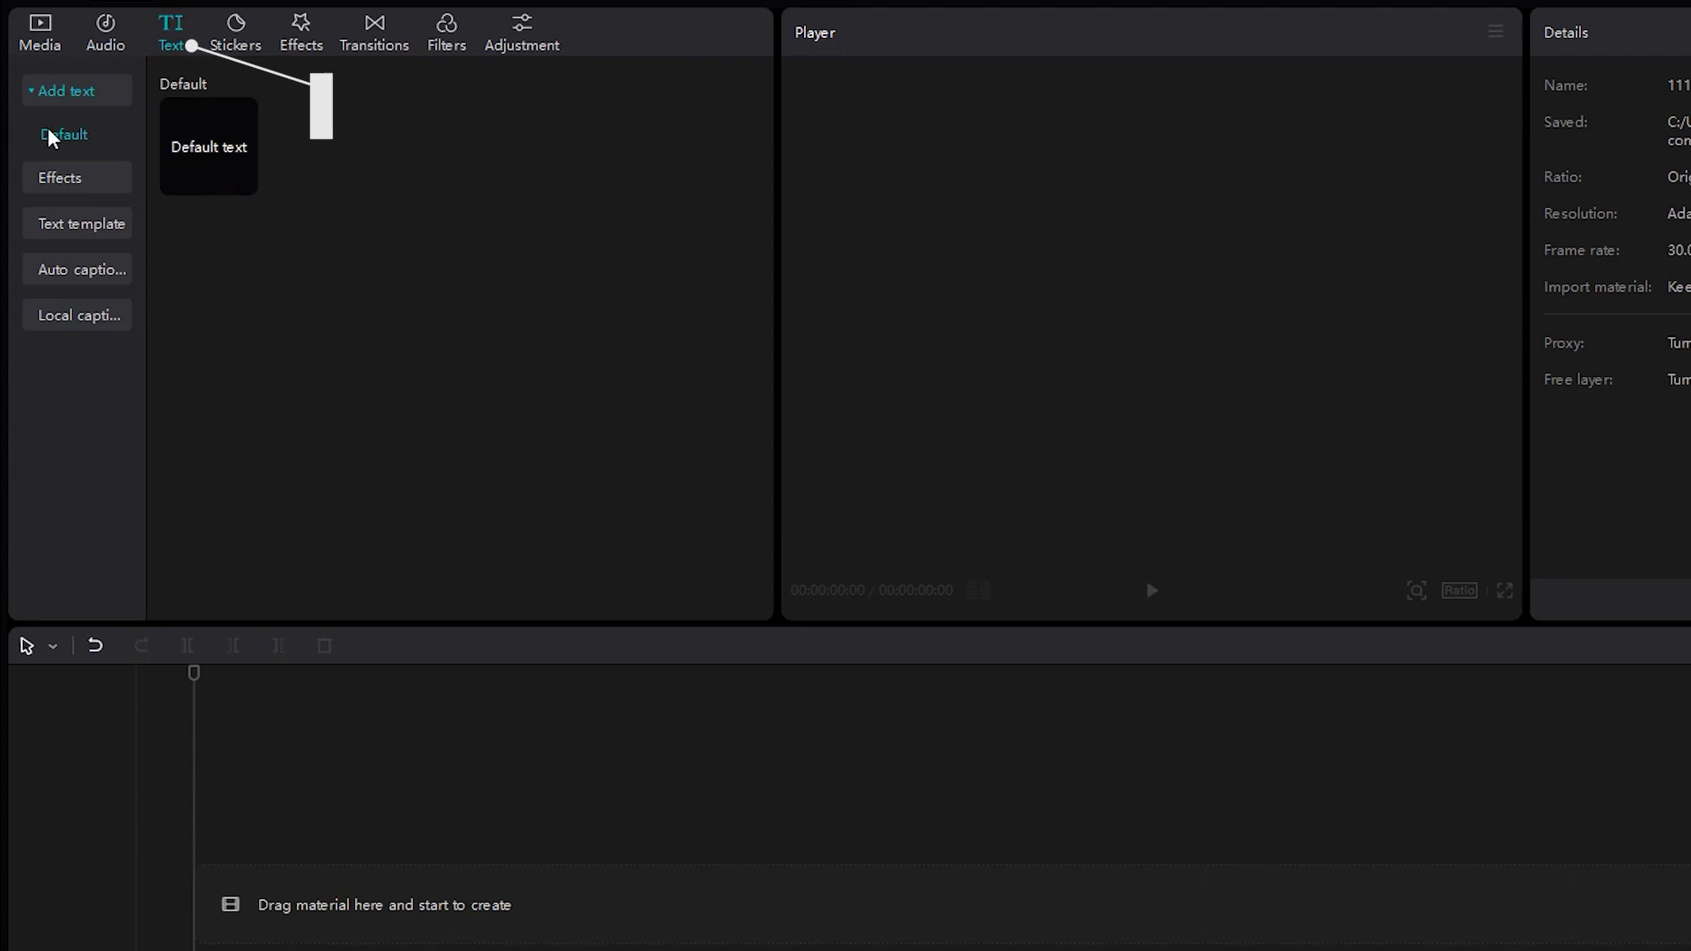
click(60, 177)
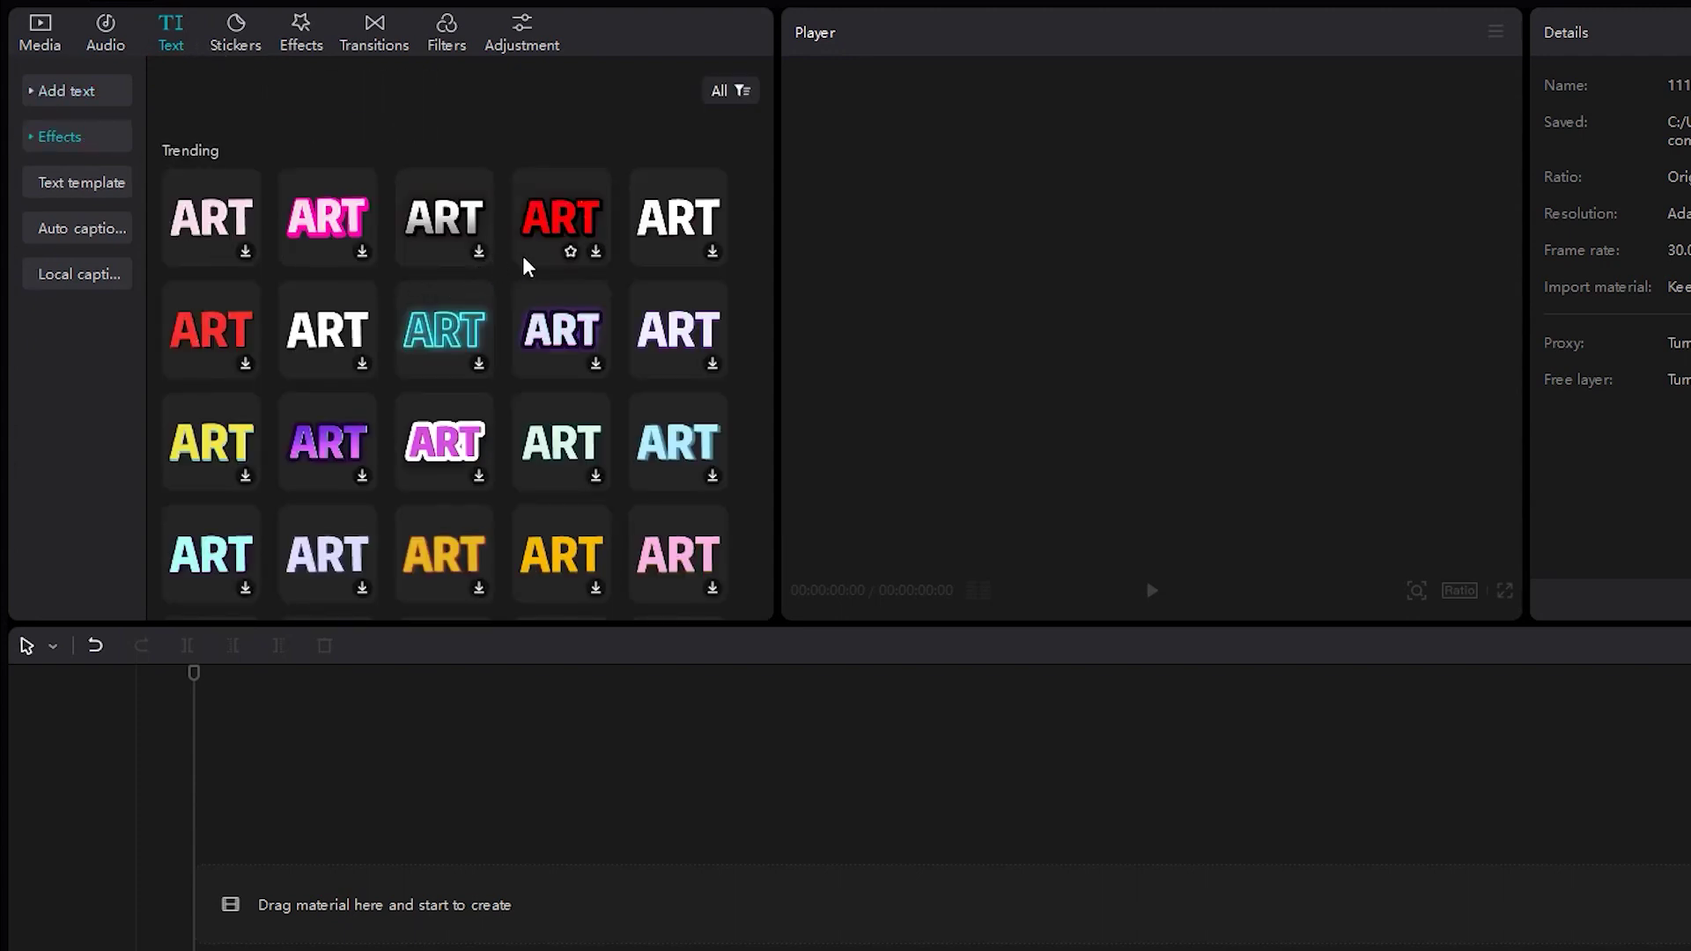
click(82, 229)
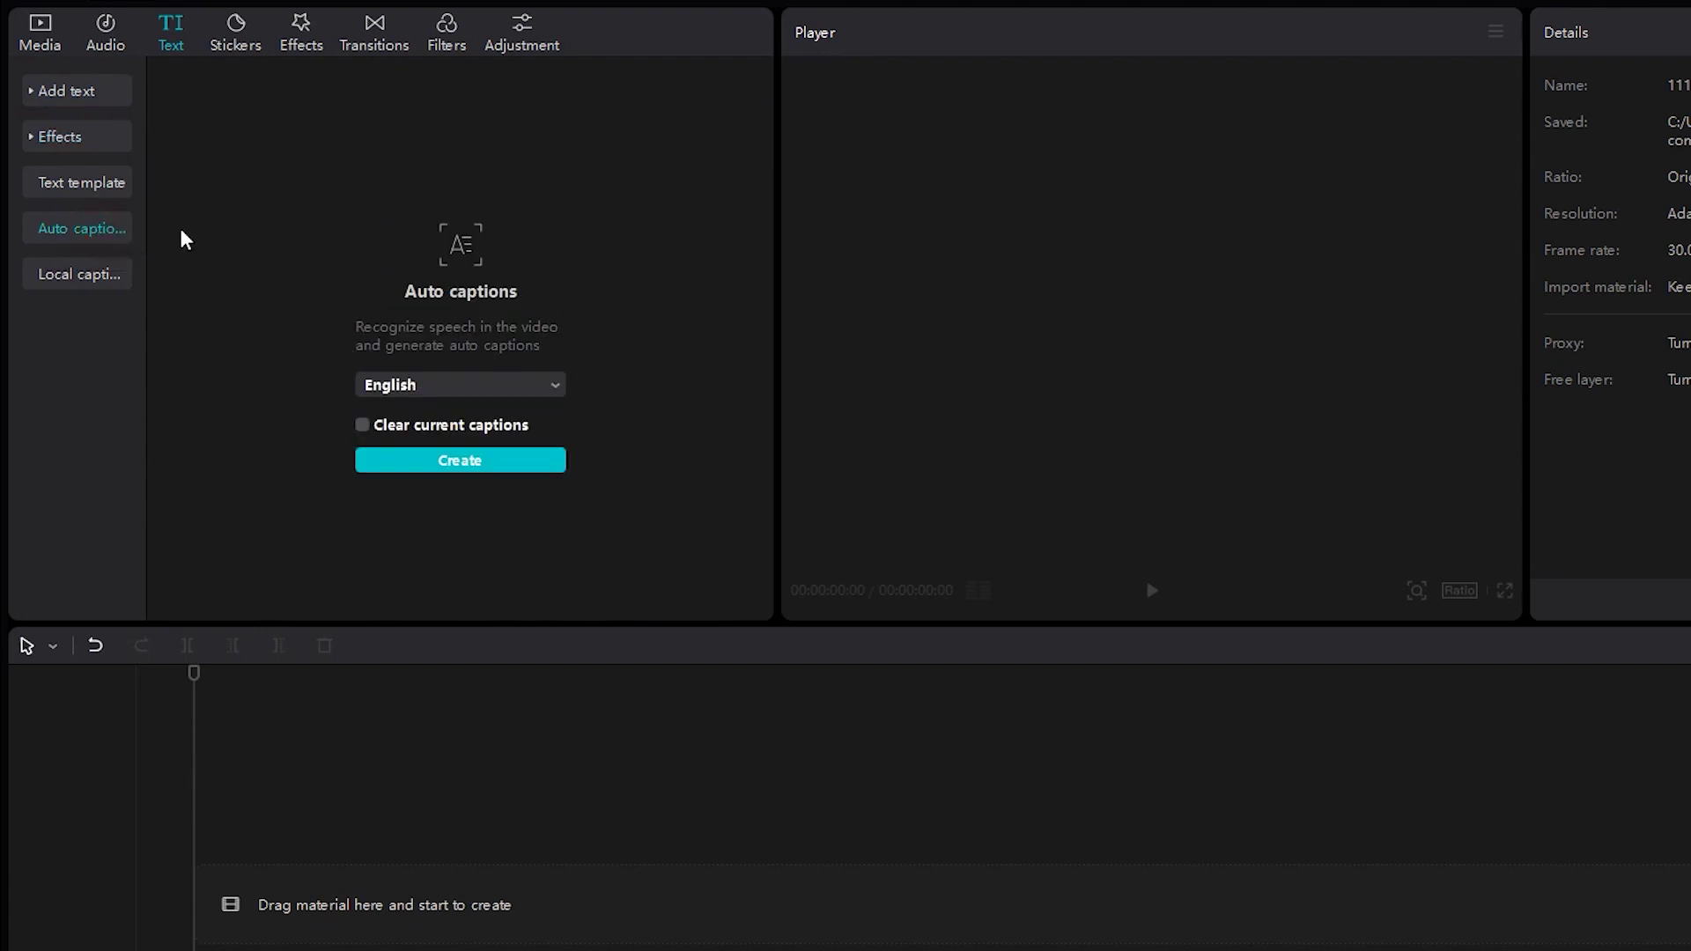
click(235, 31)
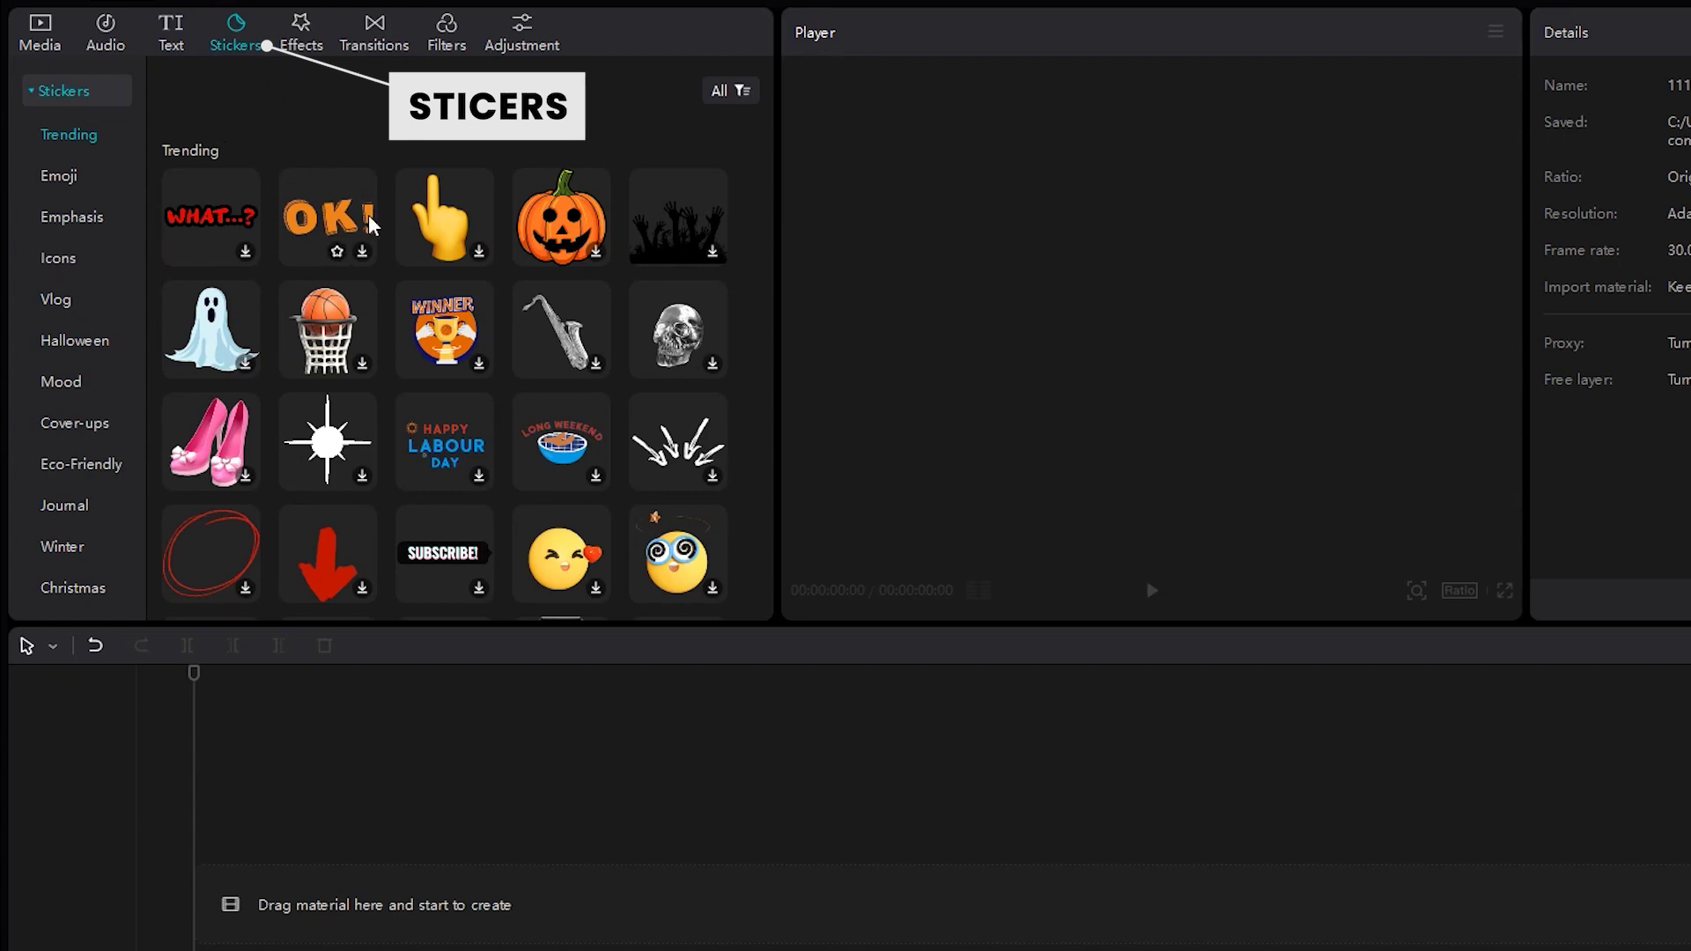
scroll(619, 331, down, 5)
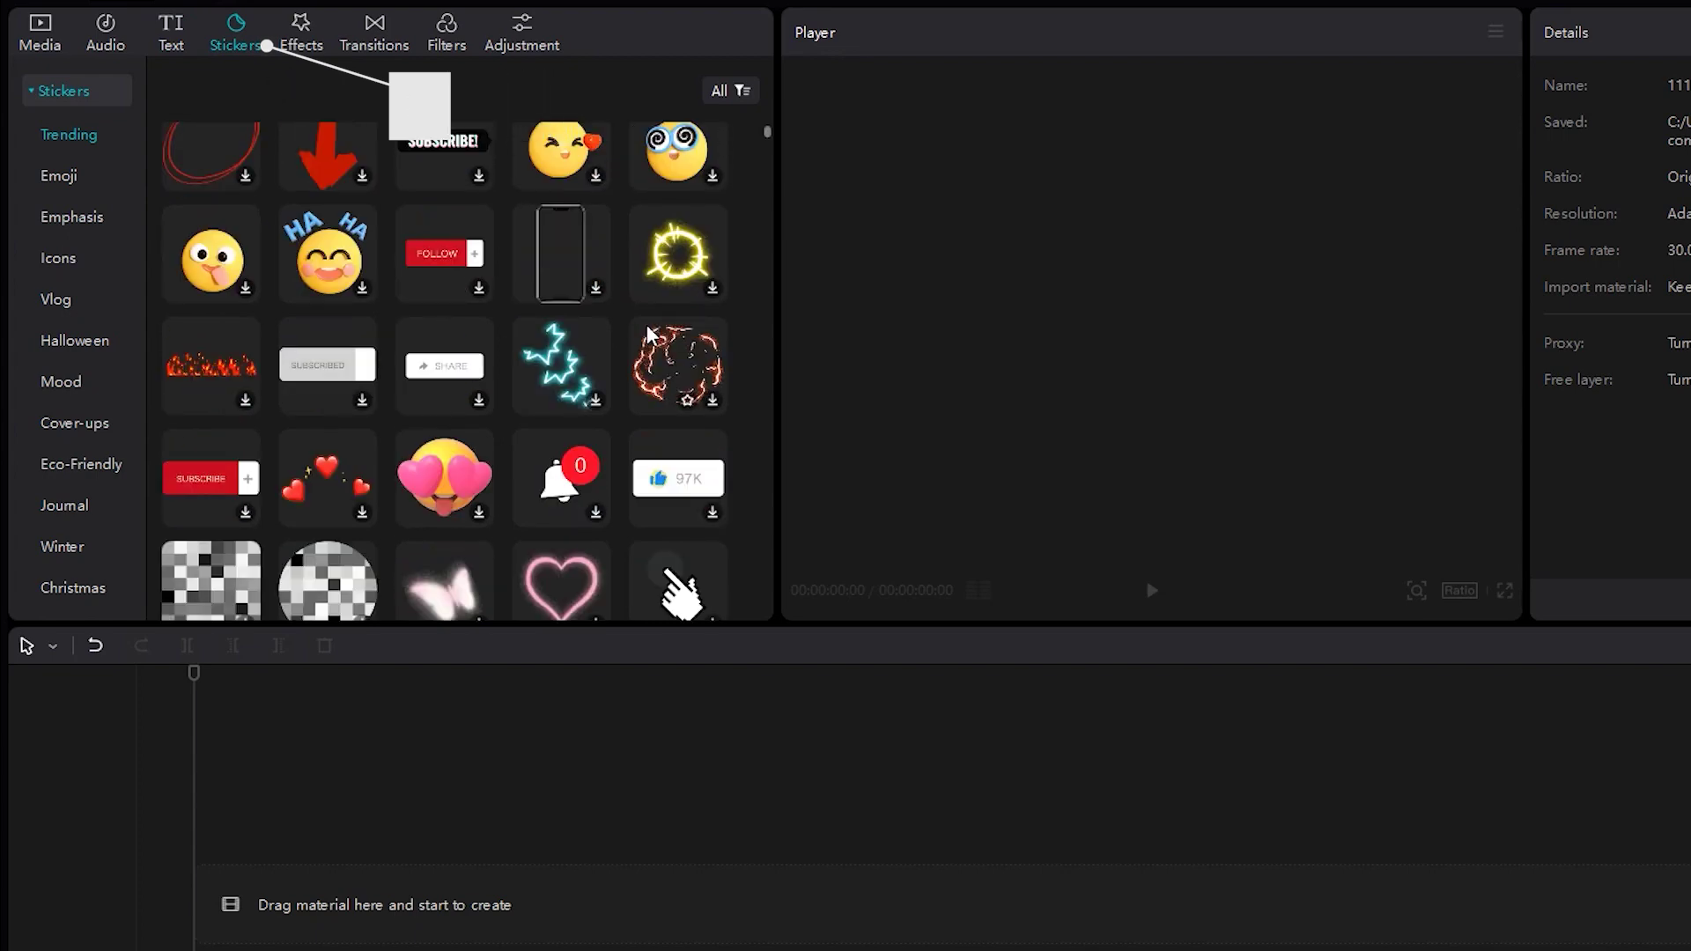
click(295, 35)
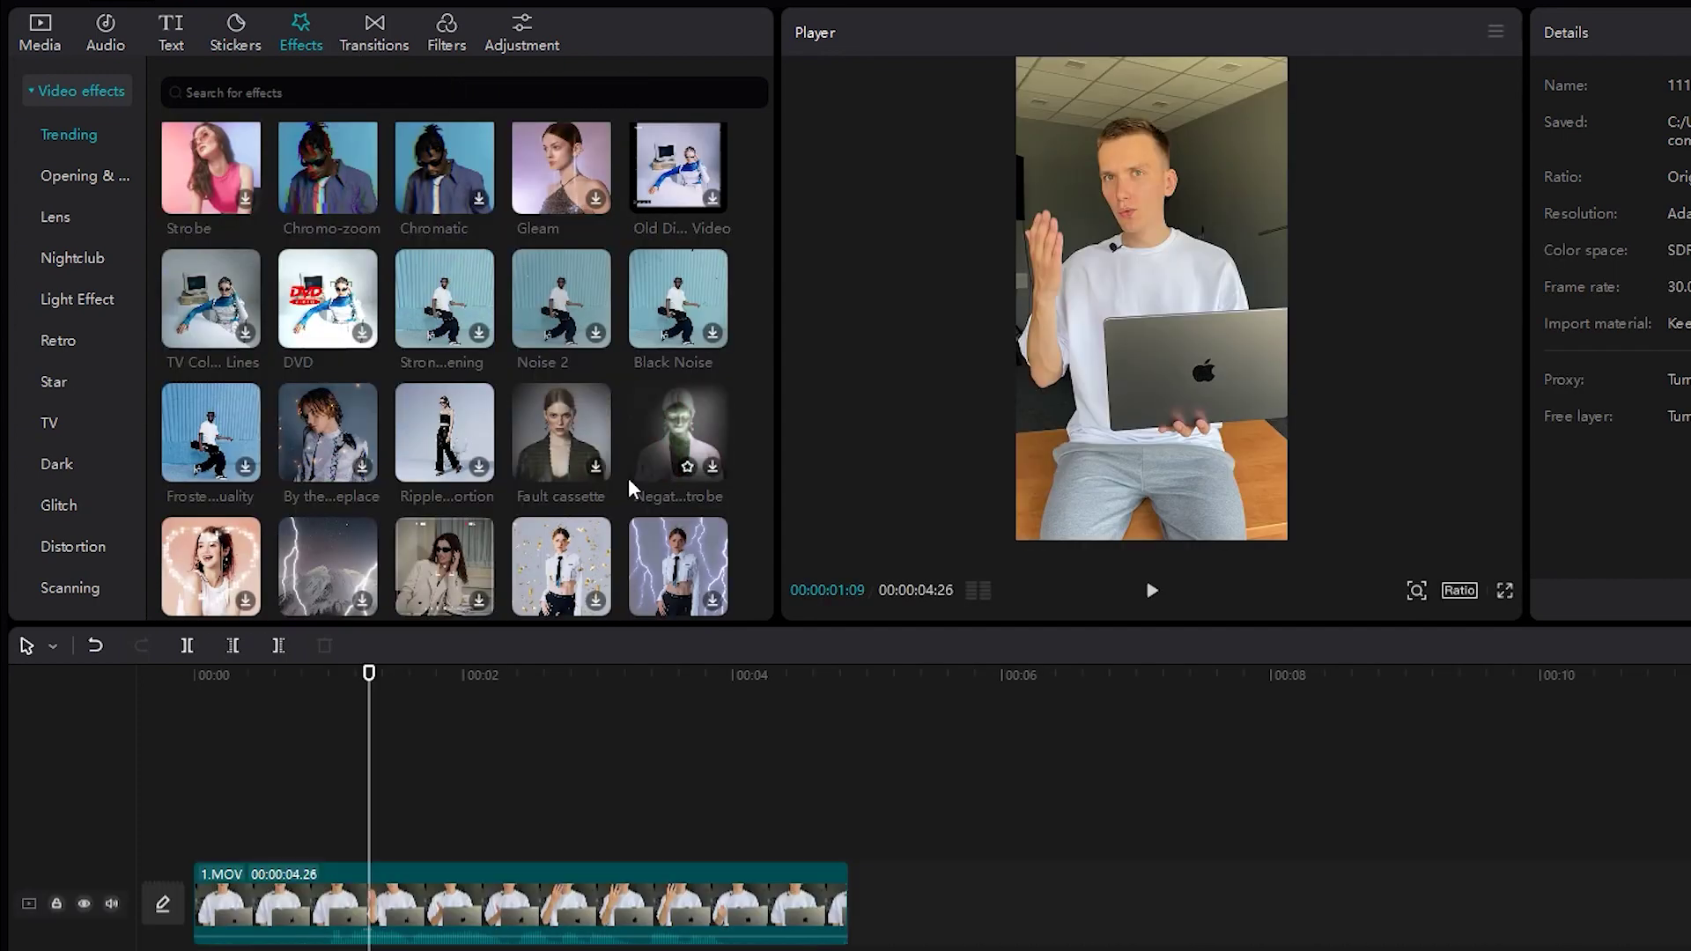
Apply the Lightning effect over the 1.MOV clip on the timeline.
scroll(606, 483, down, 2)
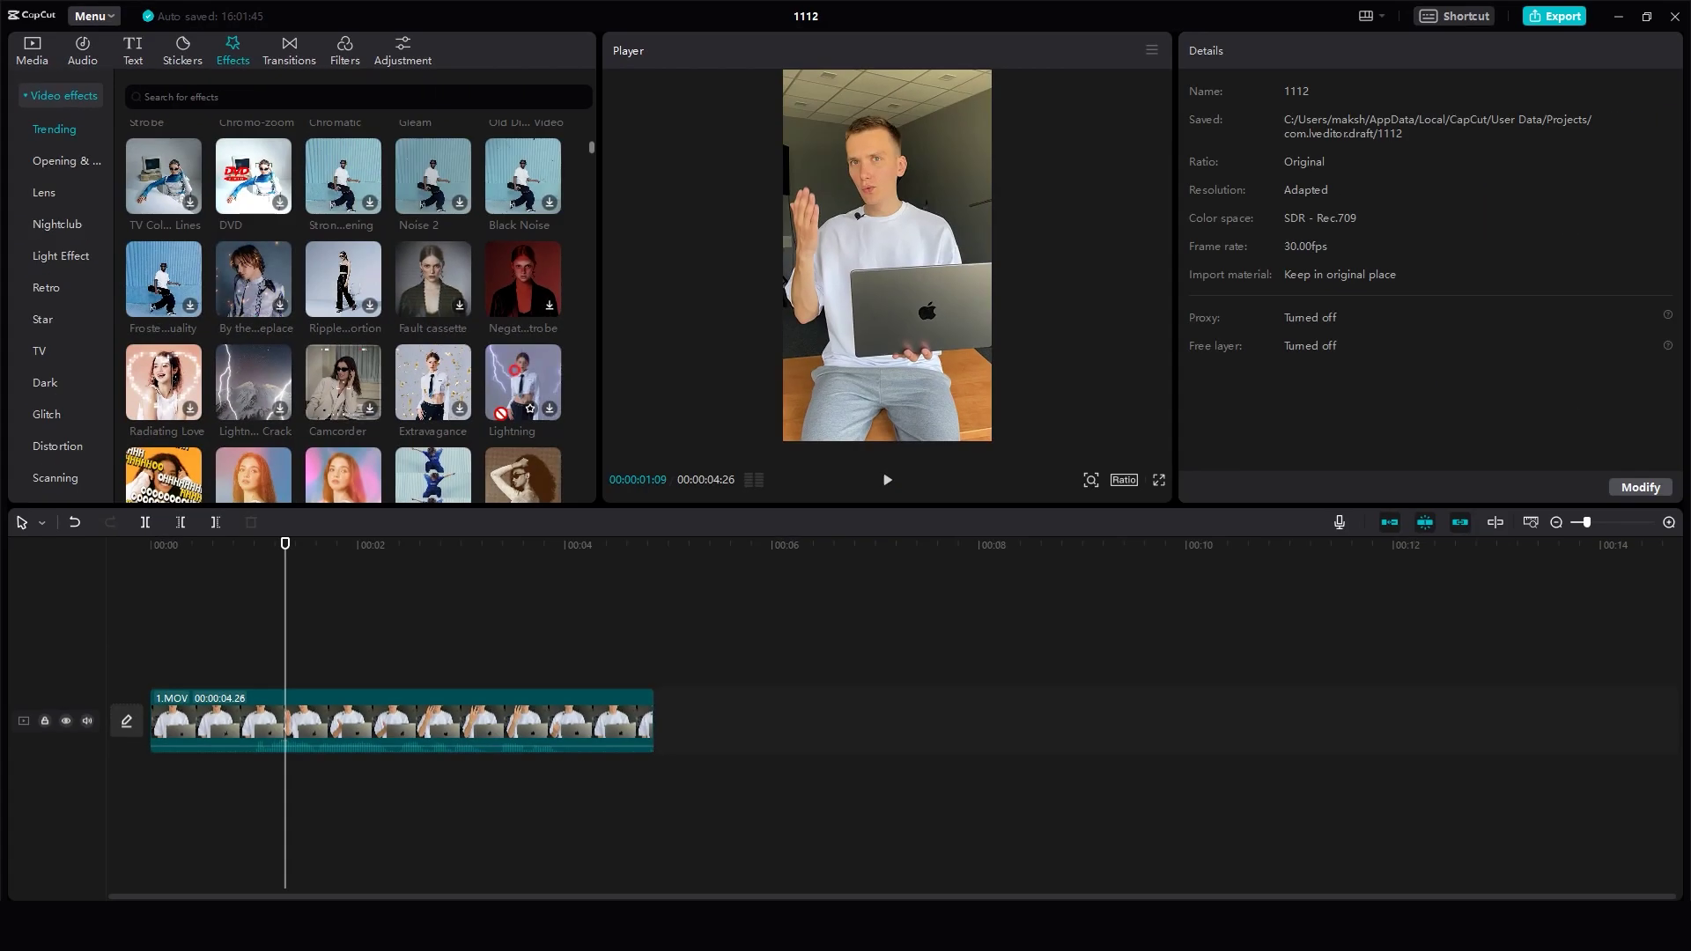
drag(677, 464, 176, 854)
drag(135, 682, 154, 677)
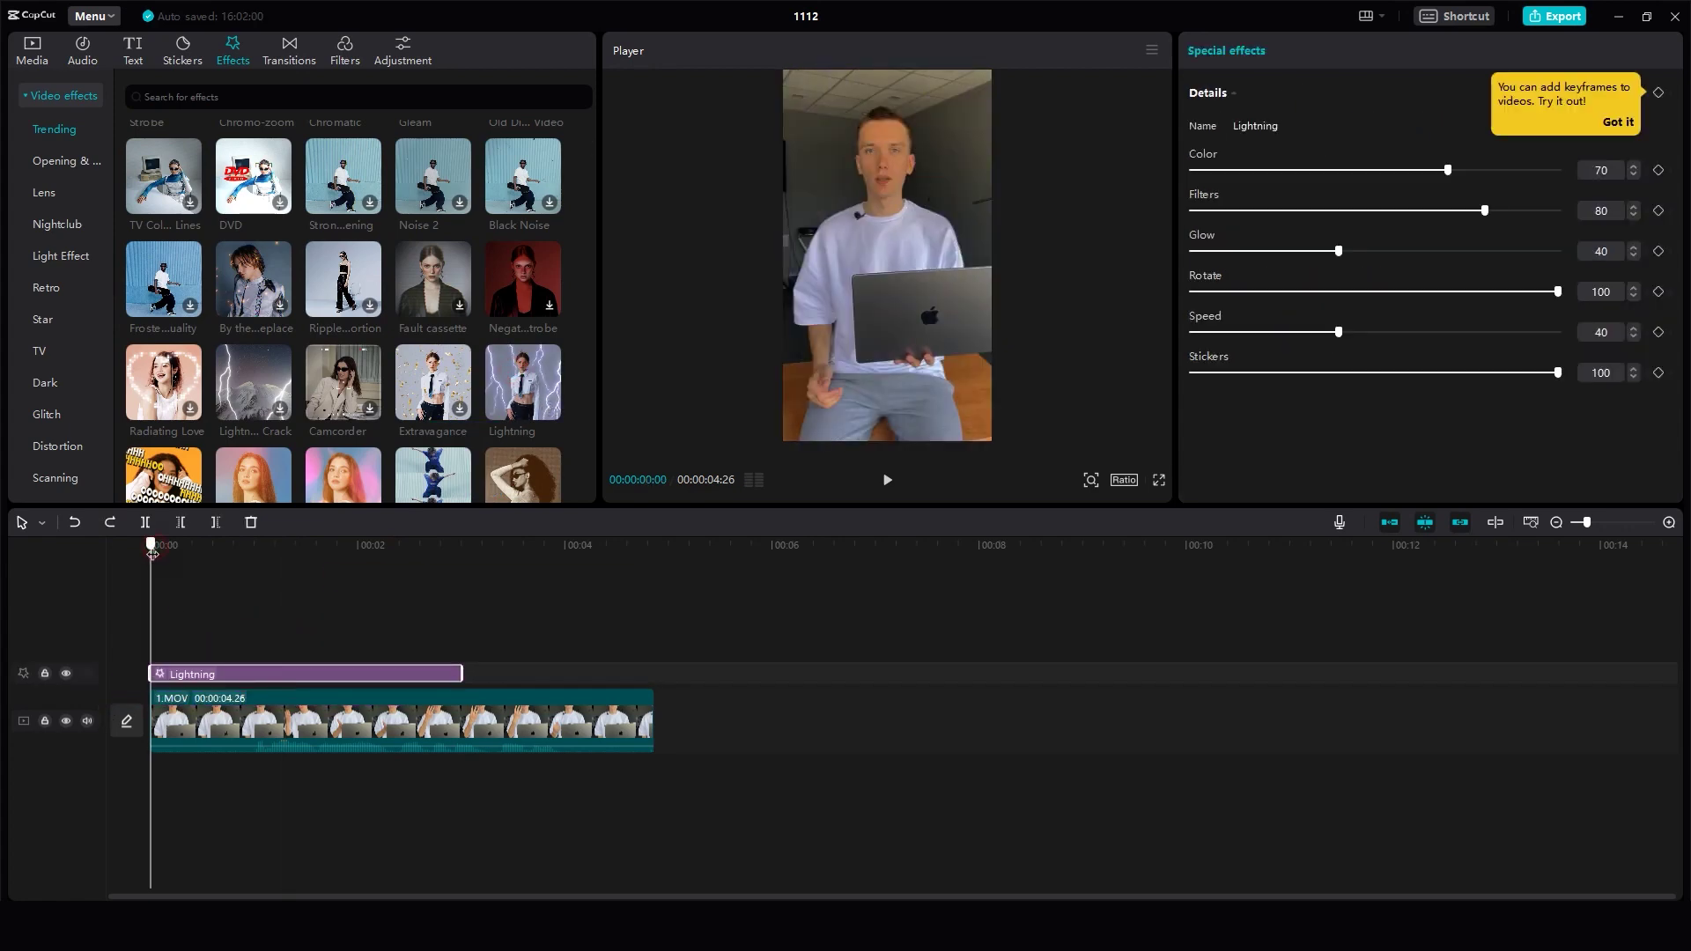
drag(267, 609, 473, 656)
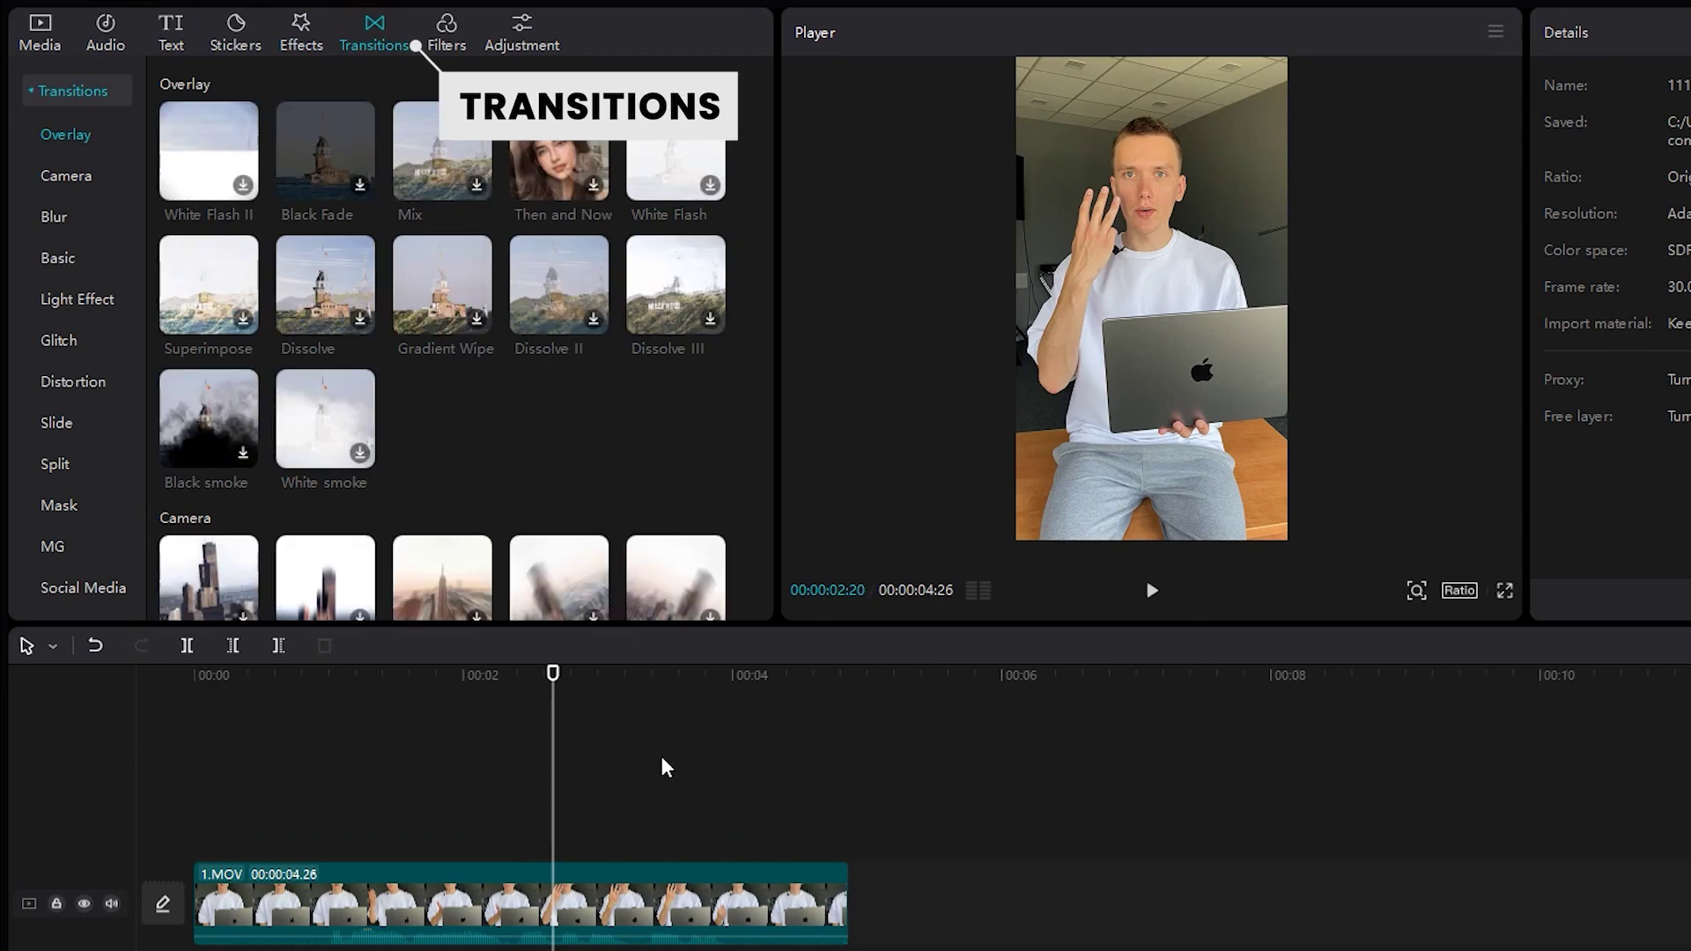
Add the Berlin filter to the timeline and look at the colour adjustment settings.
scroll(521, 302, down, 10)
scroll(720, 389, down, 4)
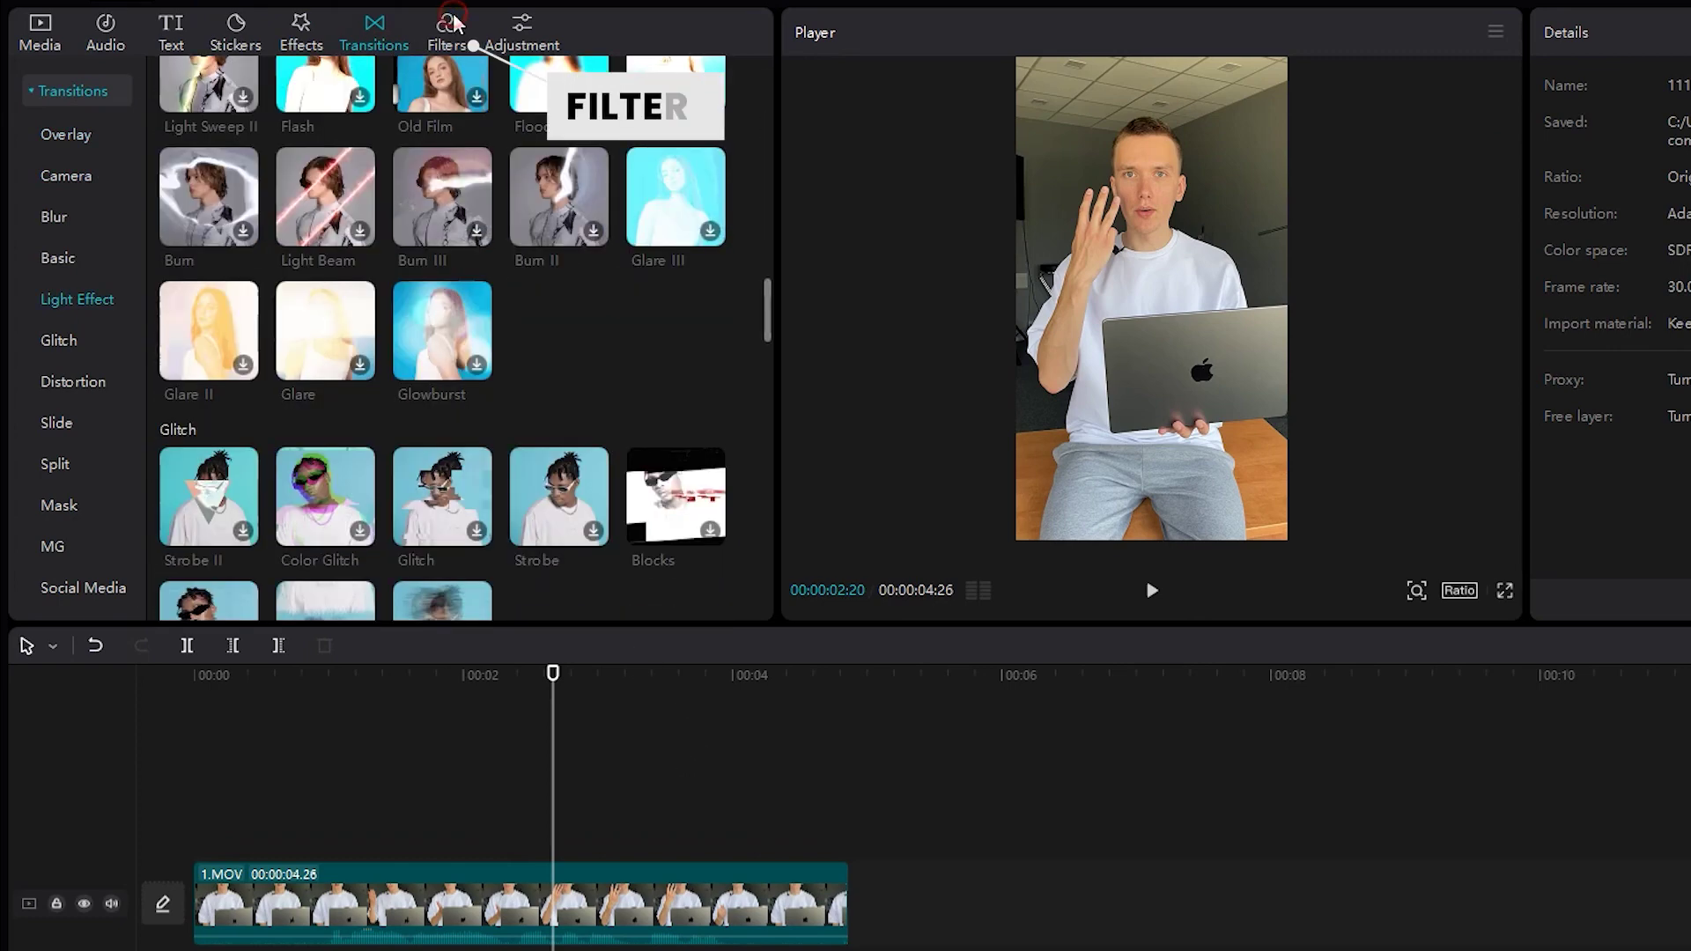
click(446, 34)
scroll(679, 264, down, 2)
scroll(663, 303, up, 2)
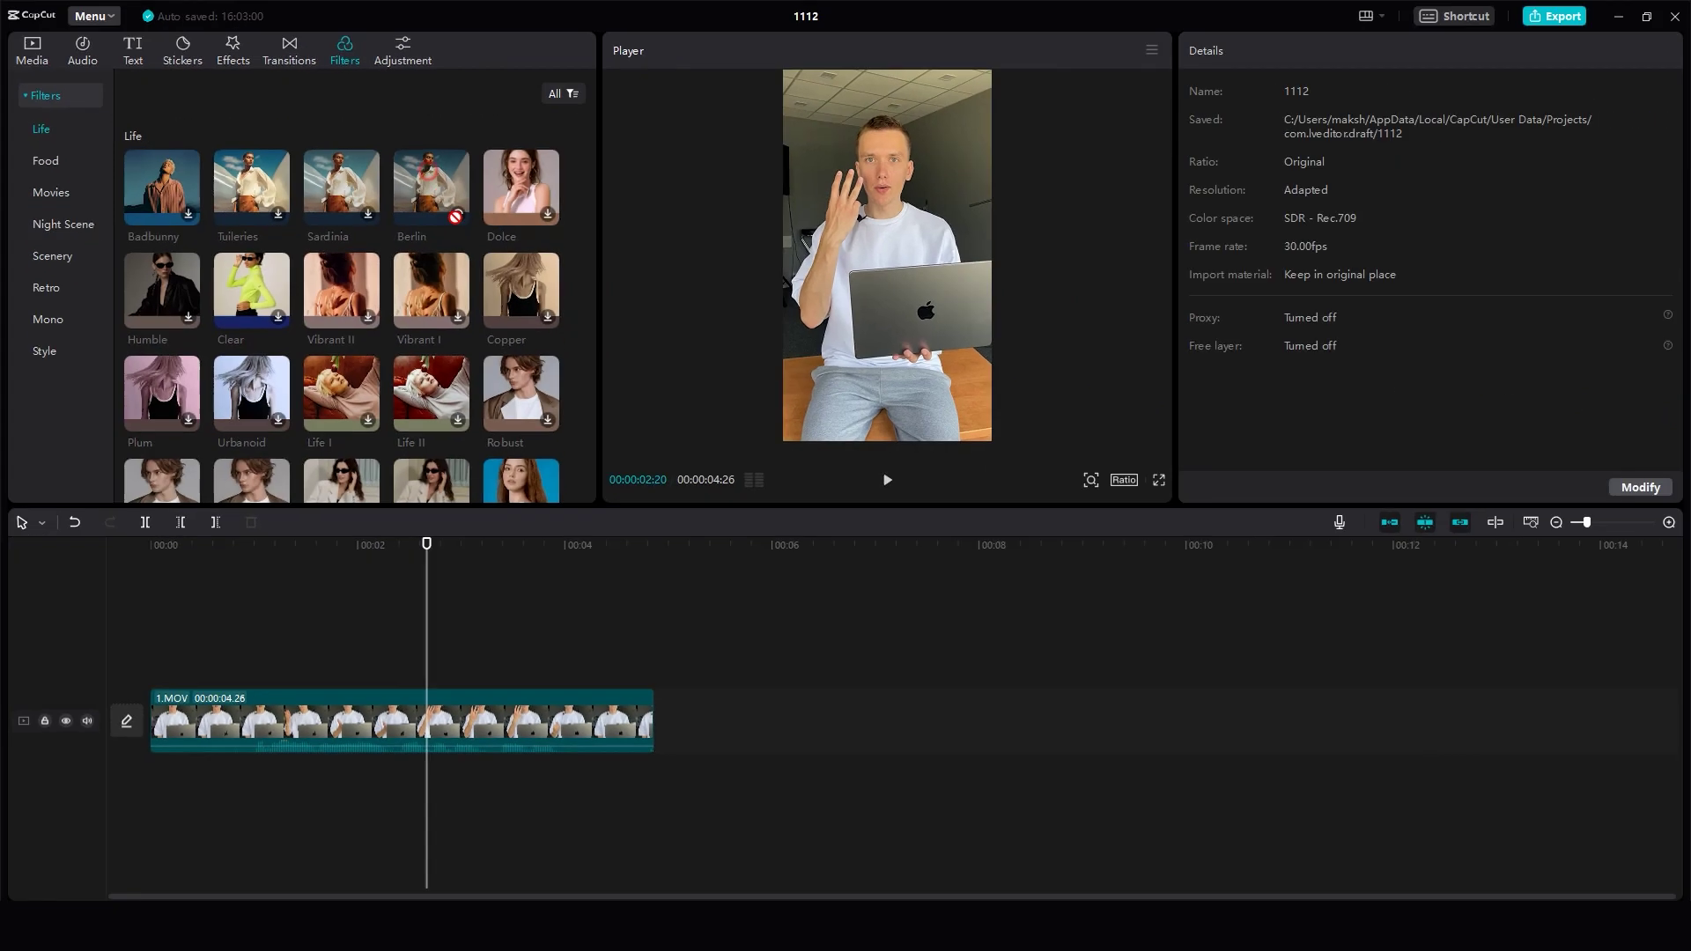
drag(559, 208, 220, 826)
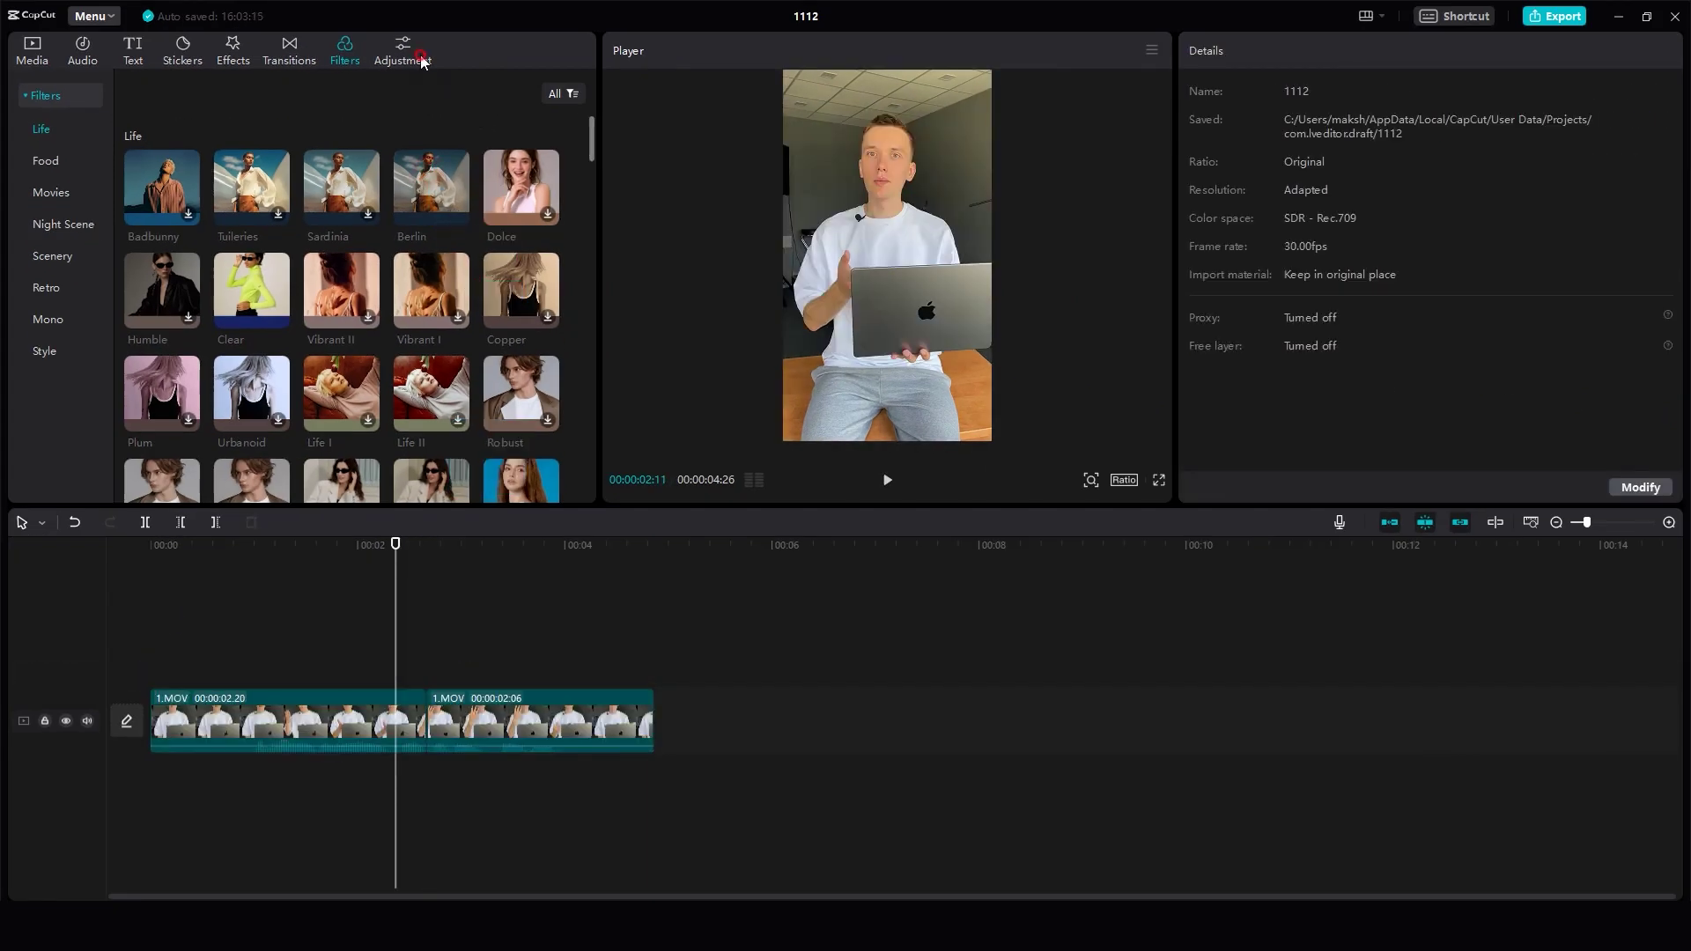
click(403, 49)
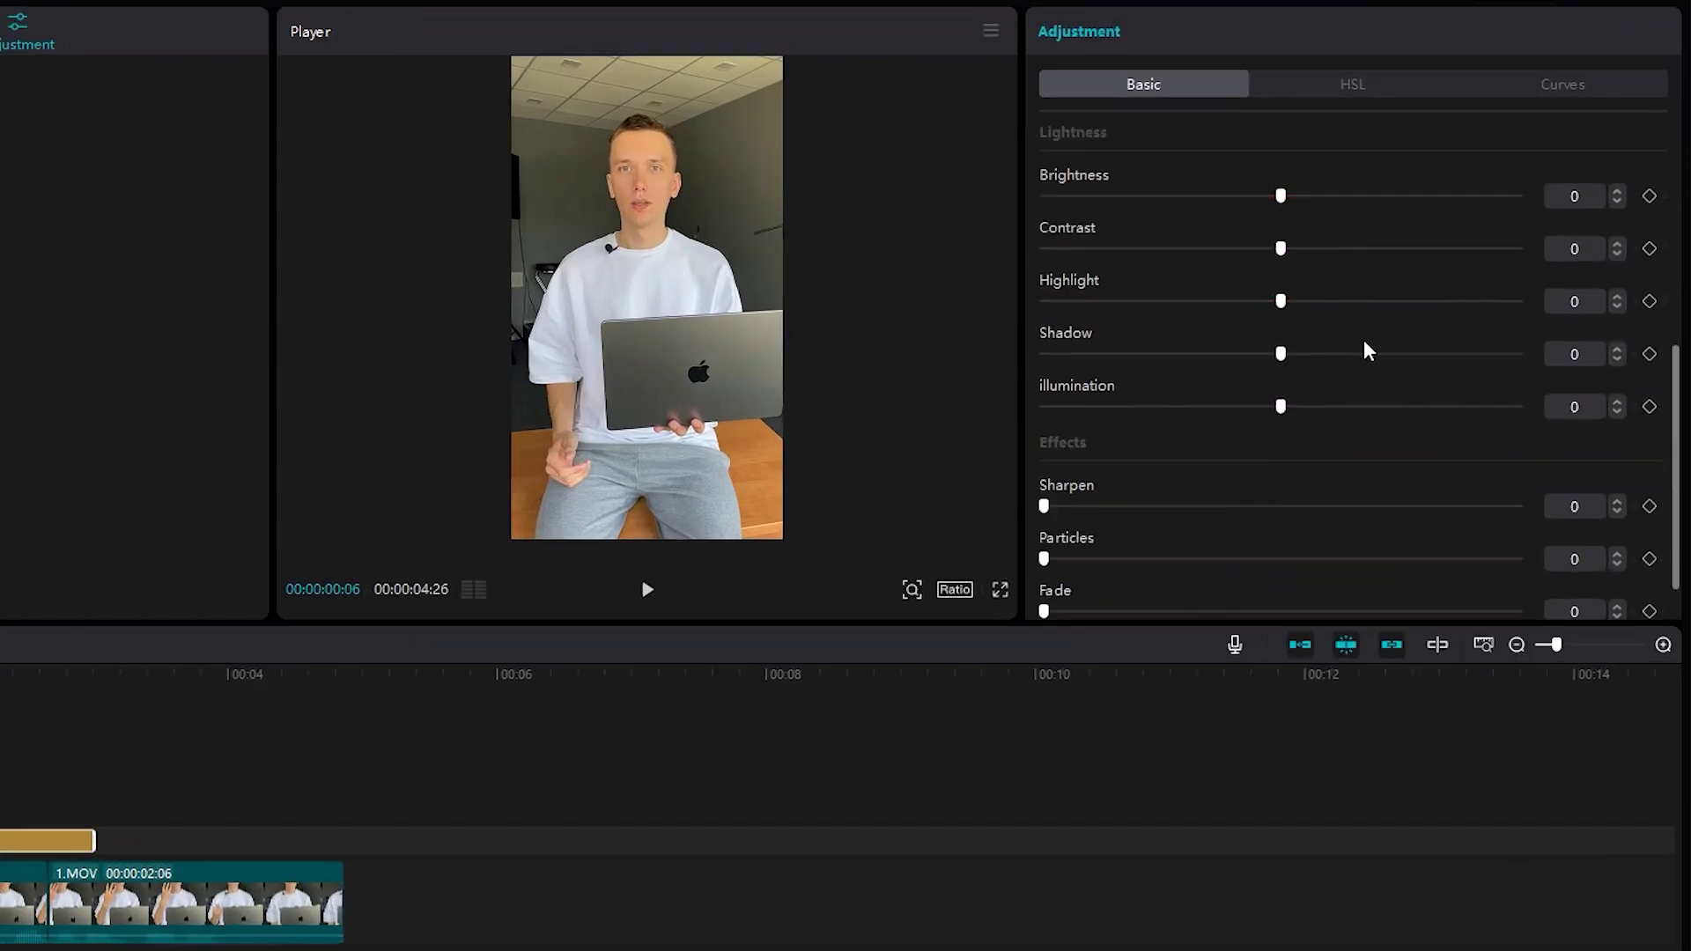
scroll(1437, 293, up, 5)
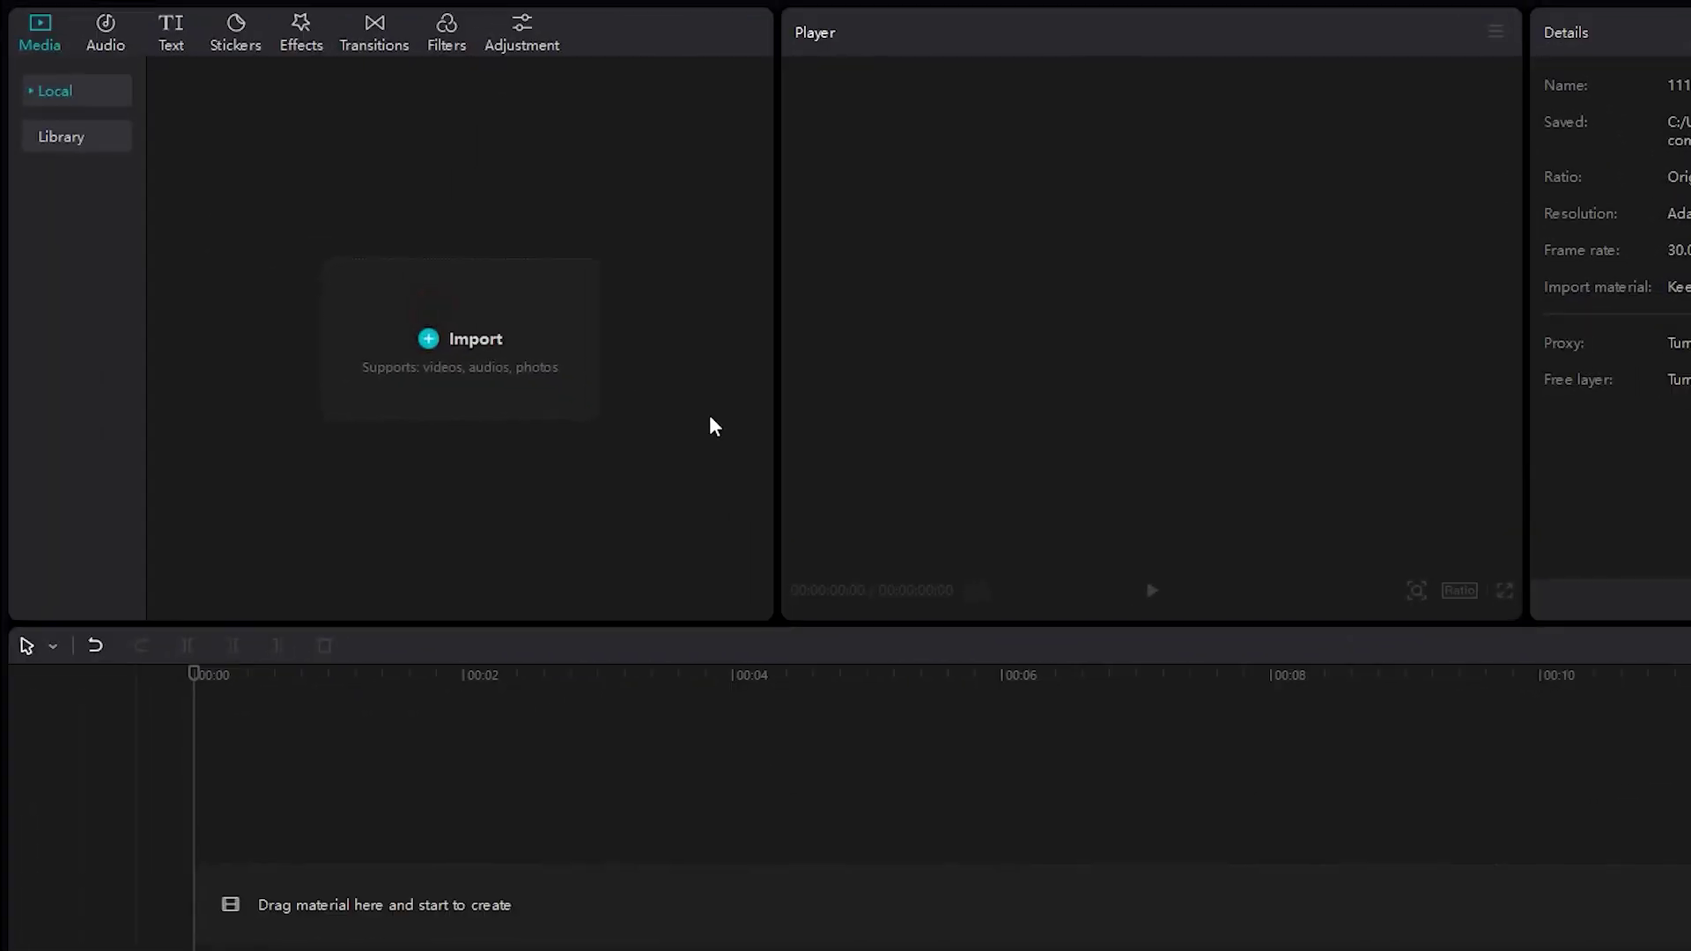
Import Yellow8.mp4 and place 1.MOV, 2.MOV and 3.MOV back to back, totalling 16:08.
click(711, 492)
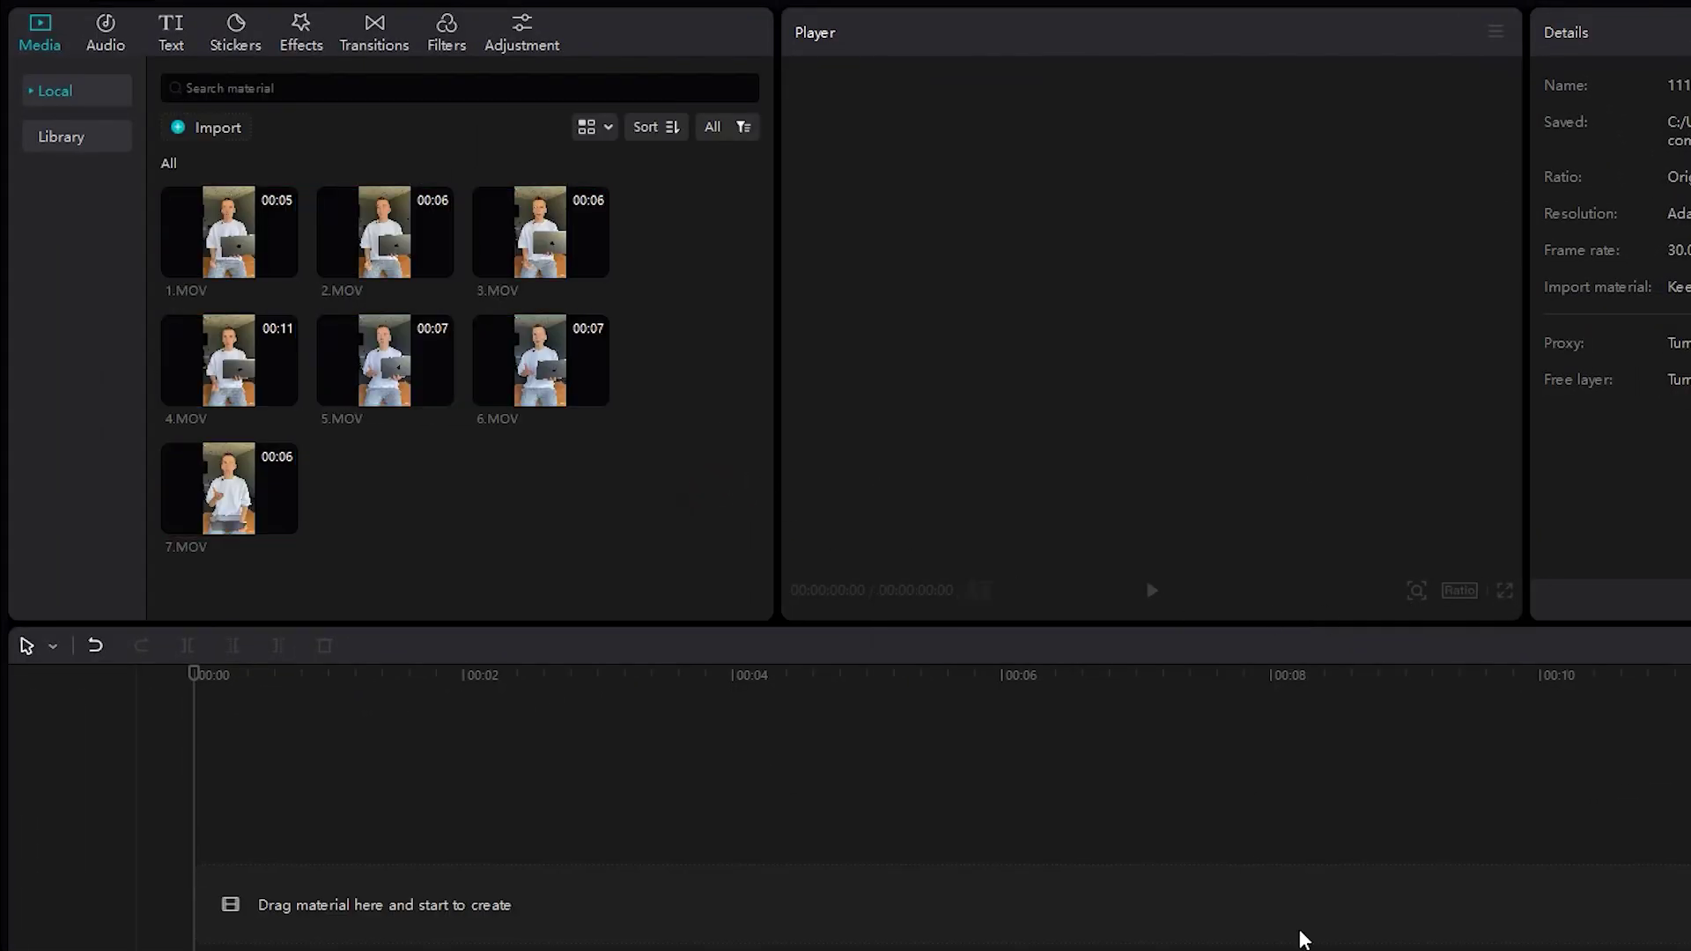
drag(1268, 837, 388, 520)
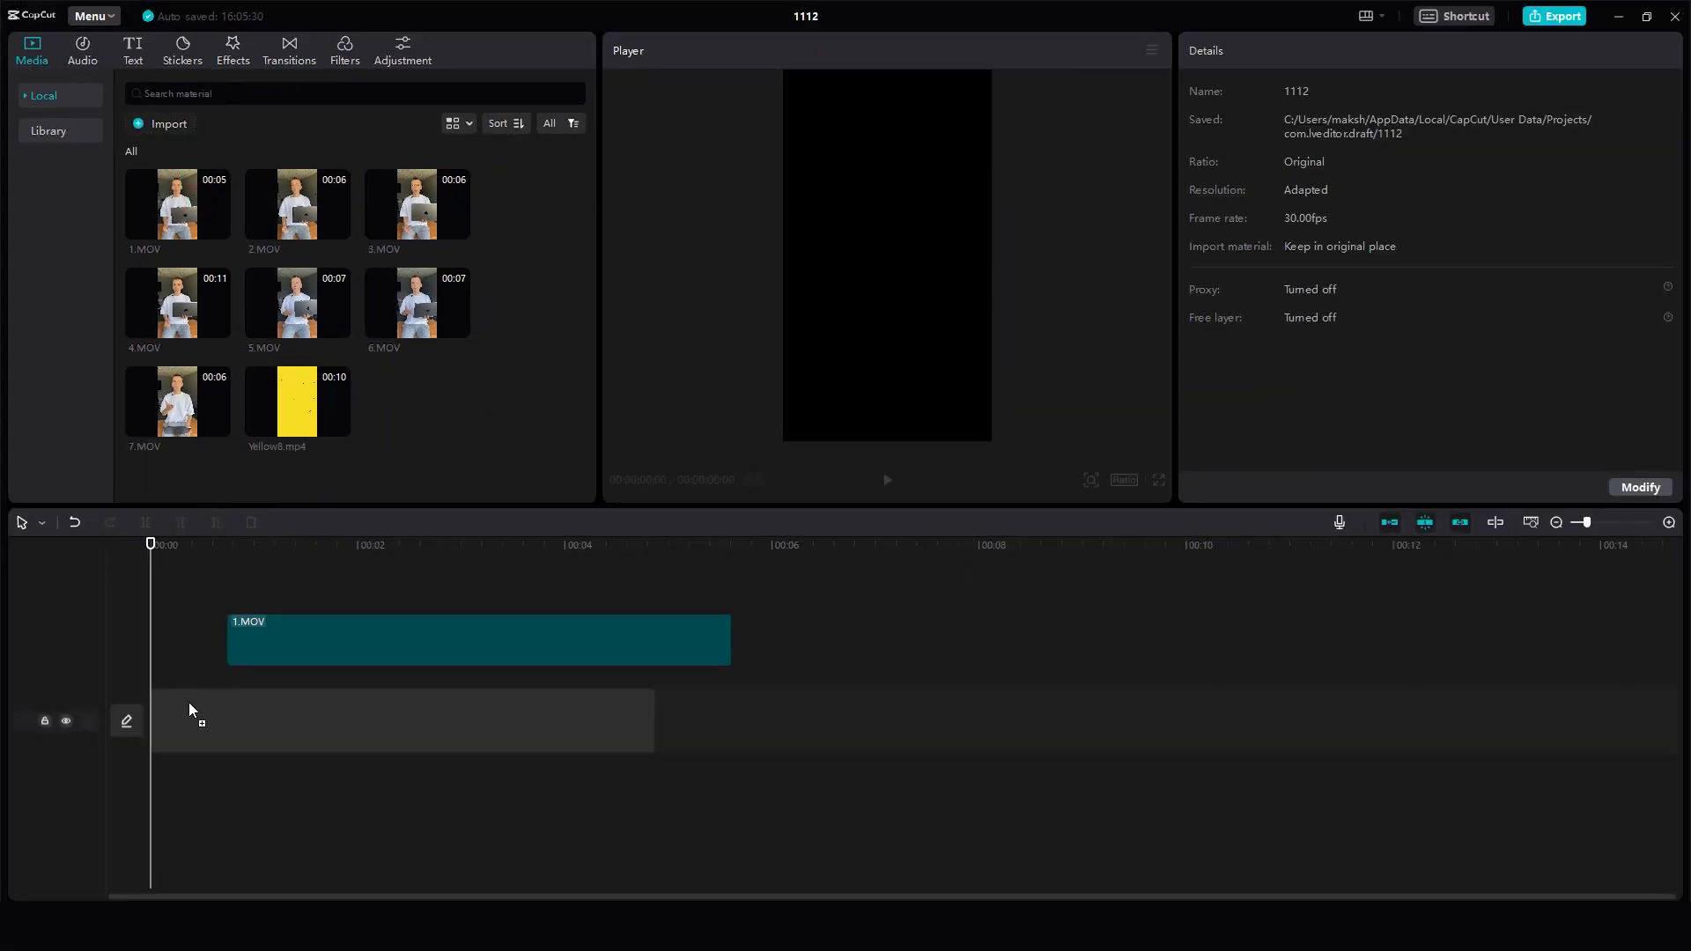
drag(189, 706, 194, 718)
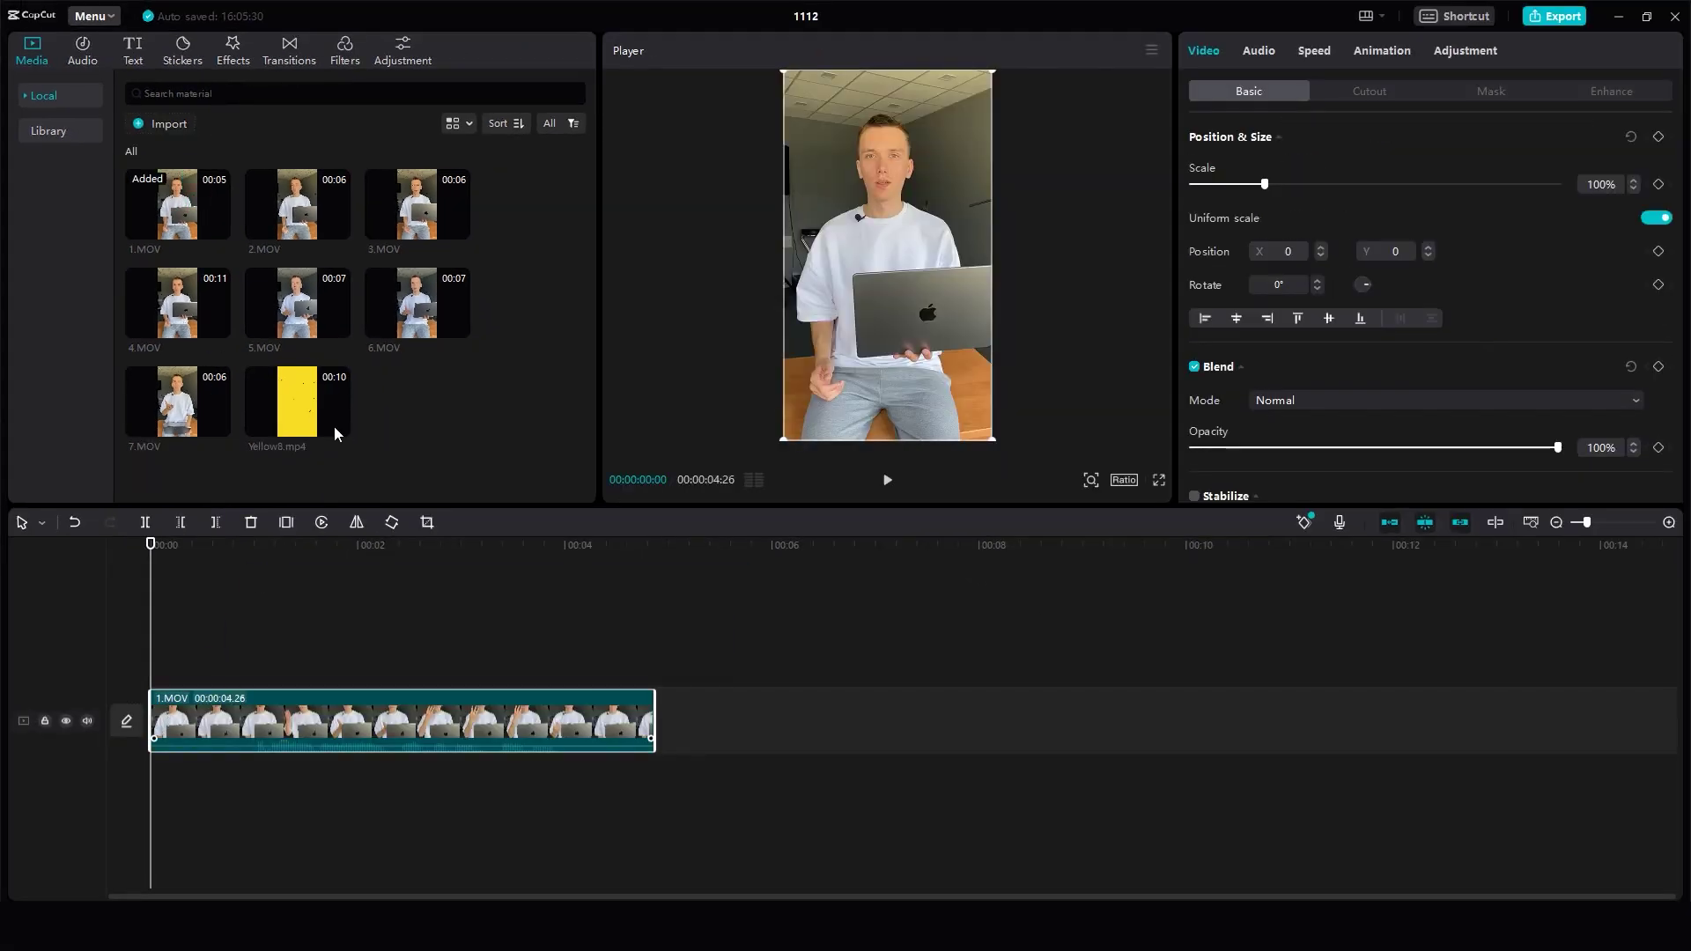
drag(297, 205, 696, 731)
drag(417, 205, 1277, 724)
click(455, 537)
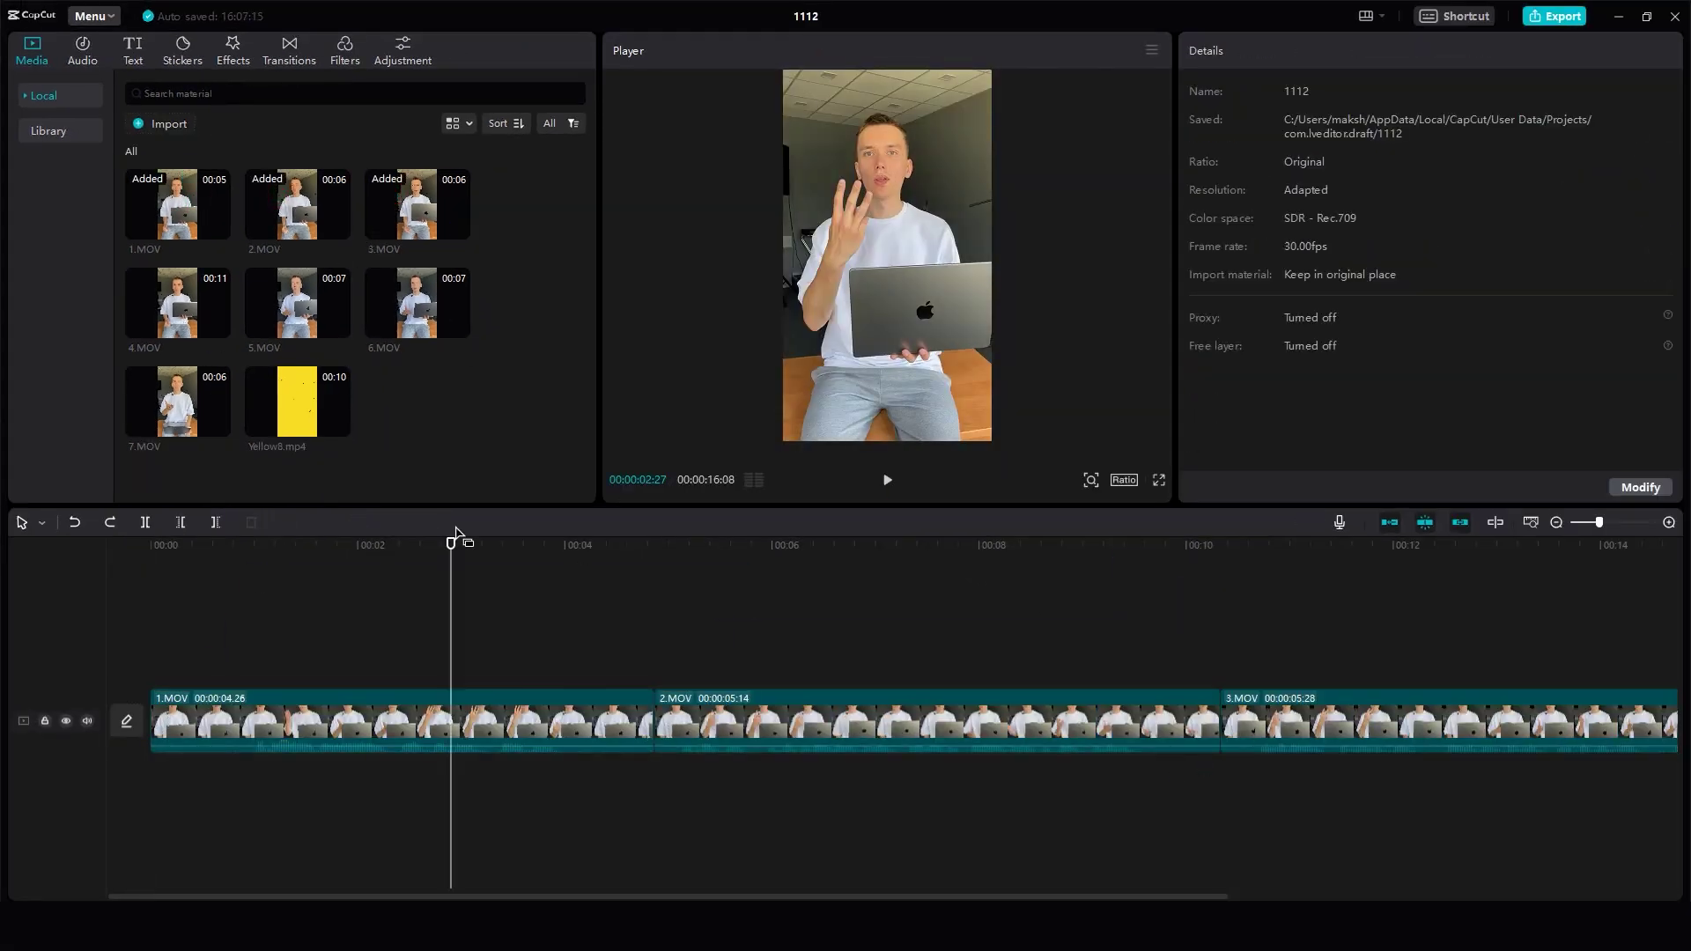
drag(452, 542, 251, 604)
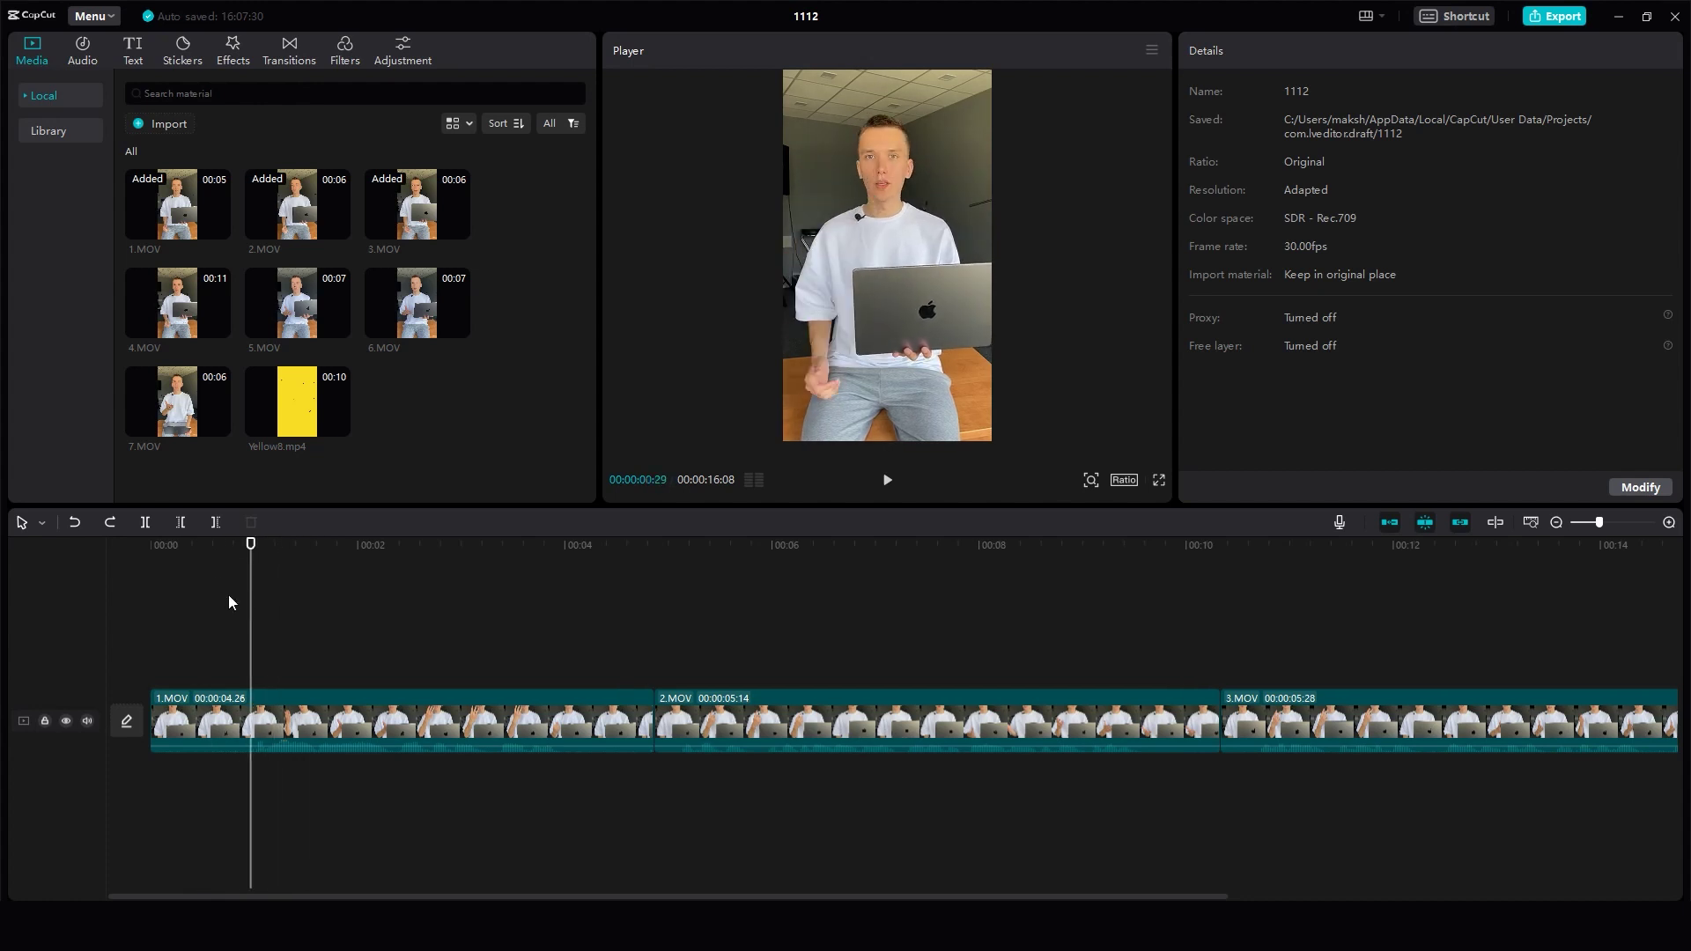
Trim the opening and trailing pause of 1.MOV and delete the short 2.MOV piece.
key(q)
drag(251, 608, 156, 571)
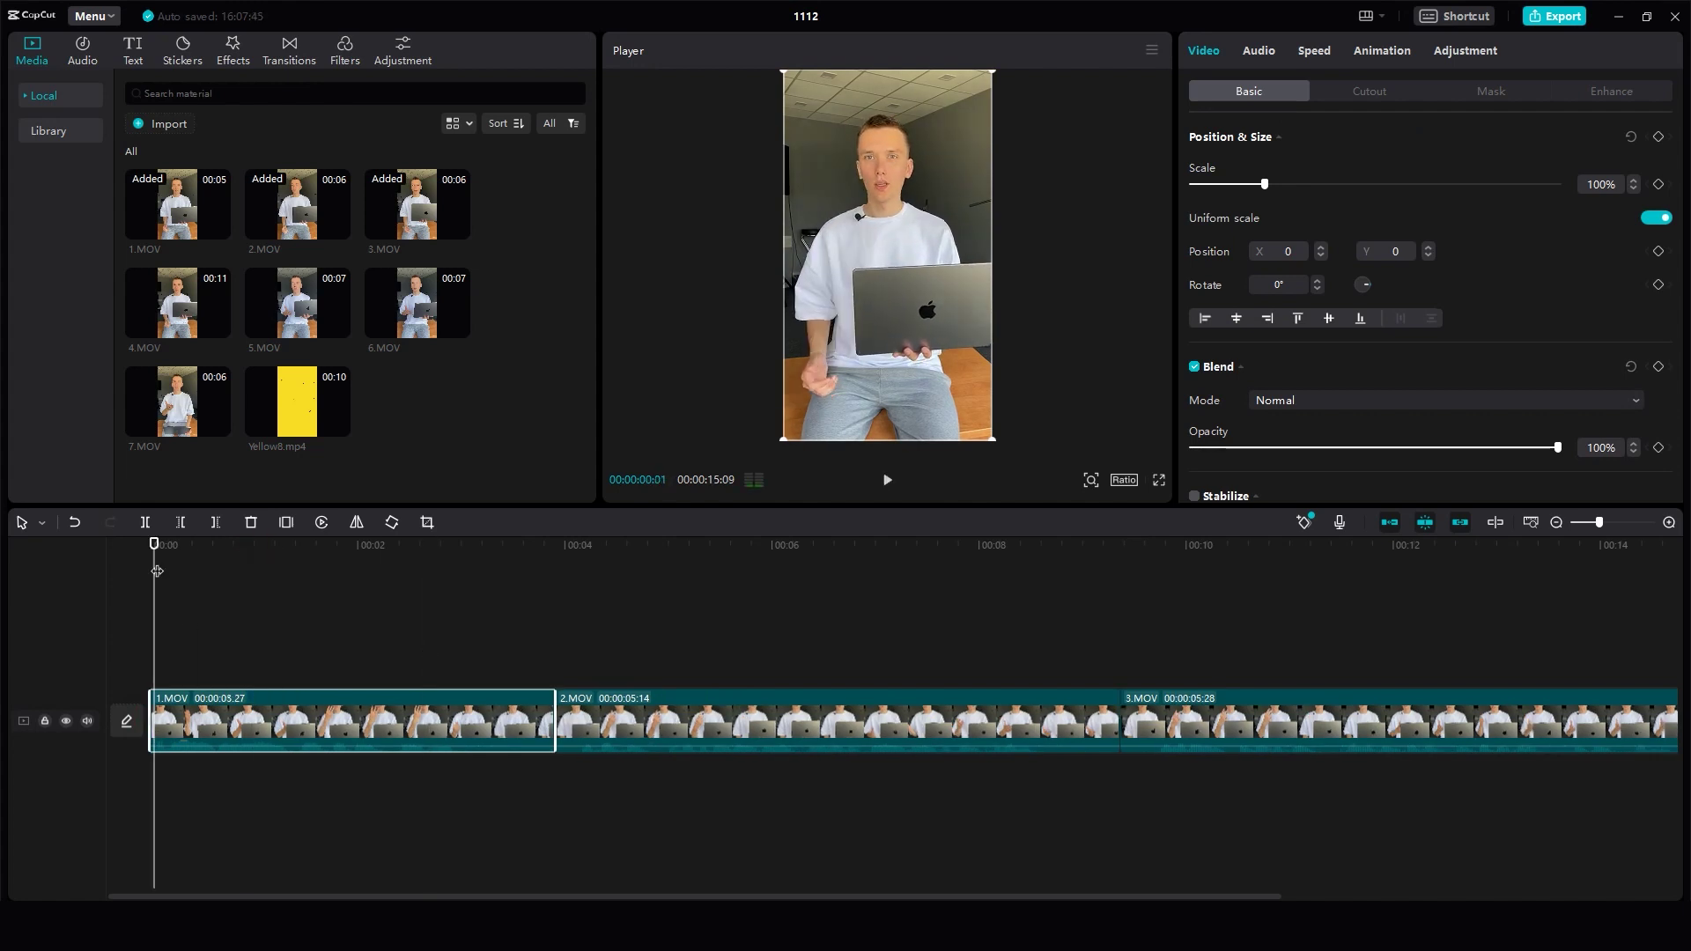
scroll(157, 570, up, 3)
click(804, 544)
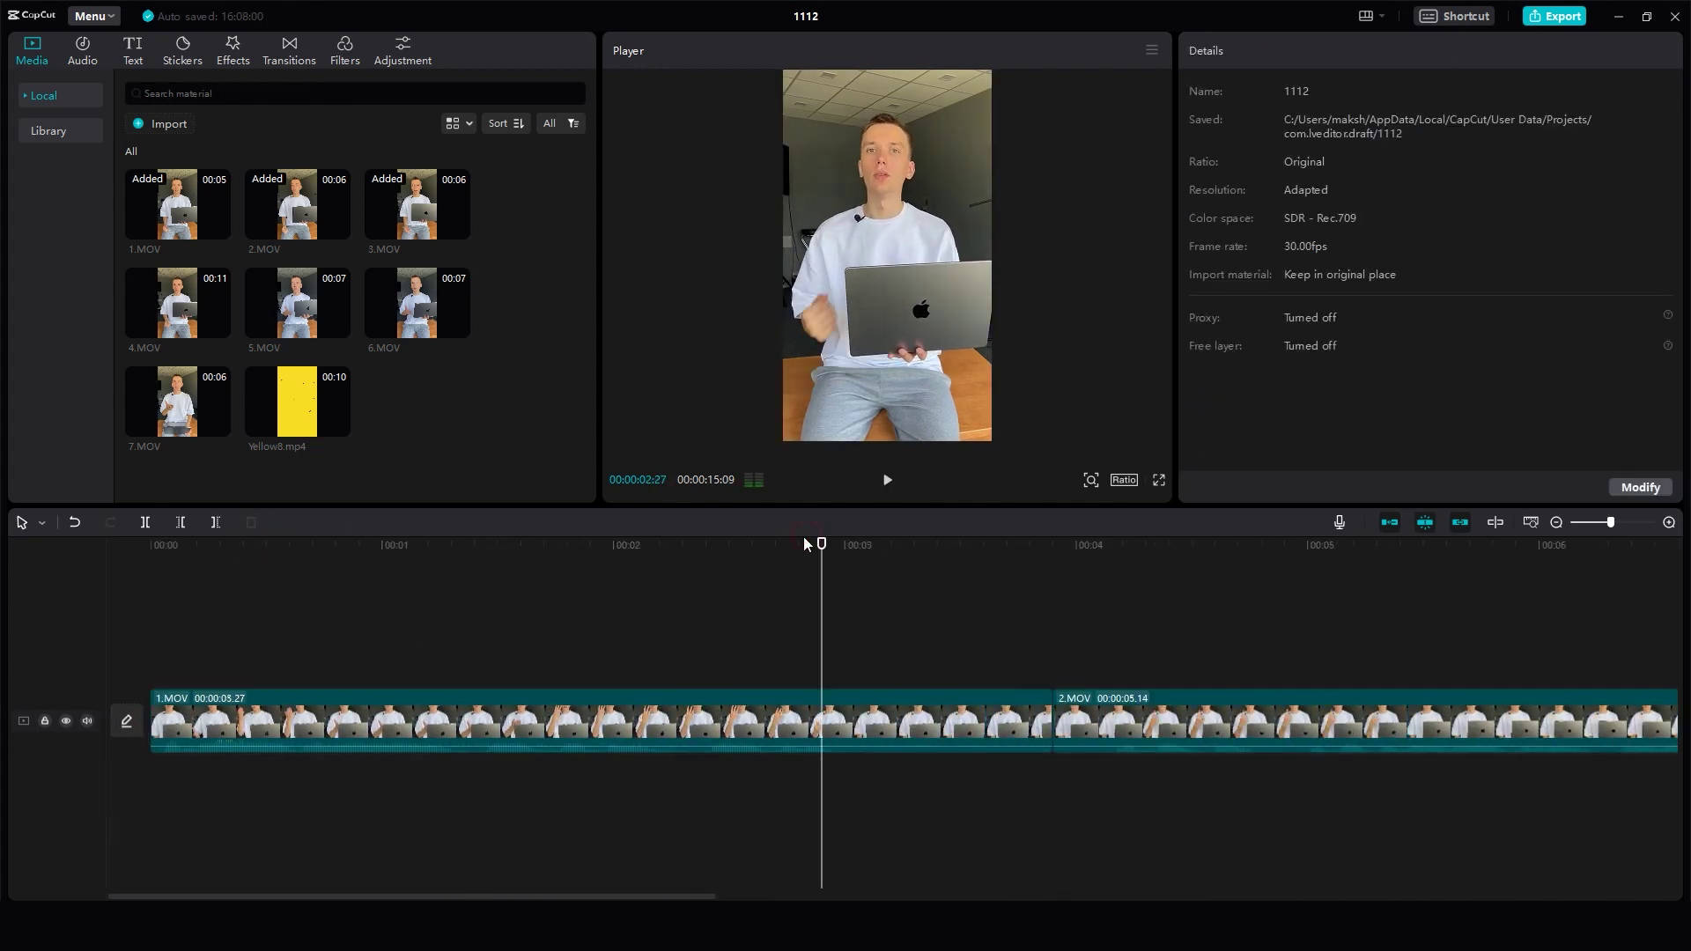
key(w)
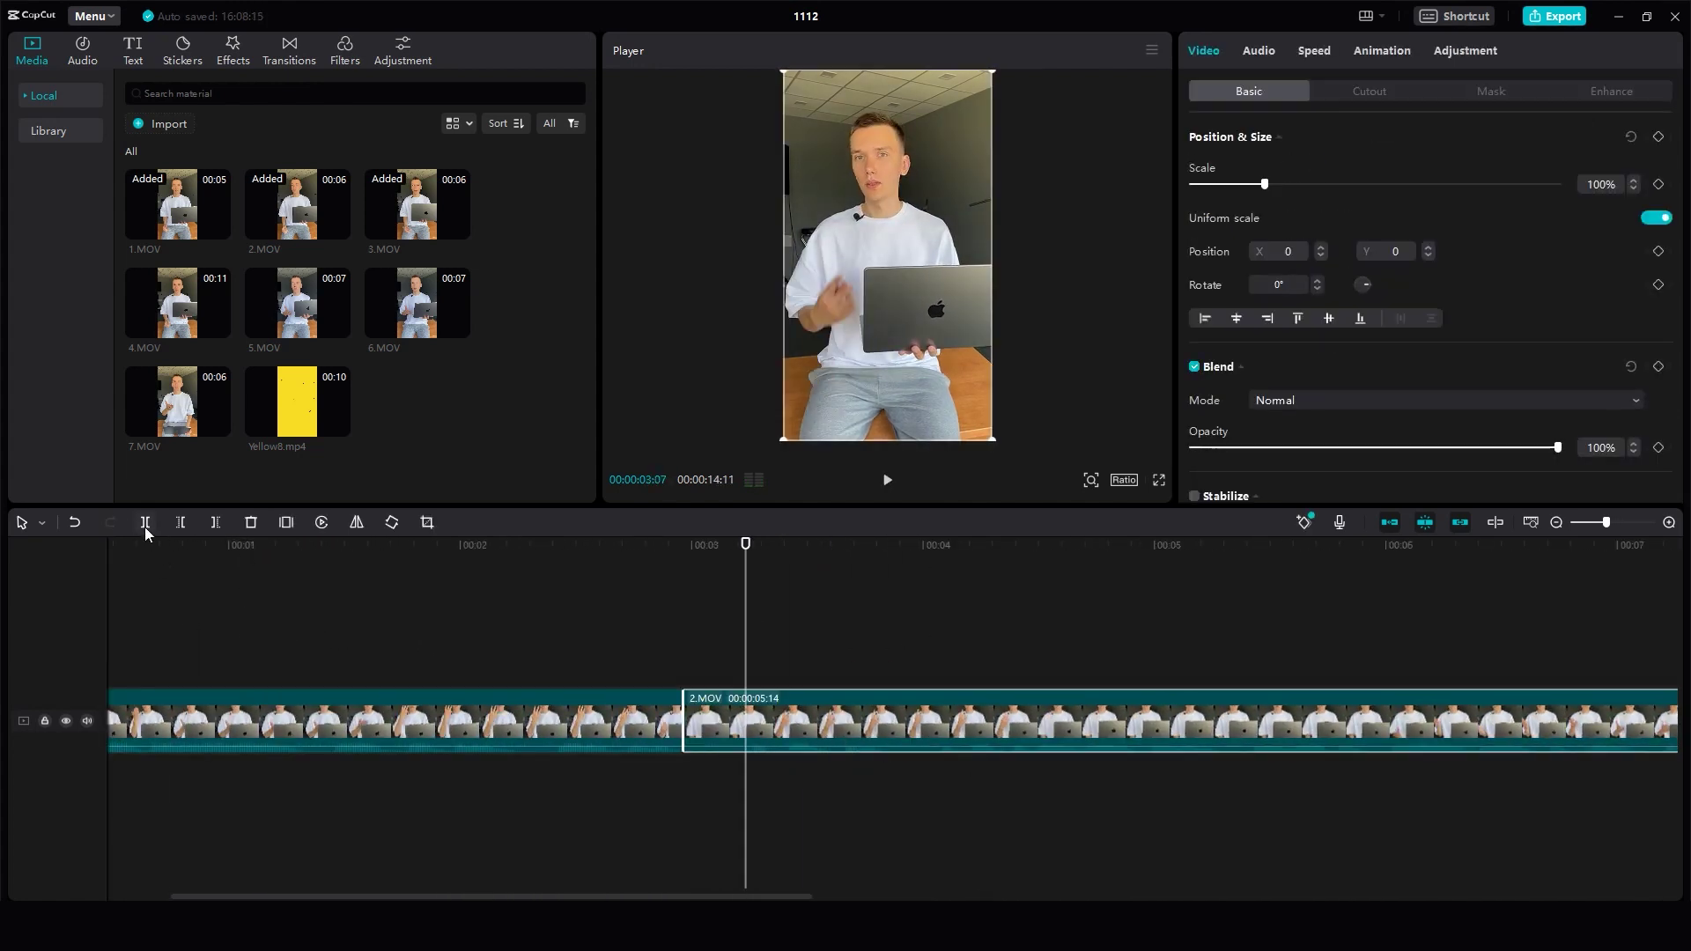
click(147, 527)
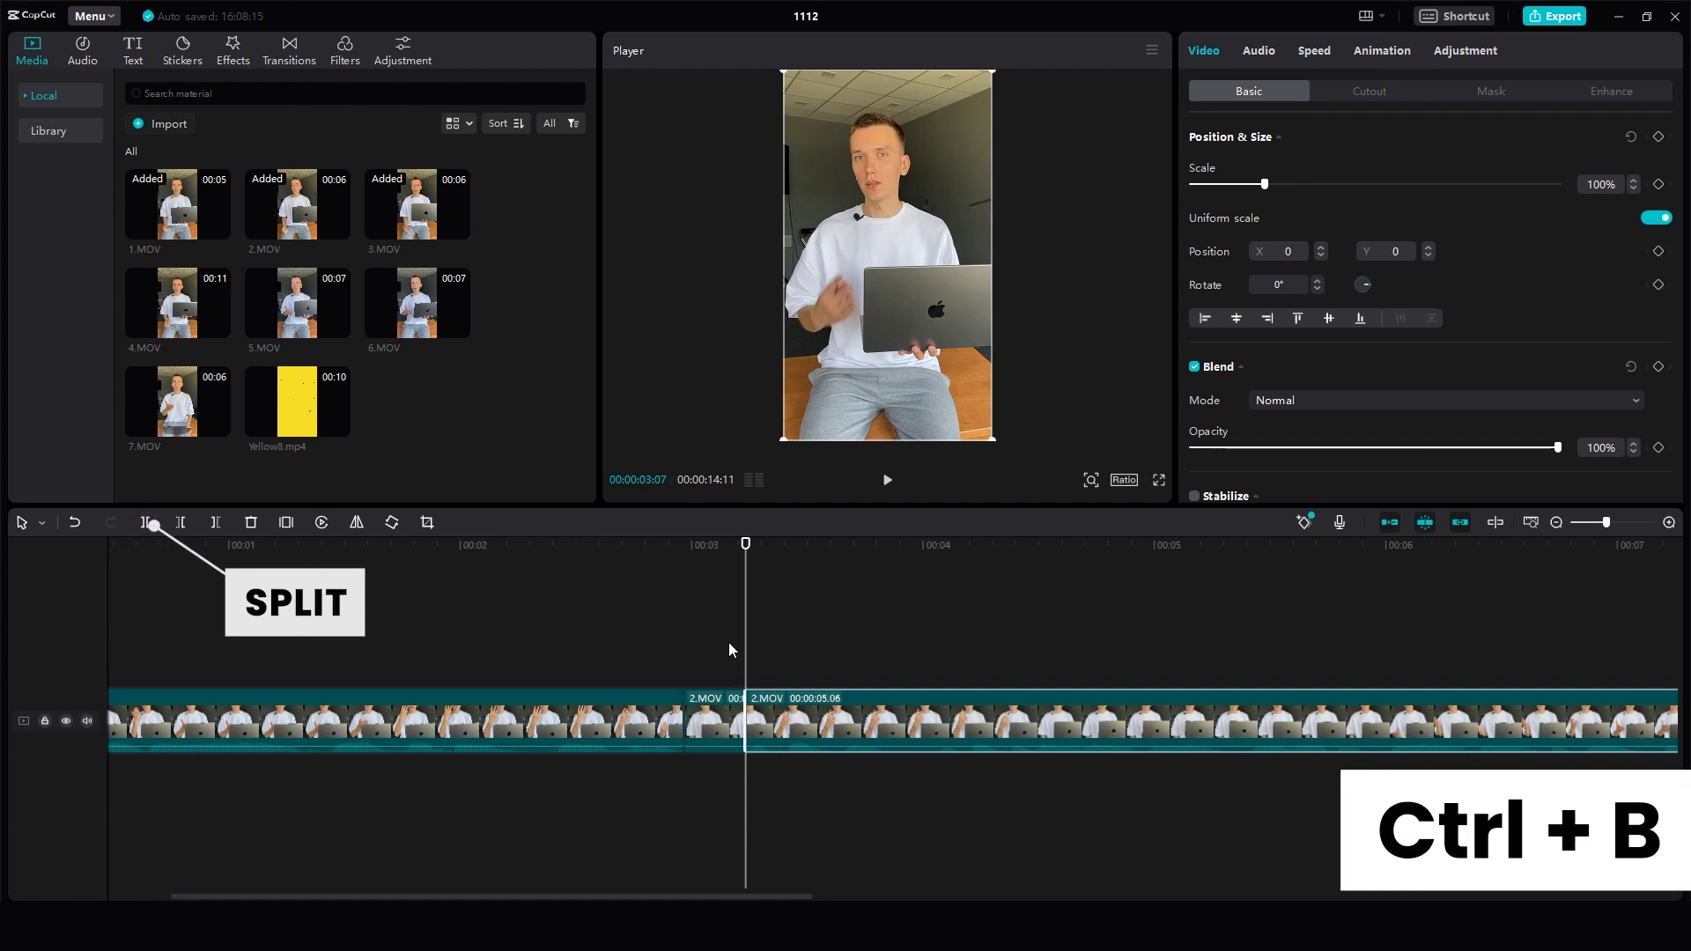
click(725, 709)
key(Delete)
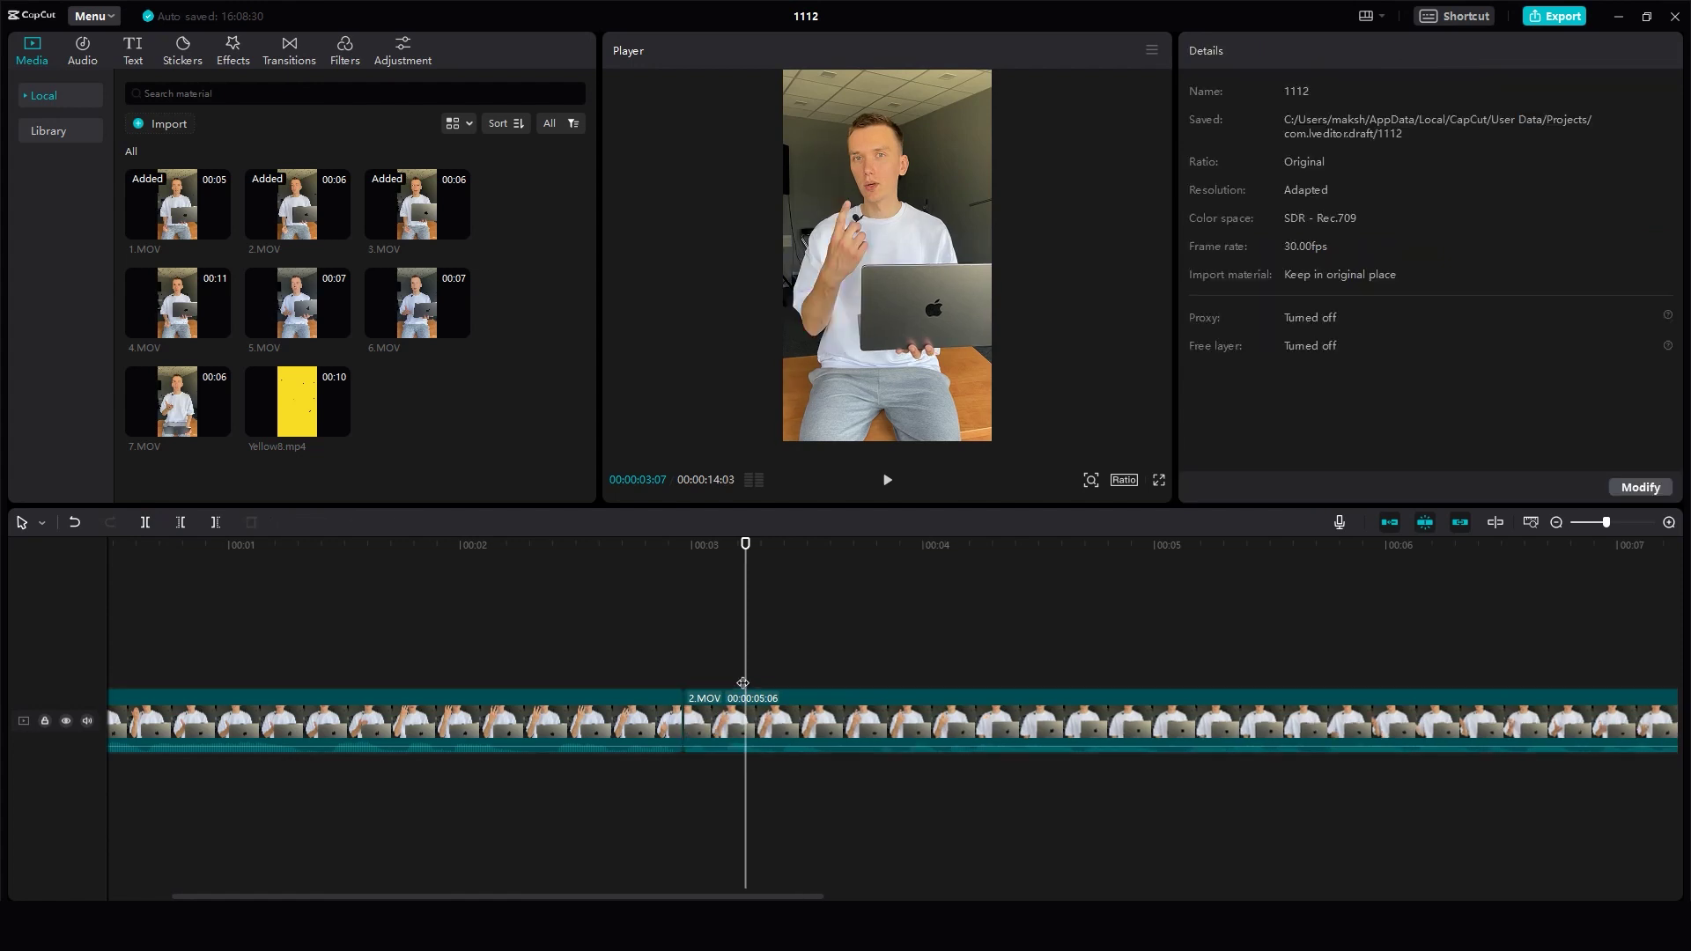
Trim the start of 3.MOV, the end of 2.MOV and another pause, leaving 11:05.
click(811, 540)
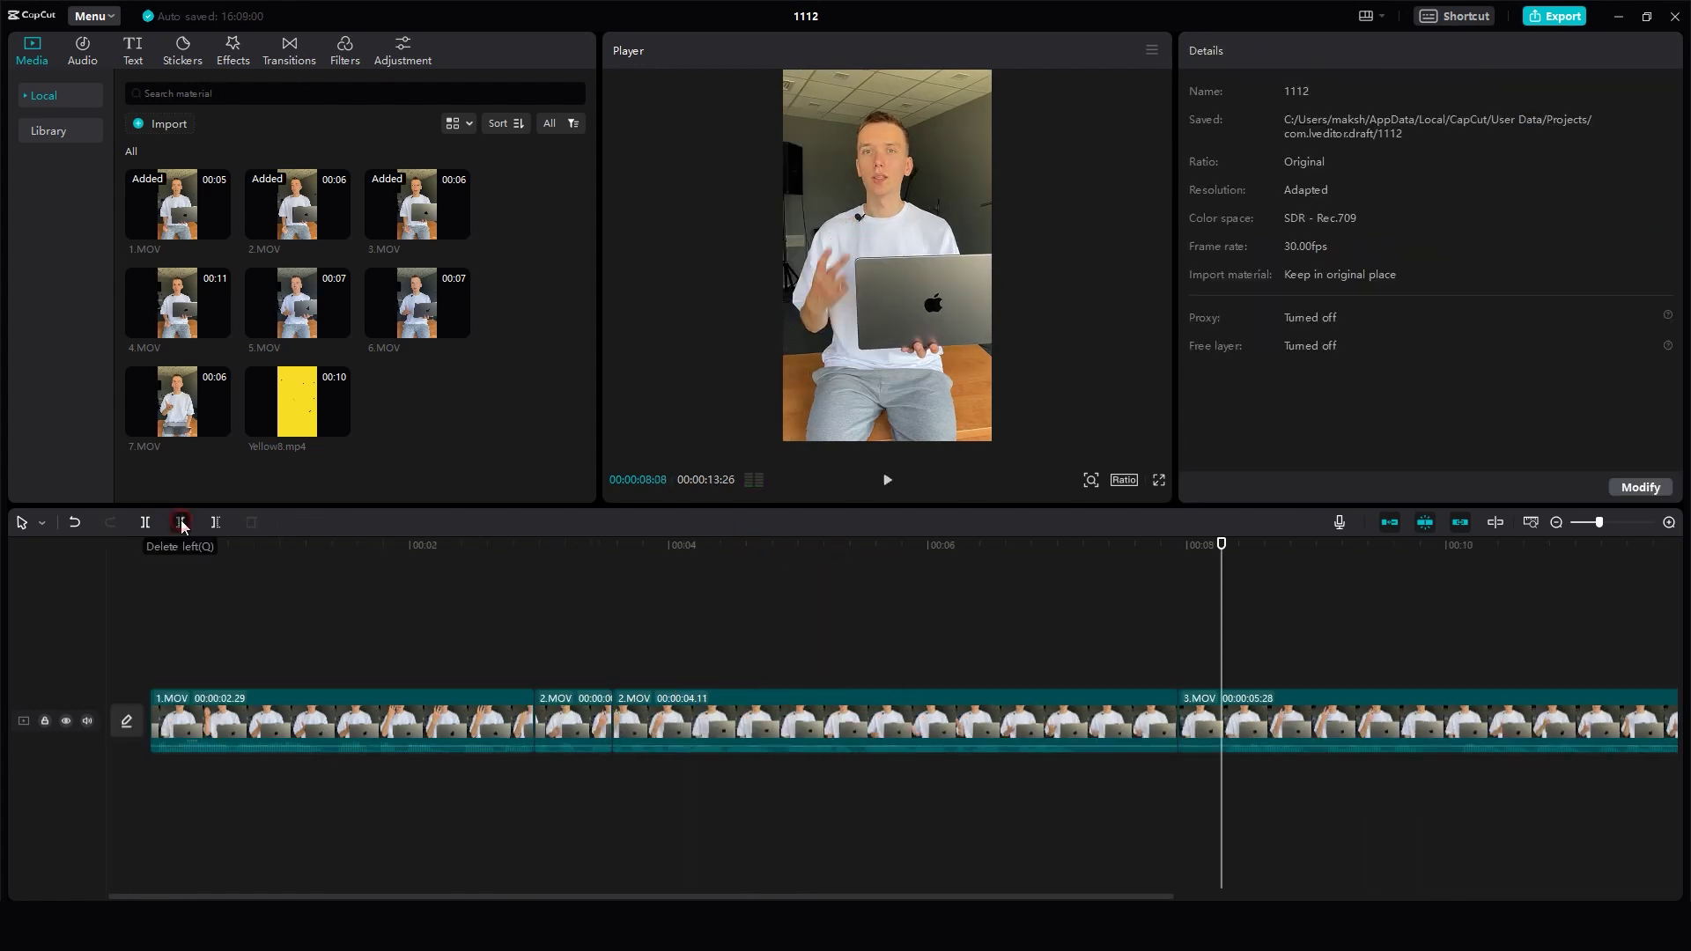
click(181, 522)
click(1103, 548)
key(w)
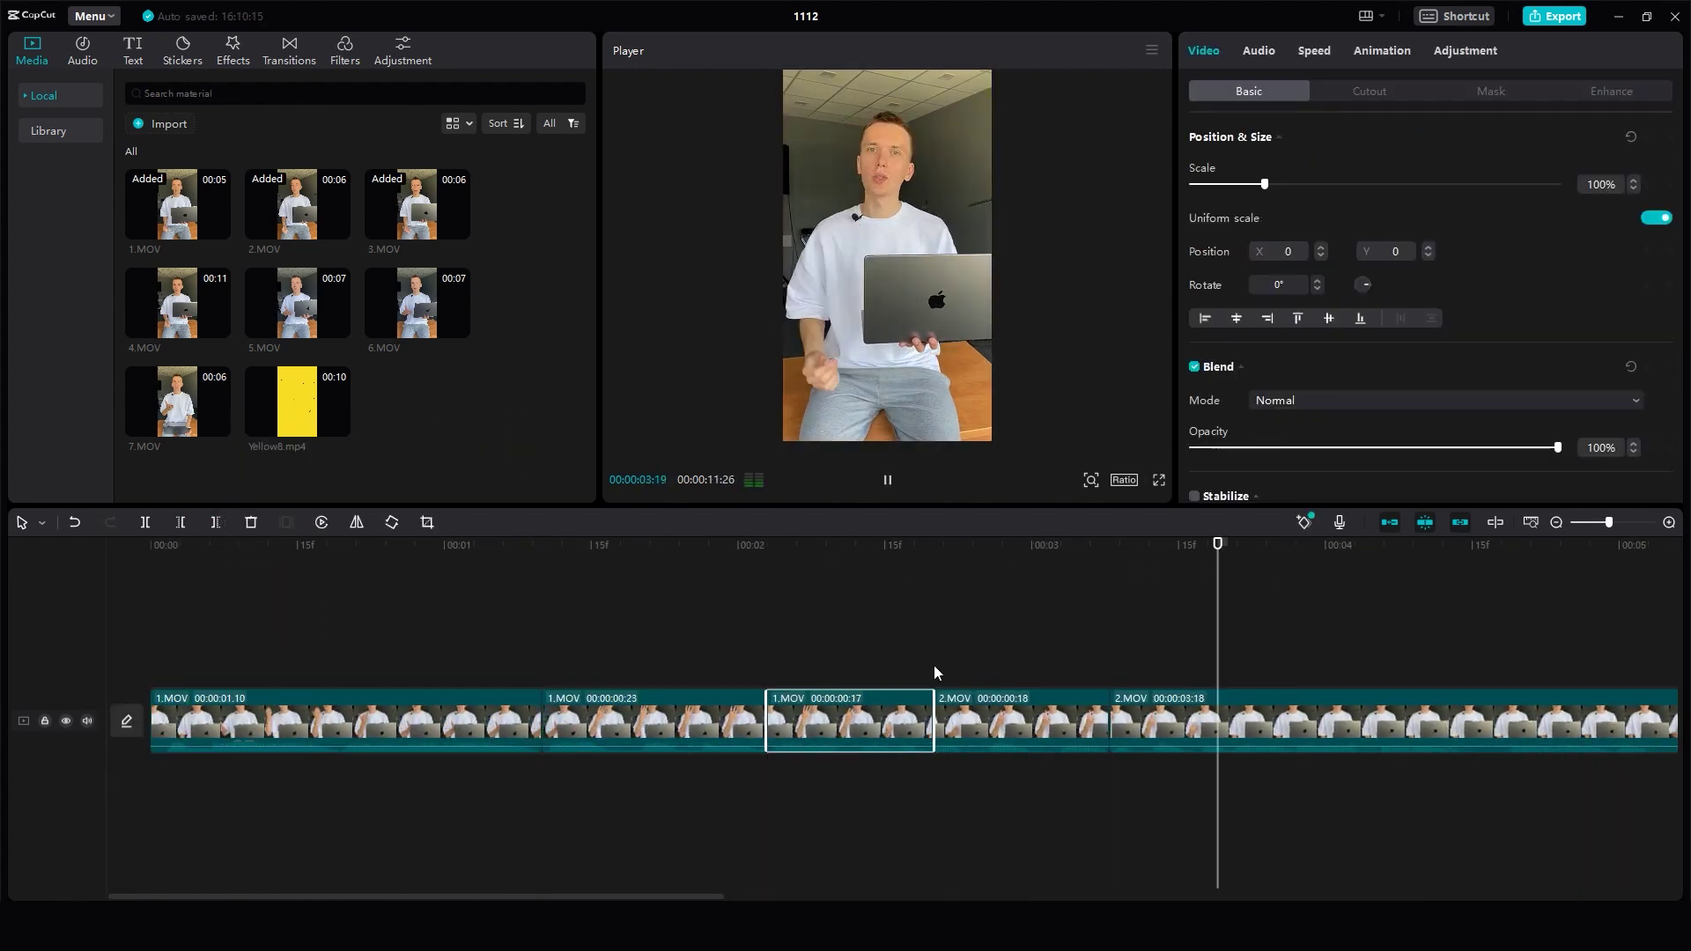
click(916, 721)
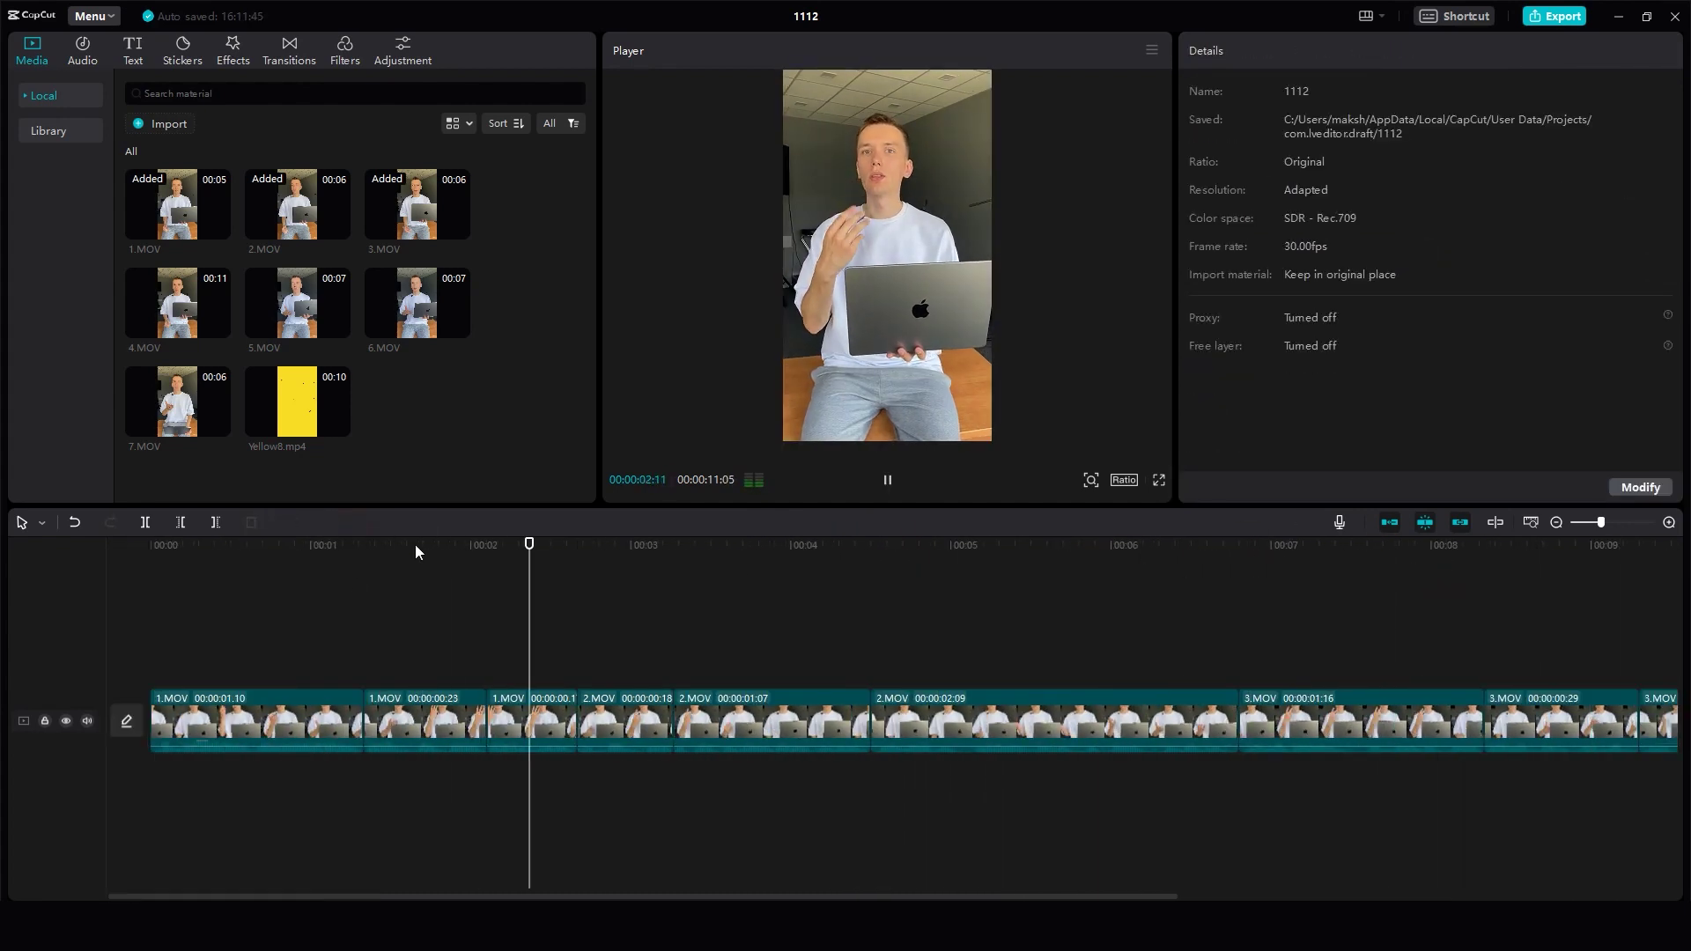
click(452, 543)
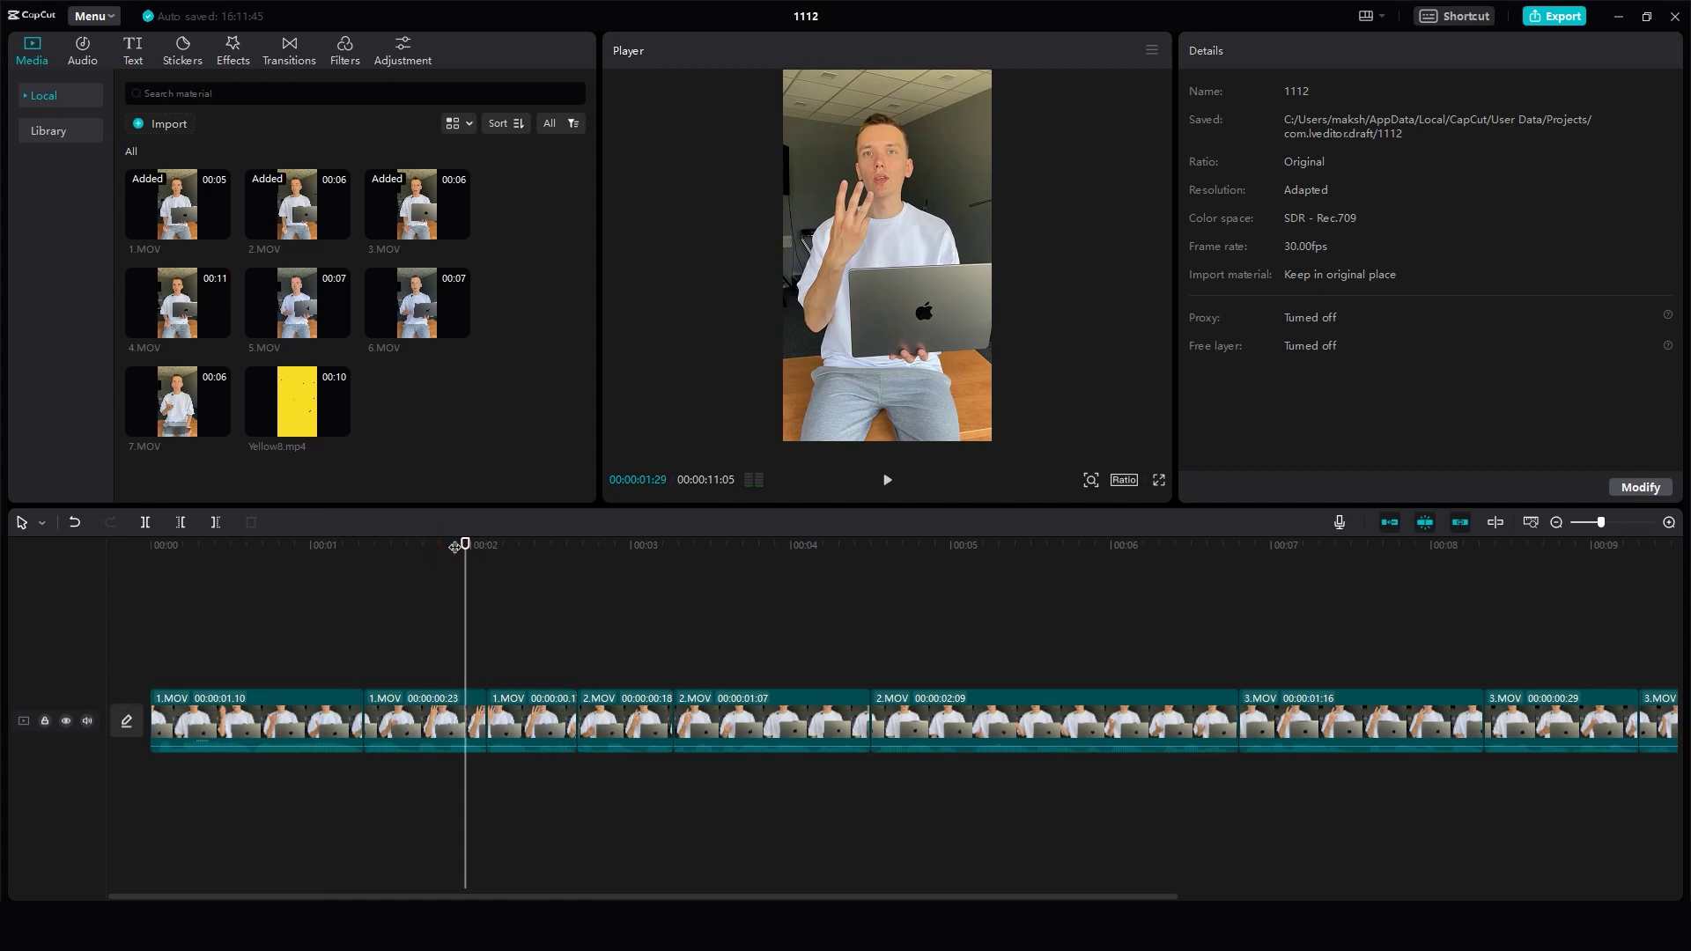
Reframe the short 1.MOV clip by adjusting its Position X and Y.
key(space)
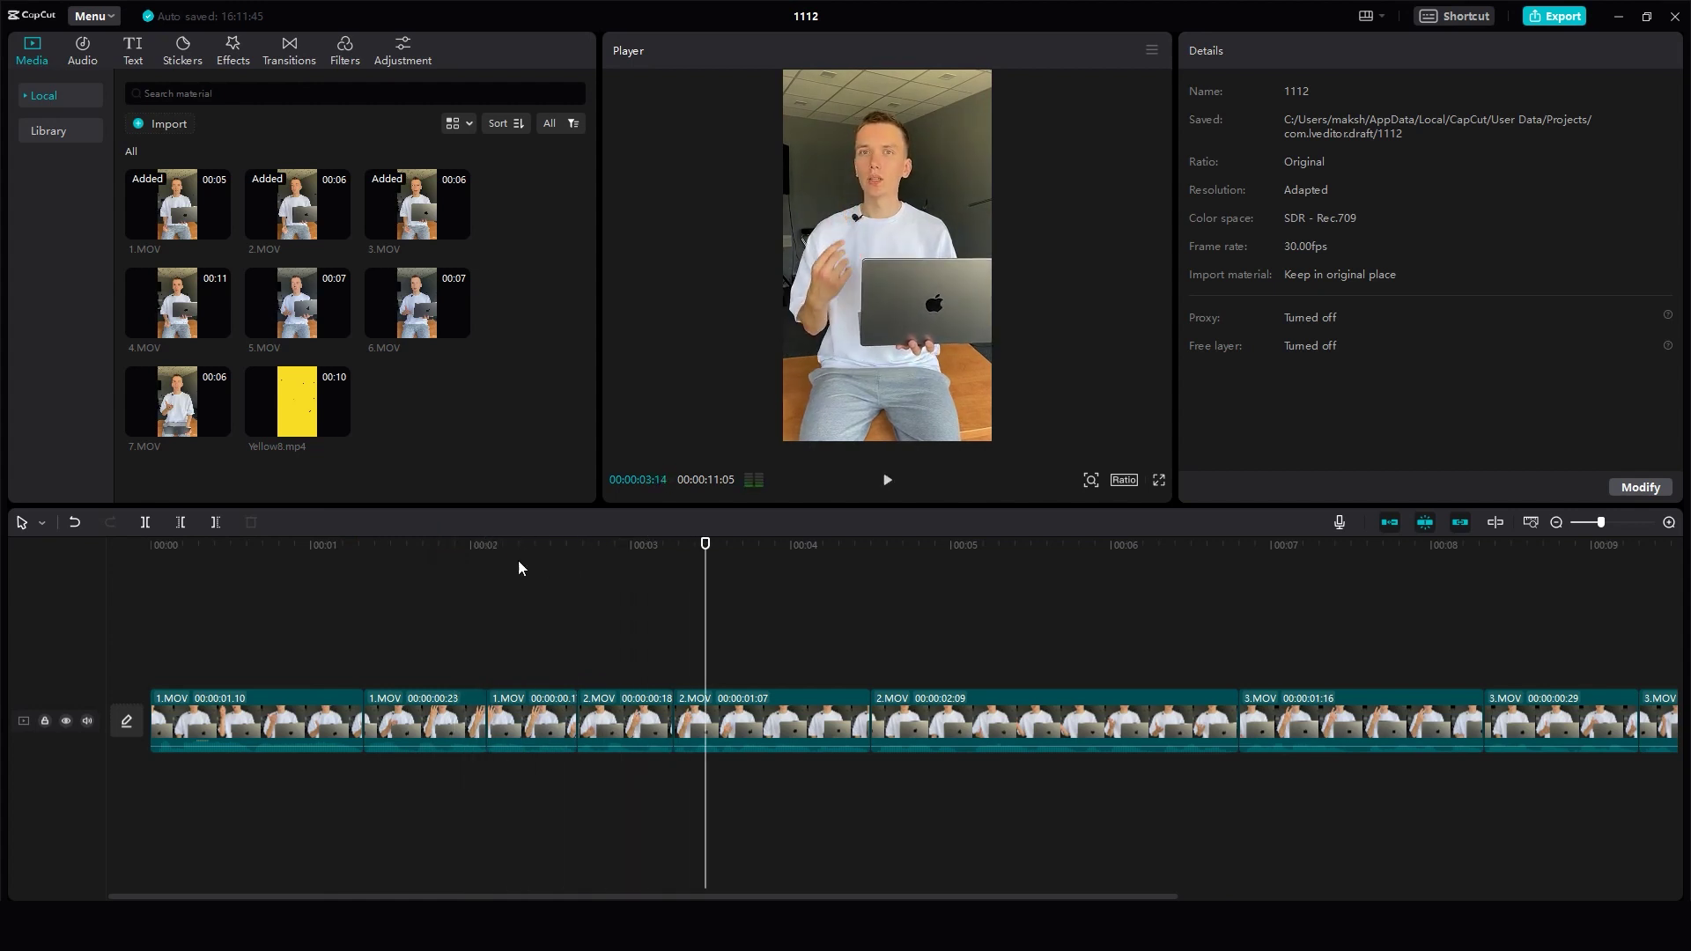
drag(392, 546, 459, 570)
click(427, 721)
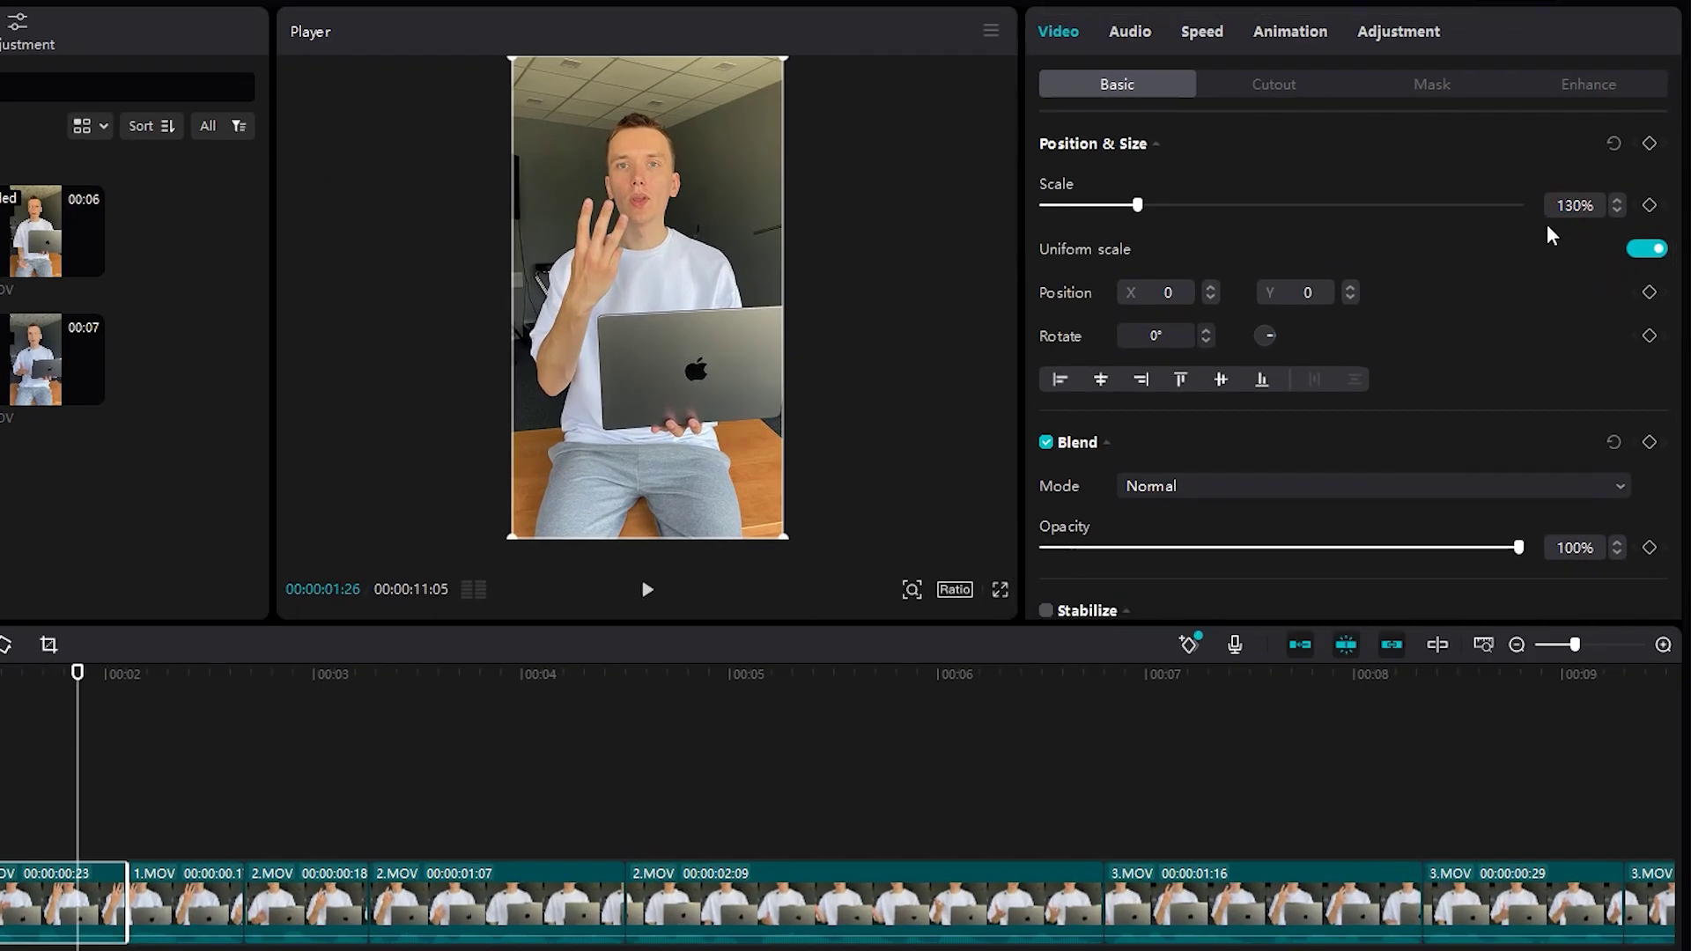
click(1210, 287)
click(1350, 299)
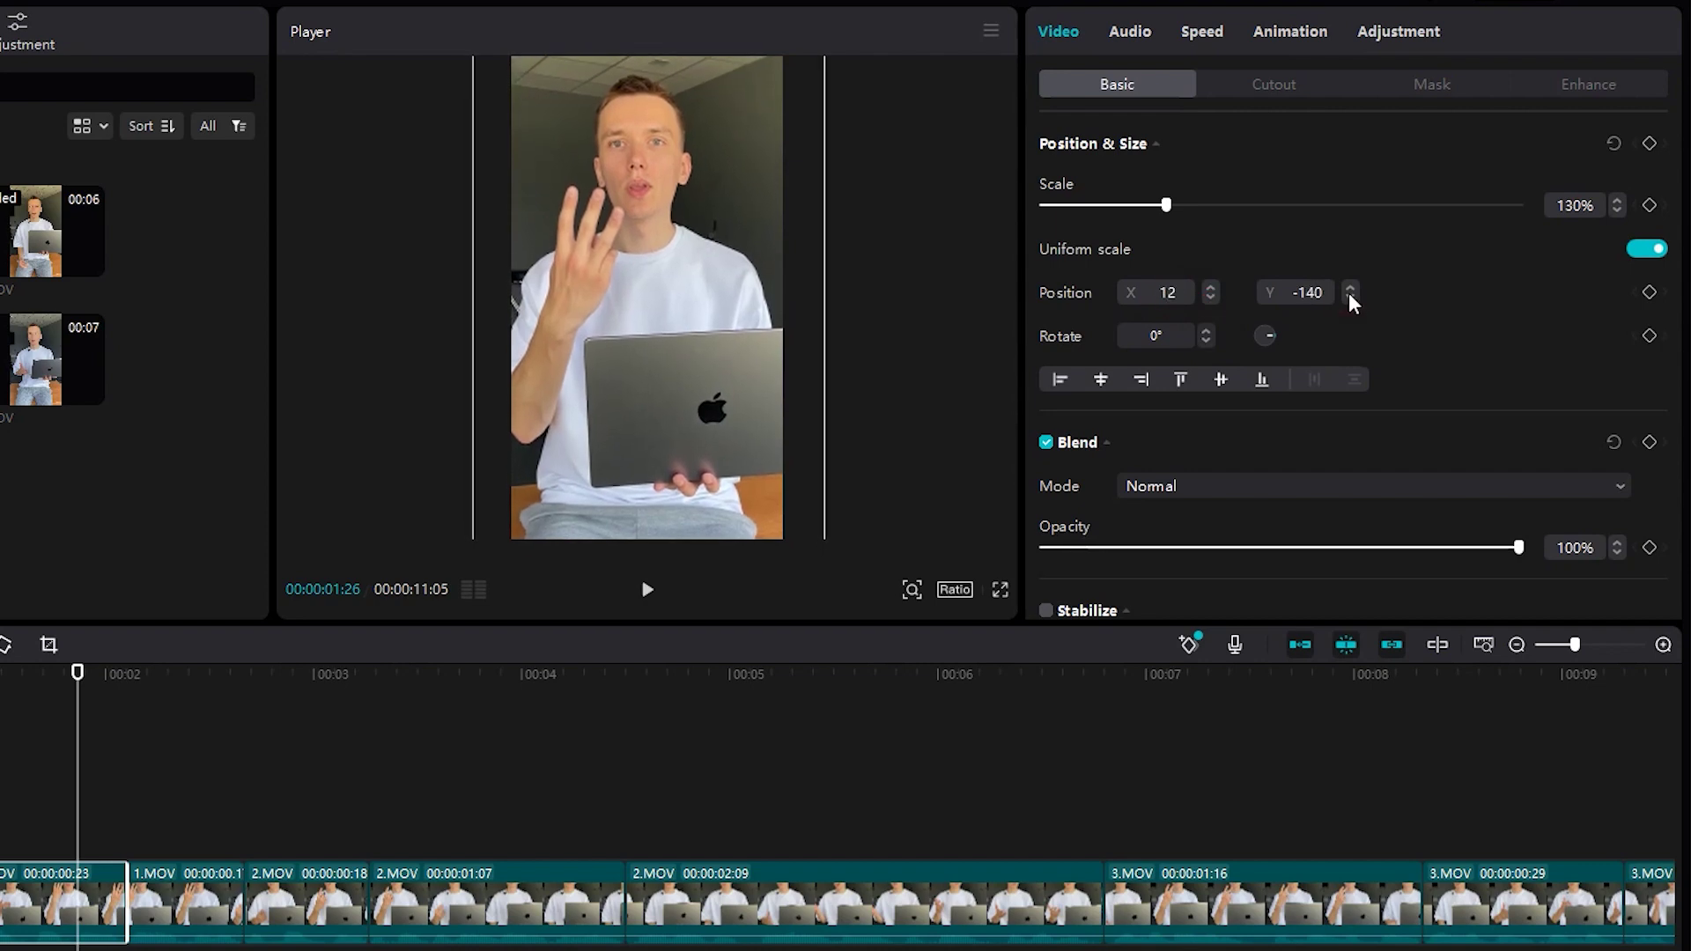
click(1350, 299)
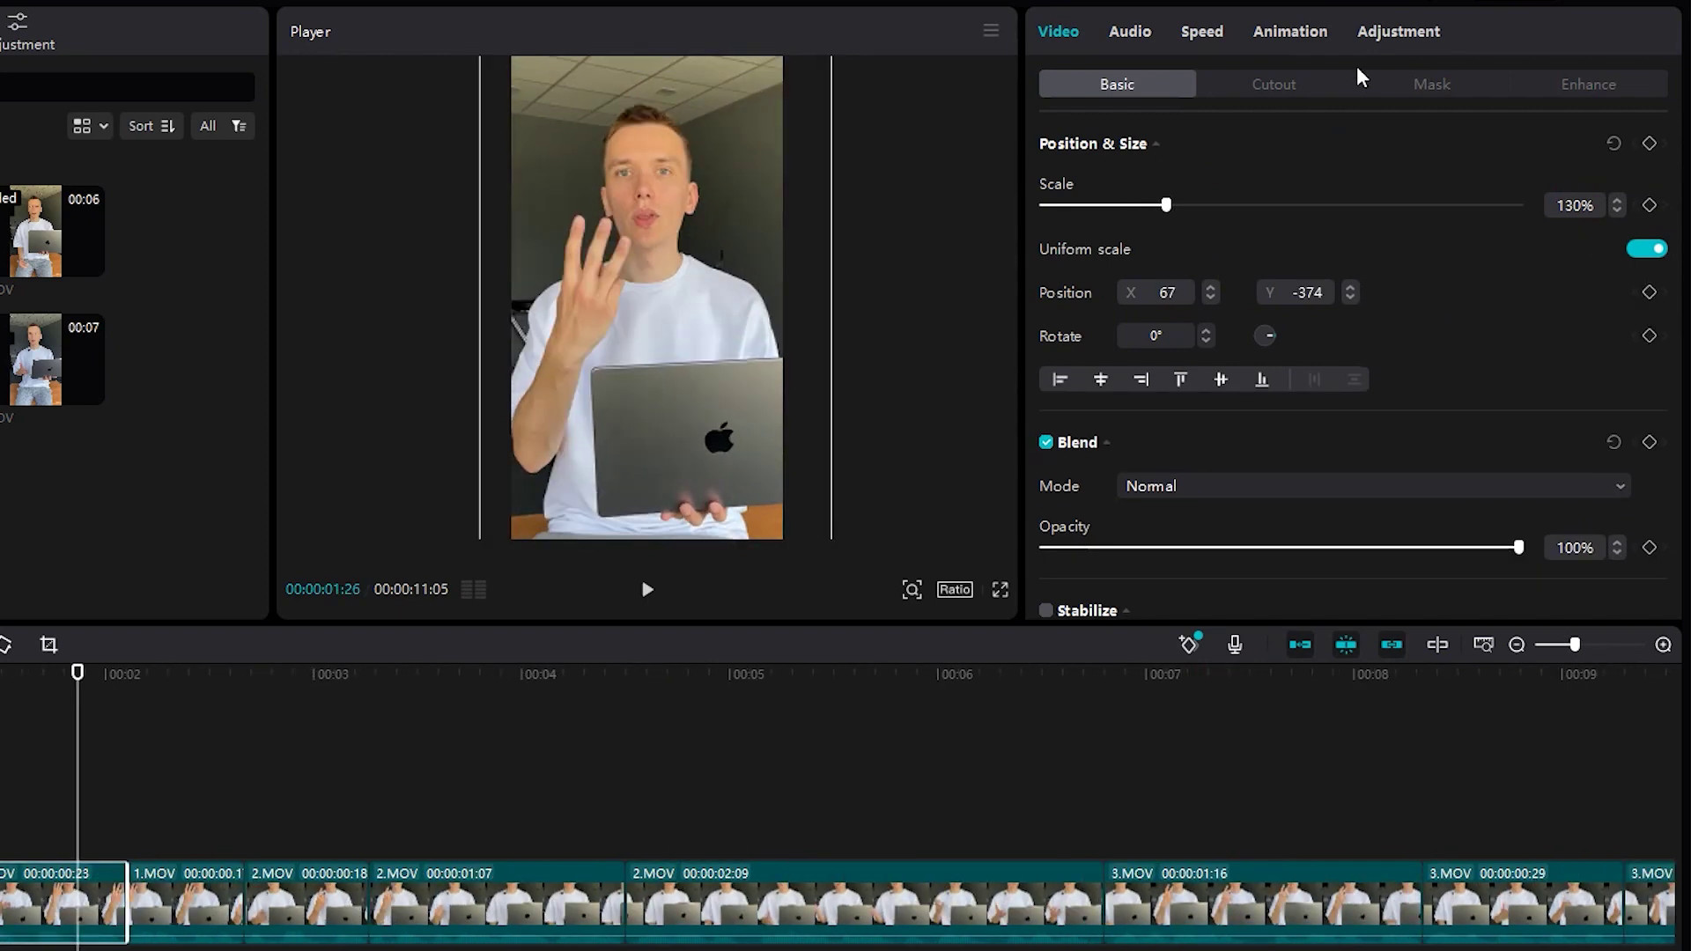
Slow the short 1.MOV clip to 0.9x speed.
click(1312, 44)
scroll(1400, 398, down, 1)
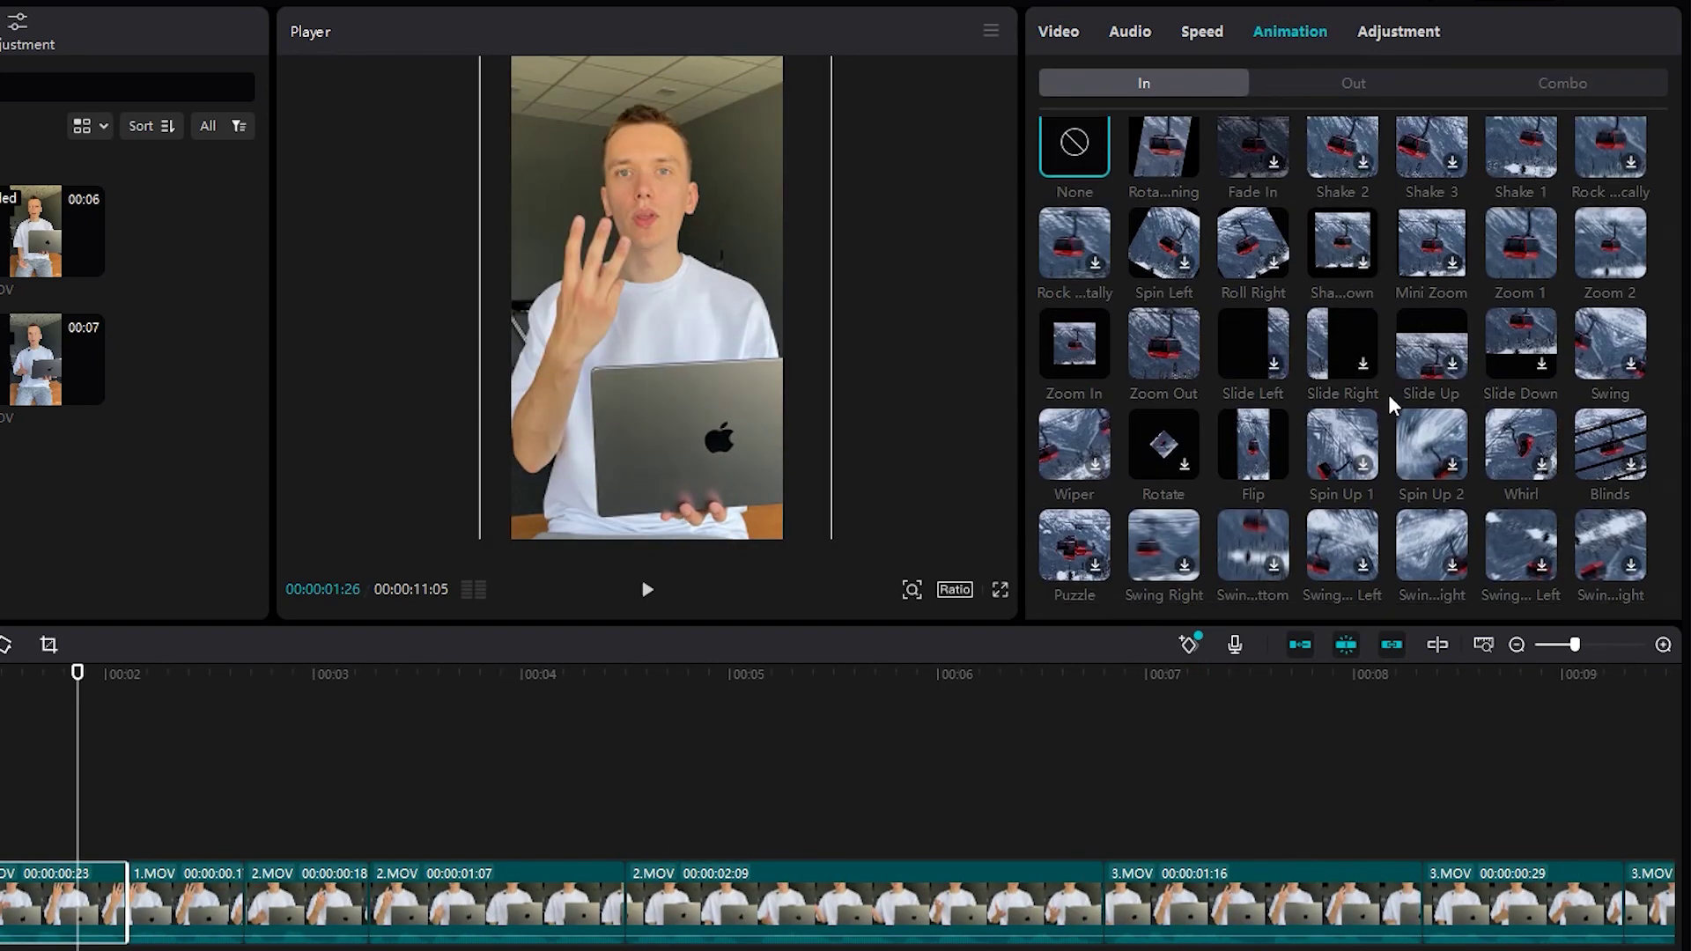
click(1205, 31)
drag(1332, 194, 1261, 208)
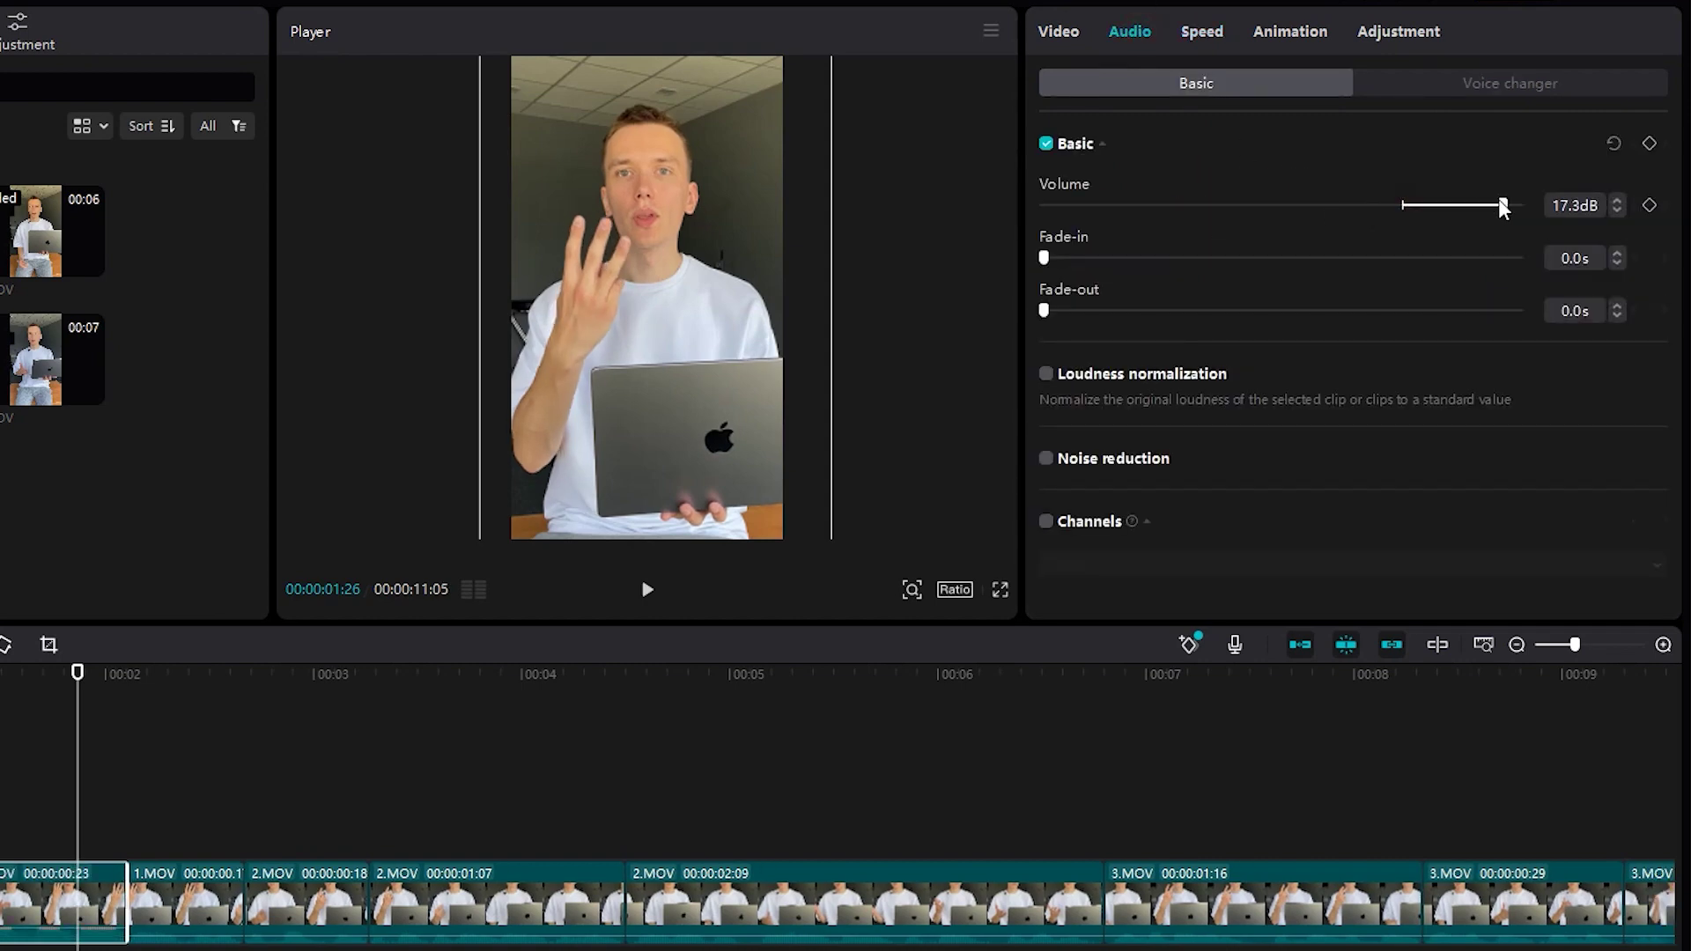
click(1425, 35)
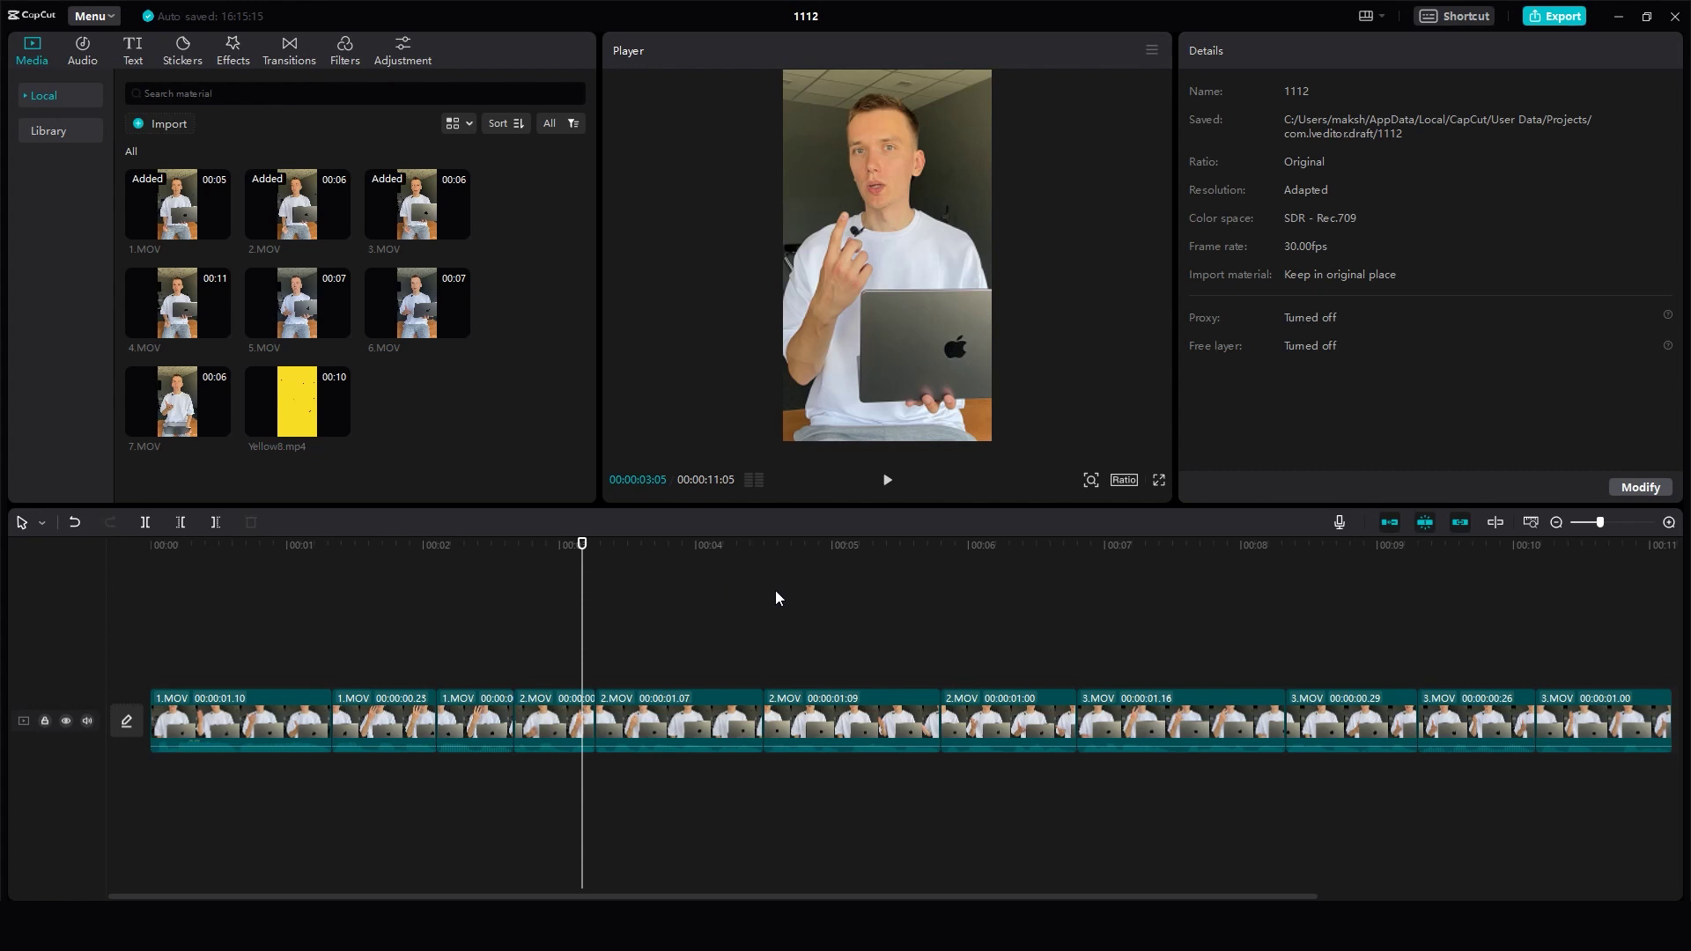
Place Yellow8.mp4 on its own track above the talking clips.
click(294, 394)
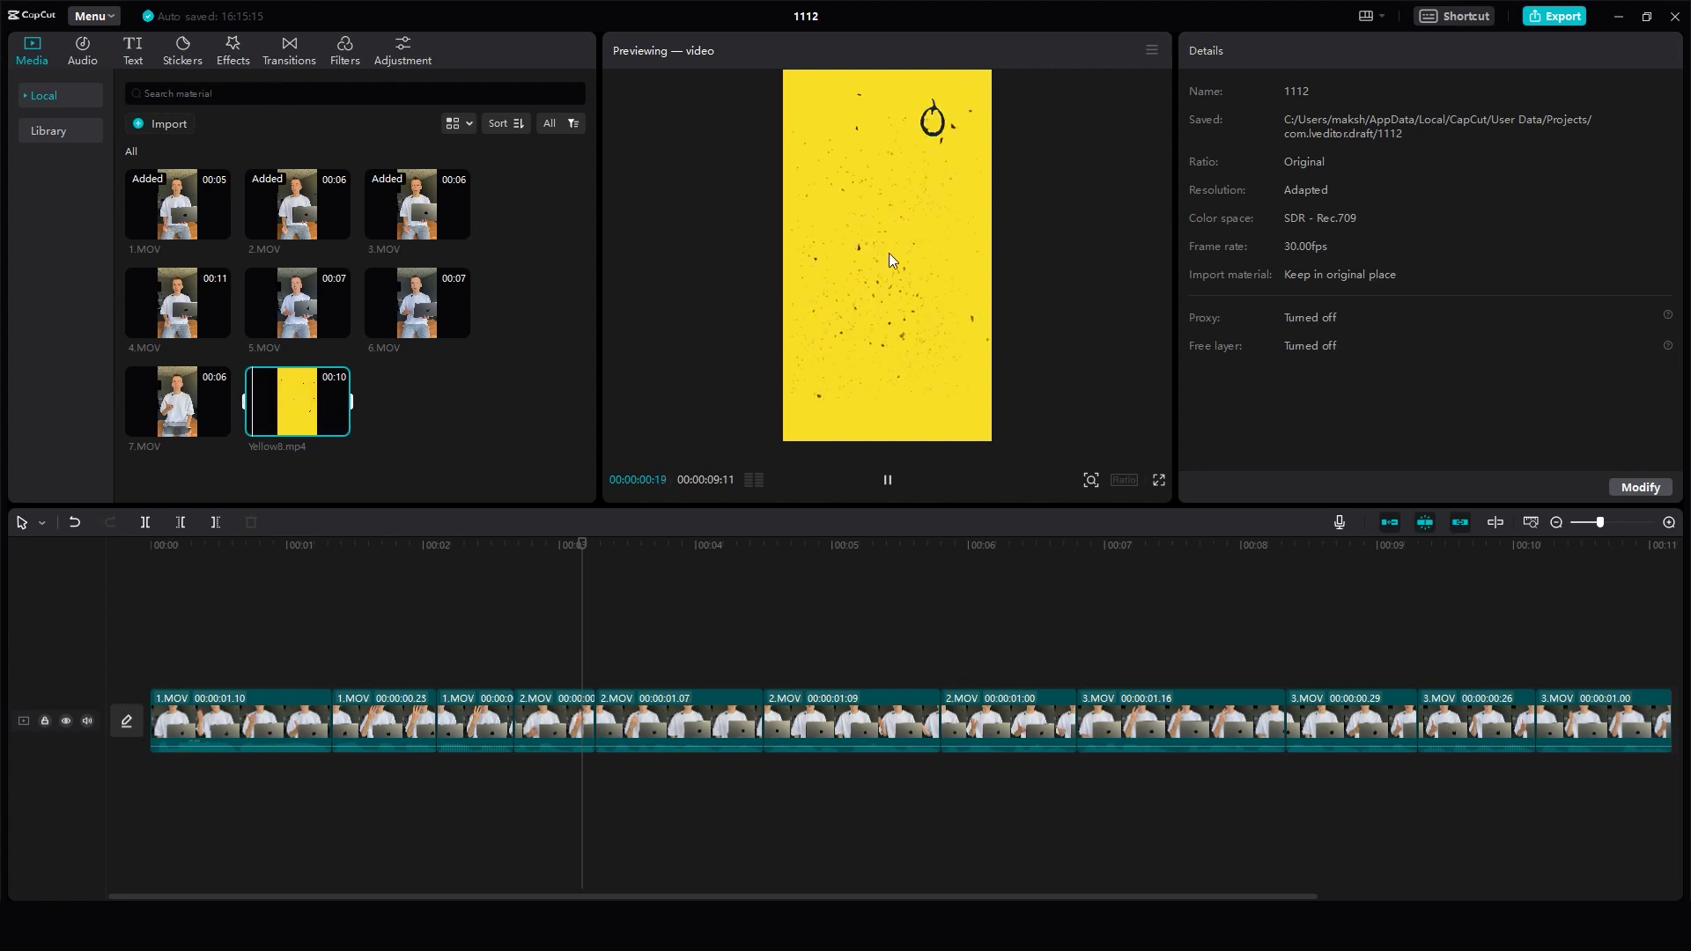
drag(925, 382, 509, 668)
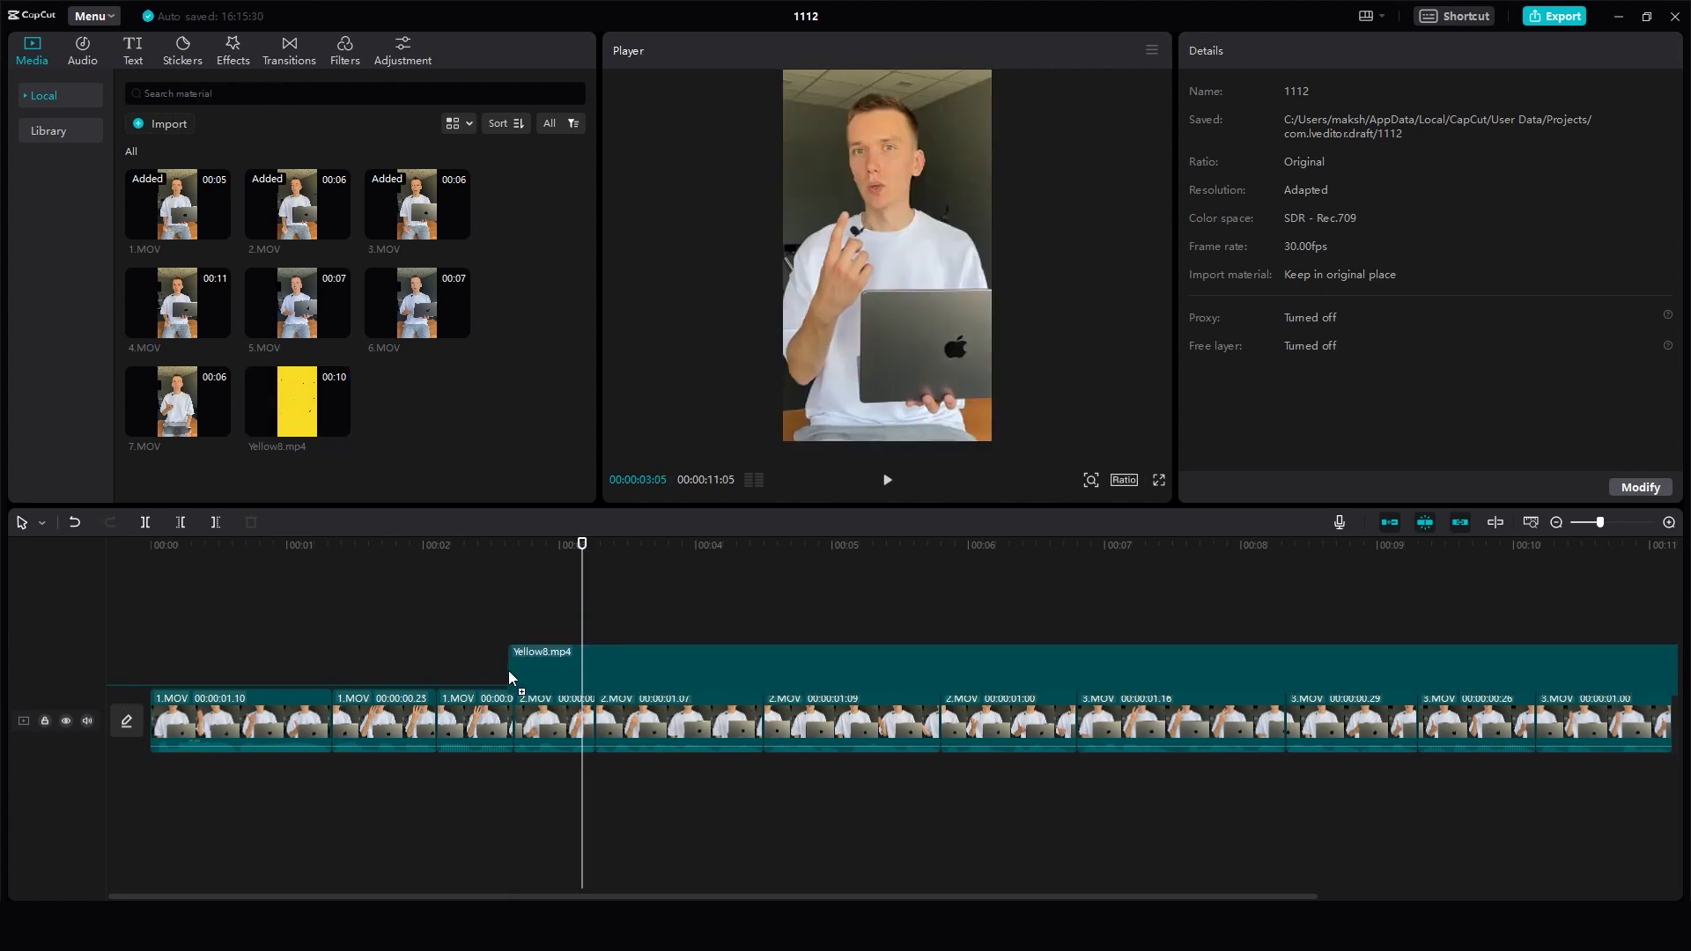
drag(509, 669, 518, 662)
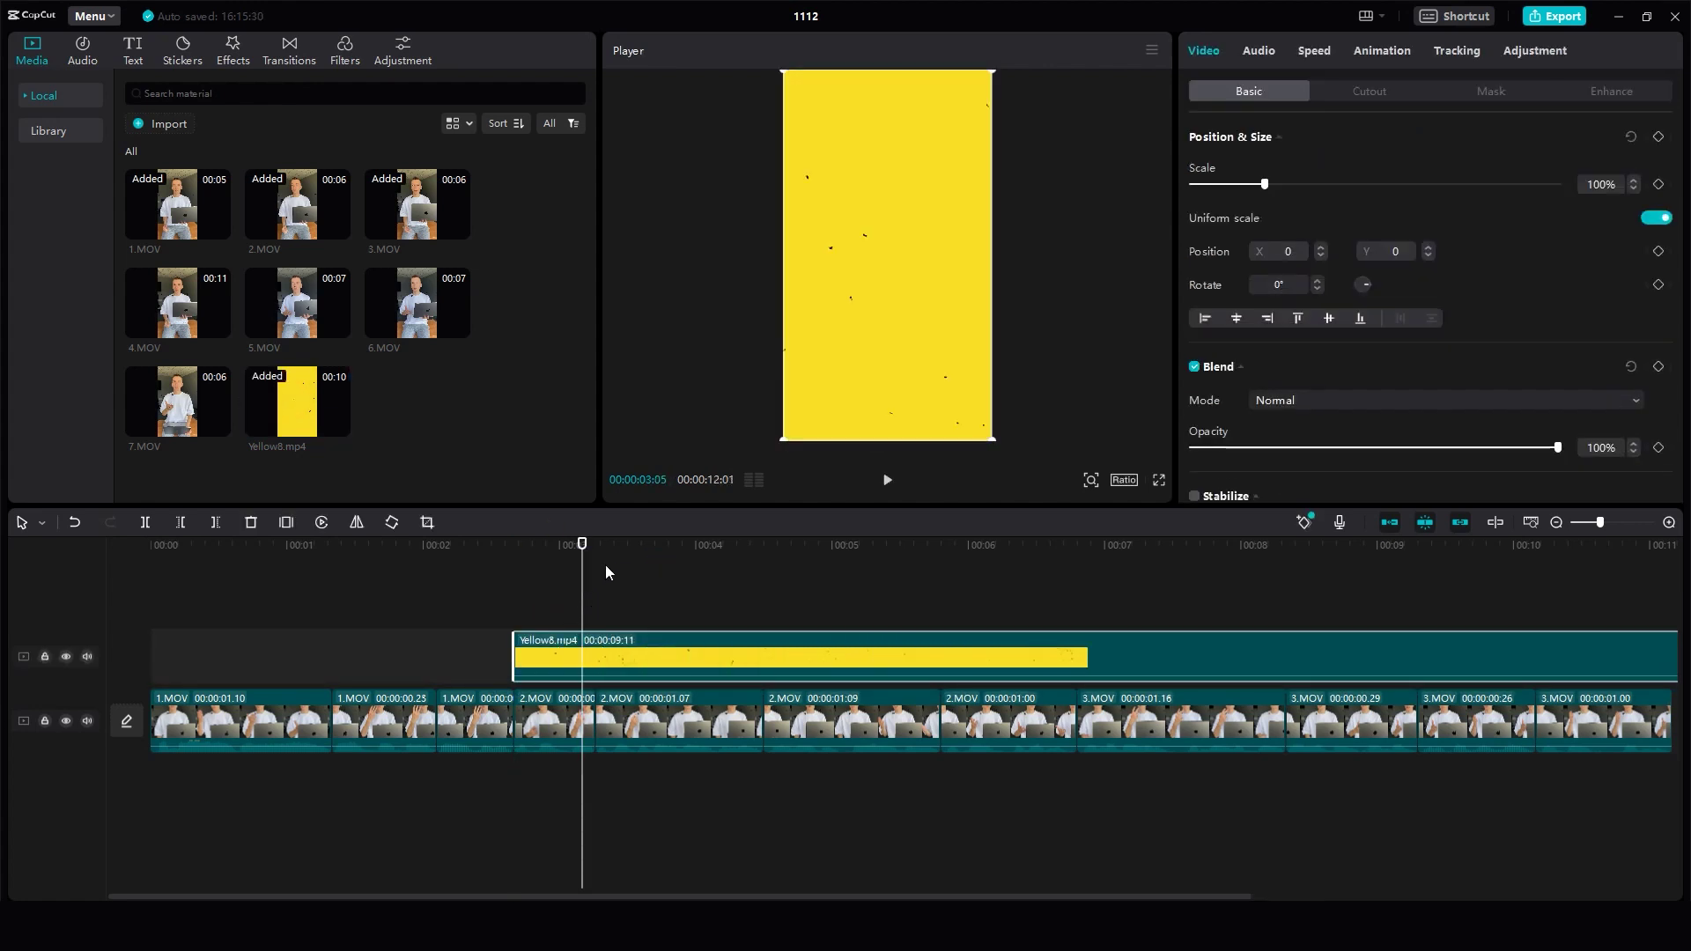
Split the yellow clip at 4:15 and 6:03, remove the middle, and trim the second piece.
click(766, 553)
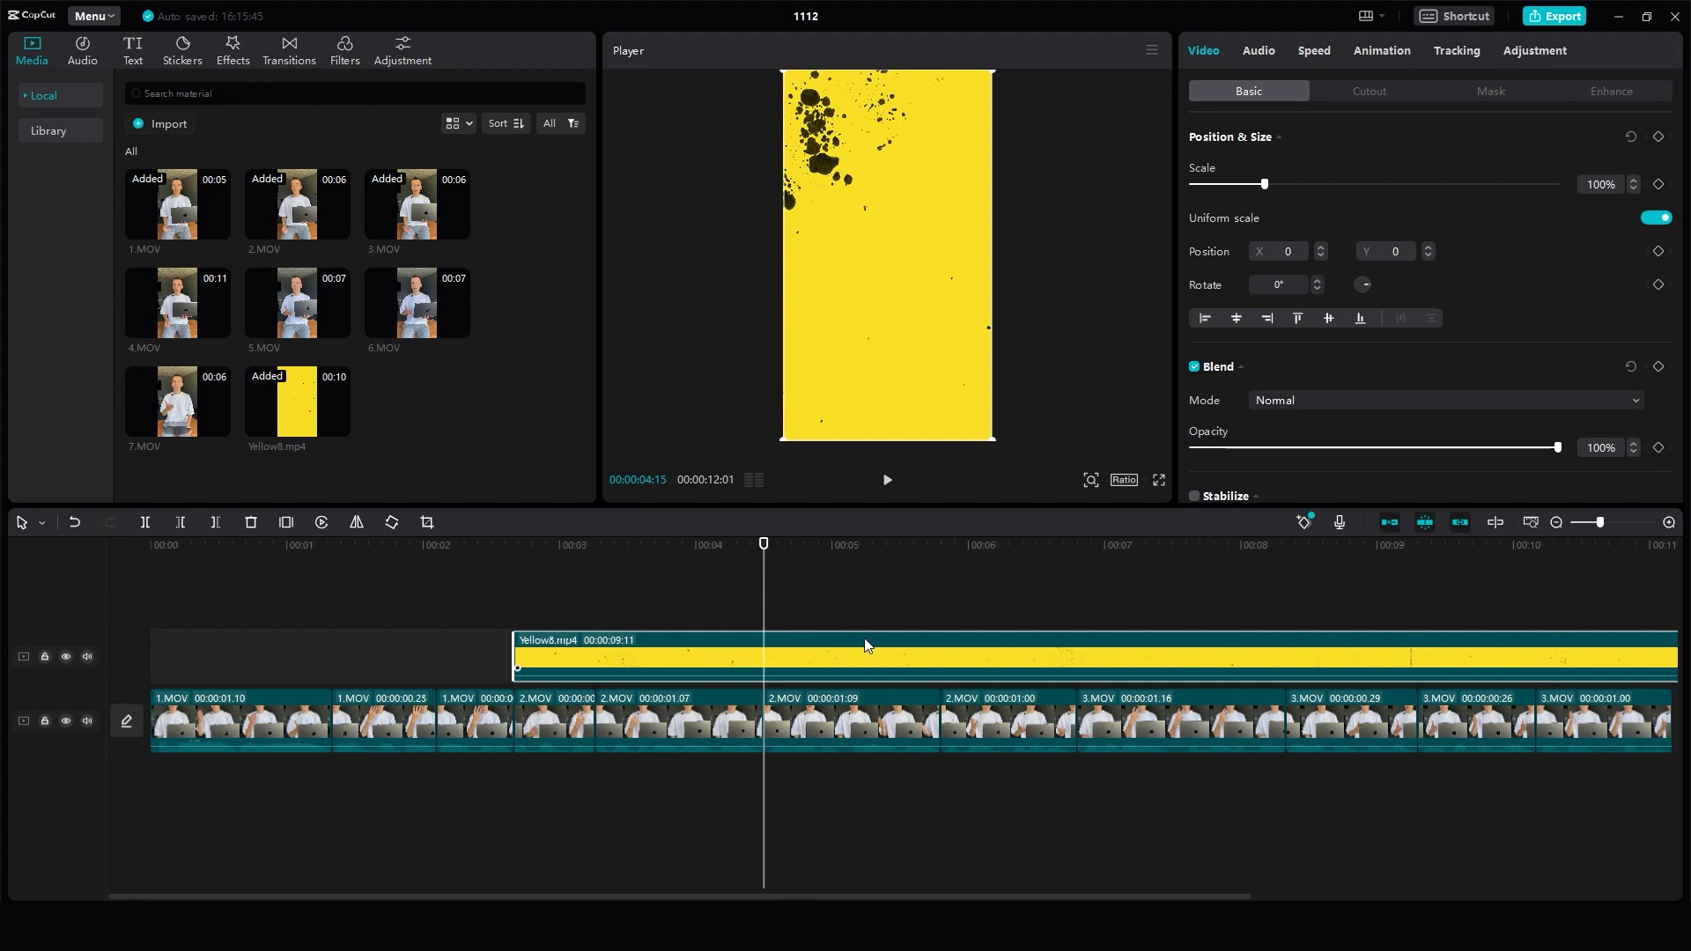
key(ctrl+b)
click(803, 562)
key(q)
drag(907, 661, 896, 660)
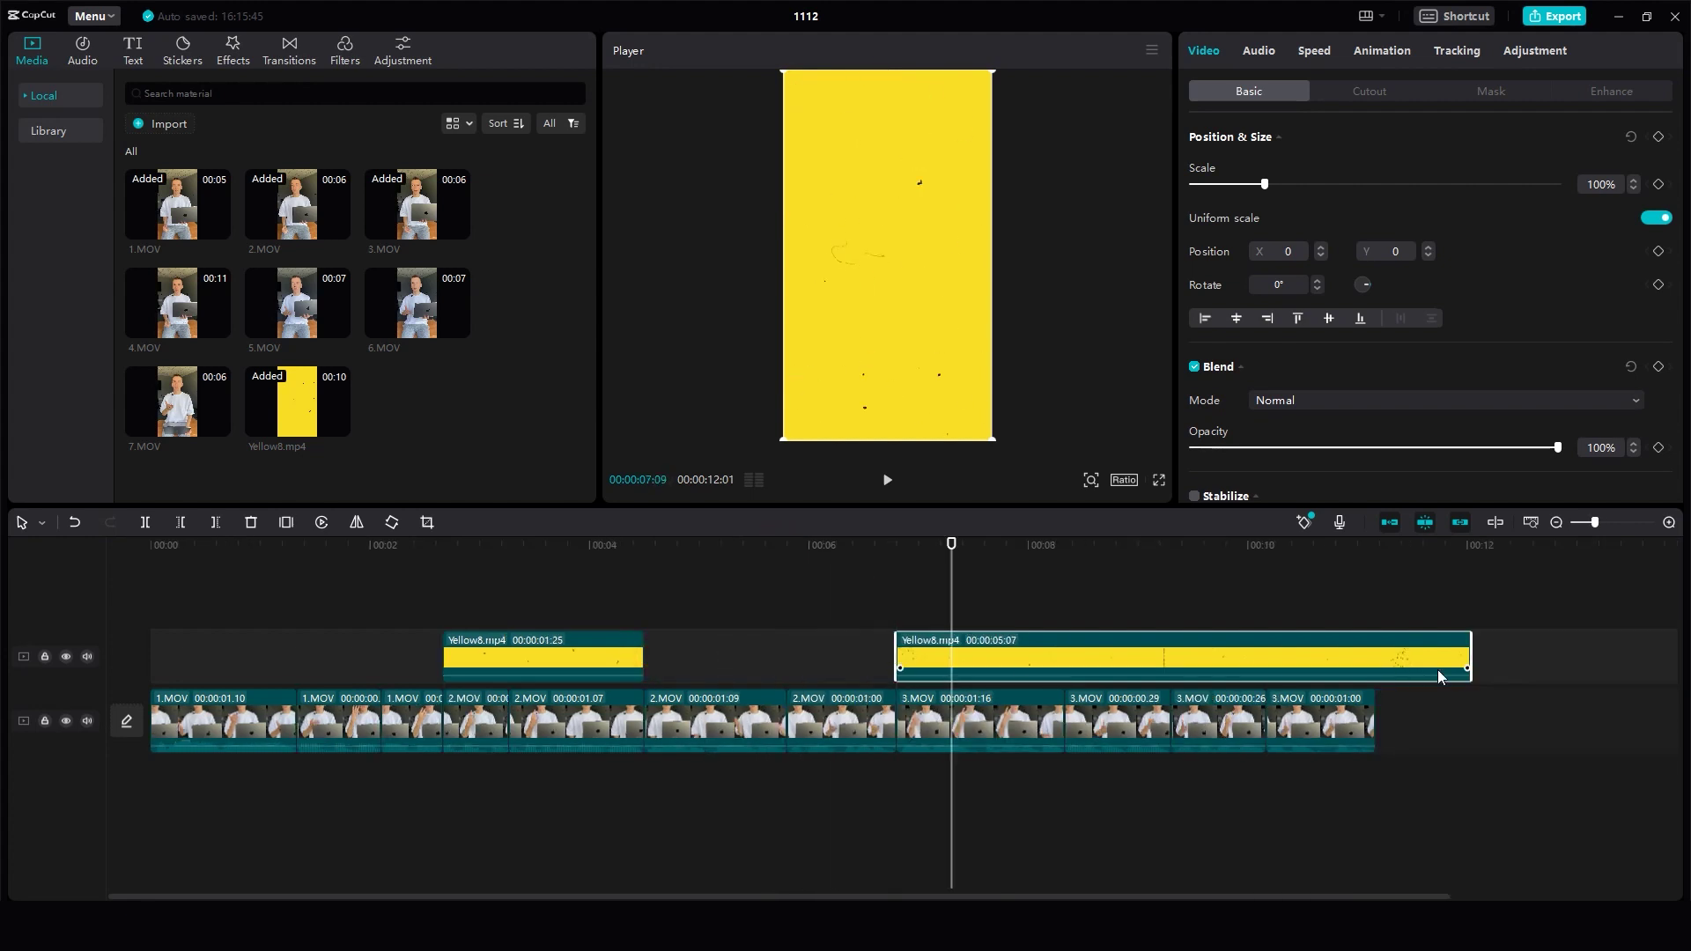
drag(1468, 660, 1066, 660)
key(space)
click(1200, 617)
key(space)
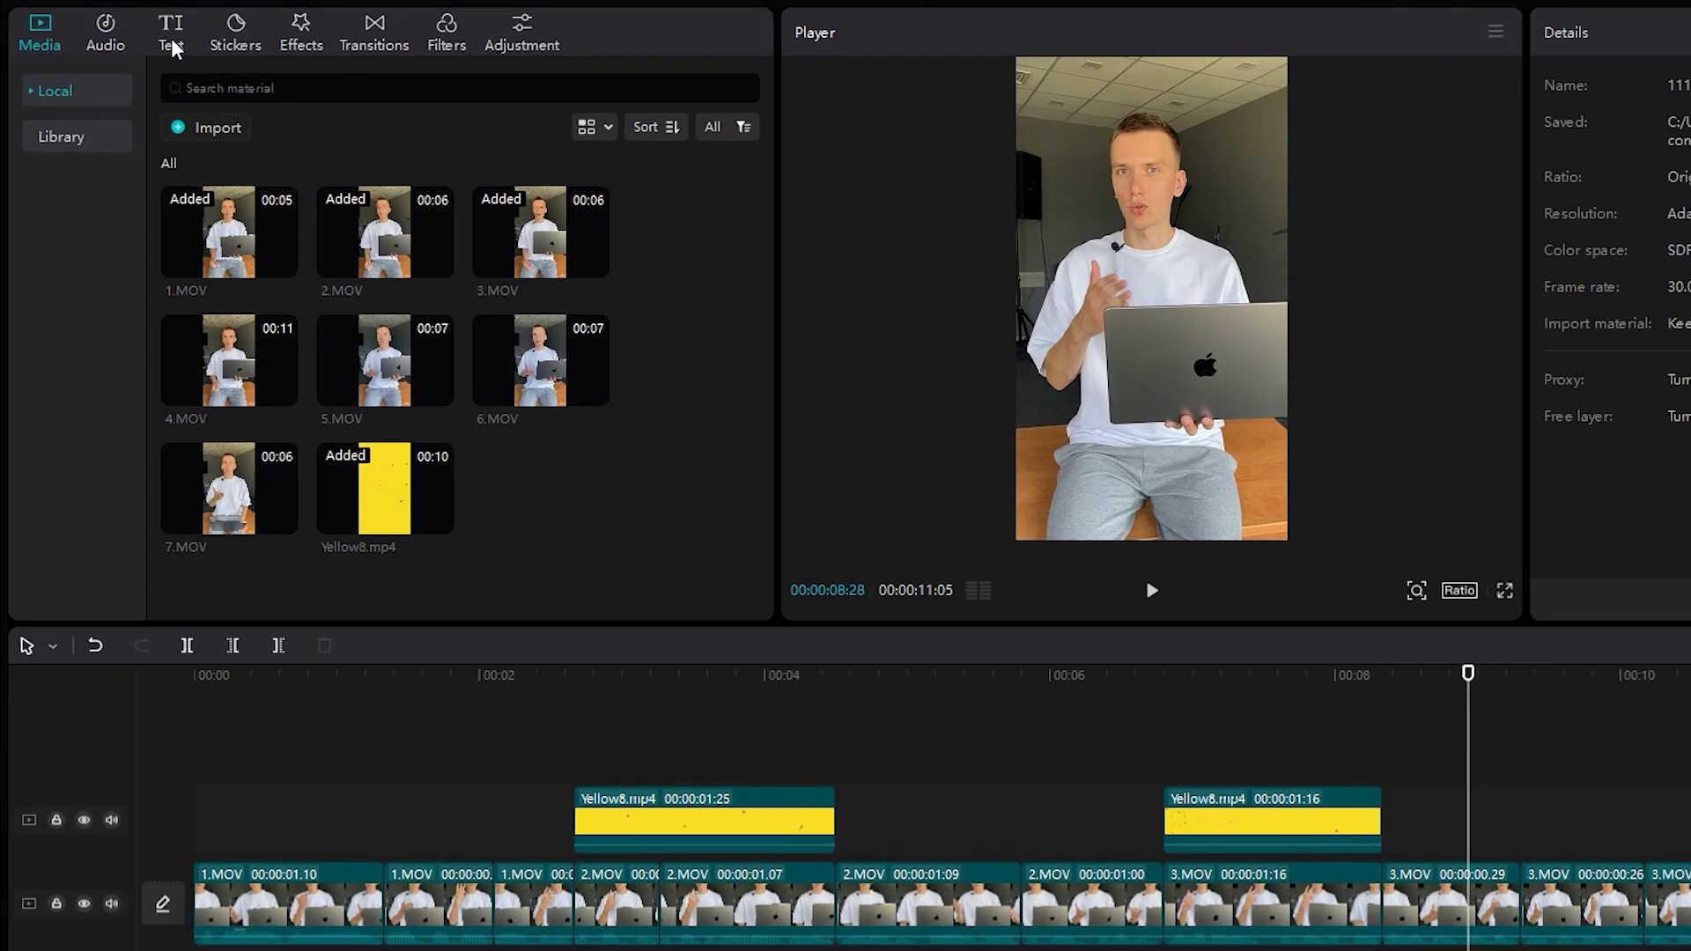
Generate English auto captions from the speech.
click(133, 49)
click(80, 274)
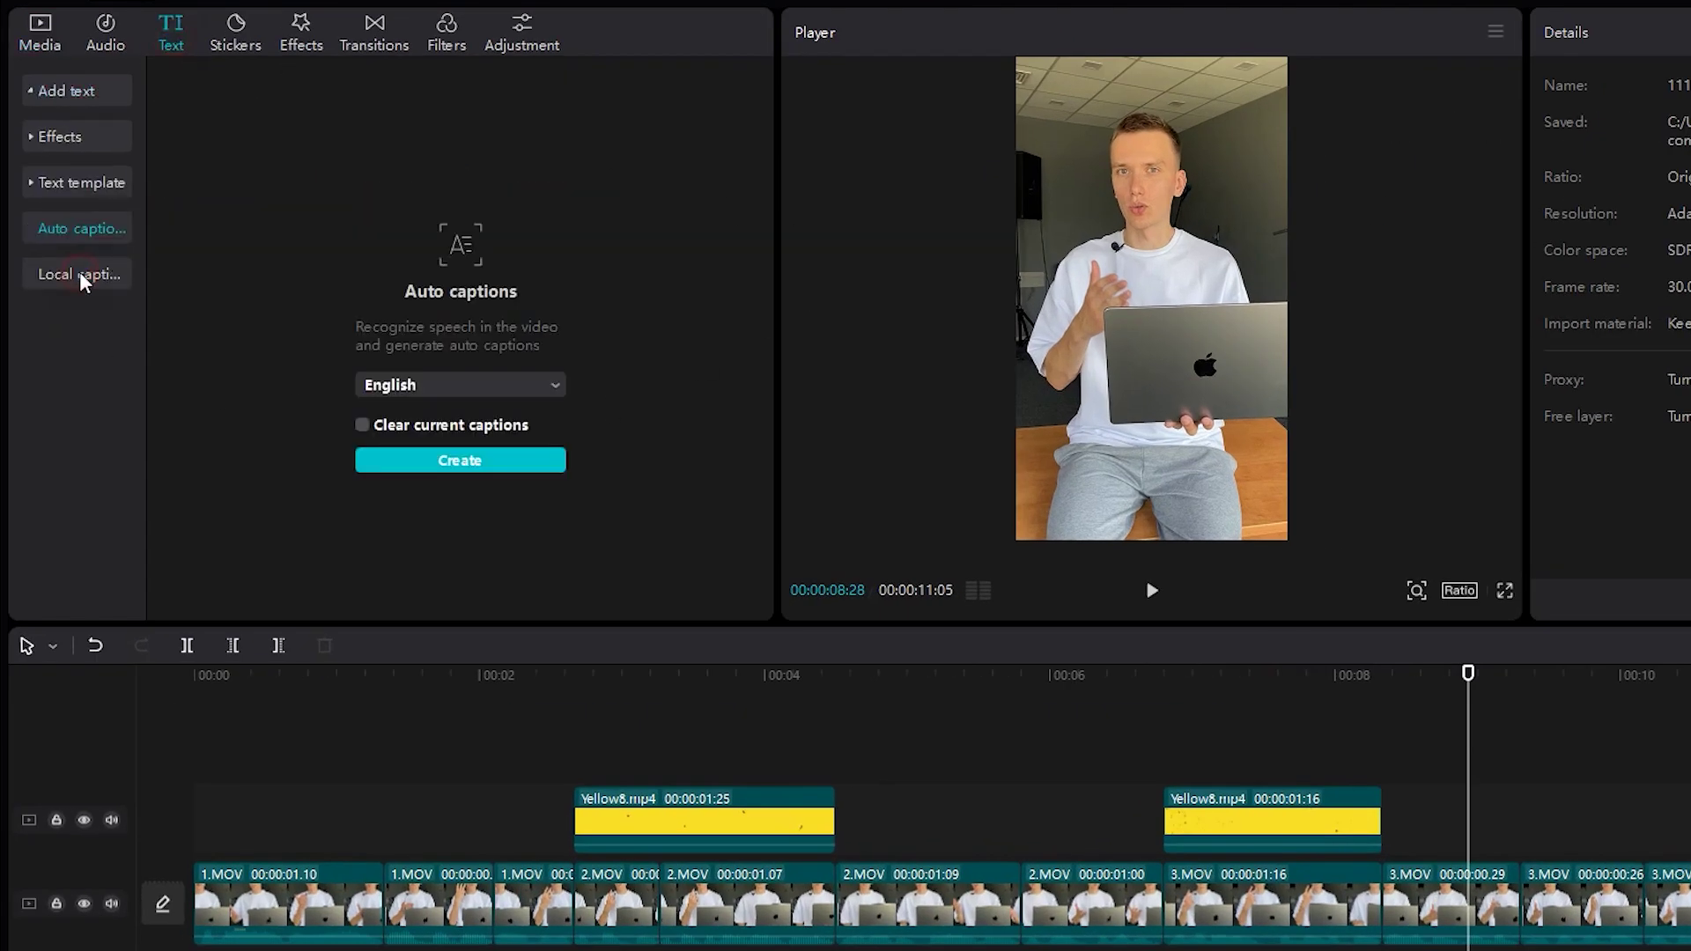
click(387, 385)
scroll(479, 546, up, 1)
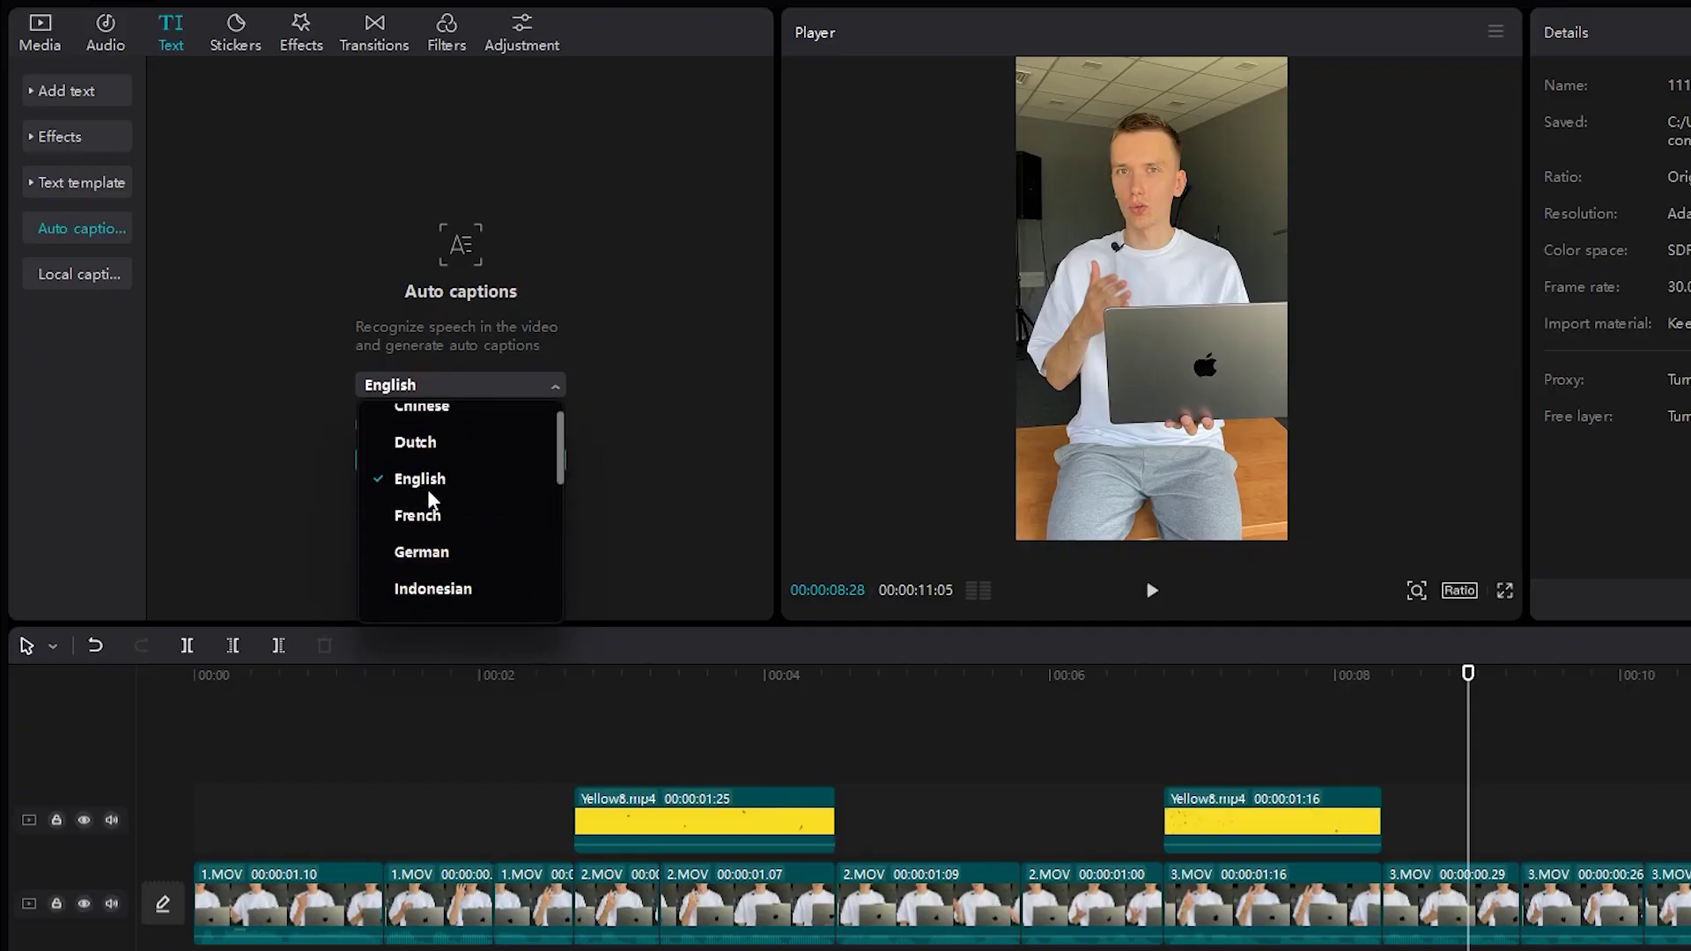
click(426, 483)
click(460, 460)
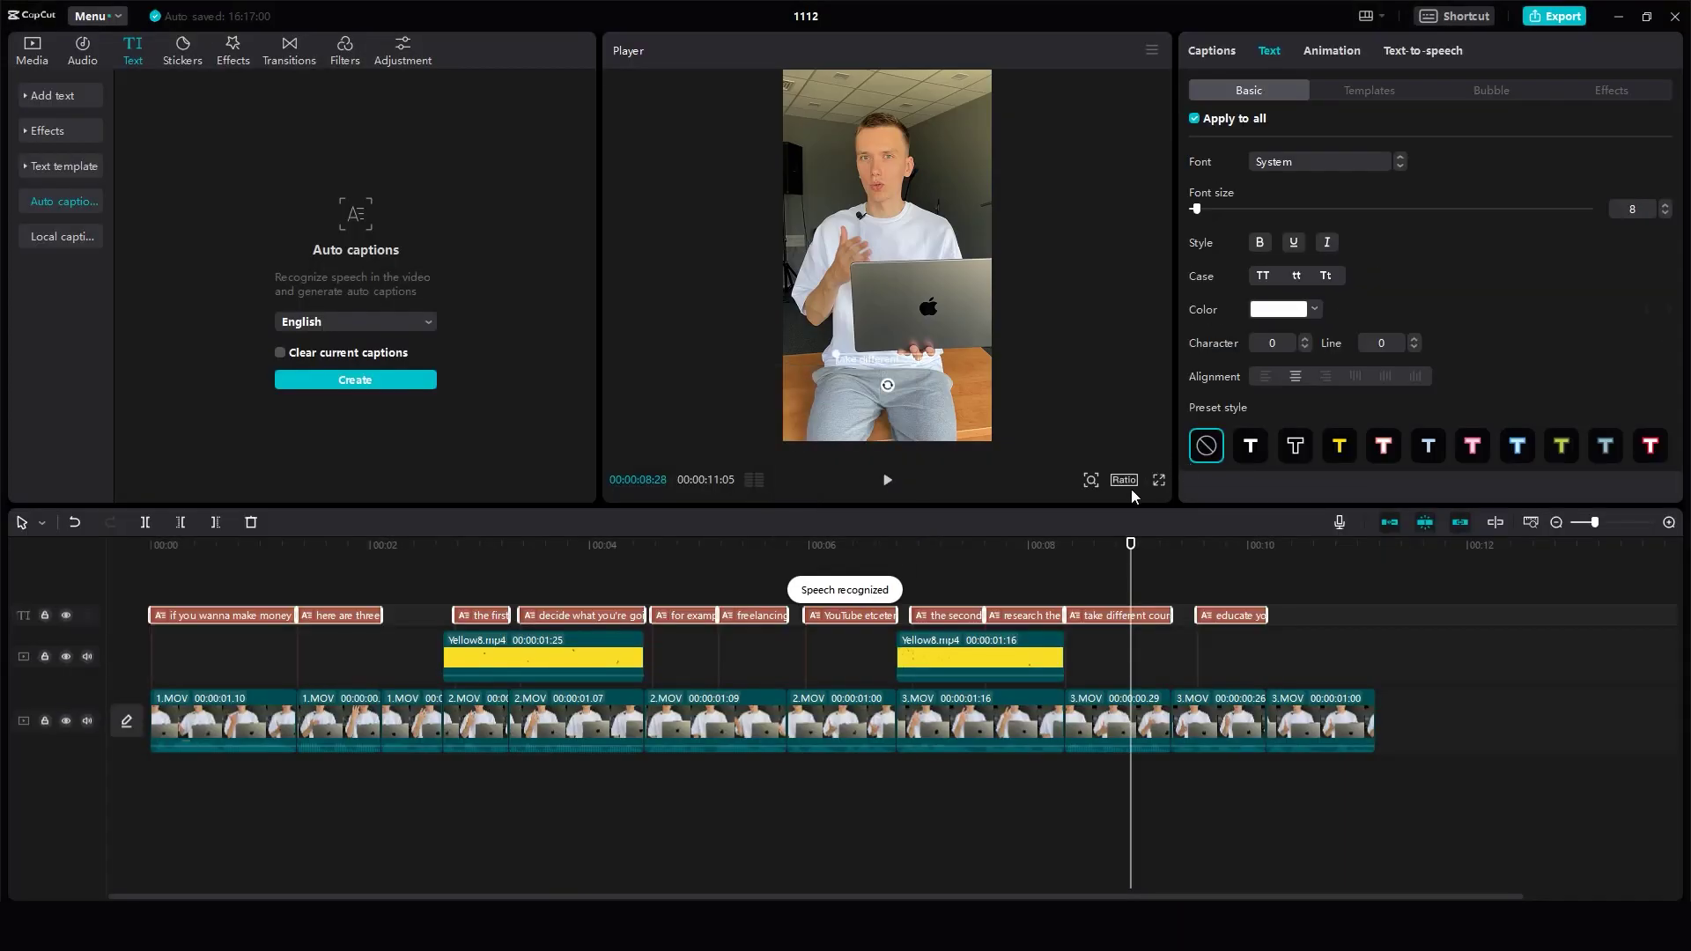
drag(348, 564, 1410, 581)
Split 'make money online' off the first caption and split the 'here are three' caption.
click(224, 577)
key(shift+End)
key(Return)
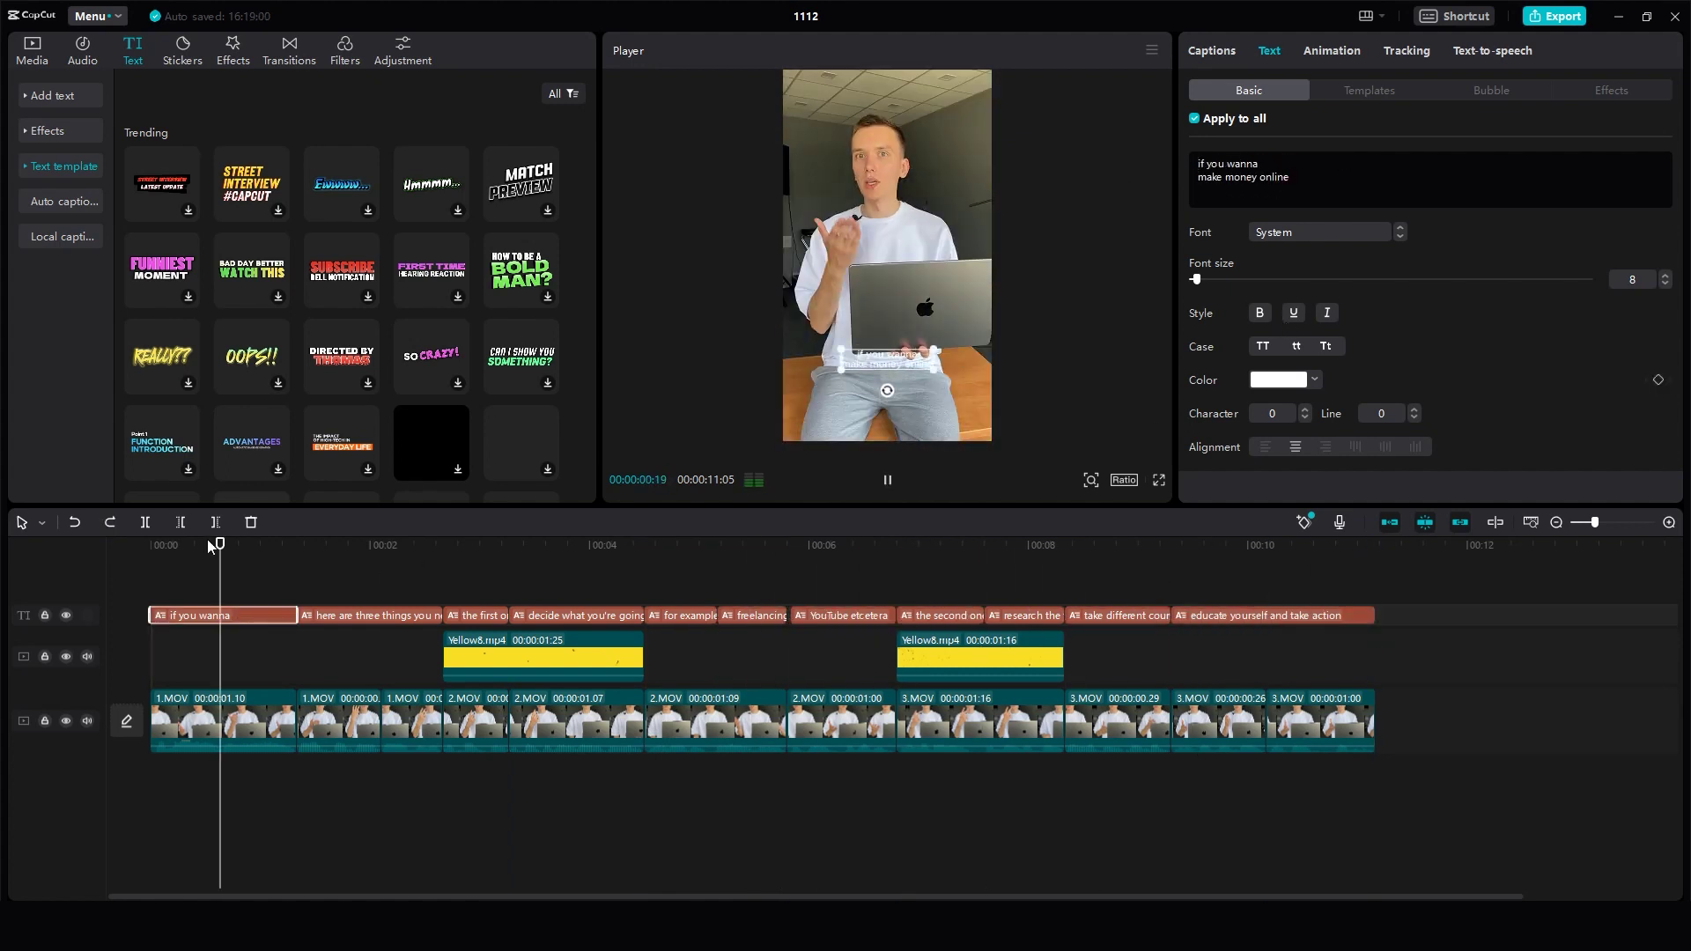
right_click(1268, 180)
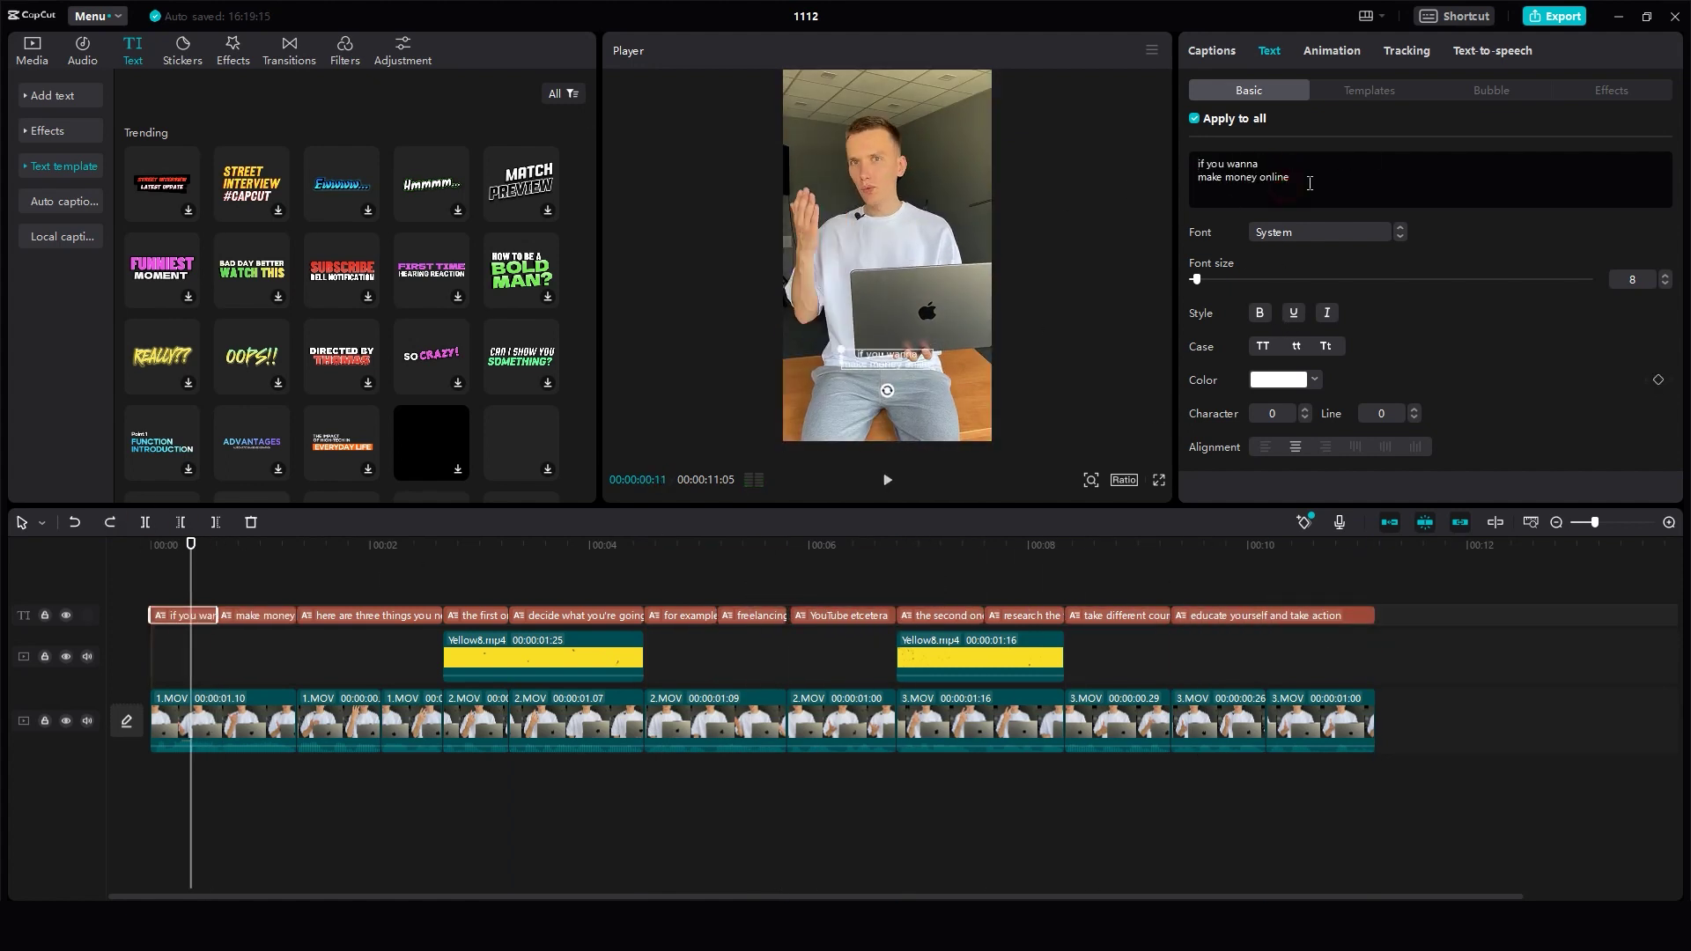
click(378, 546)
click(352, 615)
click(1294, 164)
key(Return)
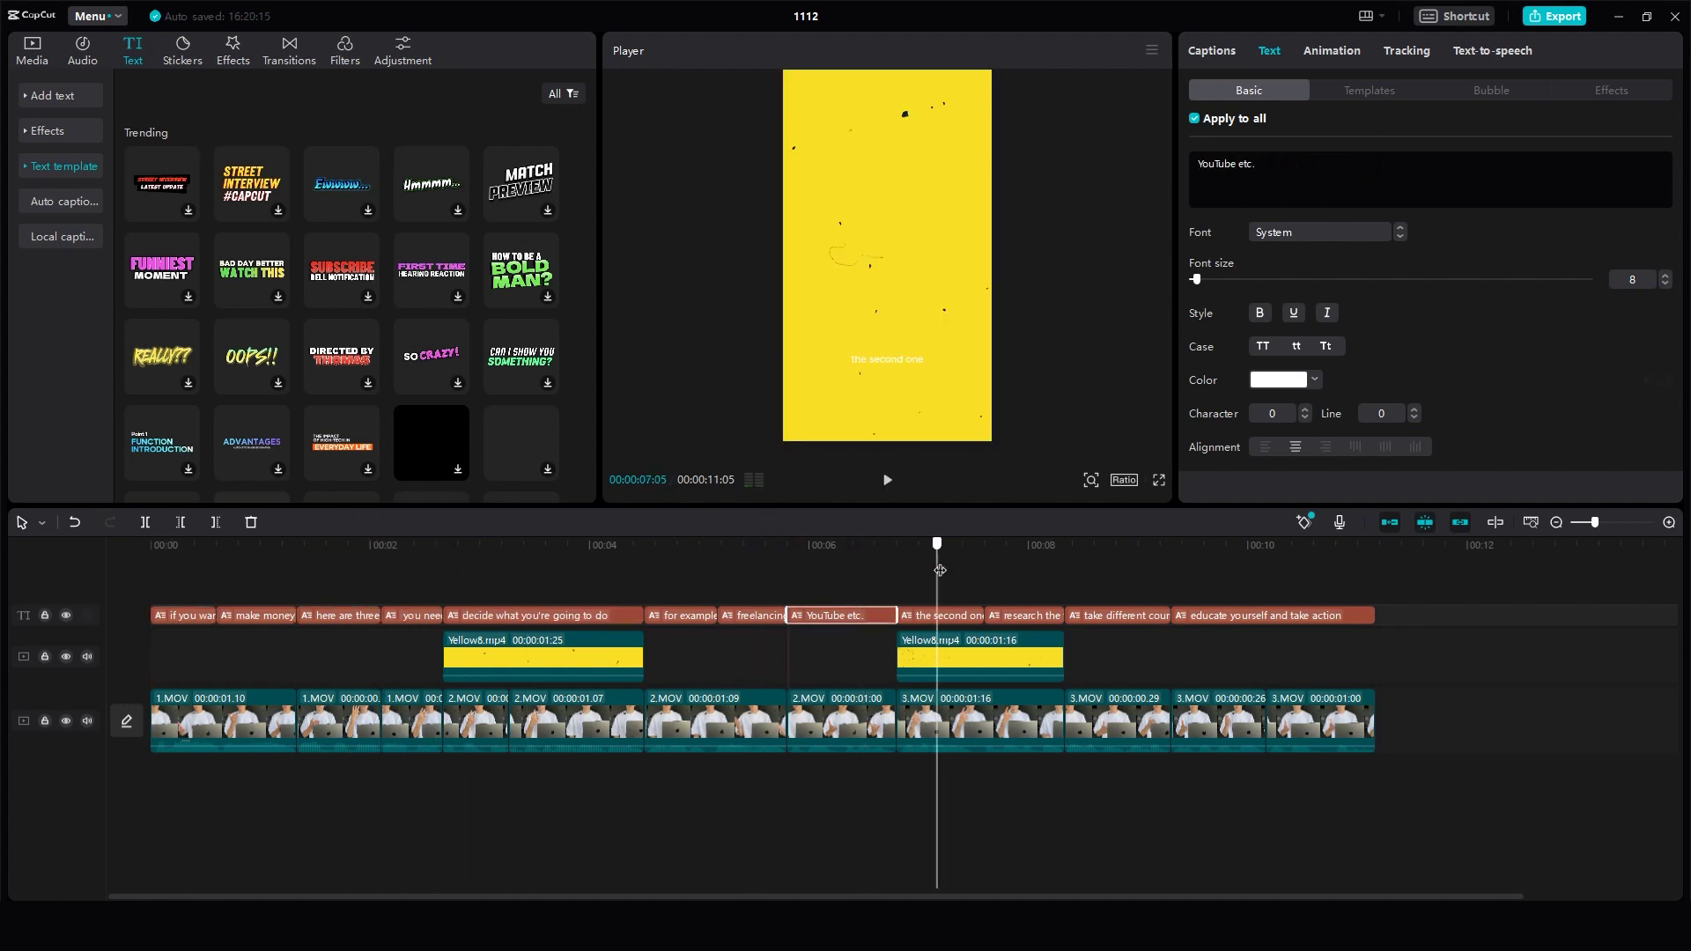
Split 'educate yourself' off the final 'educate yourself and take action' caption.
click(1127, 543)
click(1266, 544)
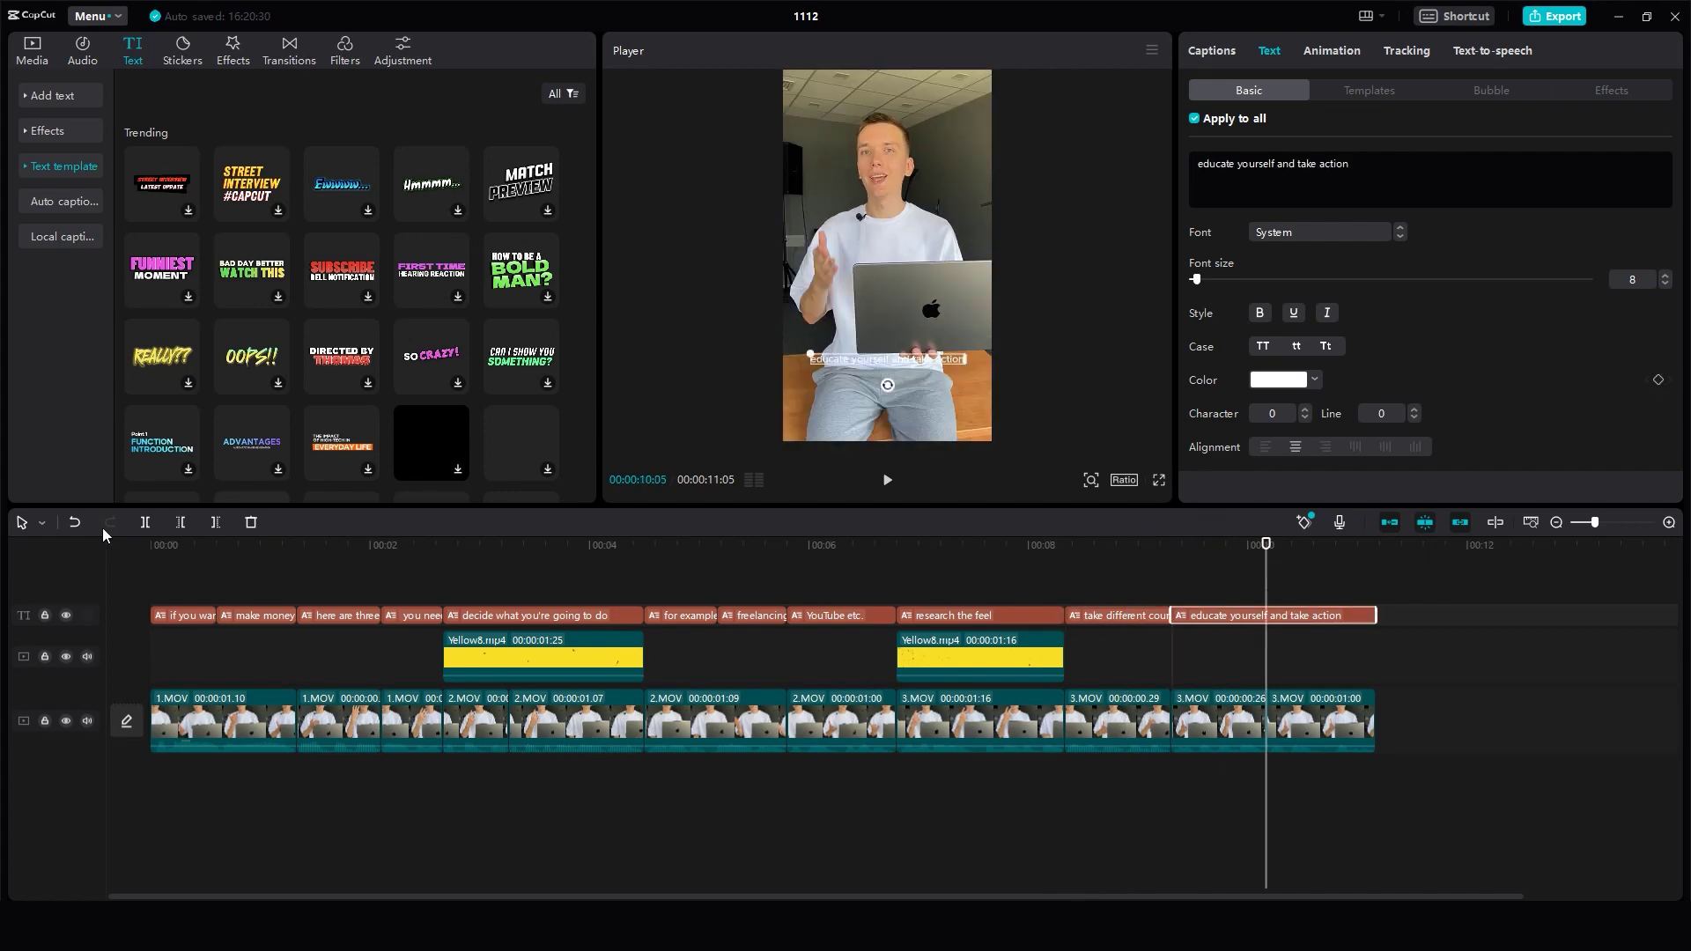
key(BackSpace)
click(259, 617)
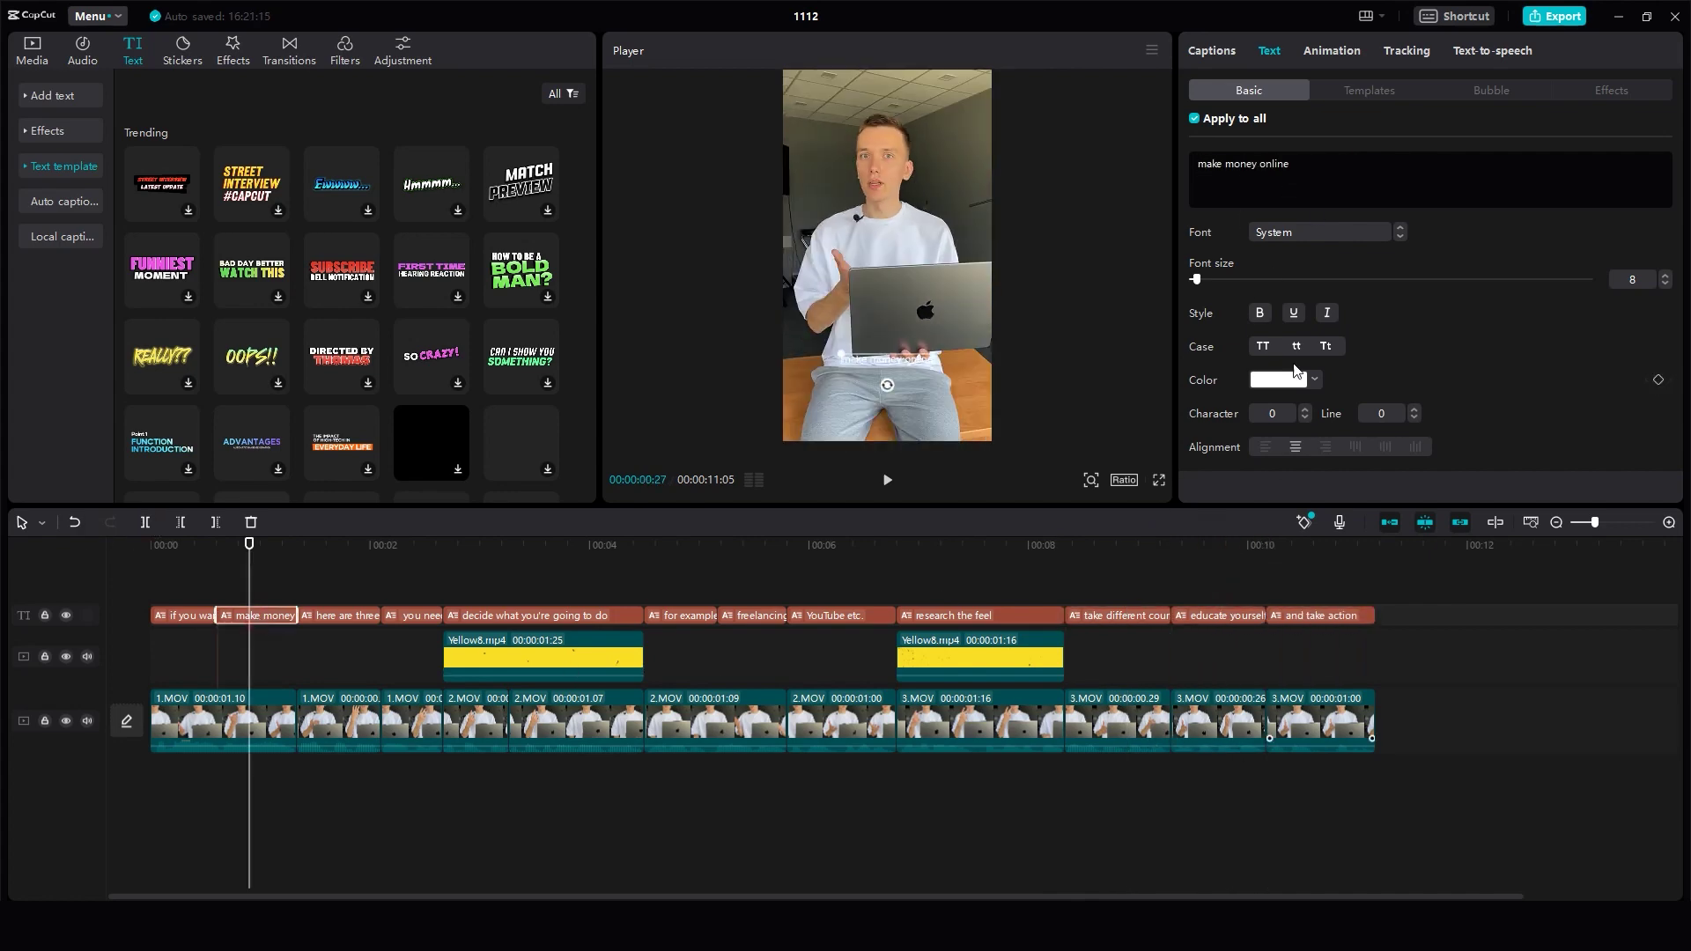
Set all captions to Onest-Black font, size 23, in uppercase.
click(1196, 118)
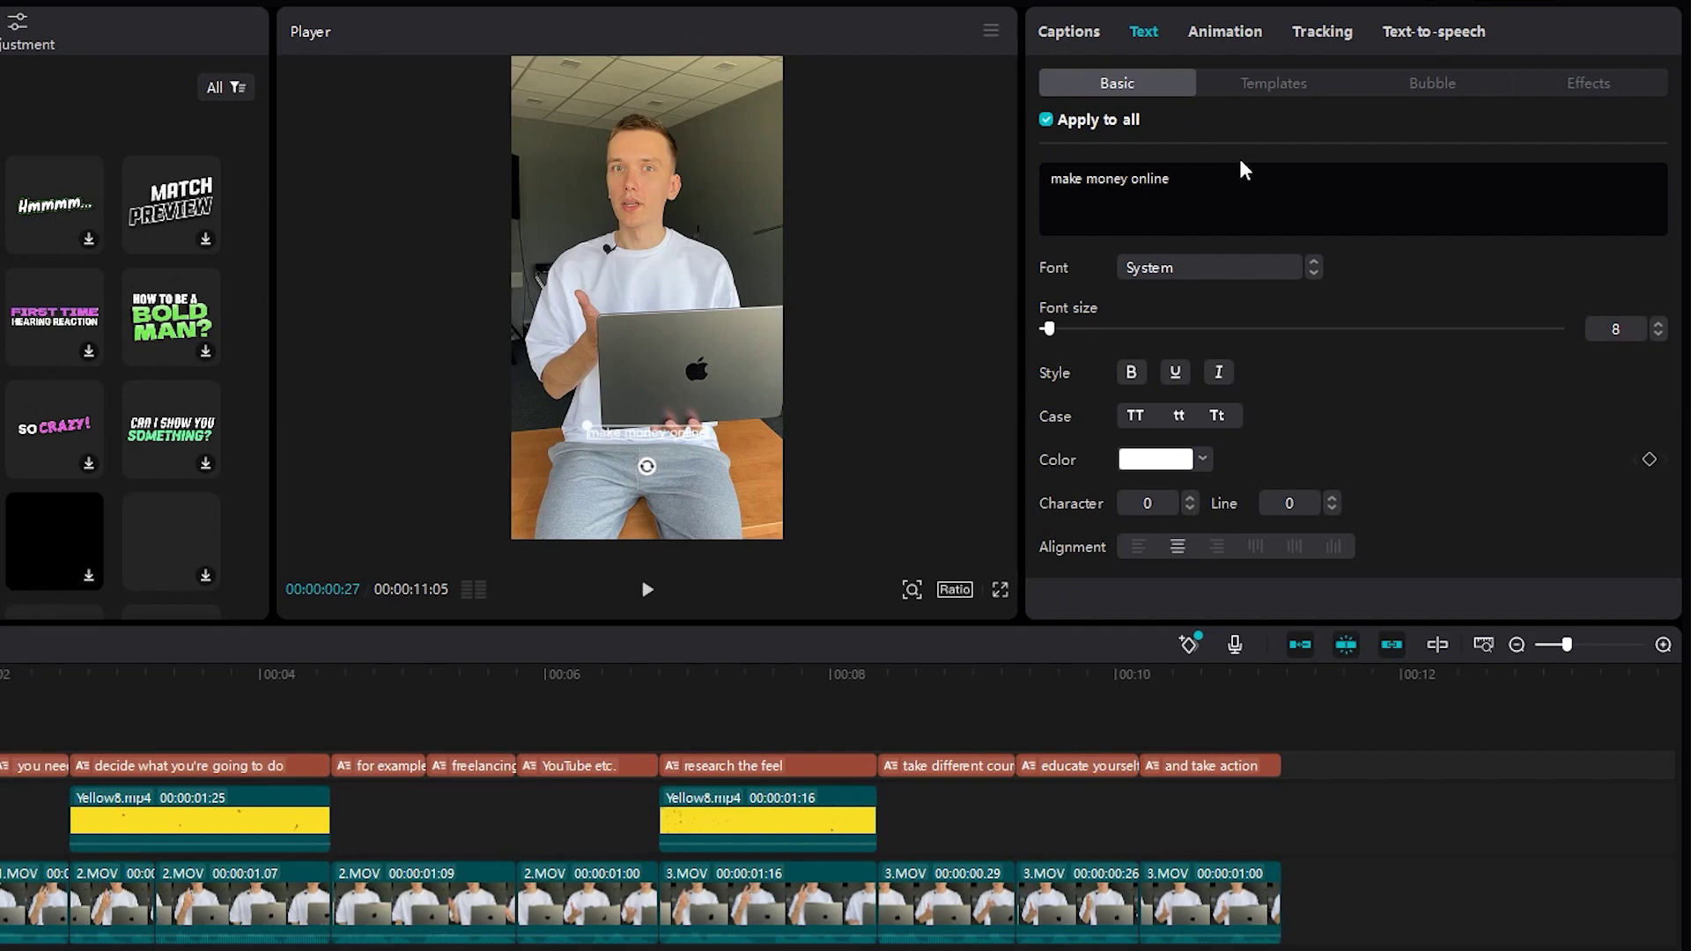
click(1295, 267)
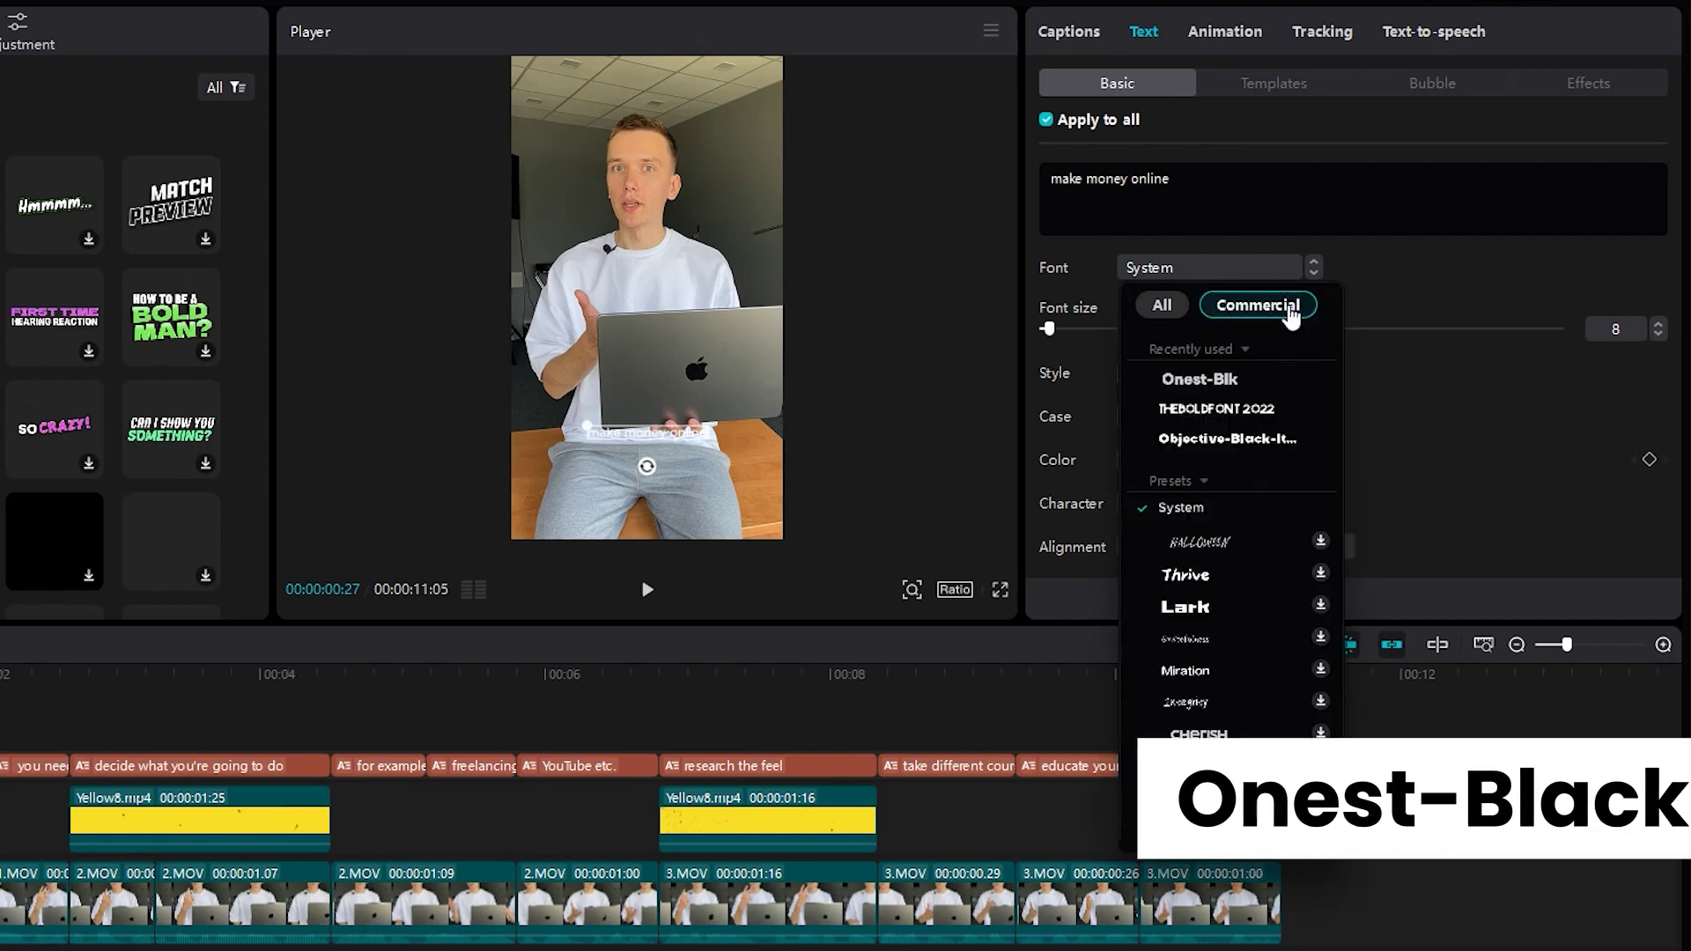
click(1248, 377)
drag(1048, 328, 1078, 330)
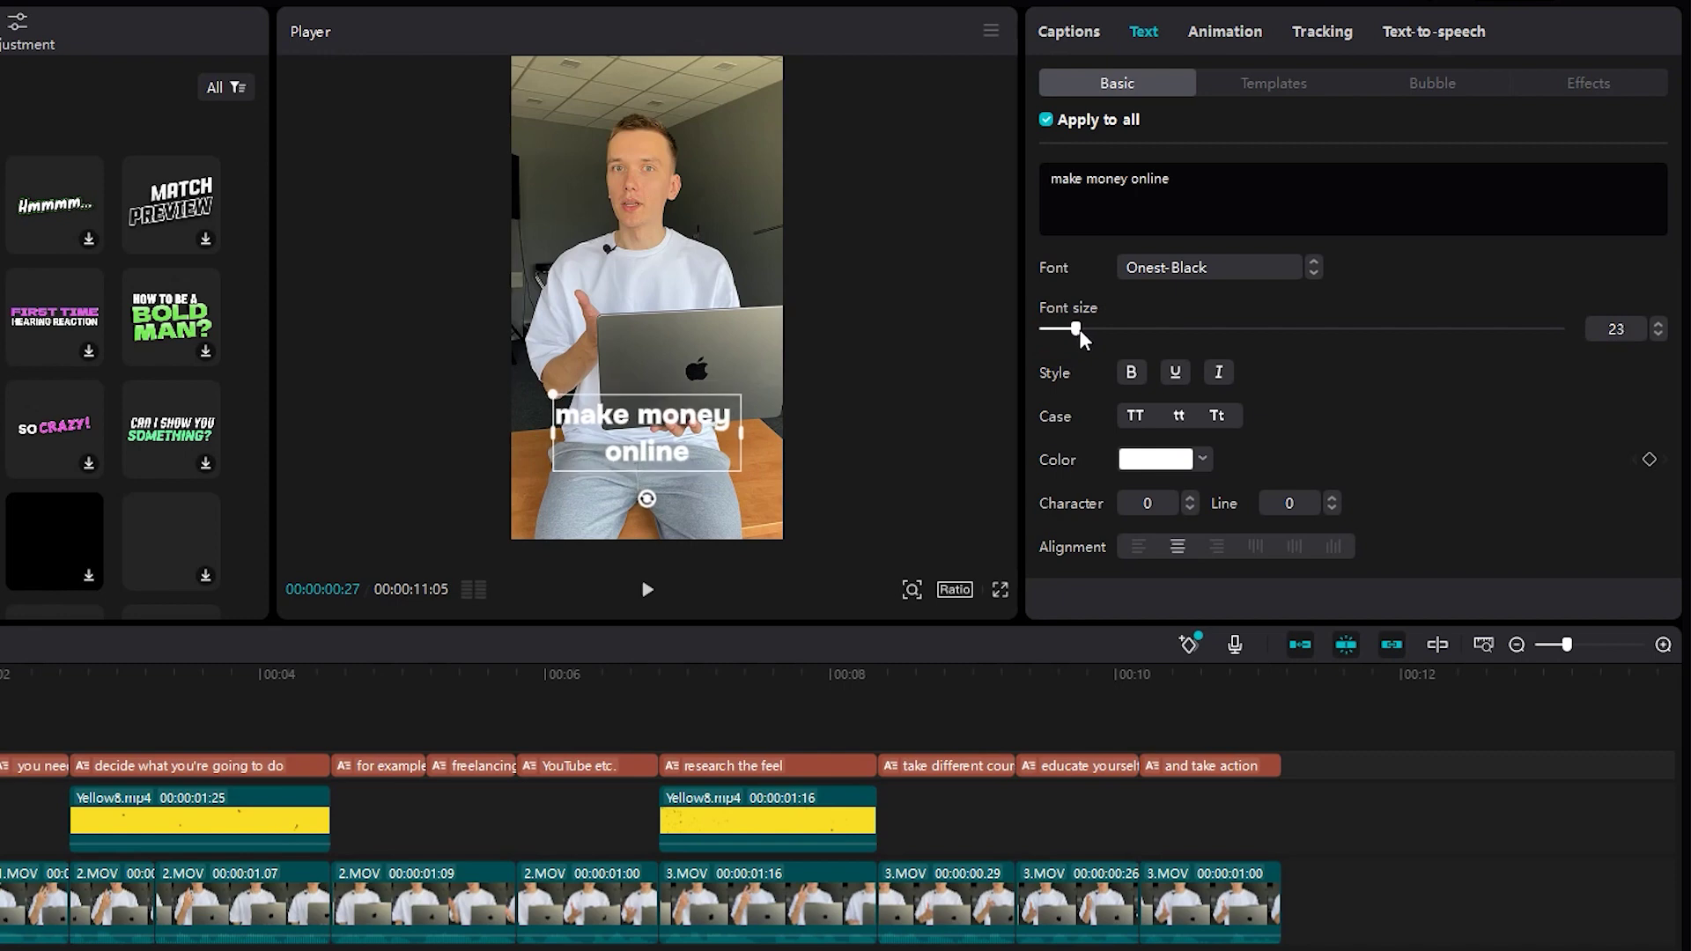
scroll(1257, 393, down, 2)
click(1202, 377)
click(1041, 412)
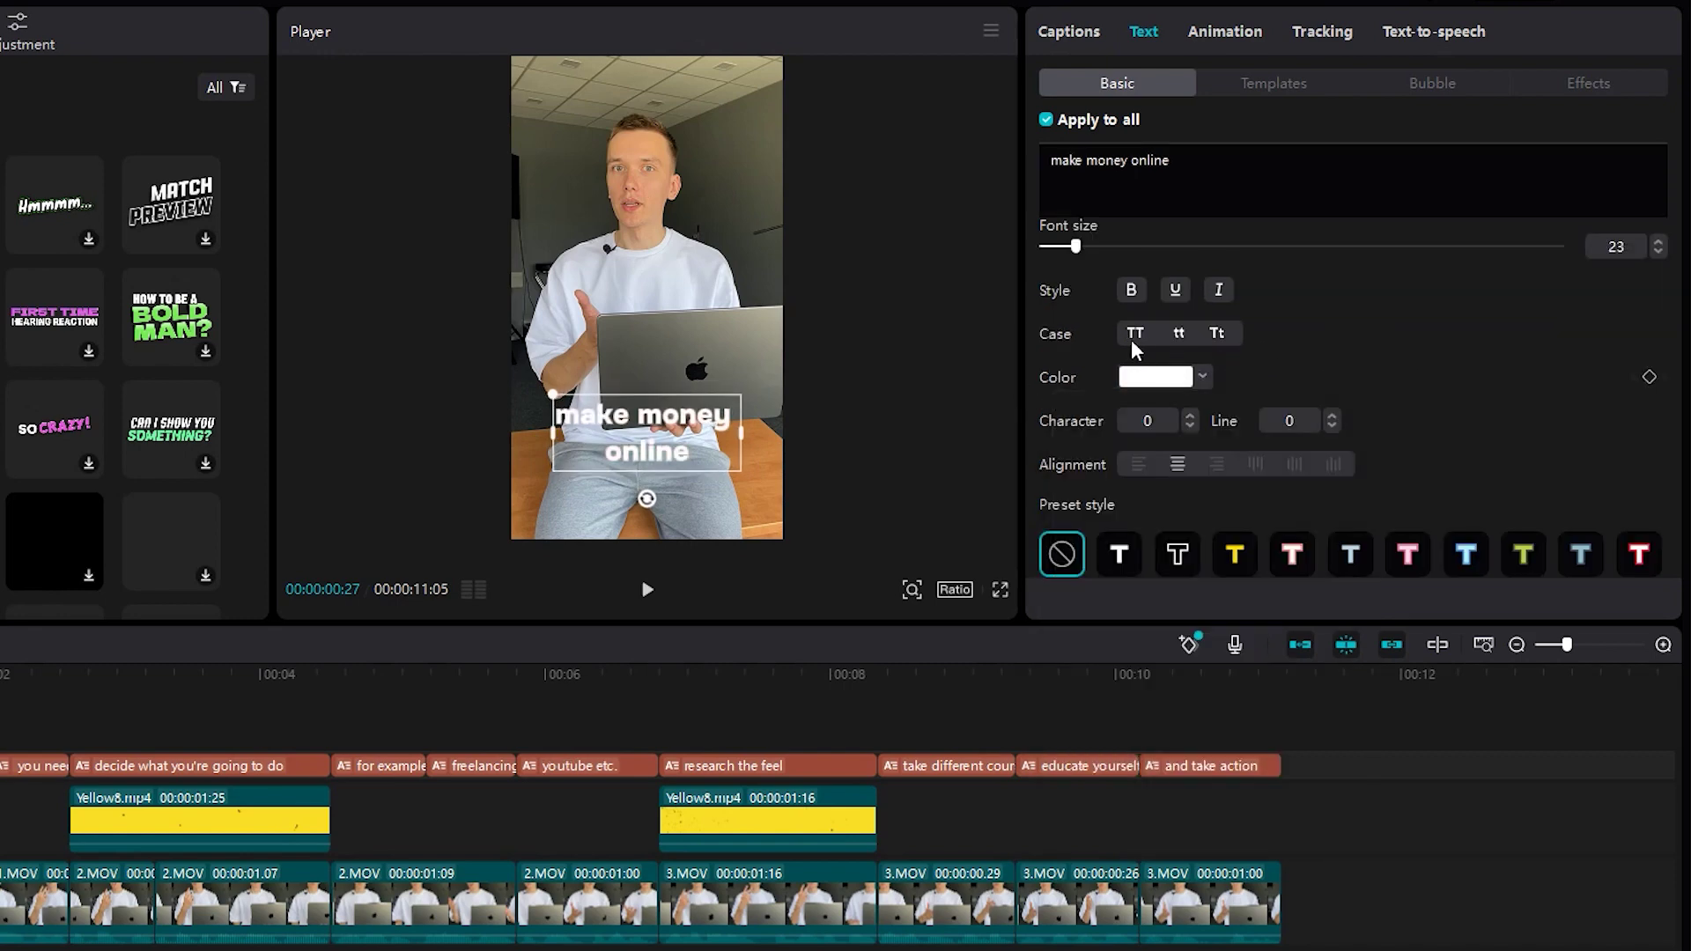
click(1134, 333)
Enable a black glow on the captions at intensity 70, then edit its range.
scroll(1445, 359, down, 10)
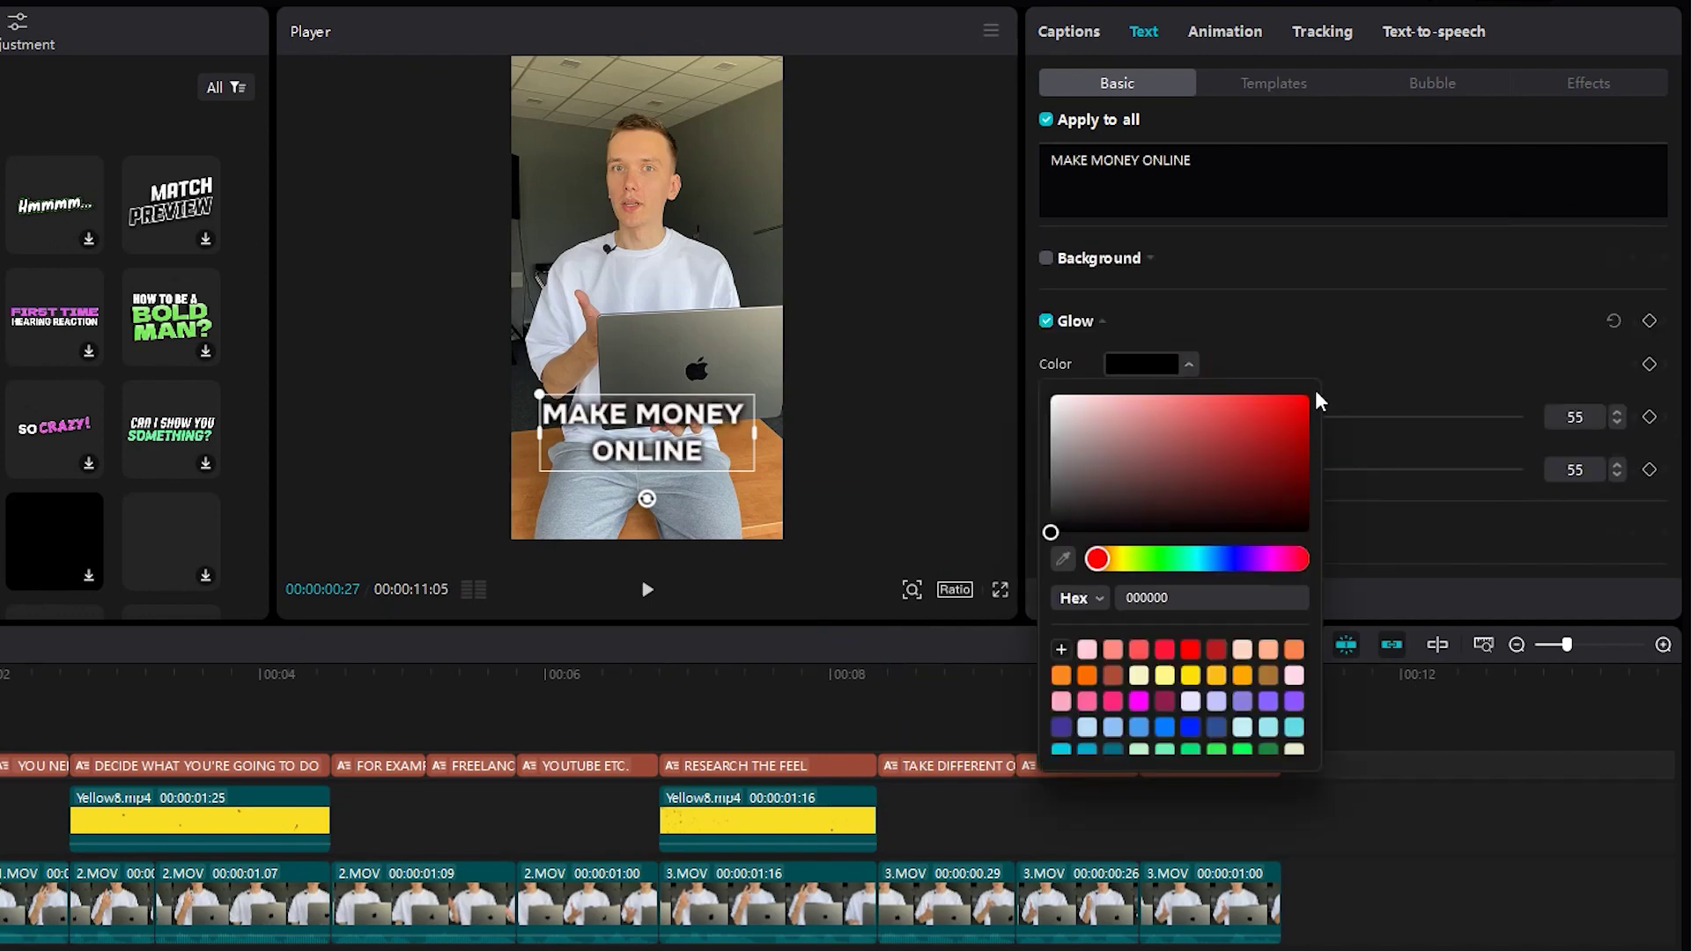
click(1346, 386)
text(70)
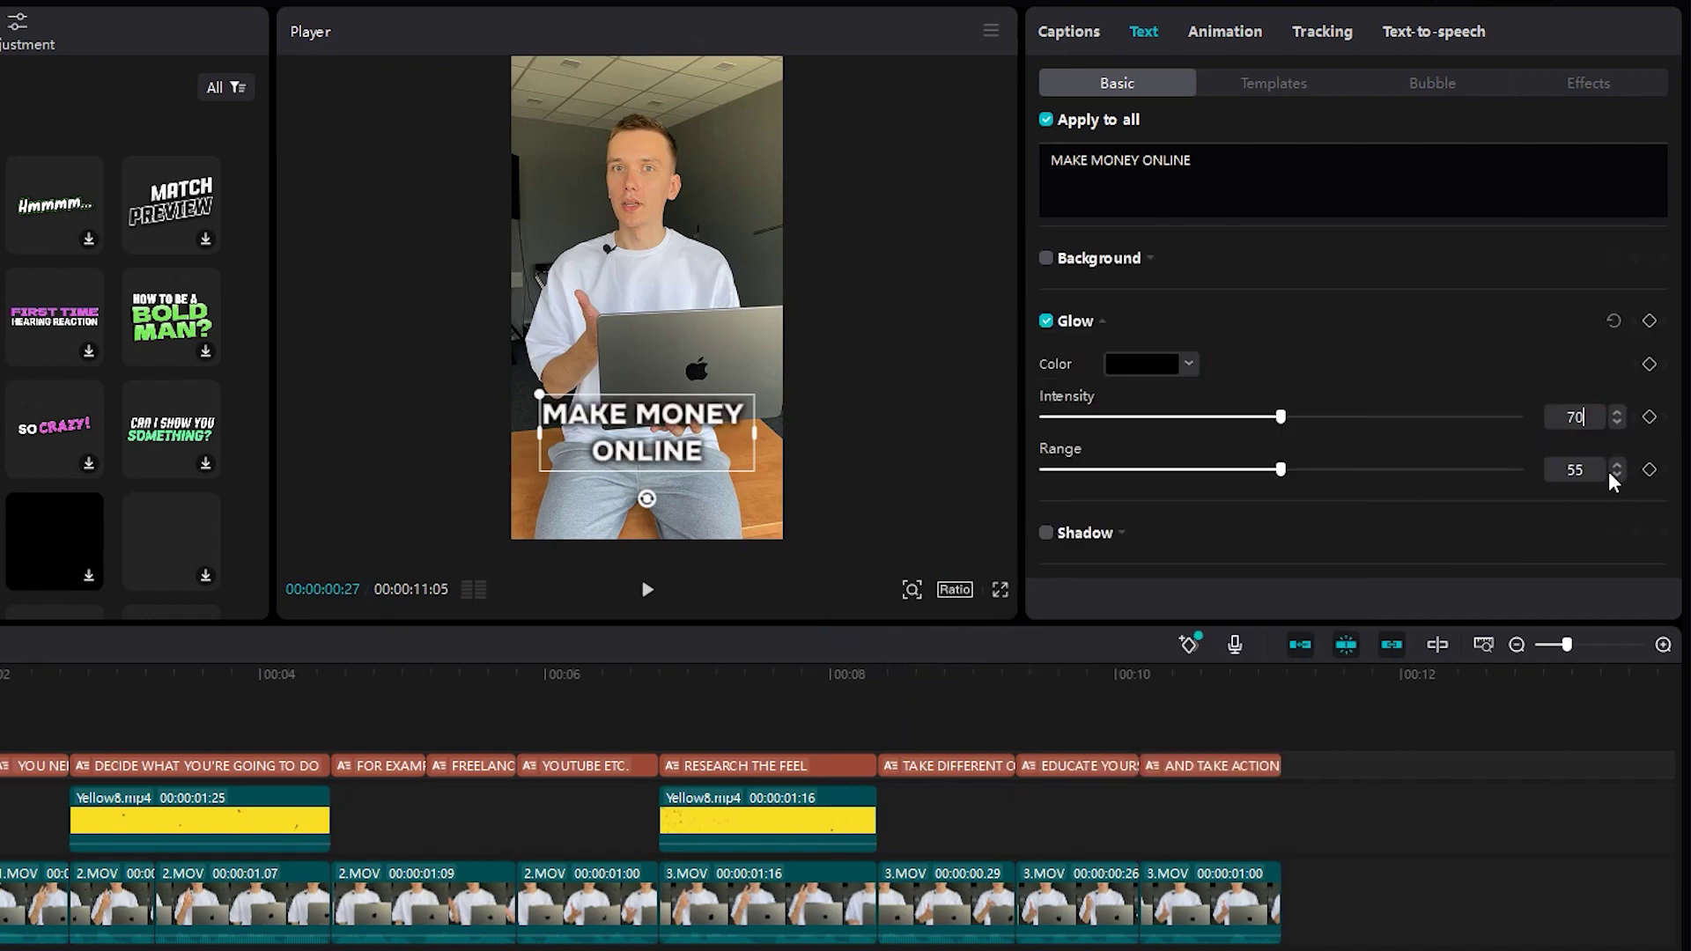
click(1593, 469)
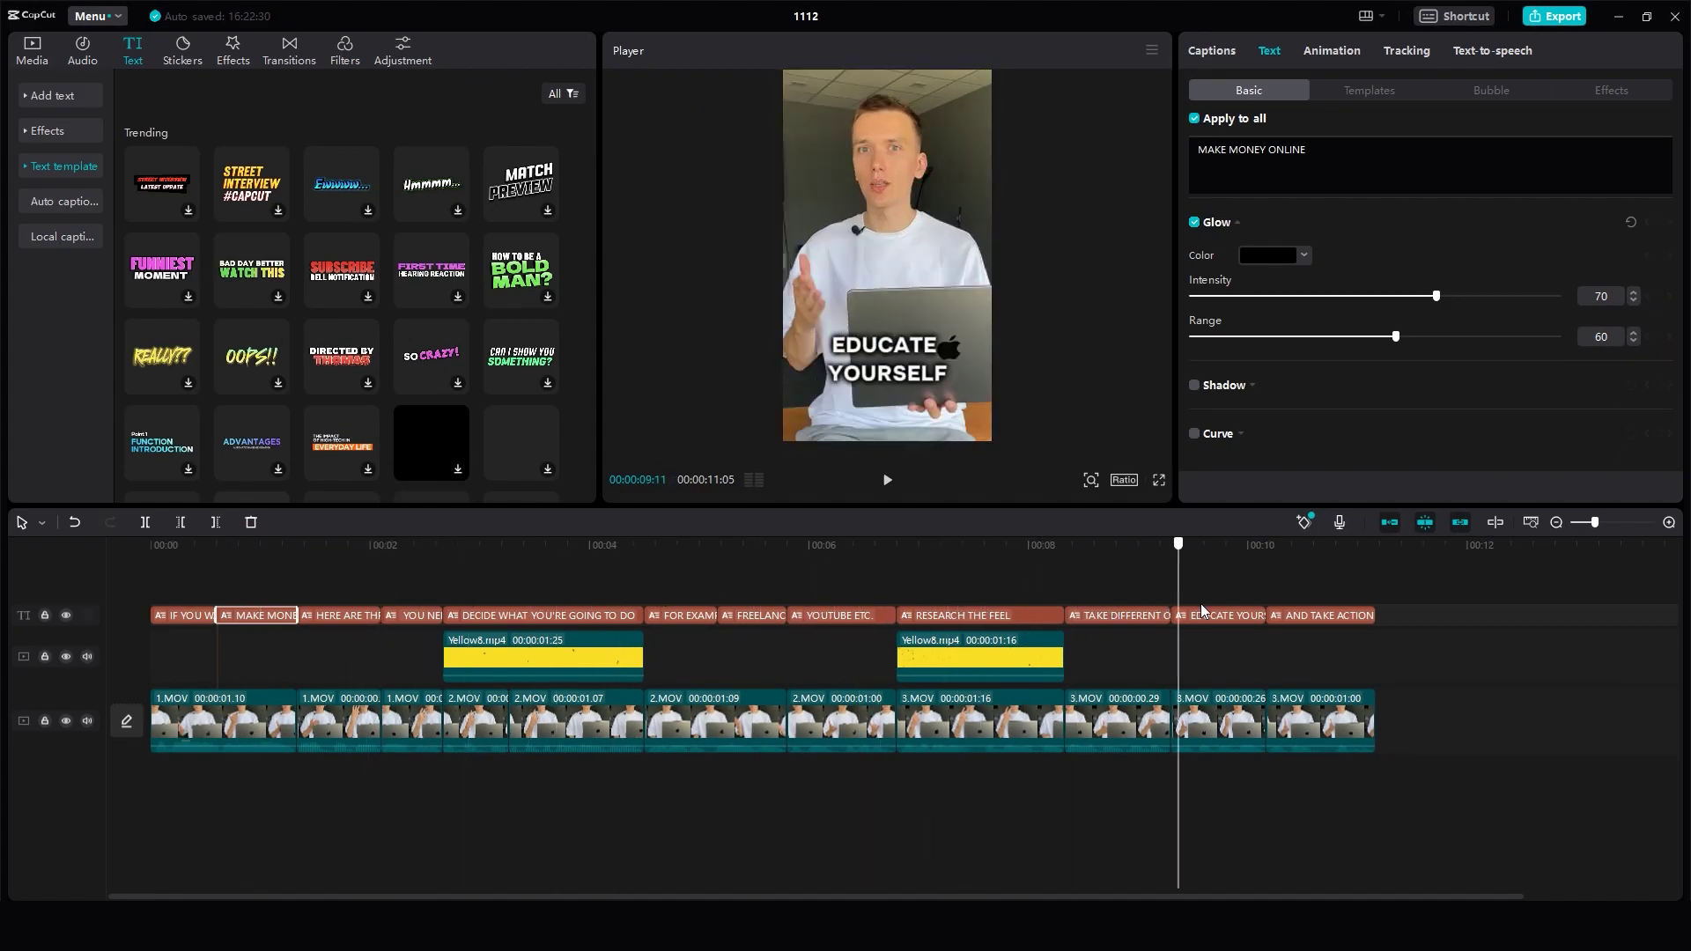
Turn off the glow on the DECIDE WHAT YOU'RE GOING TO DO title and prefix it with '1.'.
drag(1180, 601, 462, 557)
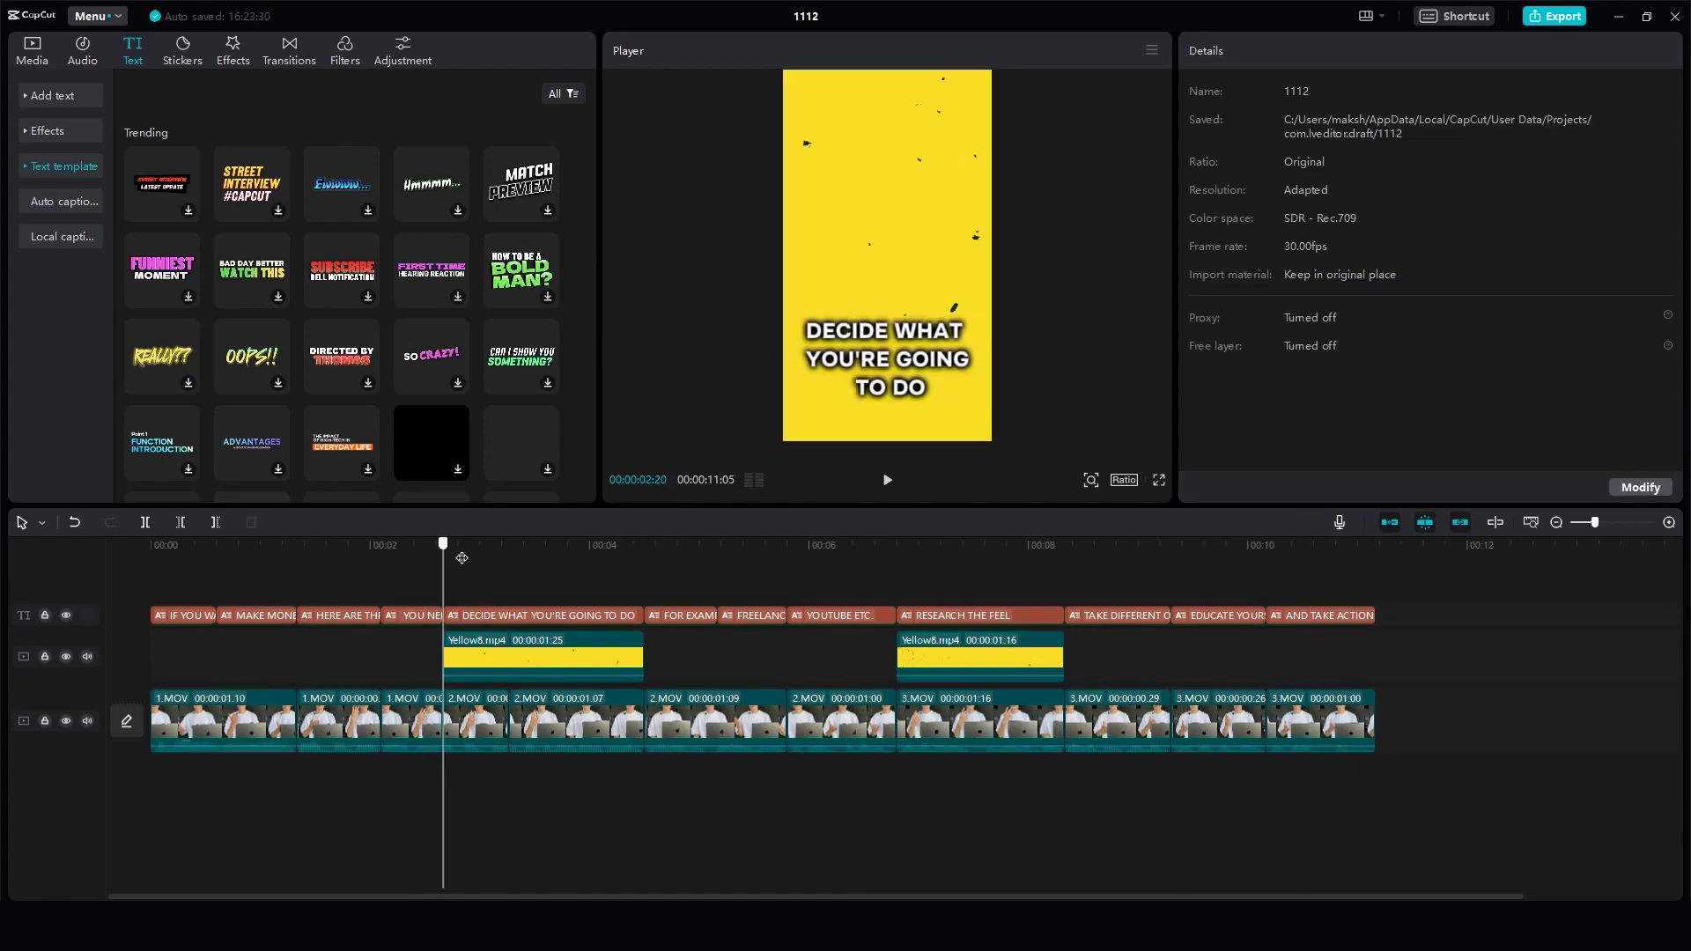
click(574, 620)
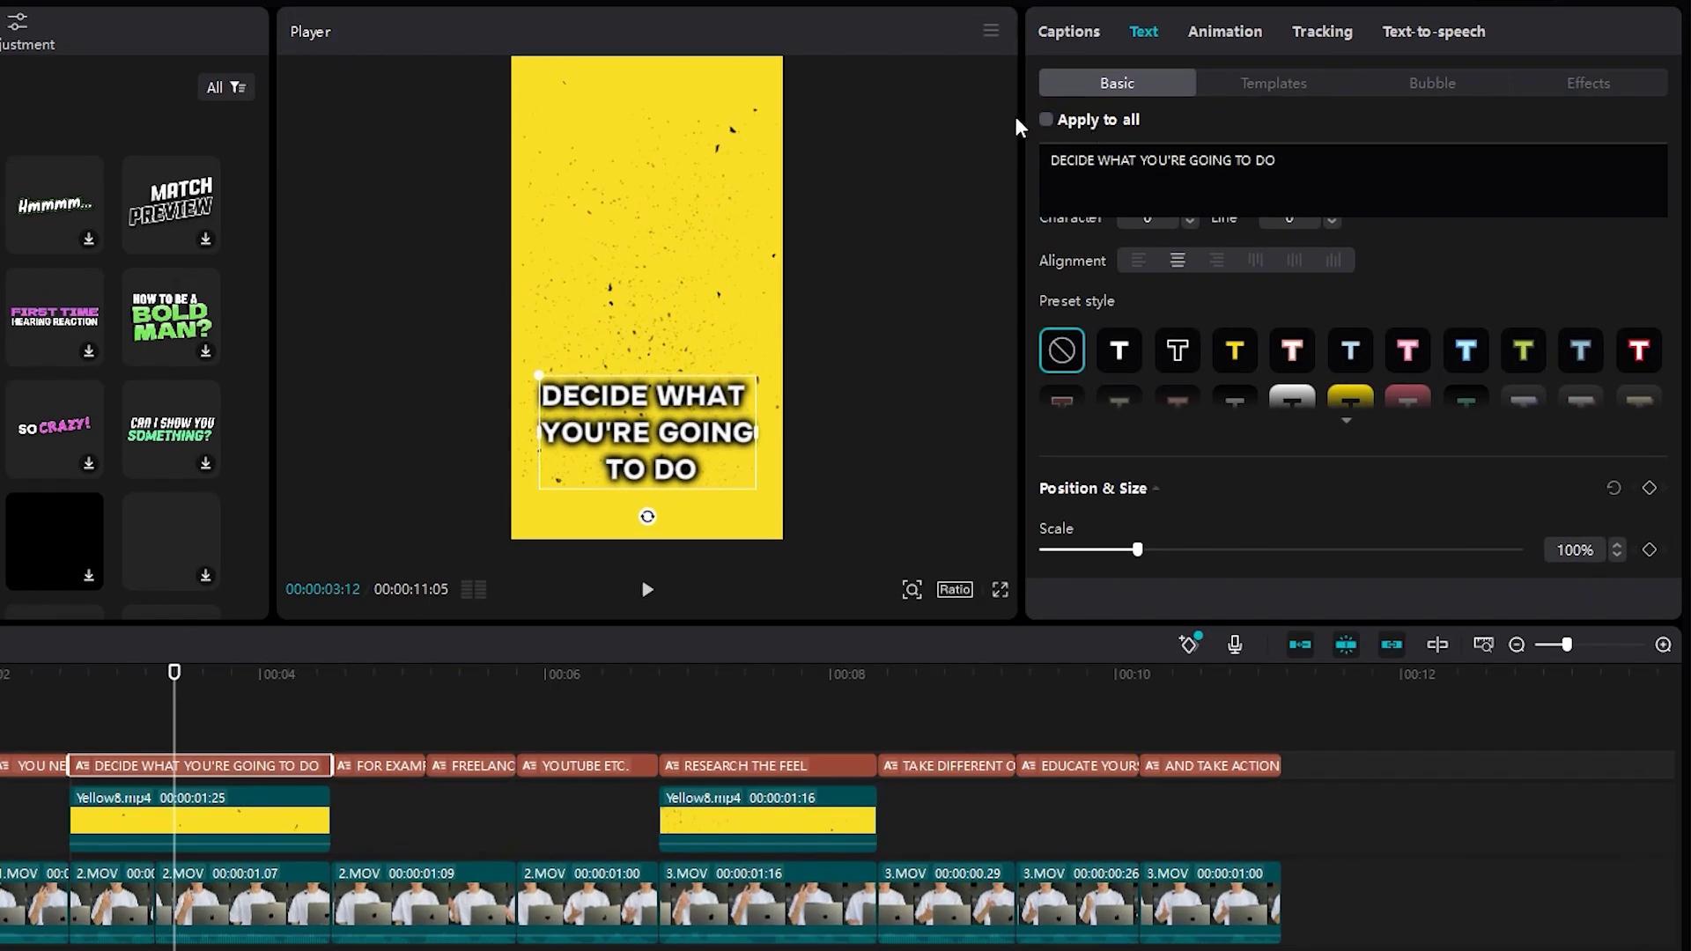
scroll(1524, 288, down, 5)
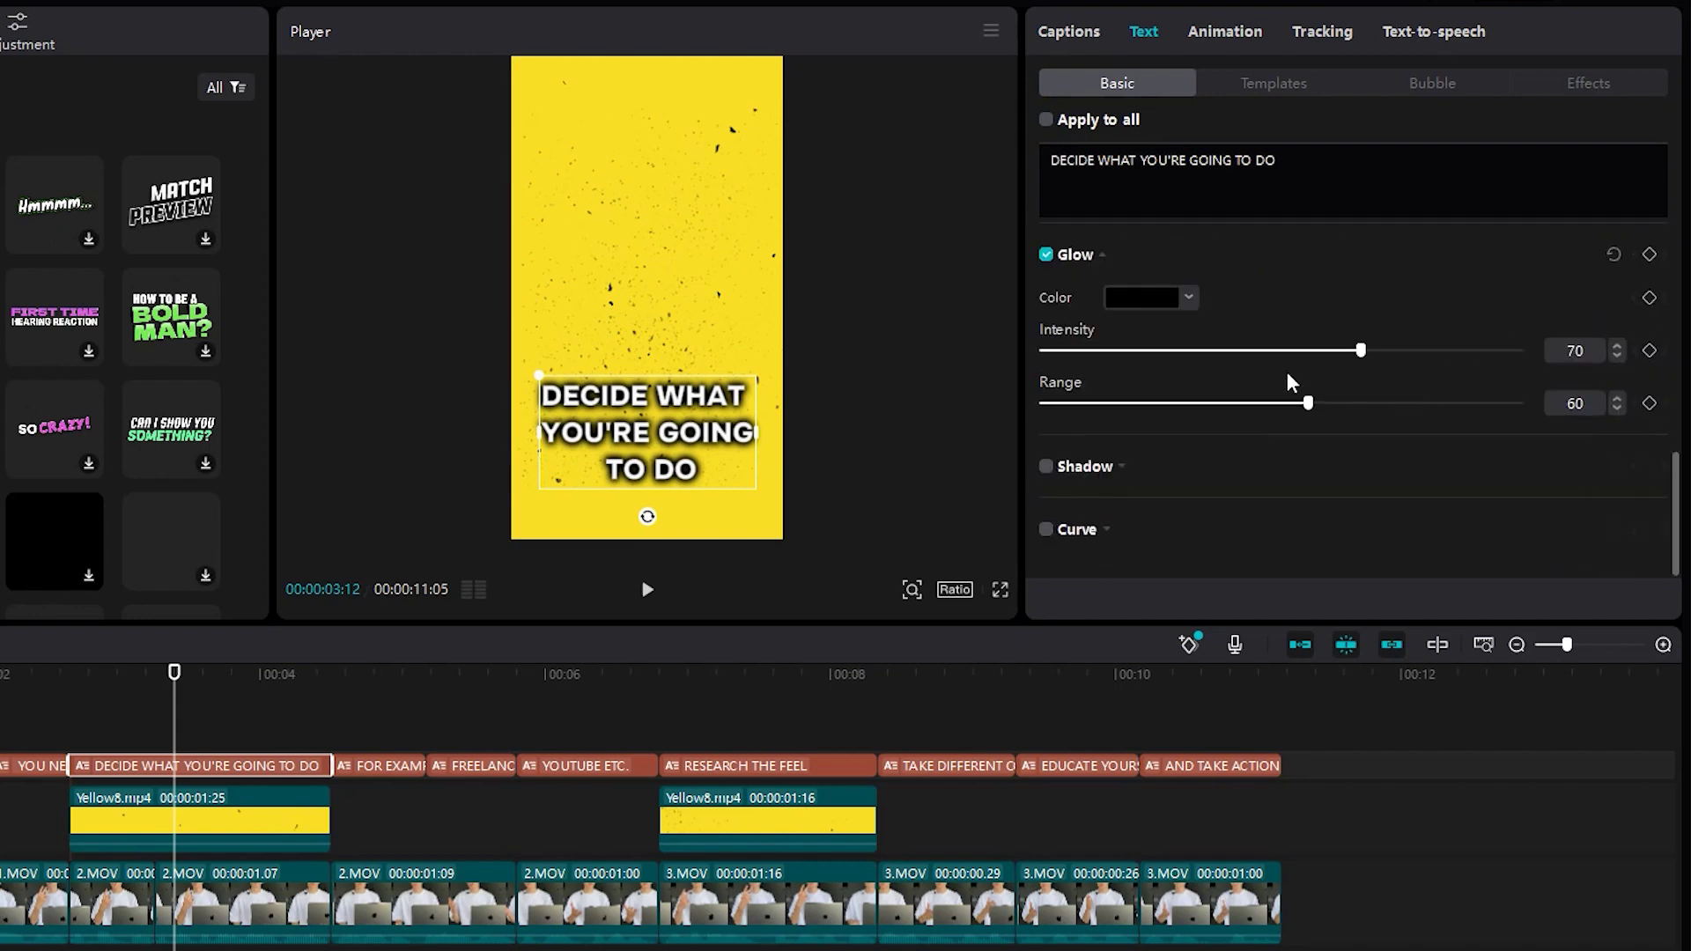
click(1046, 256)
scroll(1053, 220, up, 5)
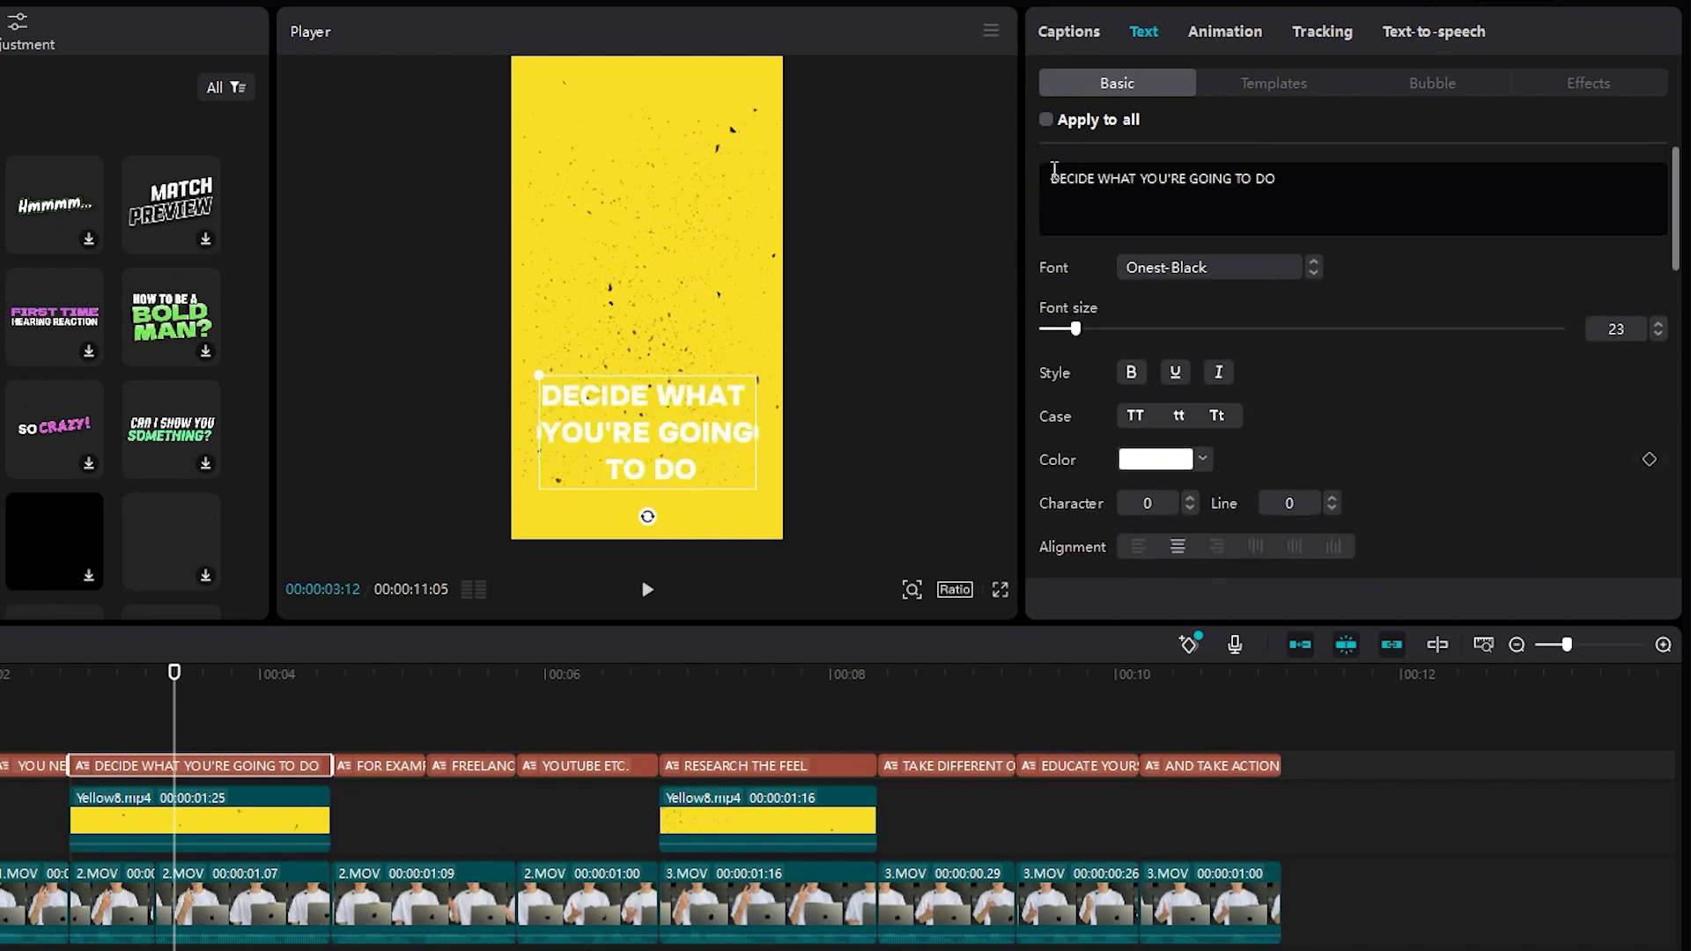
text(1.)
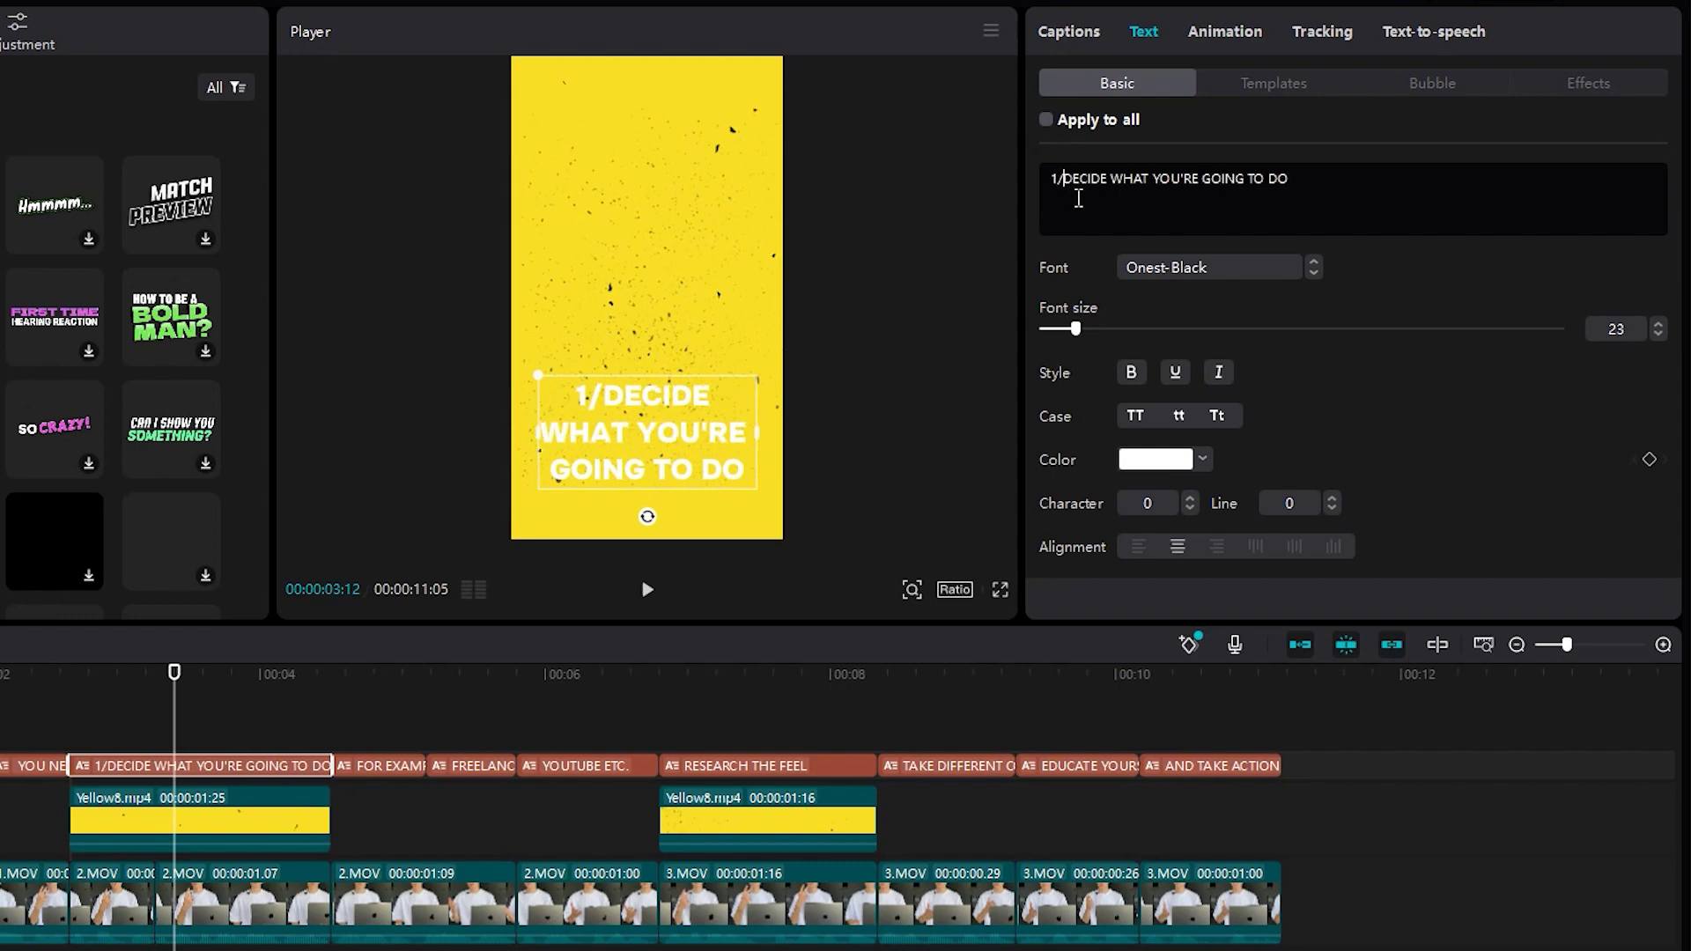
Give the title a black background box with 30% rounding and 40% width, and move it higher.
scroll(1140, 457, down, 5)
scroll(1069, 358, up, 1)
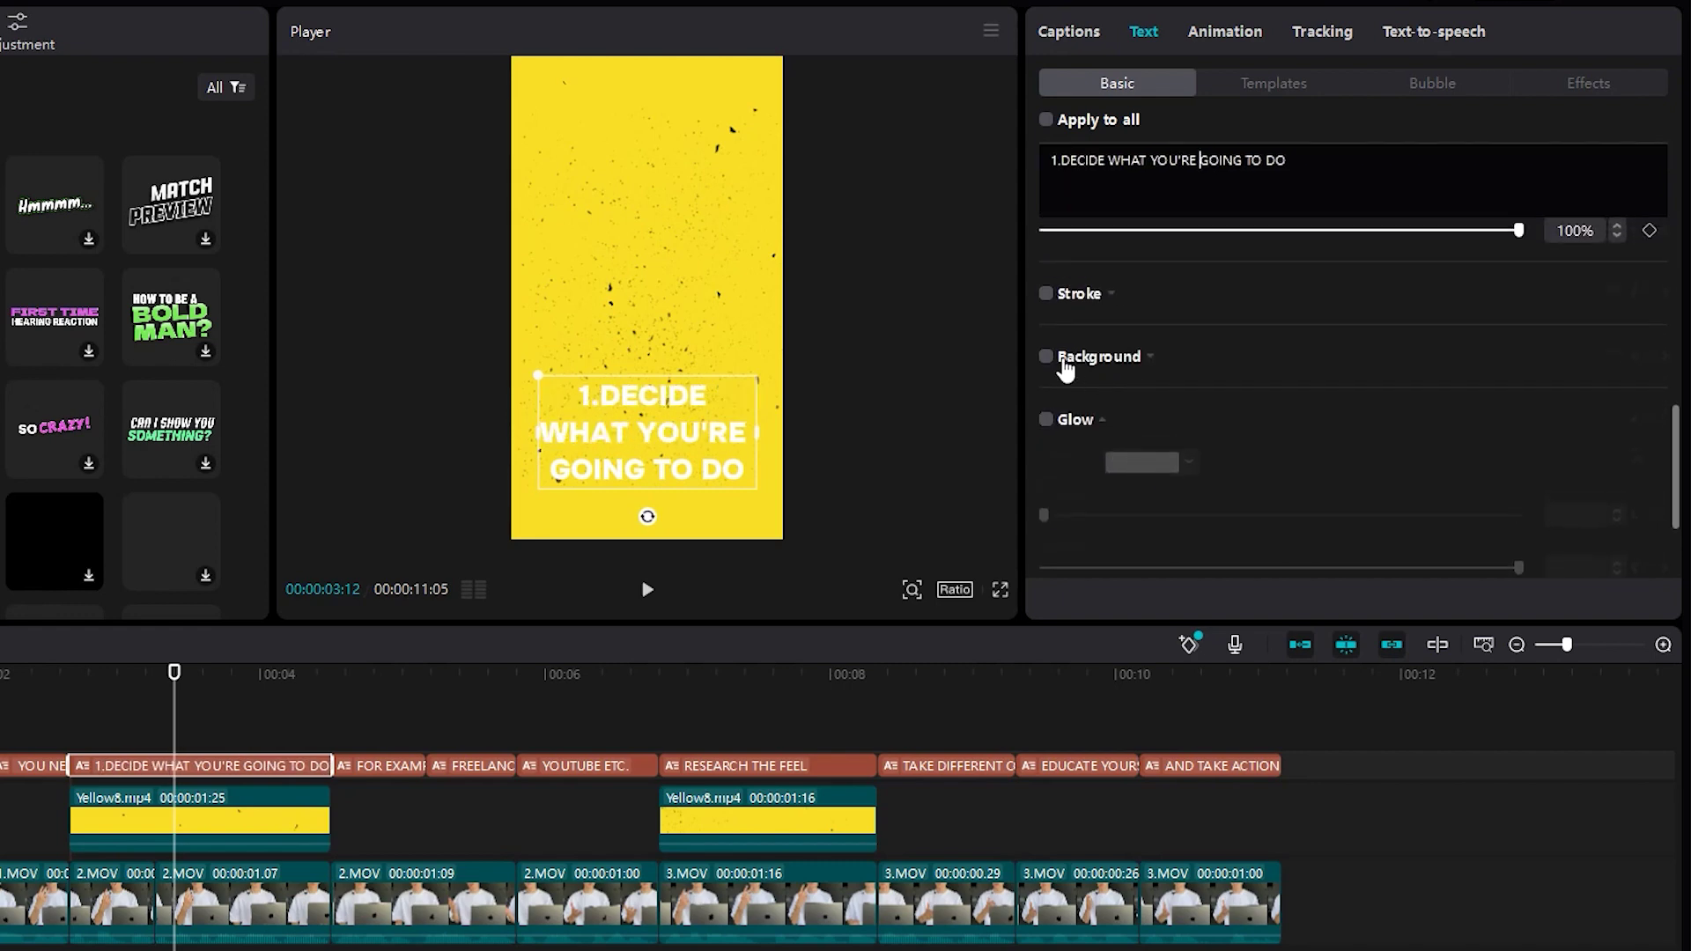
click(1047, 356)
scroll(1270, 380, down, 1)
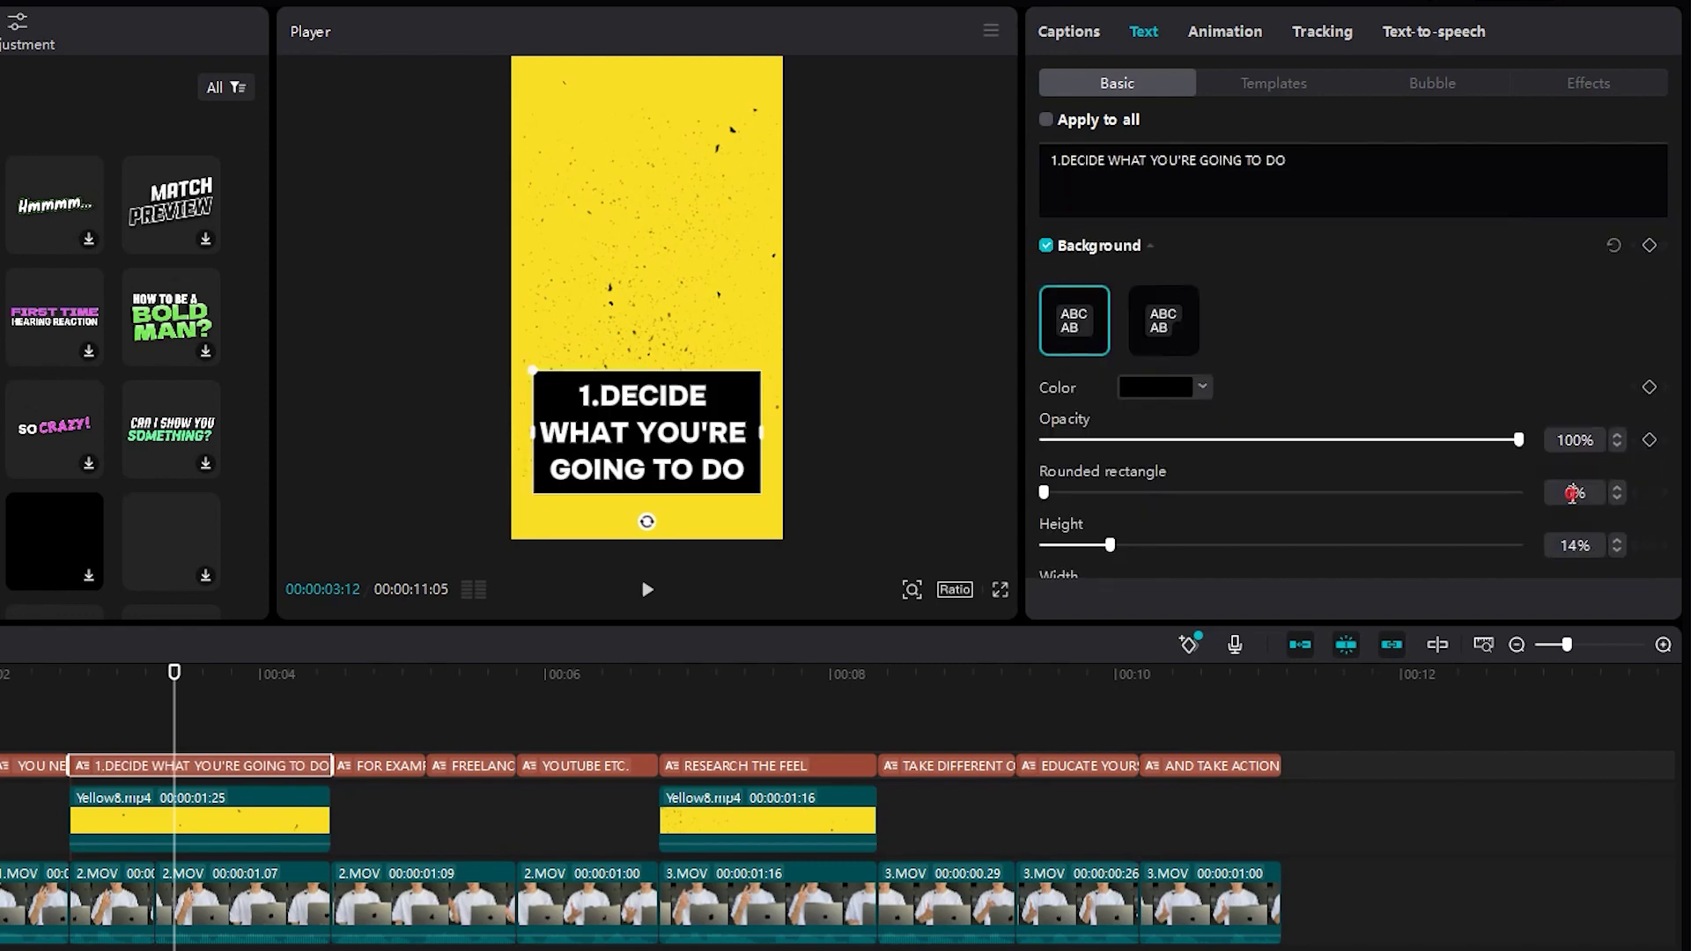
key(Return)
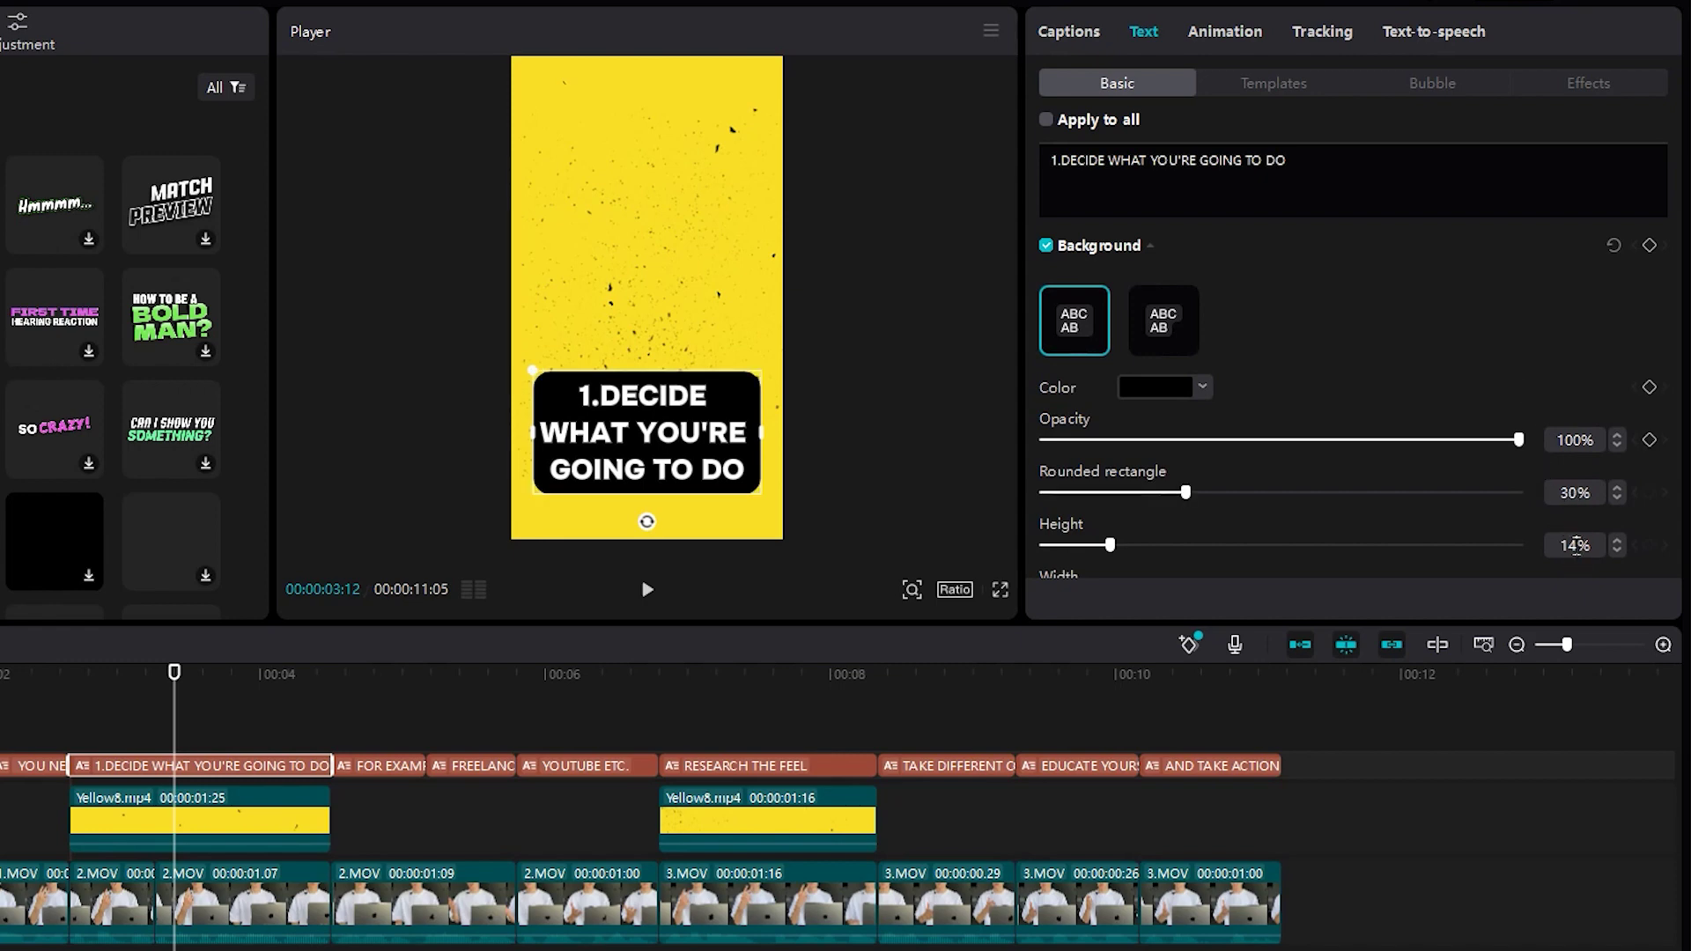
scroll(1571, 537, down, 1)
double_click(1552, 515)
key(Return)
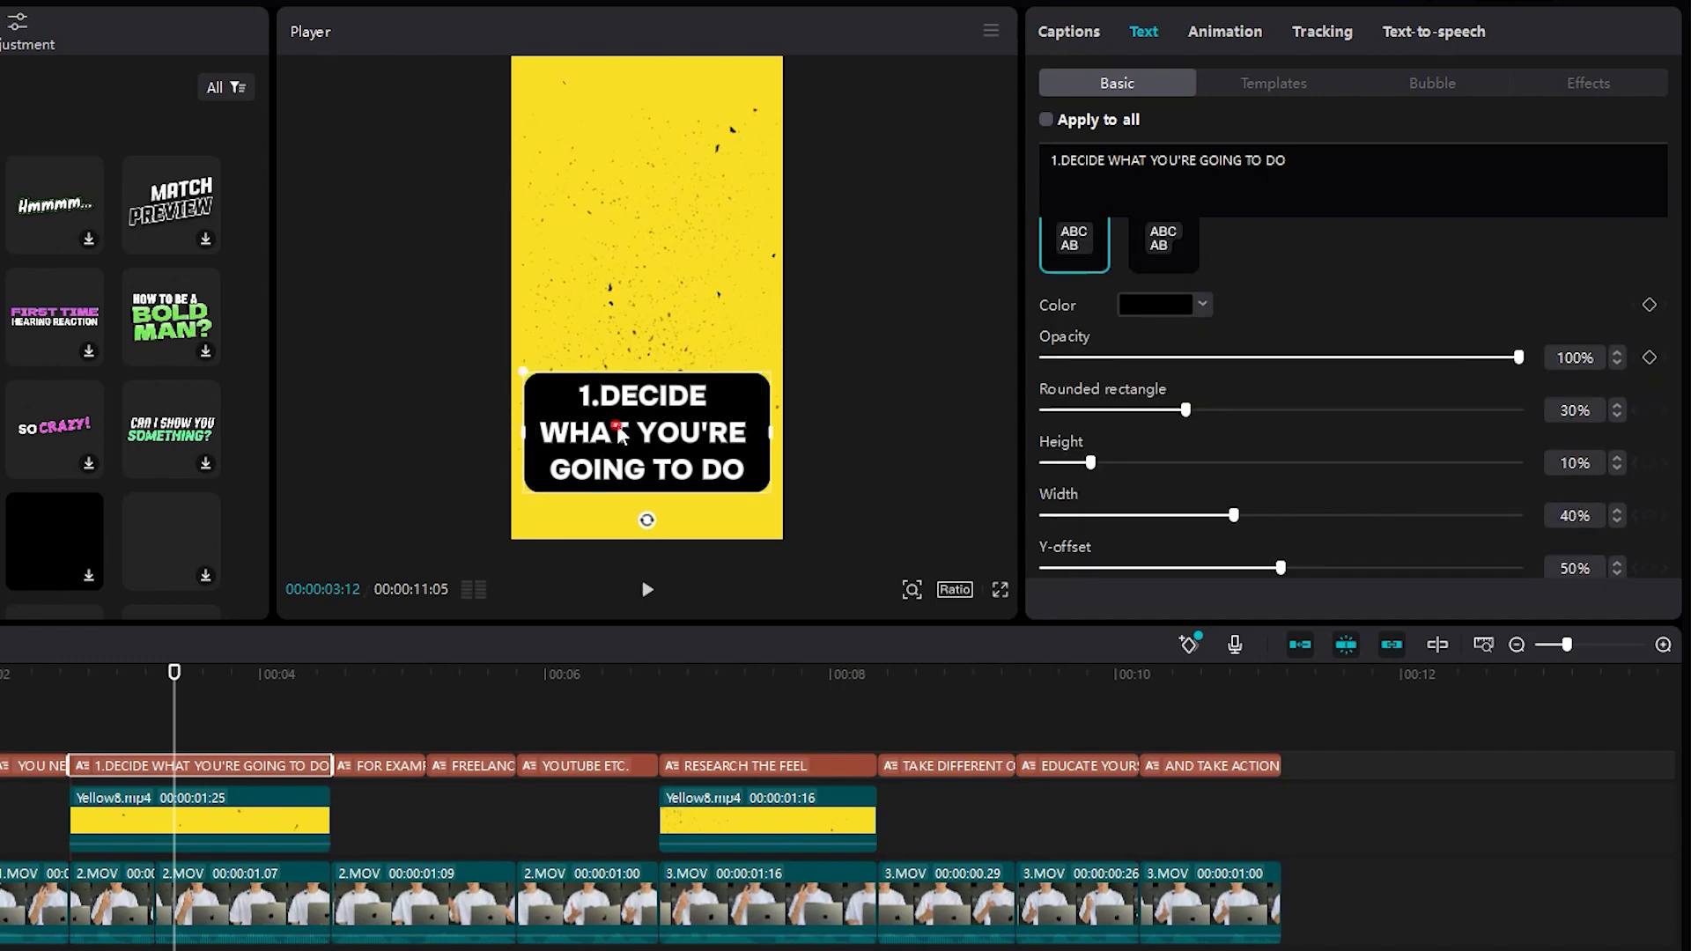
drag(622, 428, 620, 294)
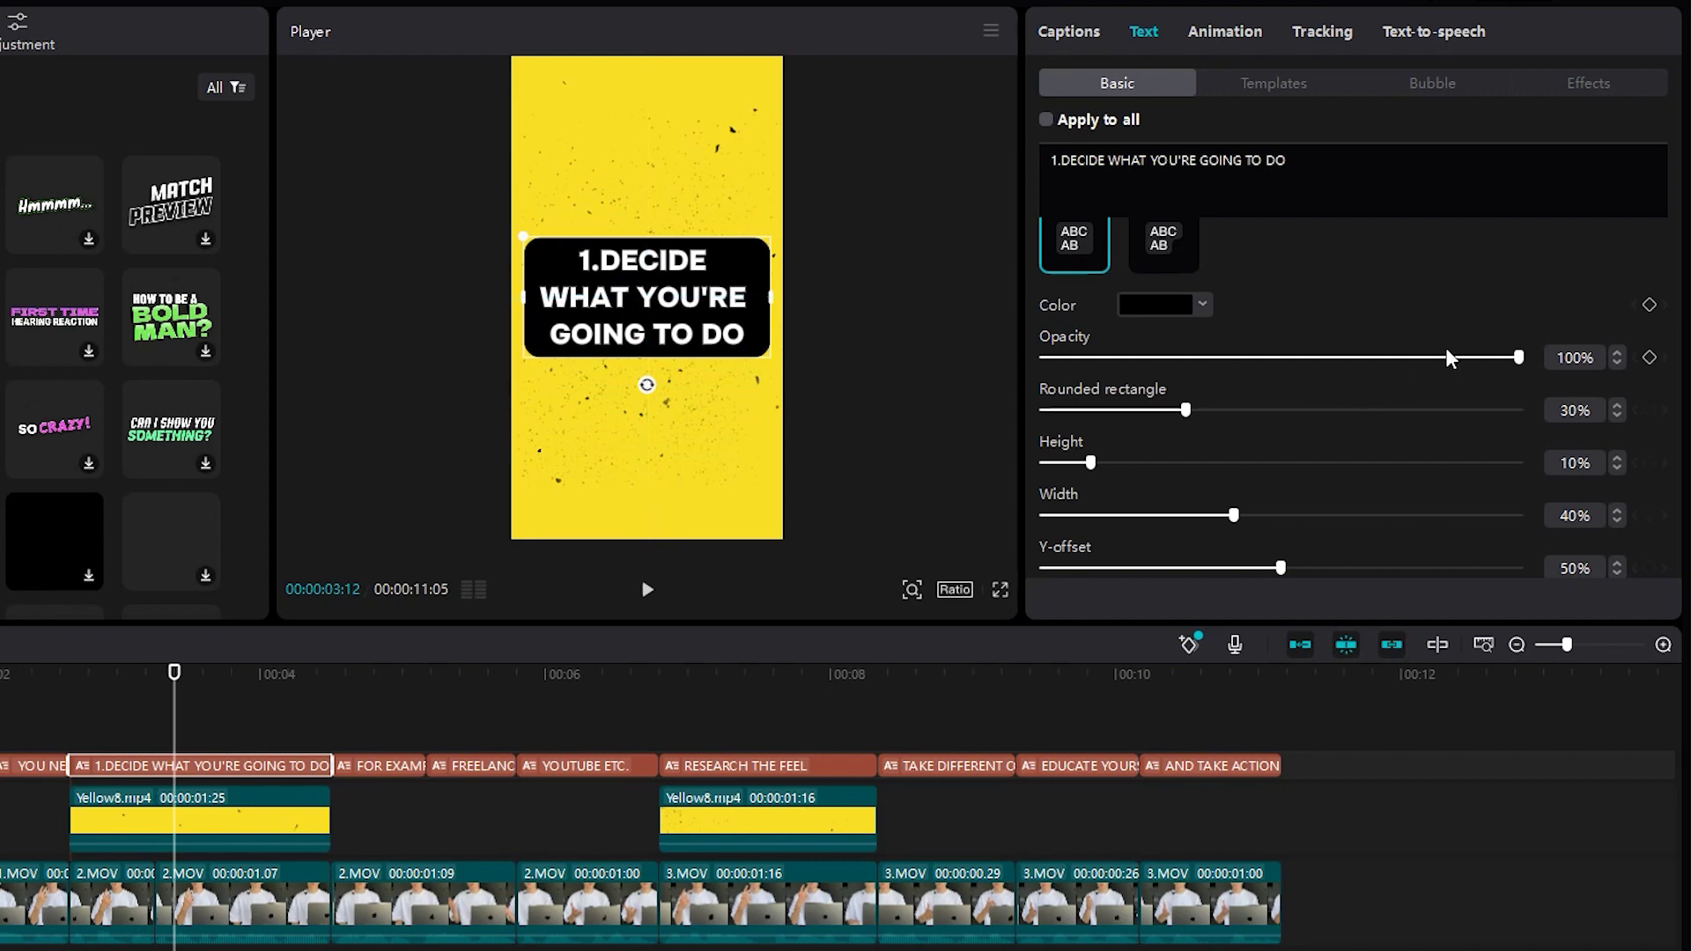
Give the title a Slide Up caption entrance animation.
click(1246, 29)
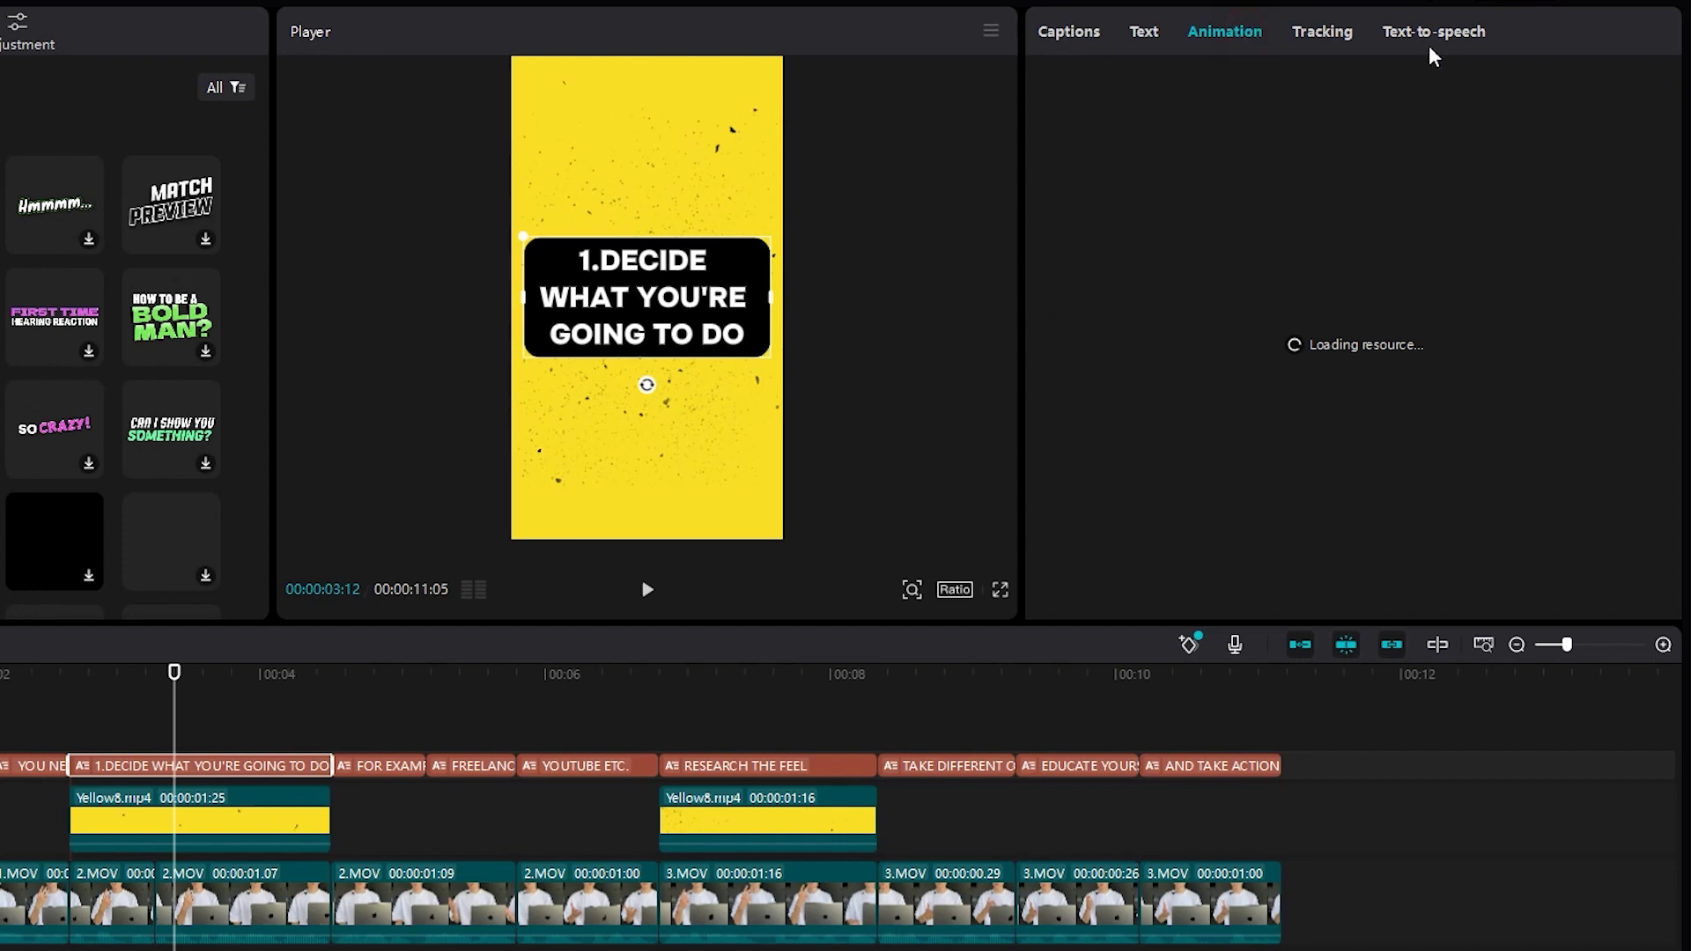
click(1589, 90)
click(1605, 172)
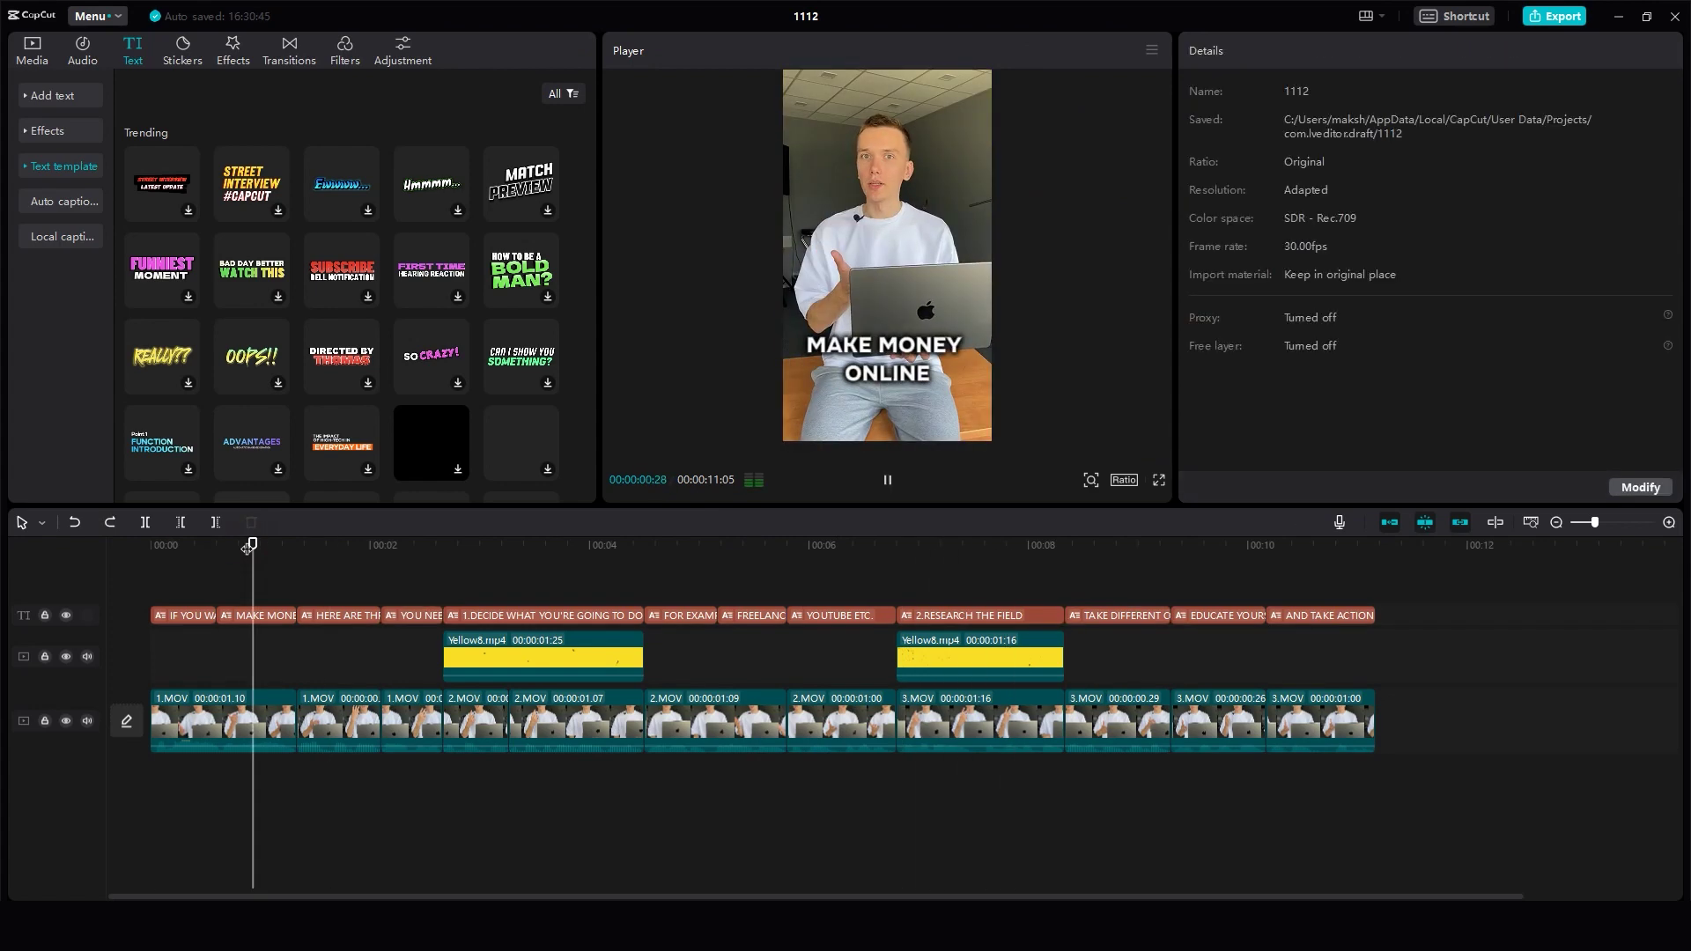
Bring up the text colour choices for the MAKE MONEY caption.
click(233, 615)
click(1314, 380)
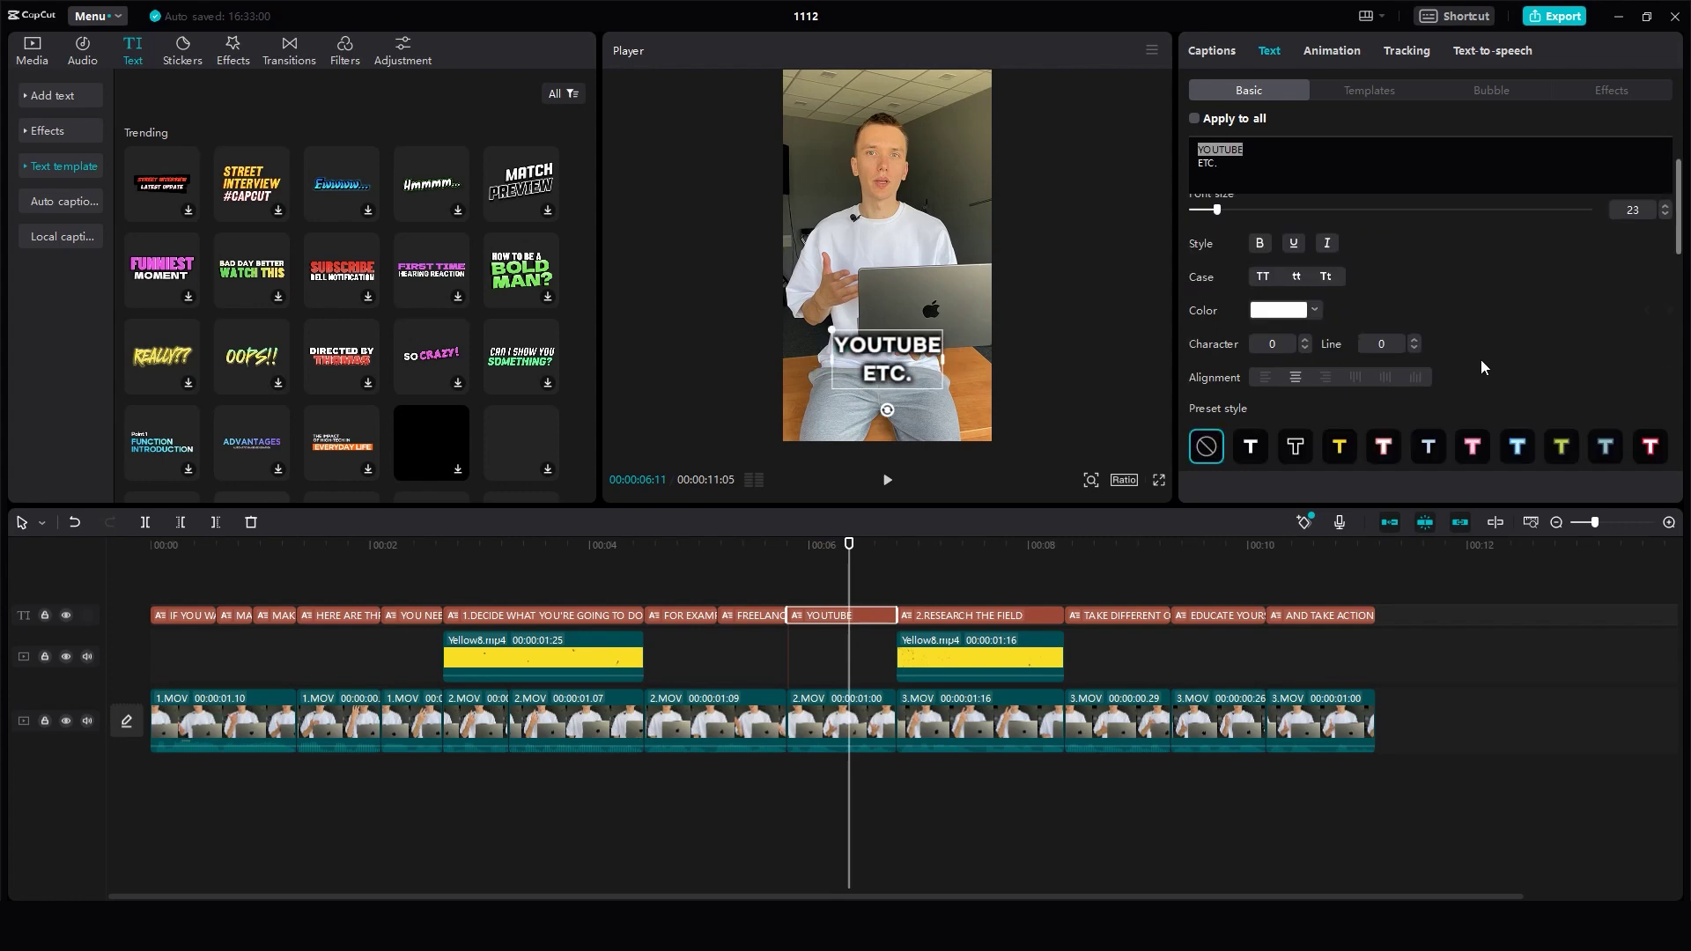
scroll(1392, 405, down, 5)
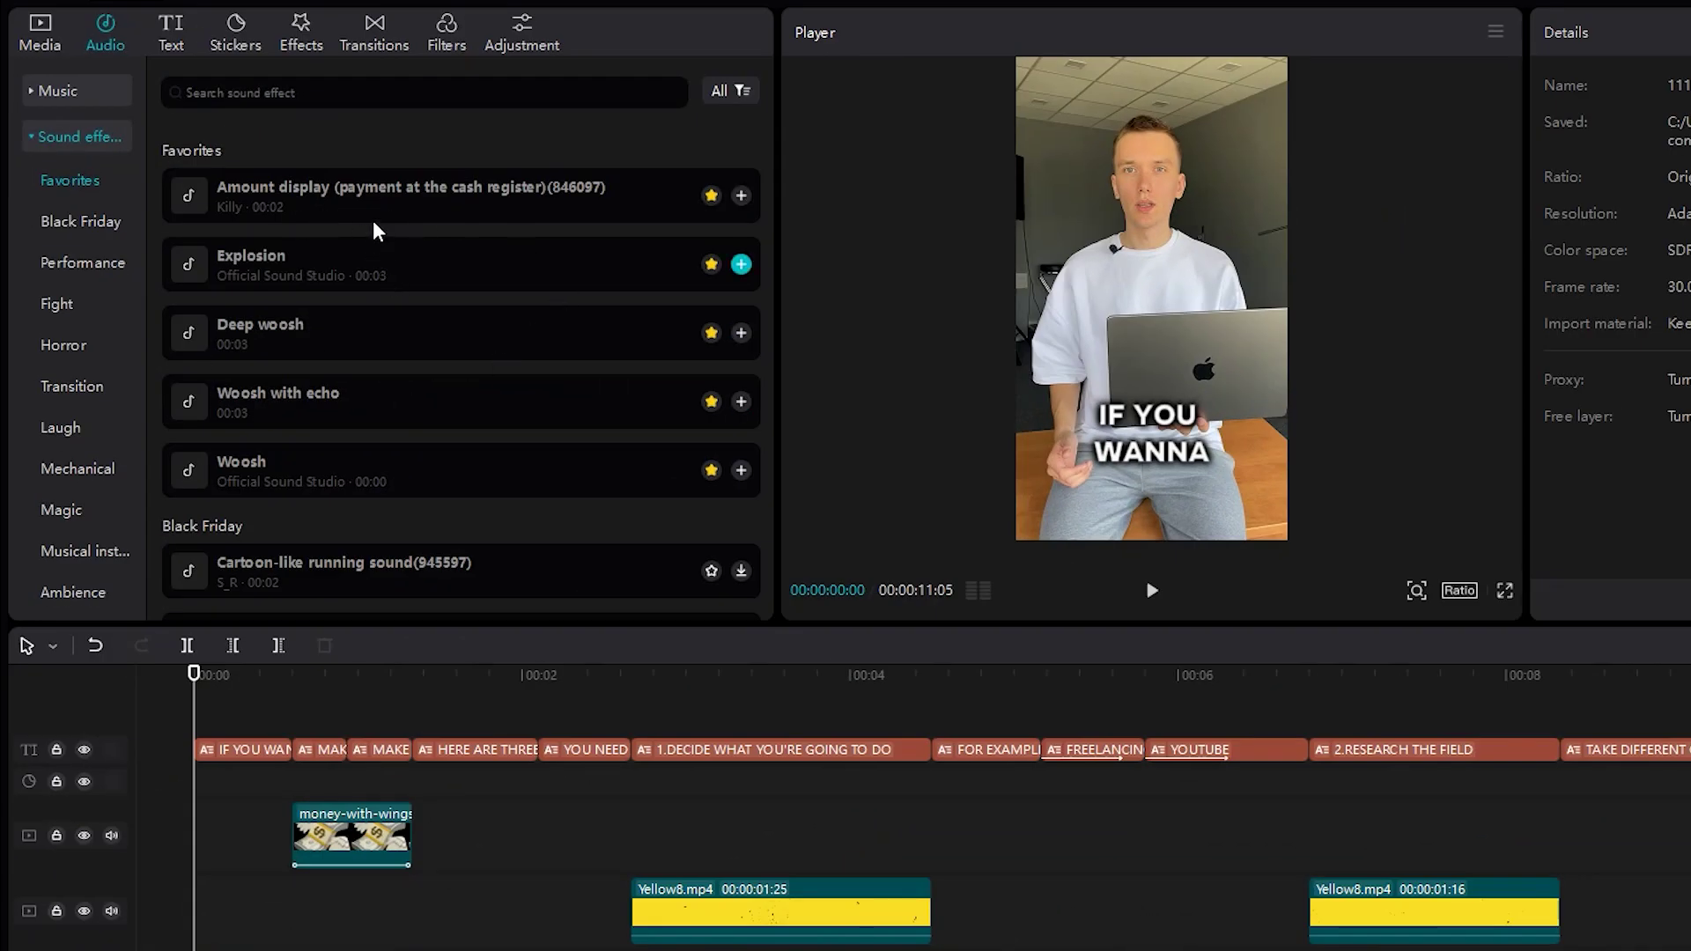
Add the Amount display sound effect at the start, plus a quieter Appearance Church beat with 1-second fade-out.
drag(331, 199, 288, 950)
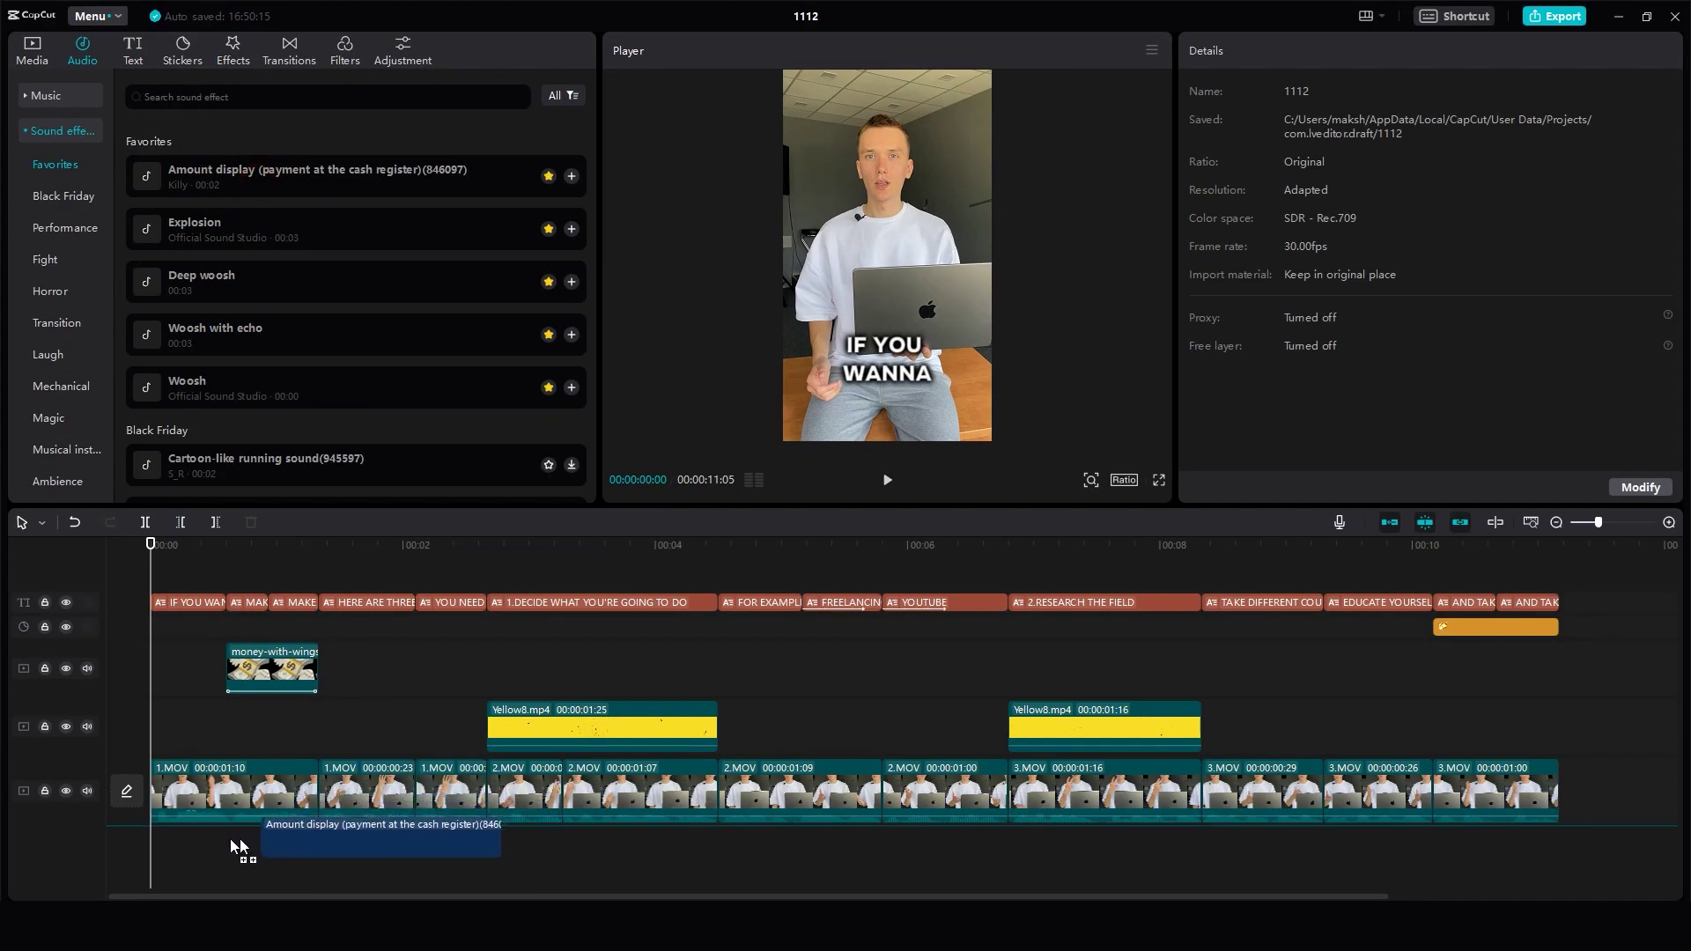
drag(224, 855, 214, 851)
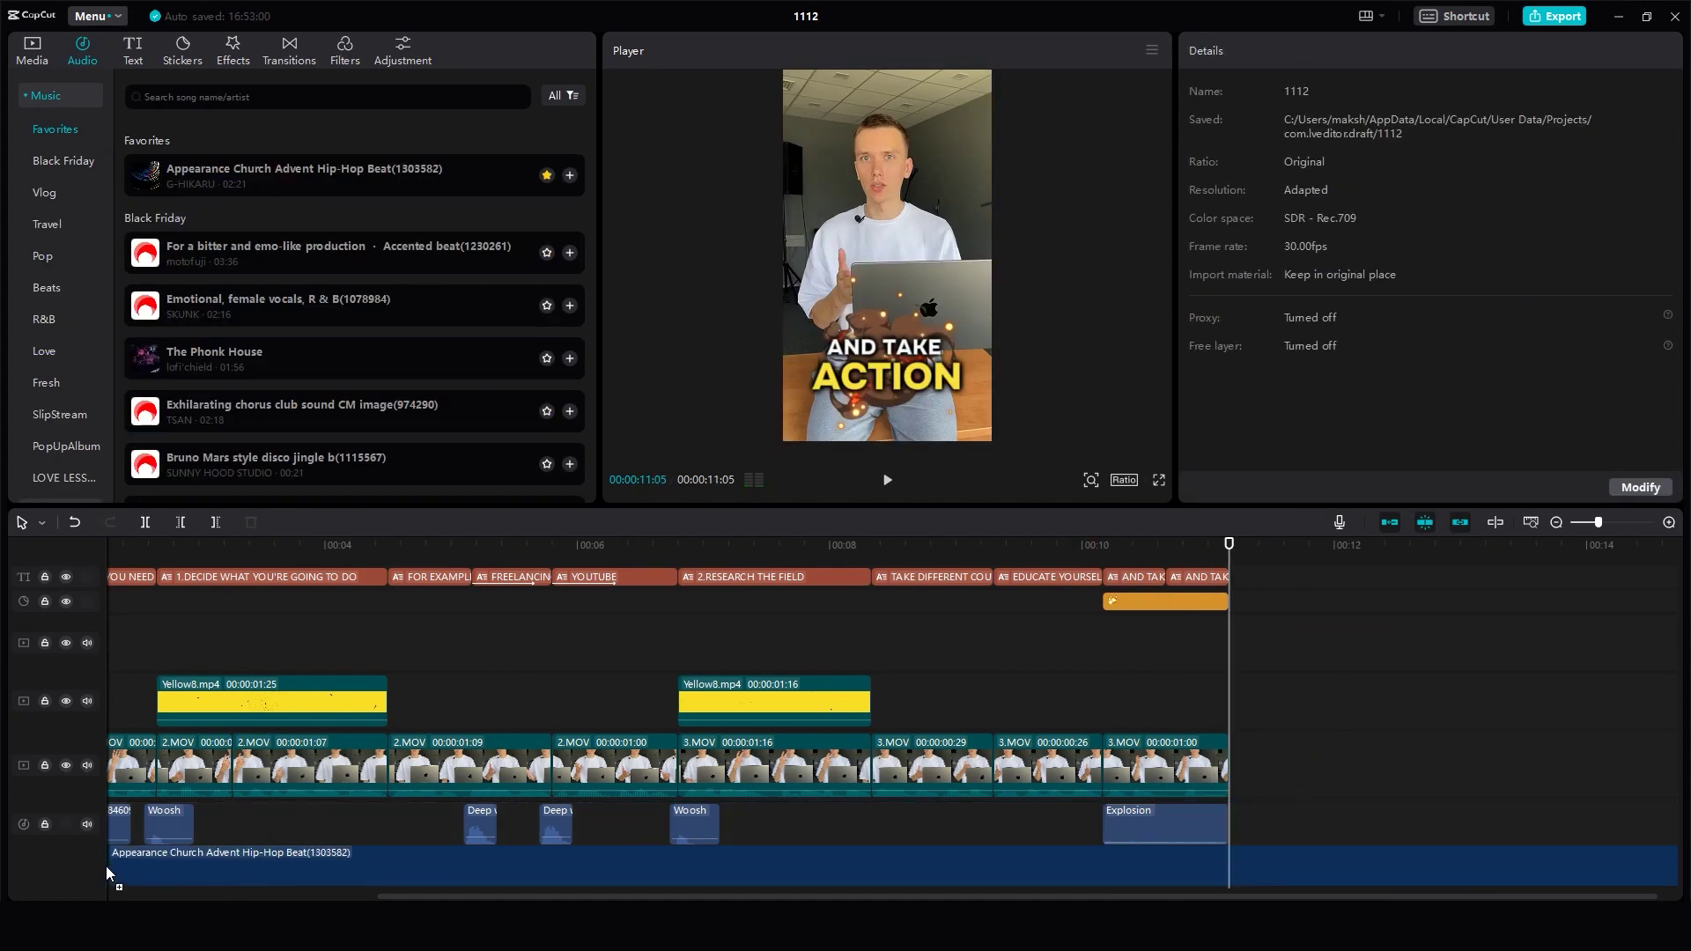
drag(114, 875, 449, 860)
drag(1466, 140, 1401, 147)
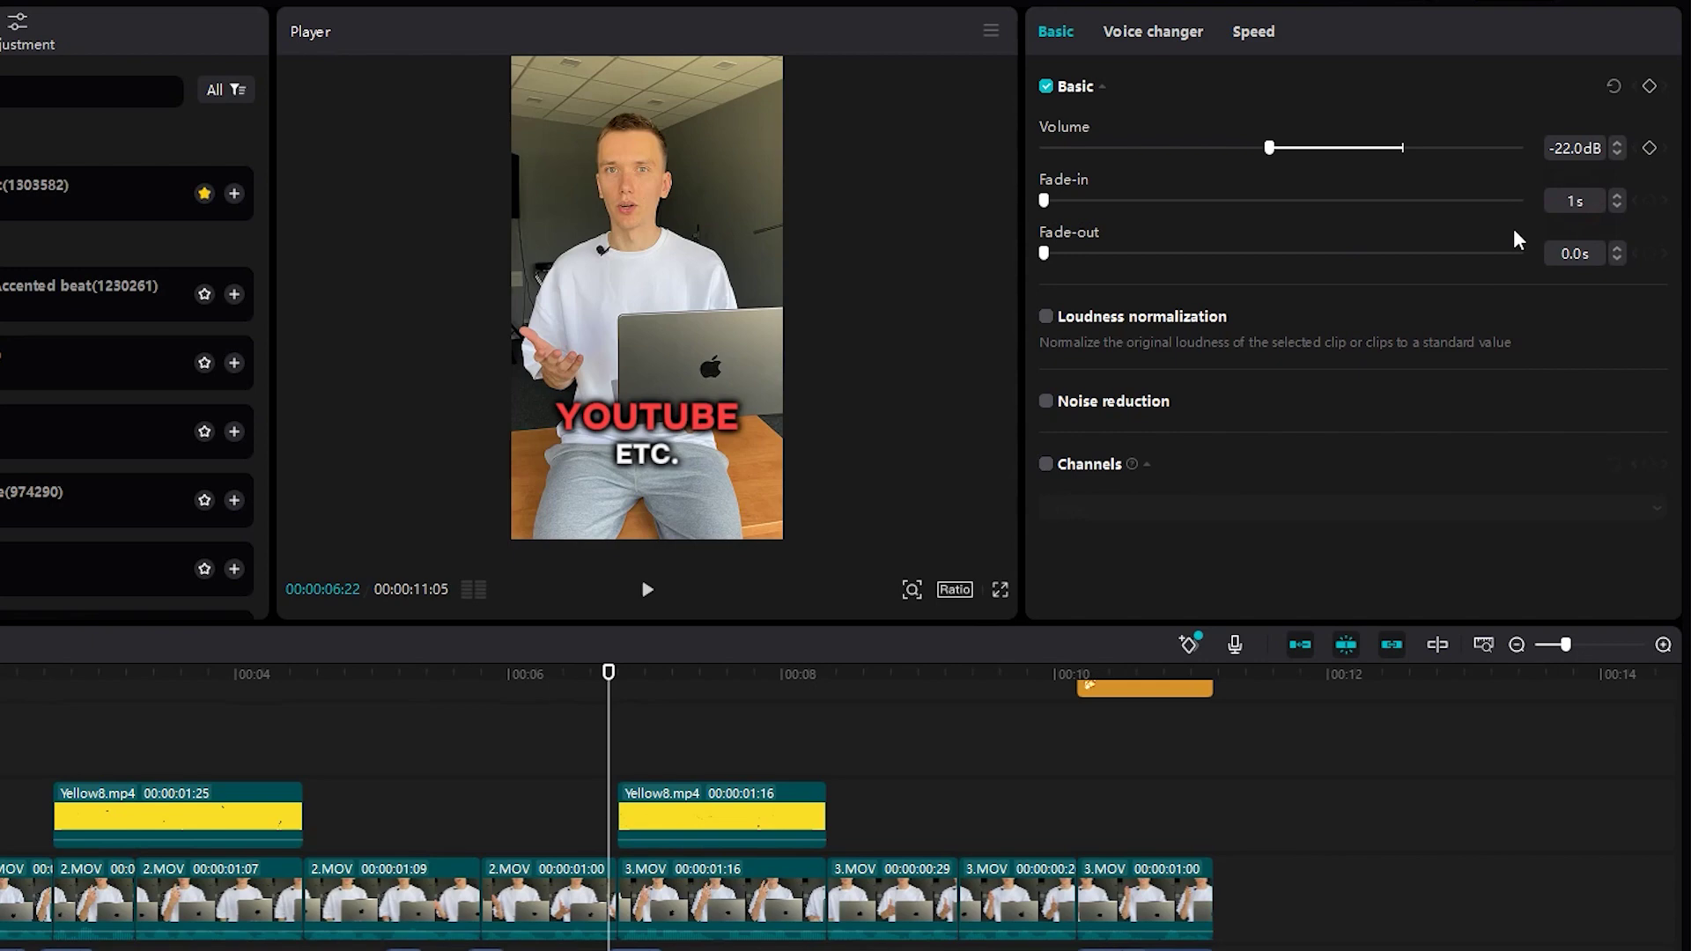
click(1583, 255)
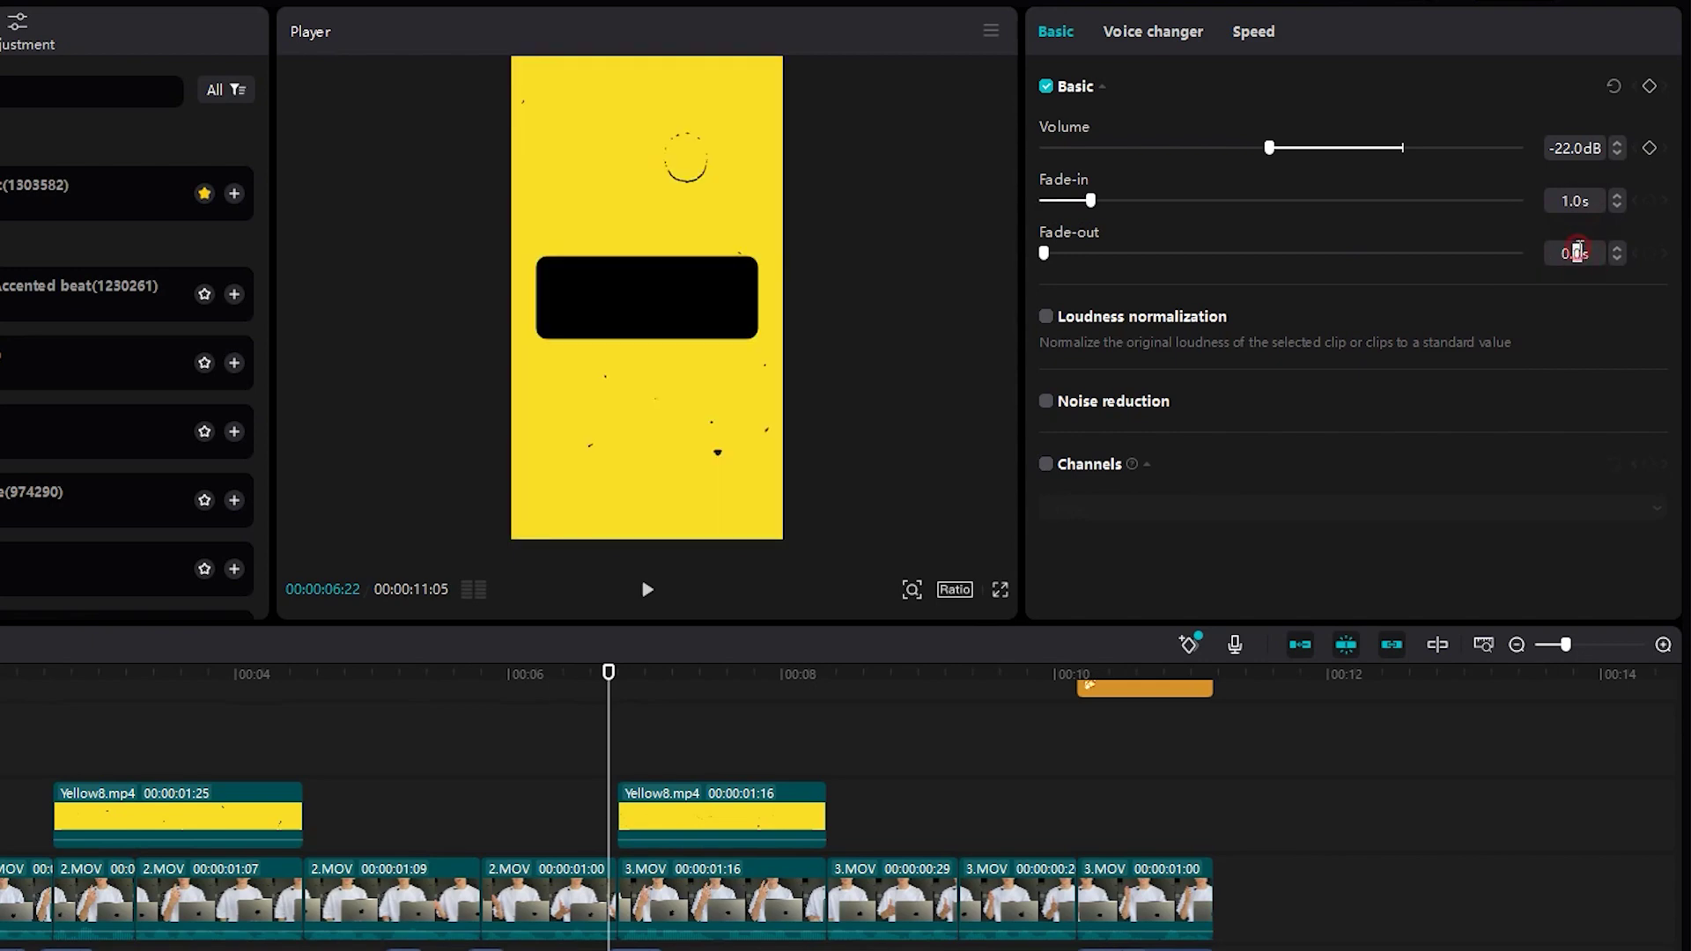
key(Return)
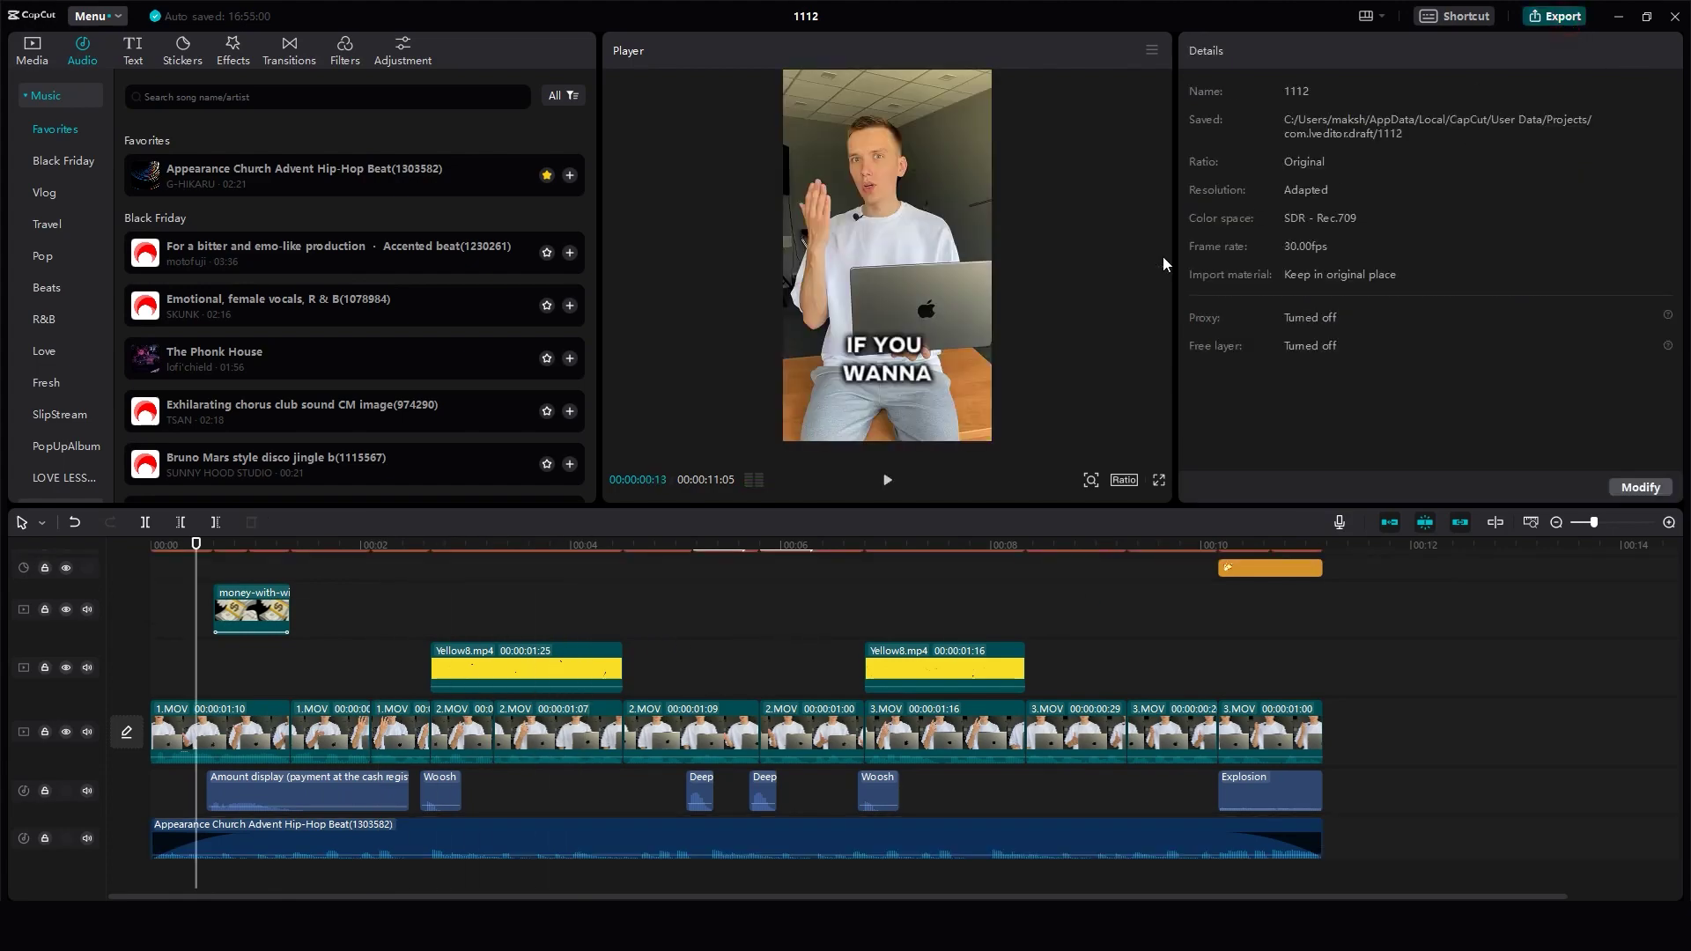
Export the video under the title 'name for our video' instead of 1112.
key(ctrl+e)
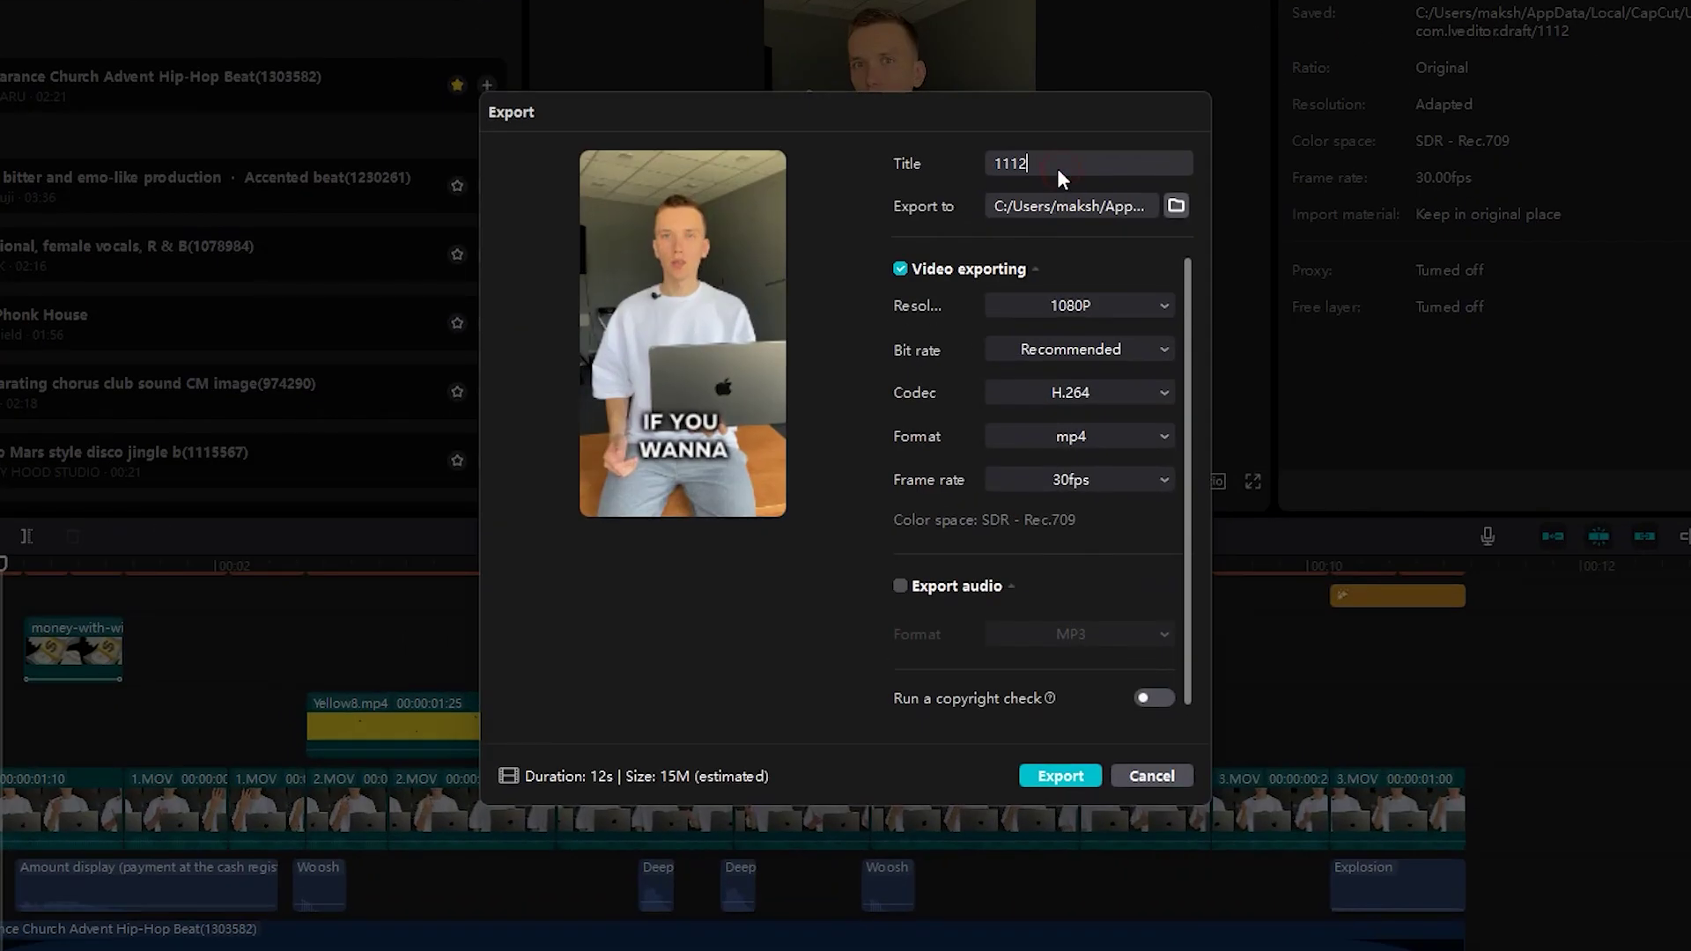
key(BackSpace)
key(BackSpace)
key(BackSpace)
key(BackSpace)
text(name for our video)
click(1082, 776)
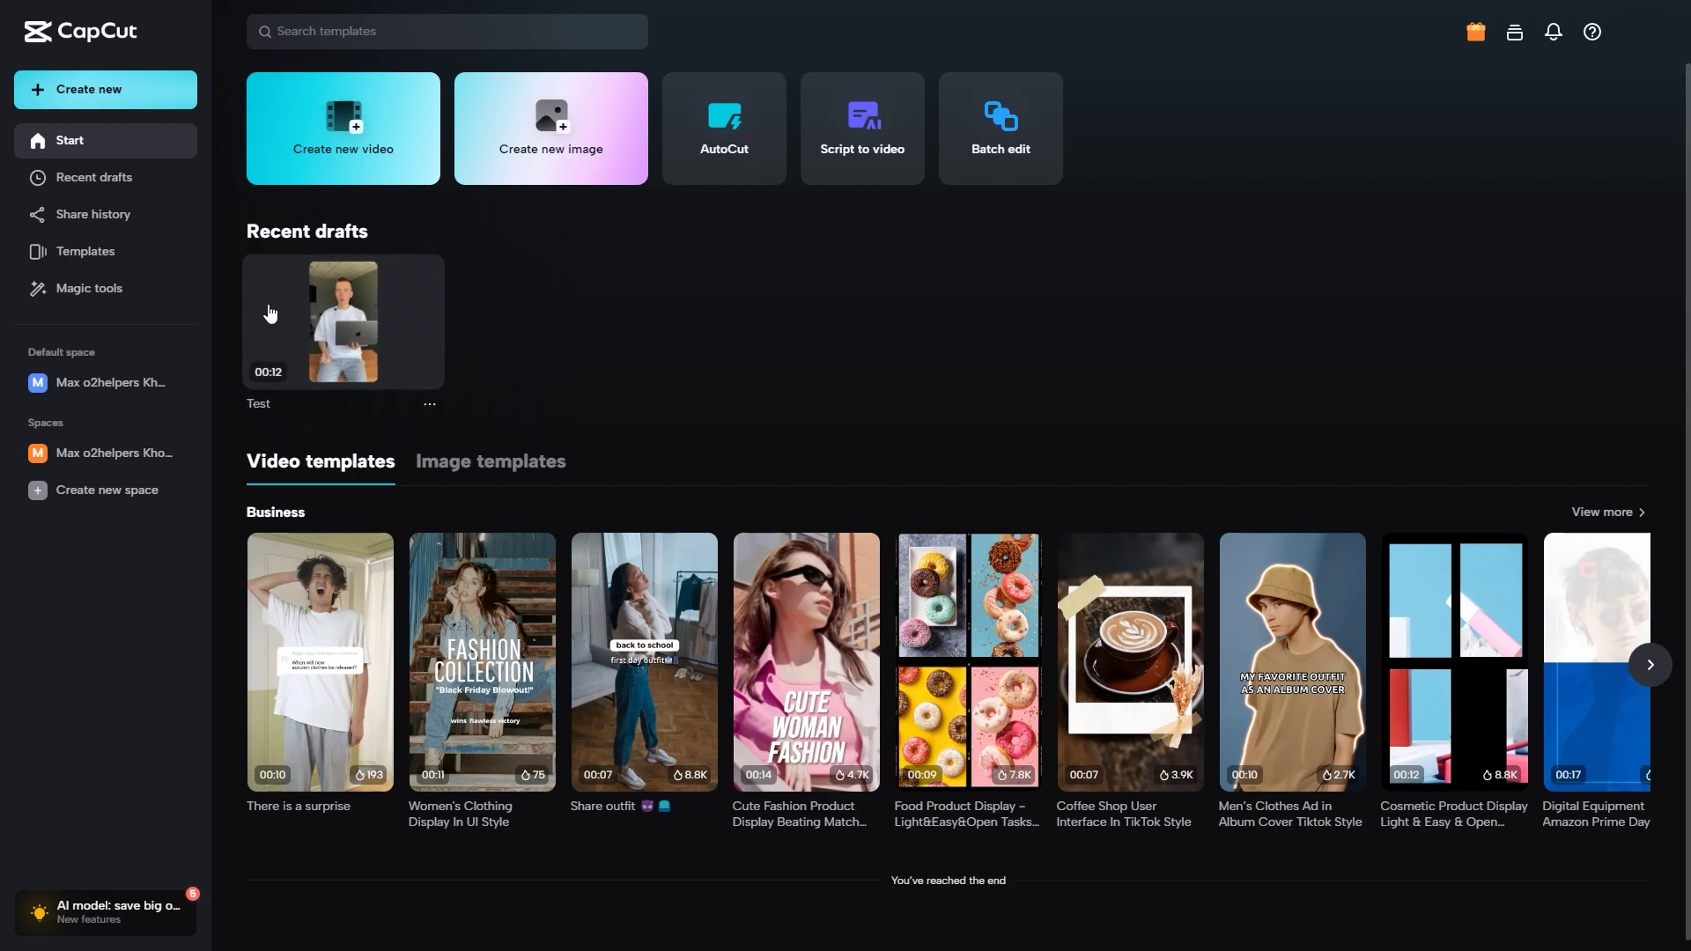
Page through the Business templates on the Start page, then view Recent drafts and Templates.
scroll(554, 300, down, 1)
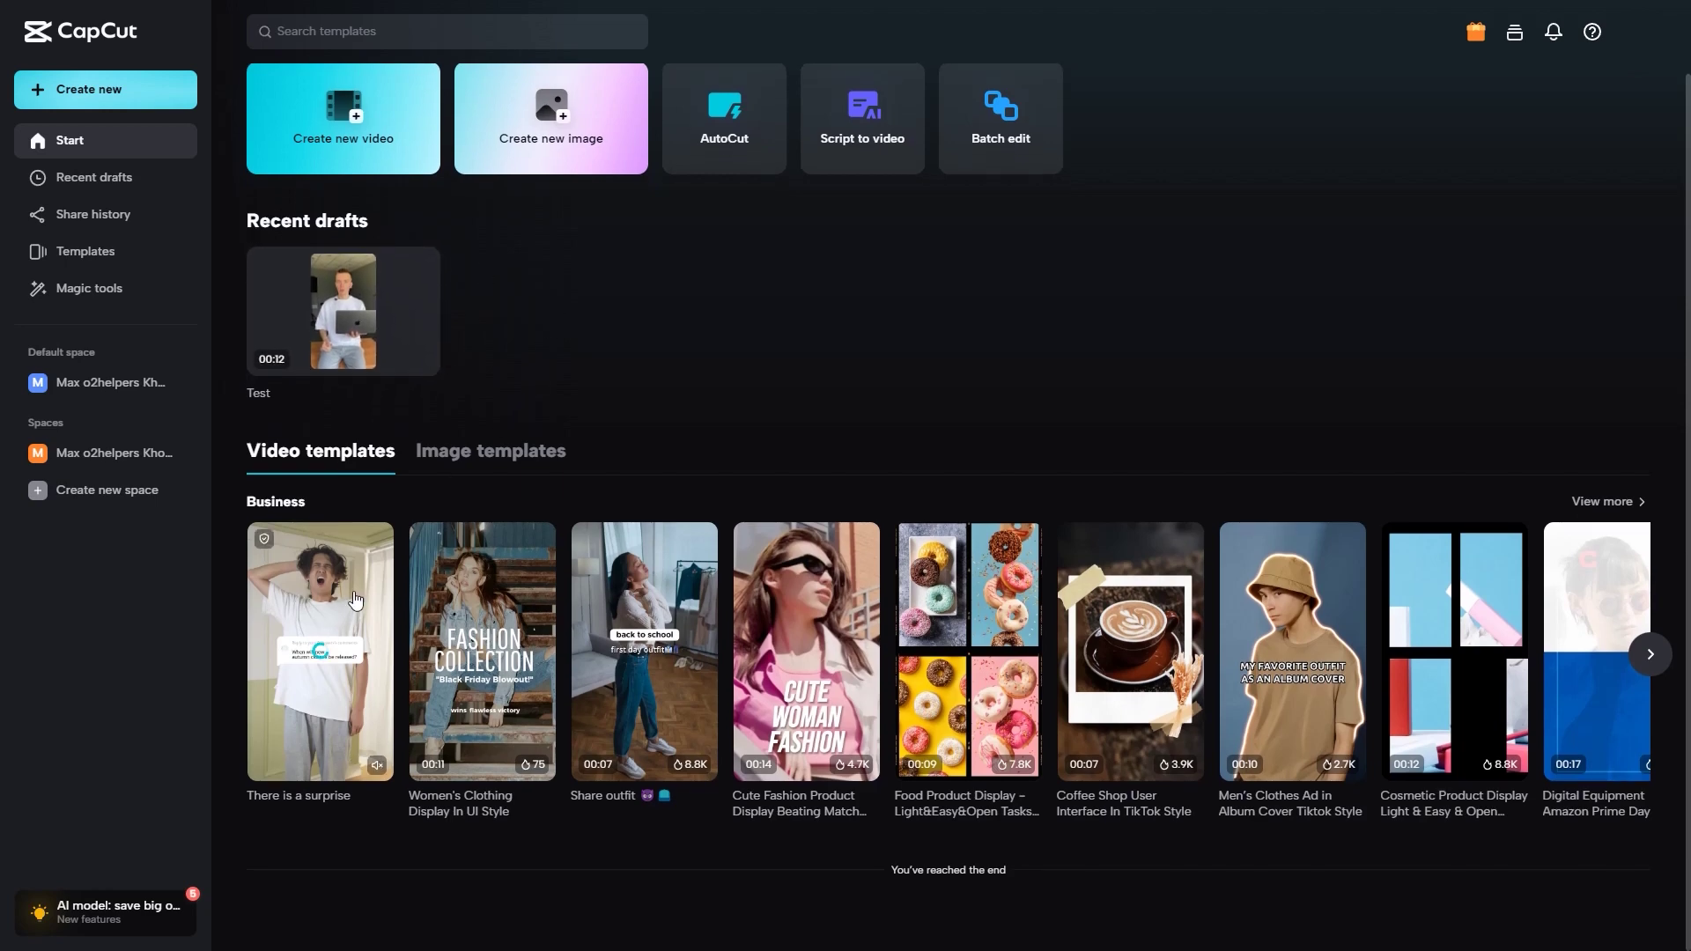
click(1650, 653)
click(1650, 654)
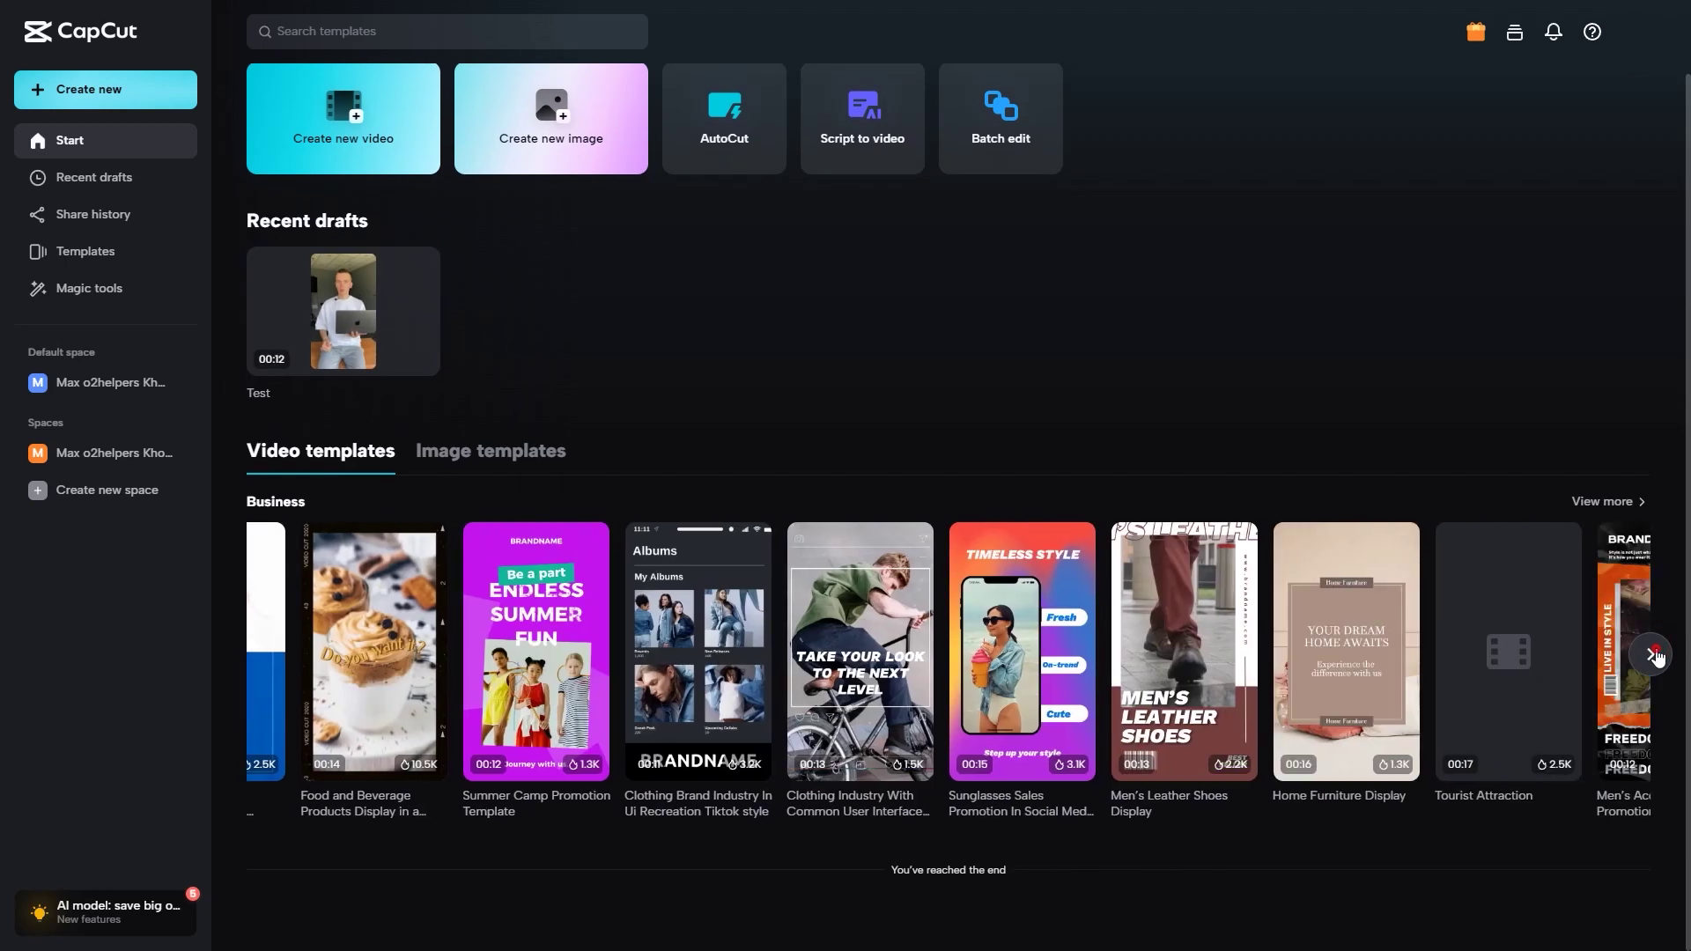
click(1650, 653)
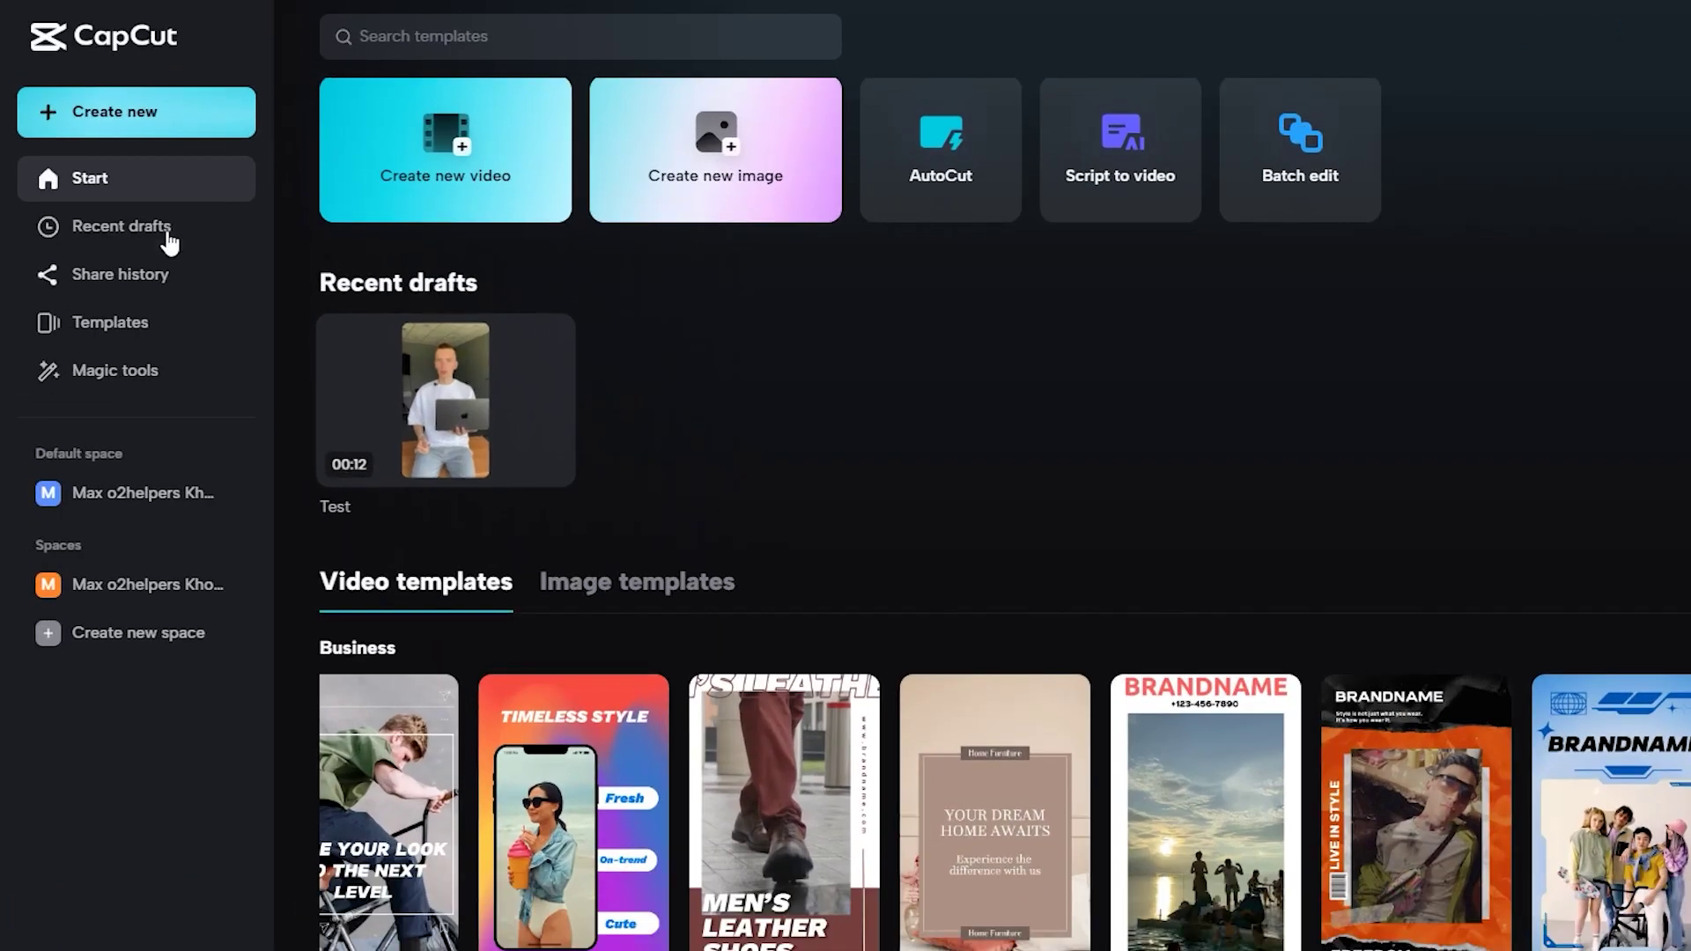
click(89, 183)
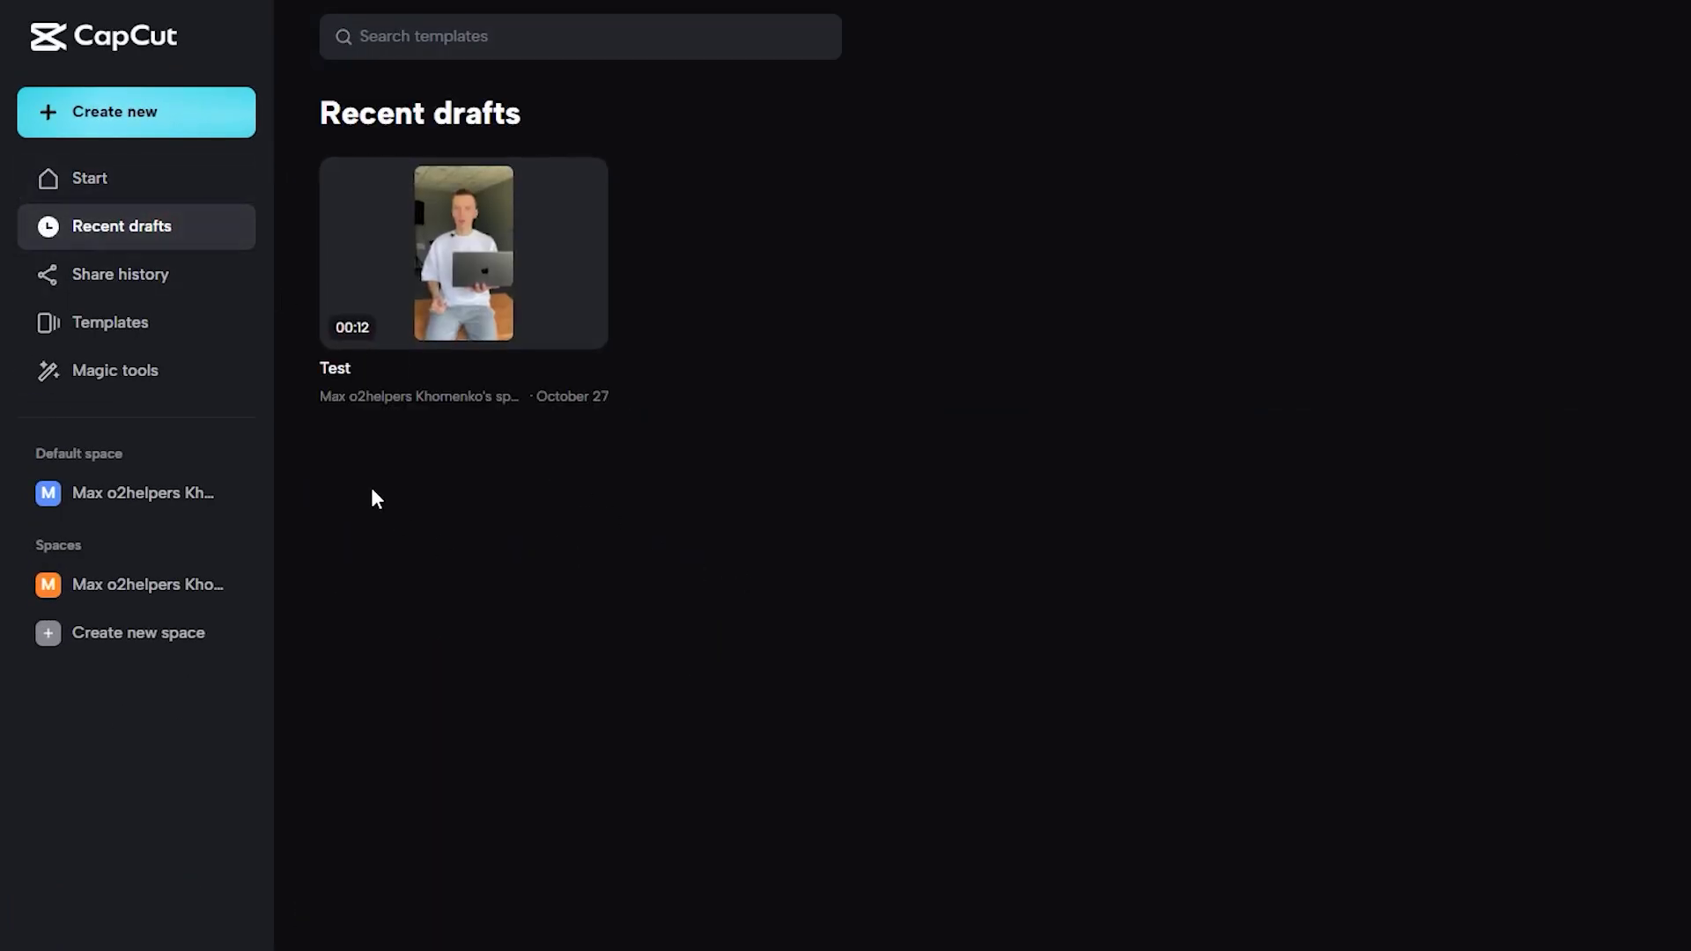
click(104, 322)
Start a project from the 'There is a surprise' template with 6.MOV in slot 1 and play it.
scroll(752, 614, down, 8)
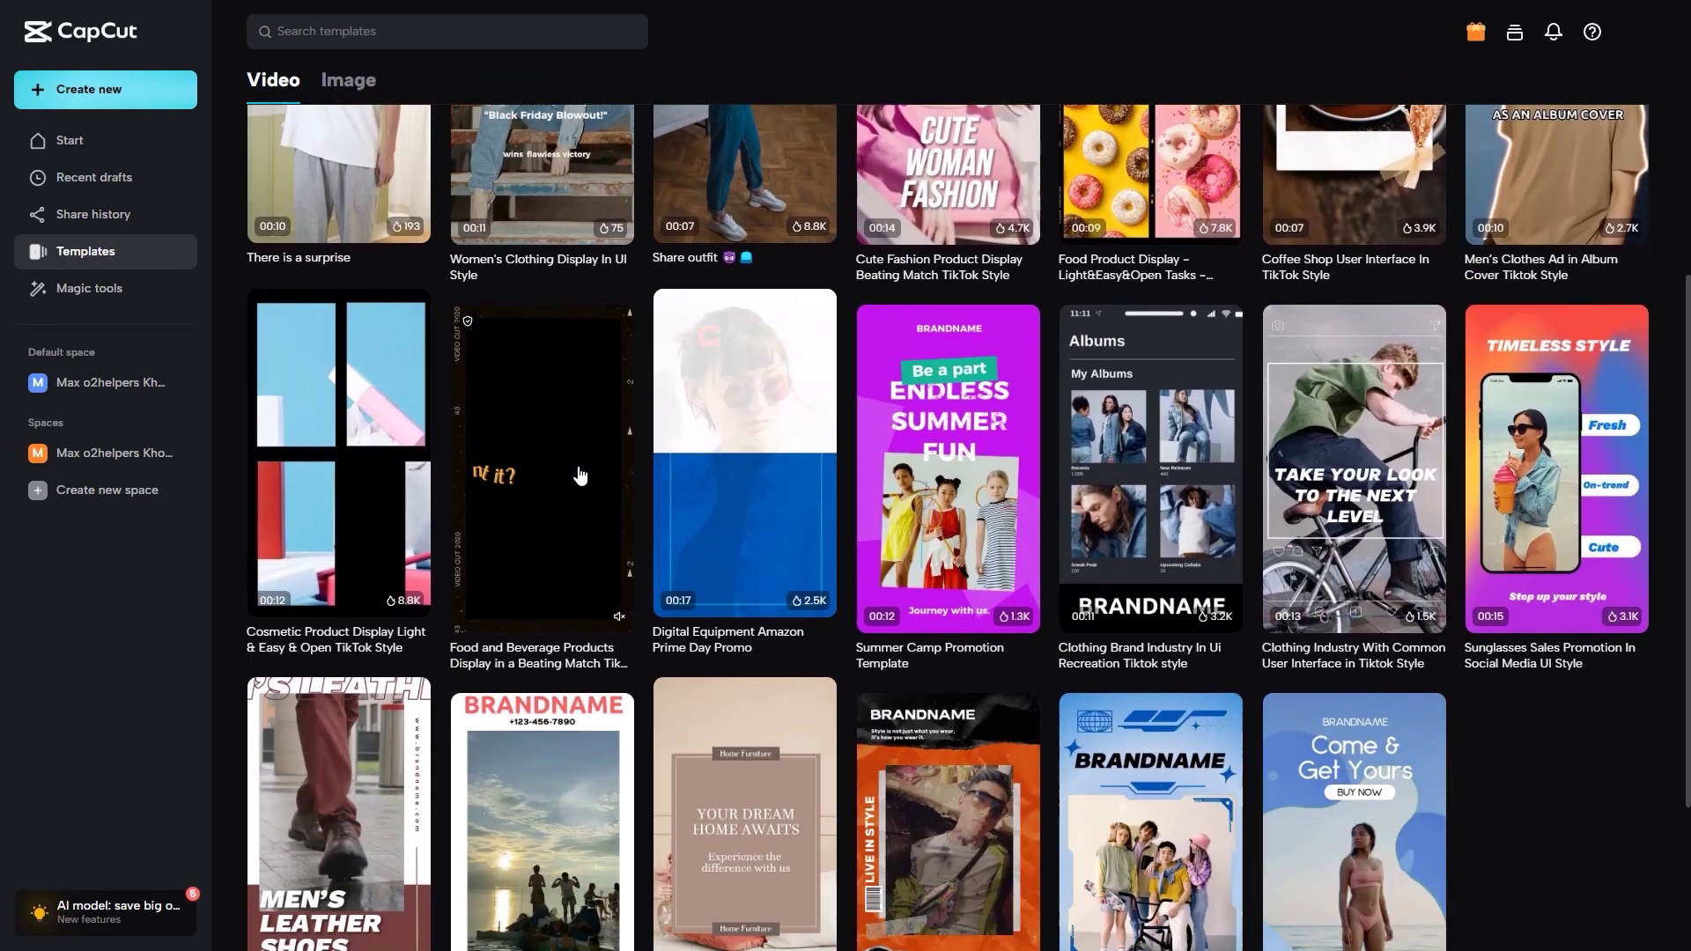
scroll(580, 476, down, 6)
scroll(338, 497, up, 10)
click(338, 497)
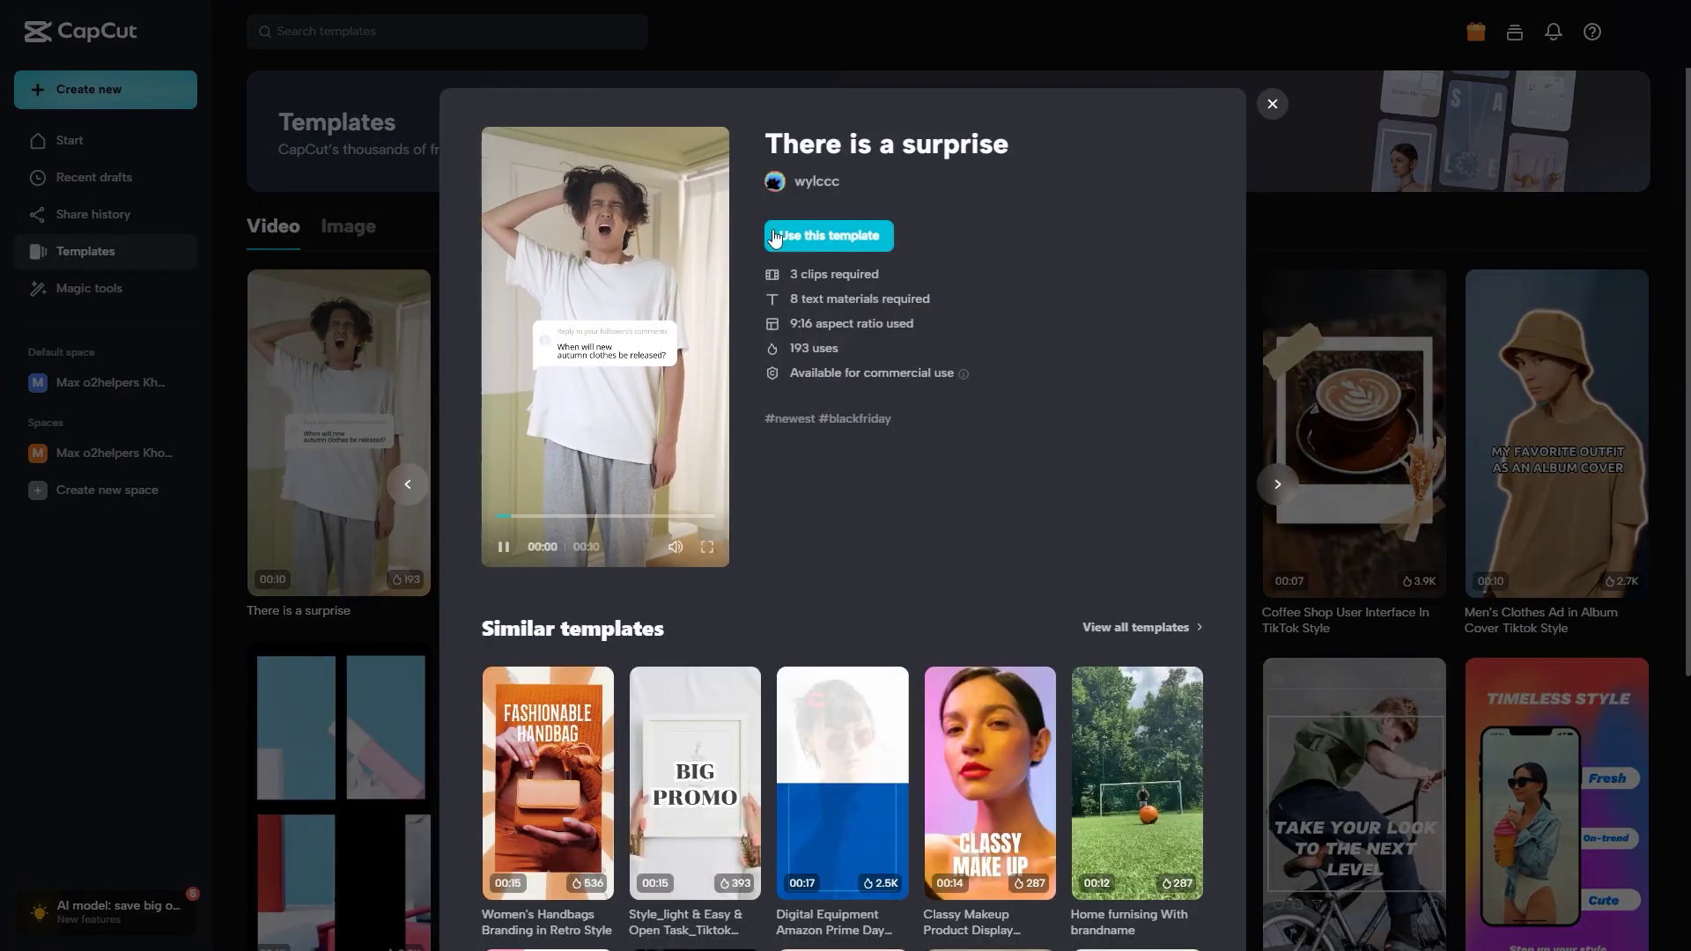
click(775, 238)
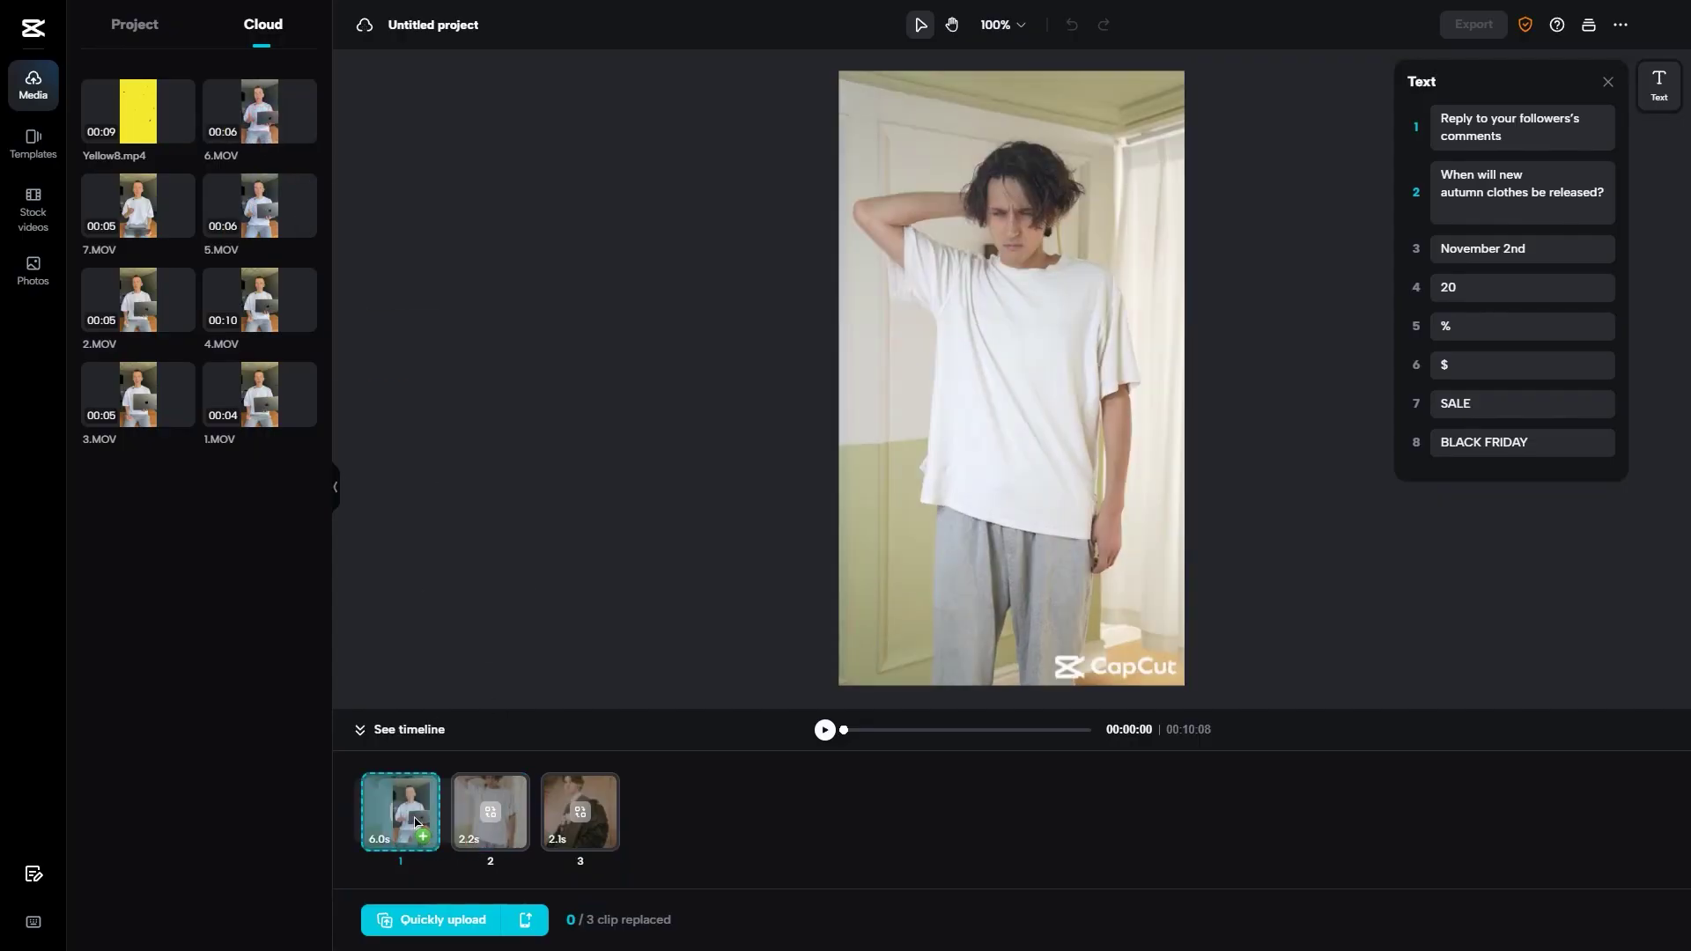
drag(417, 824, 416, 828)
click(824, 729)
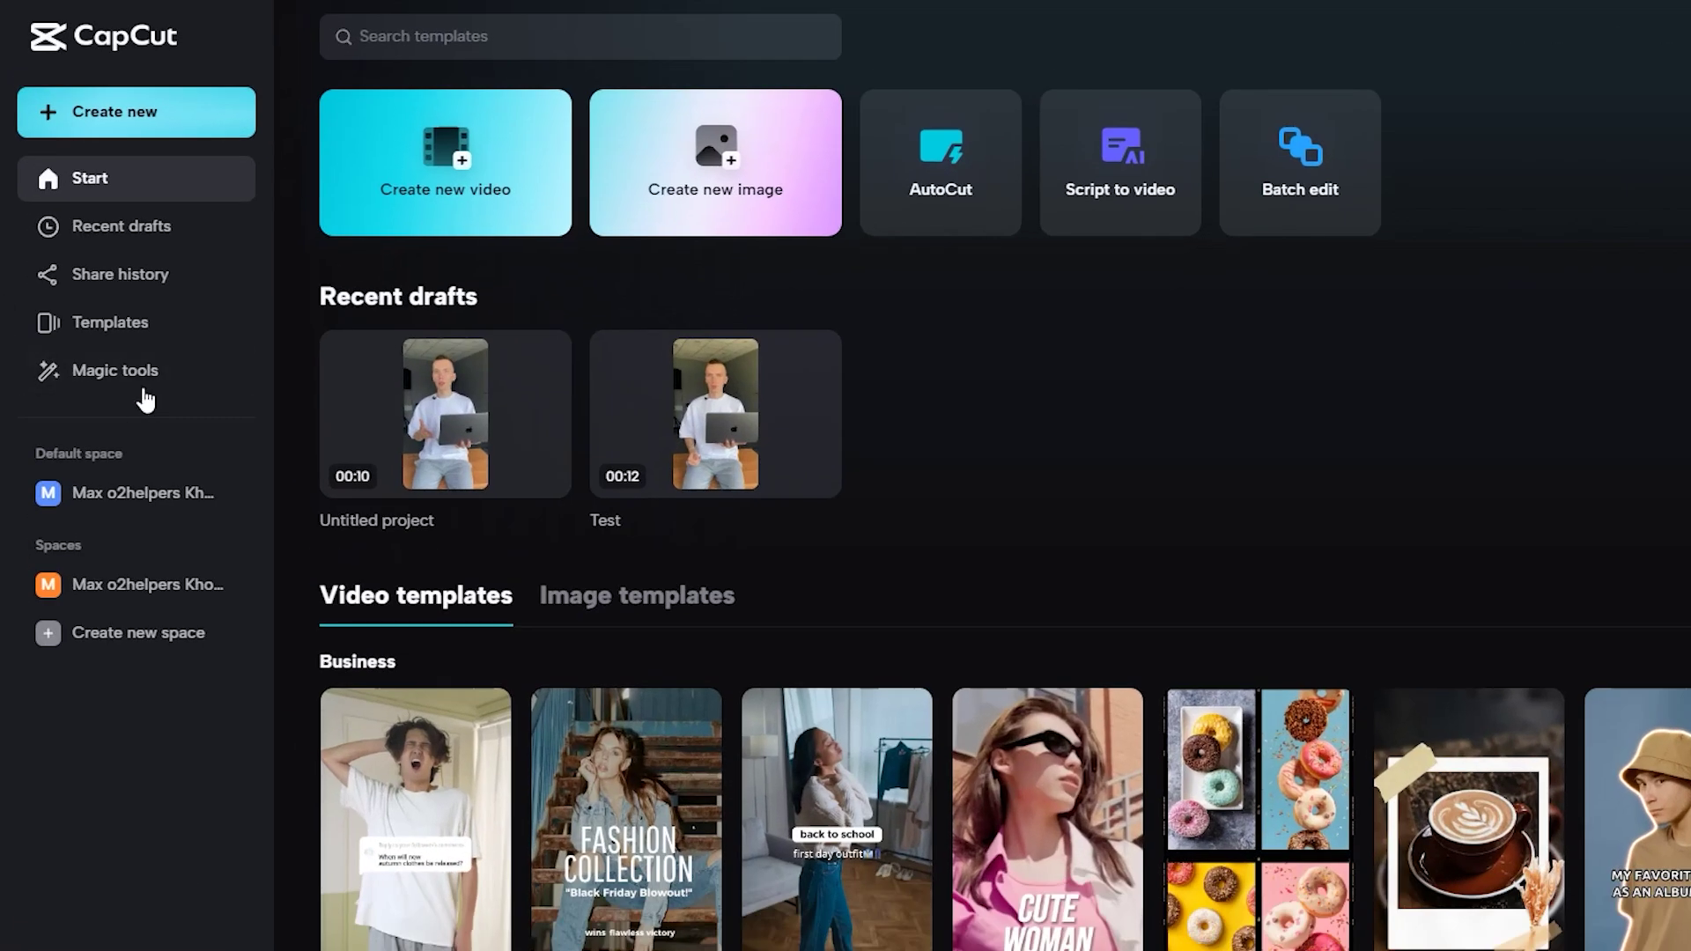
click(133, 374)
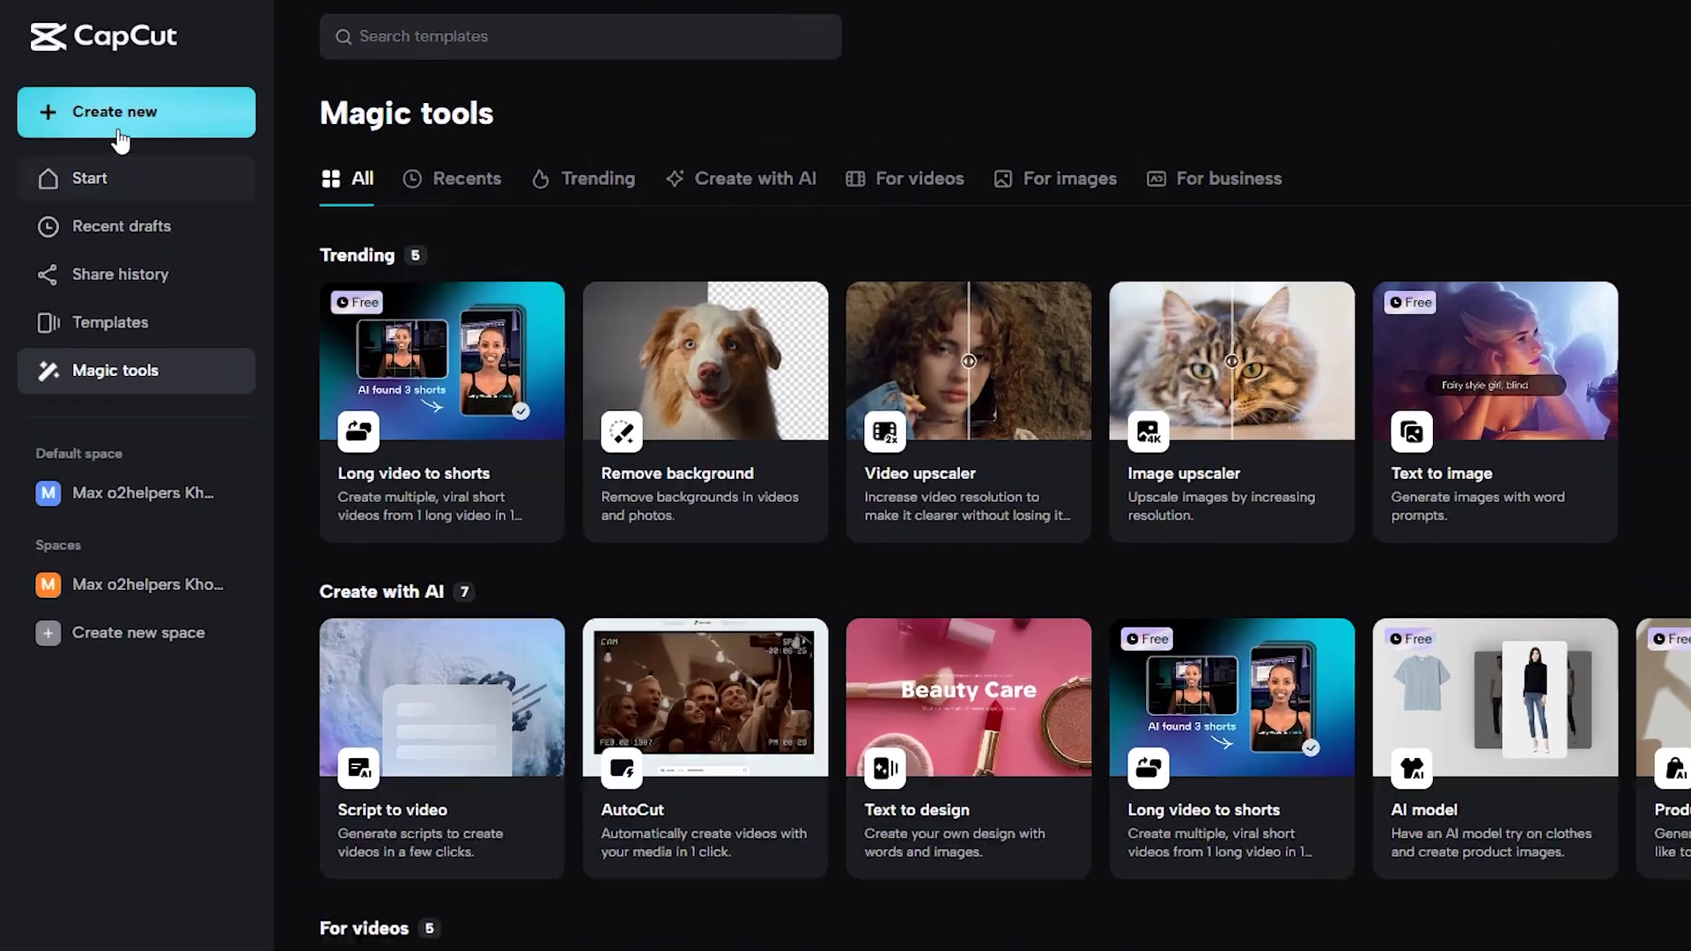
Show the Create new dropdown of formats for a new project.
click(96, 89)
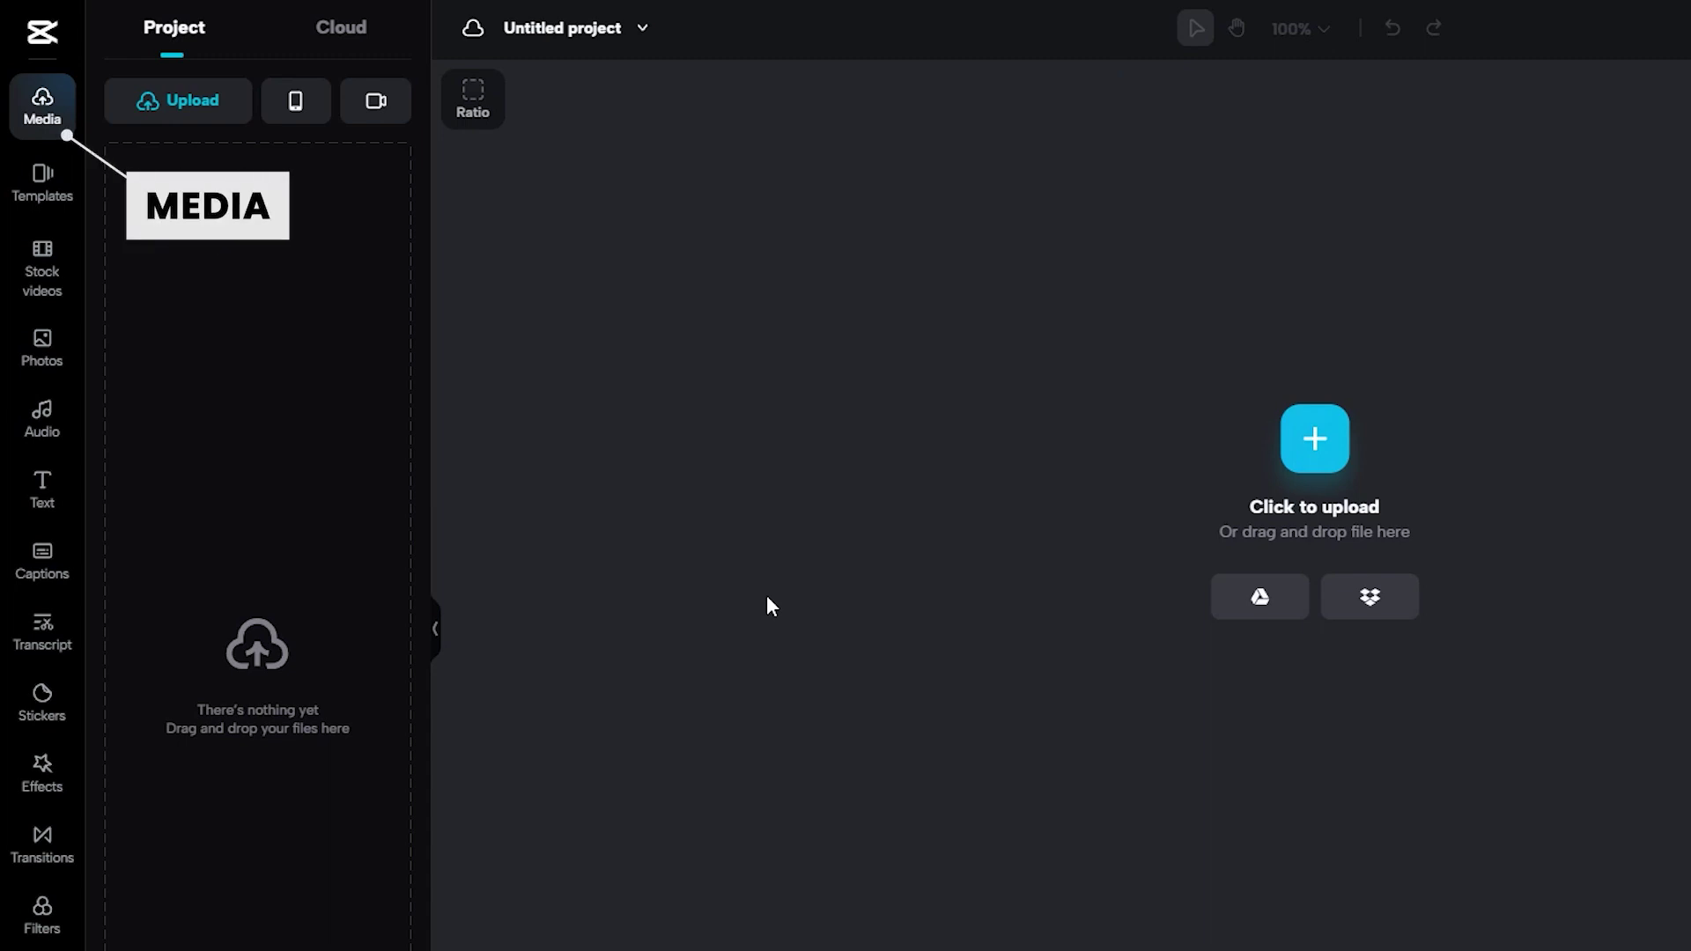
Upload Yellow8.mp4 and clips 4.MOV to 7.MOV from the computer, then view the Cloud storage.
click(184, 122)
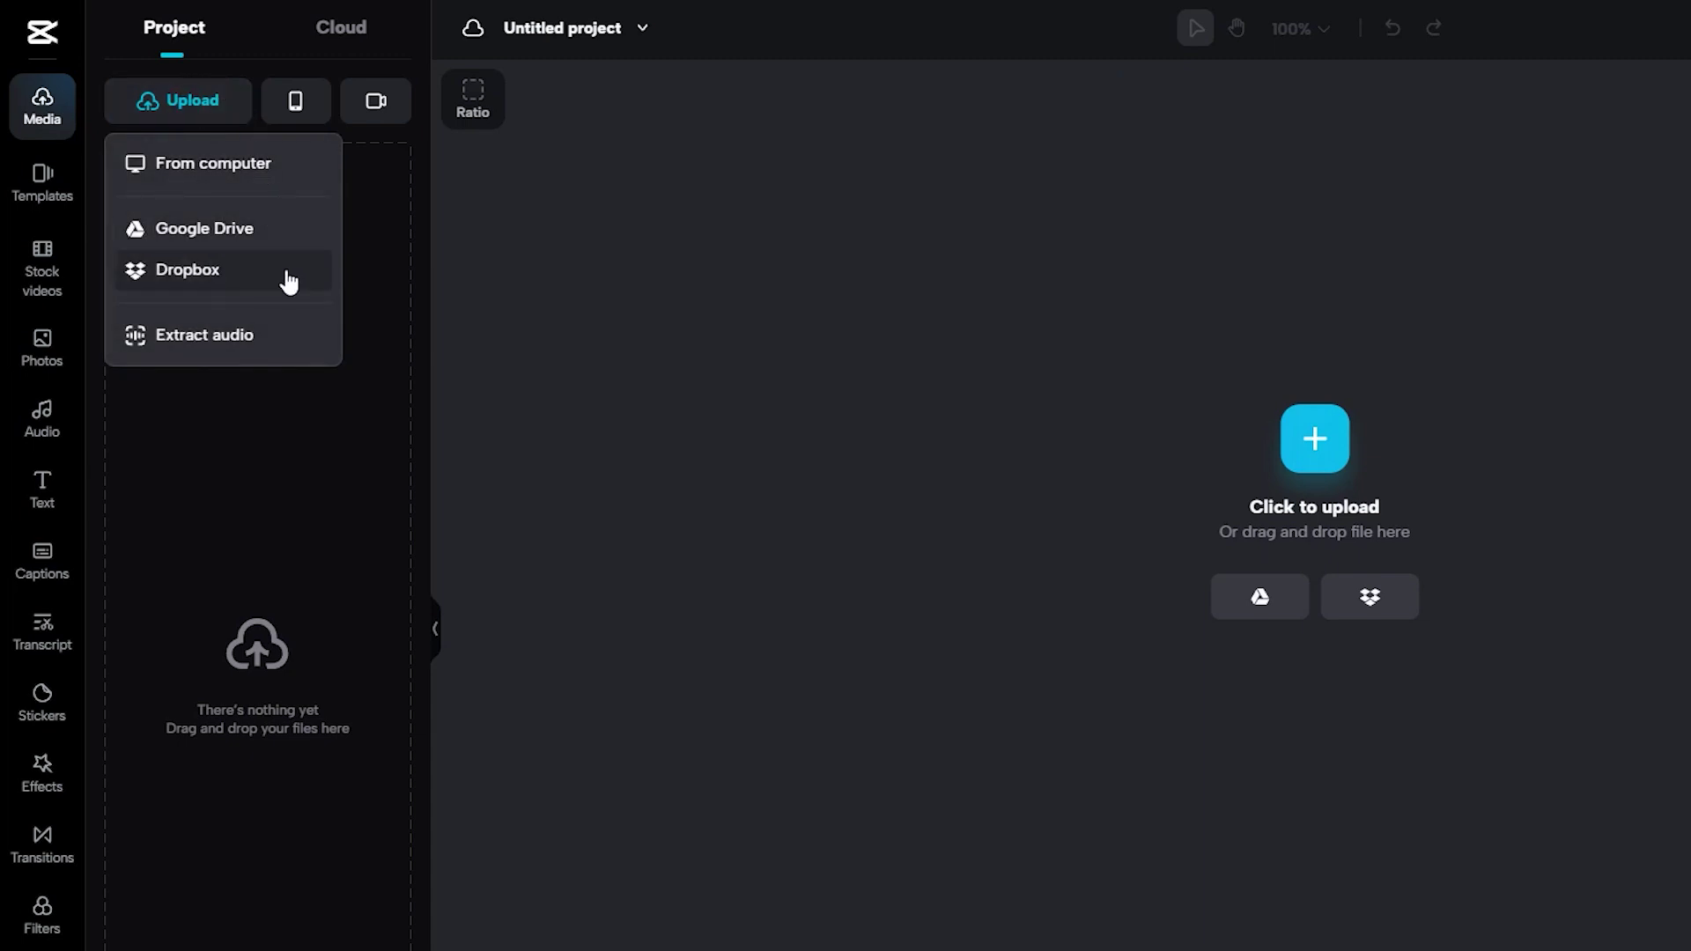
click(275, 170)
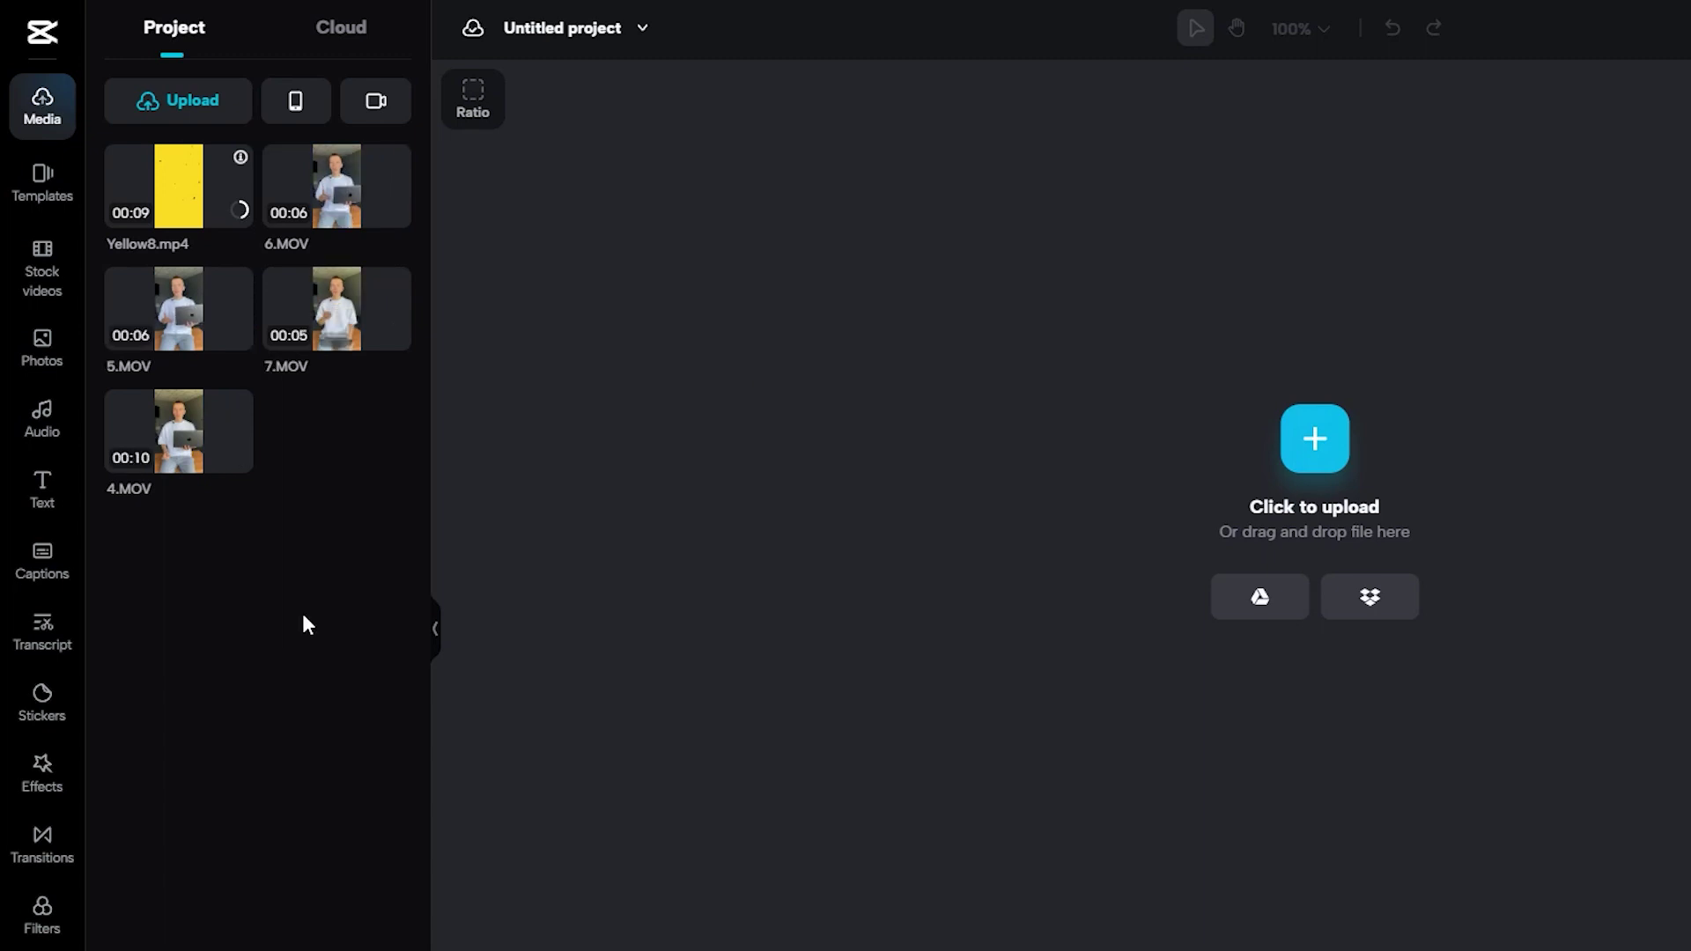
click(345, 34)
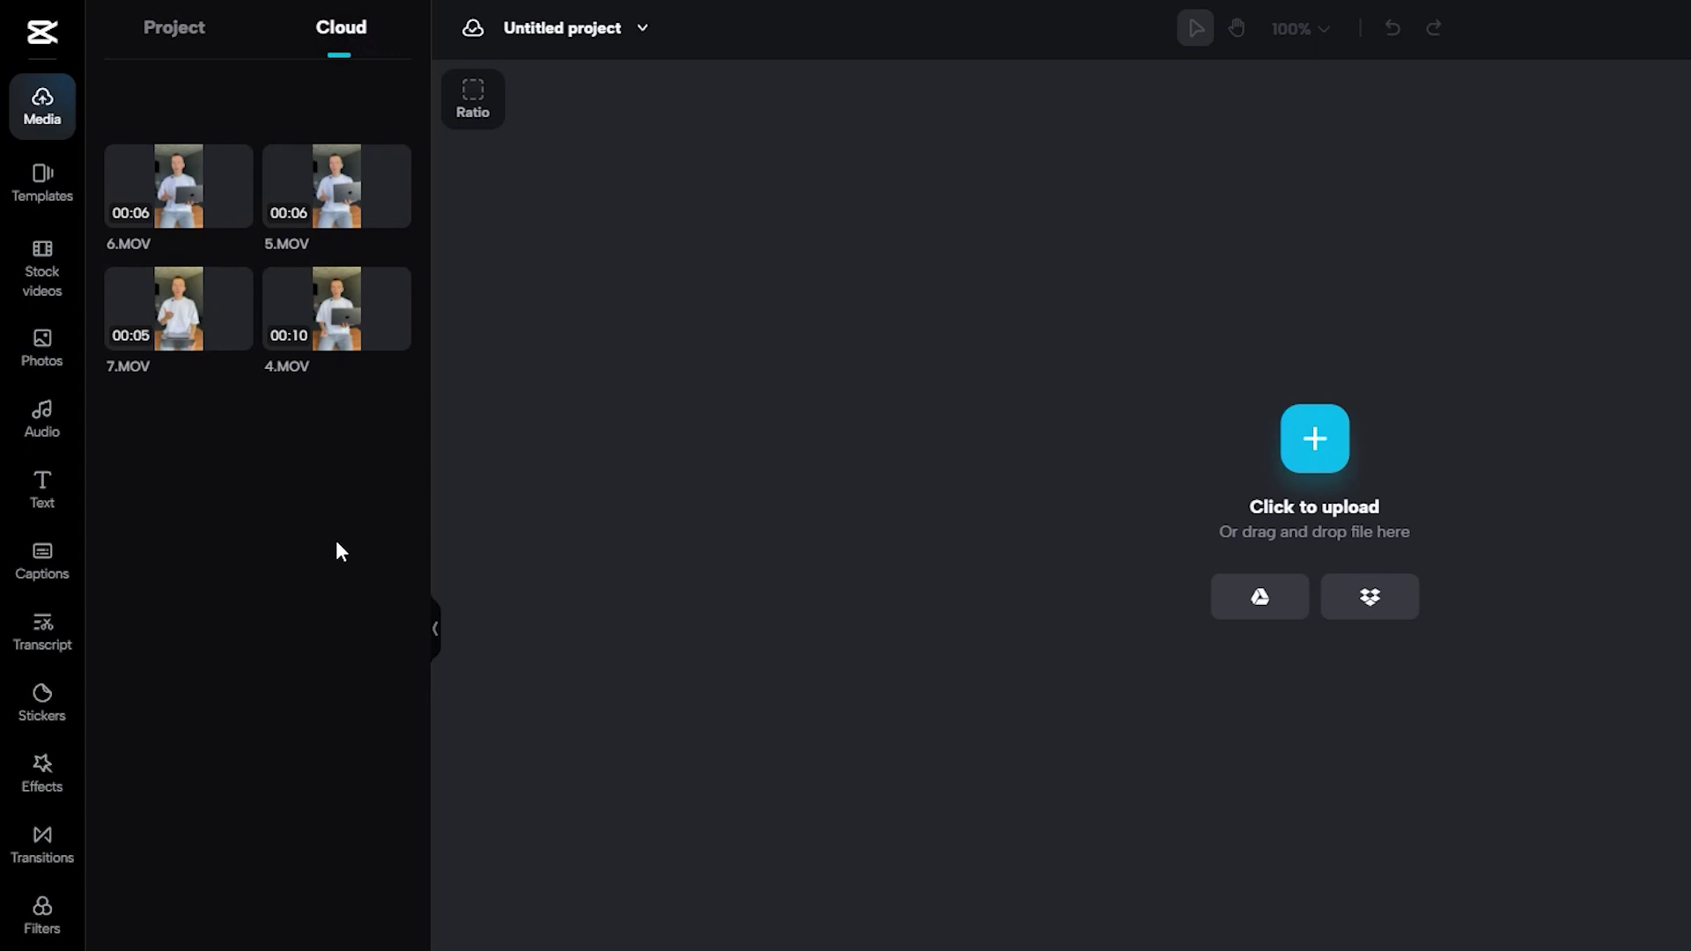
Add 7.MOV, 6.MOV, 5.MOV and 4.MOV from the project media to the timeline.
click(174, 28)
click(339, 350)
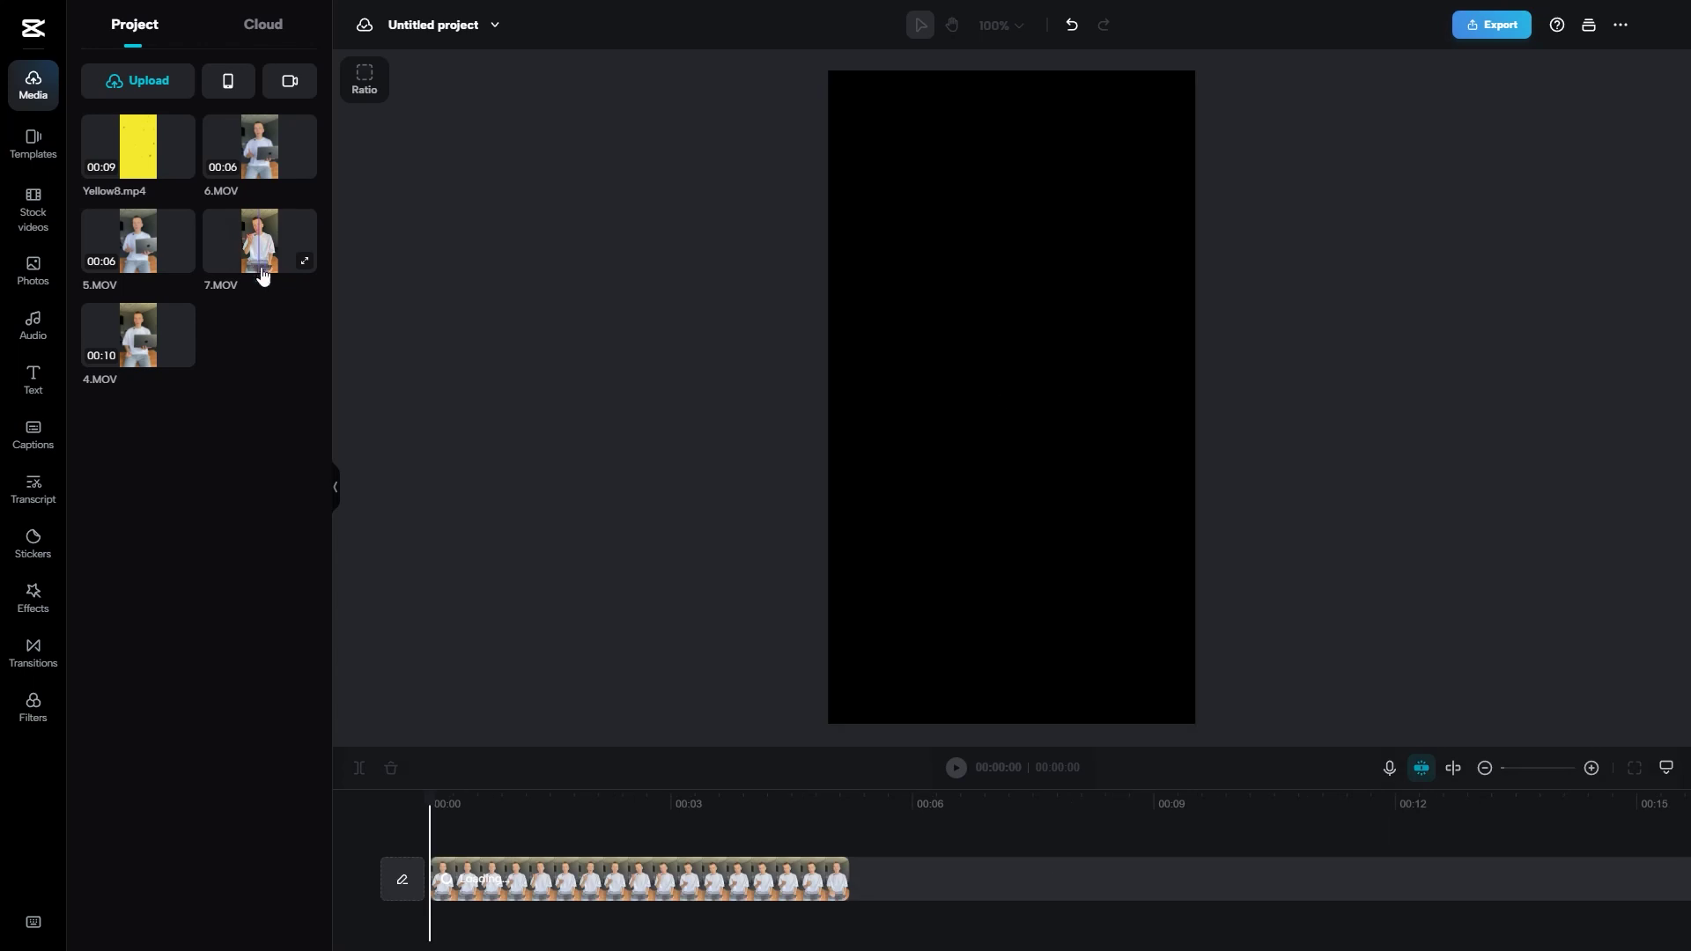
click(259, 145)
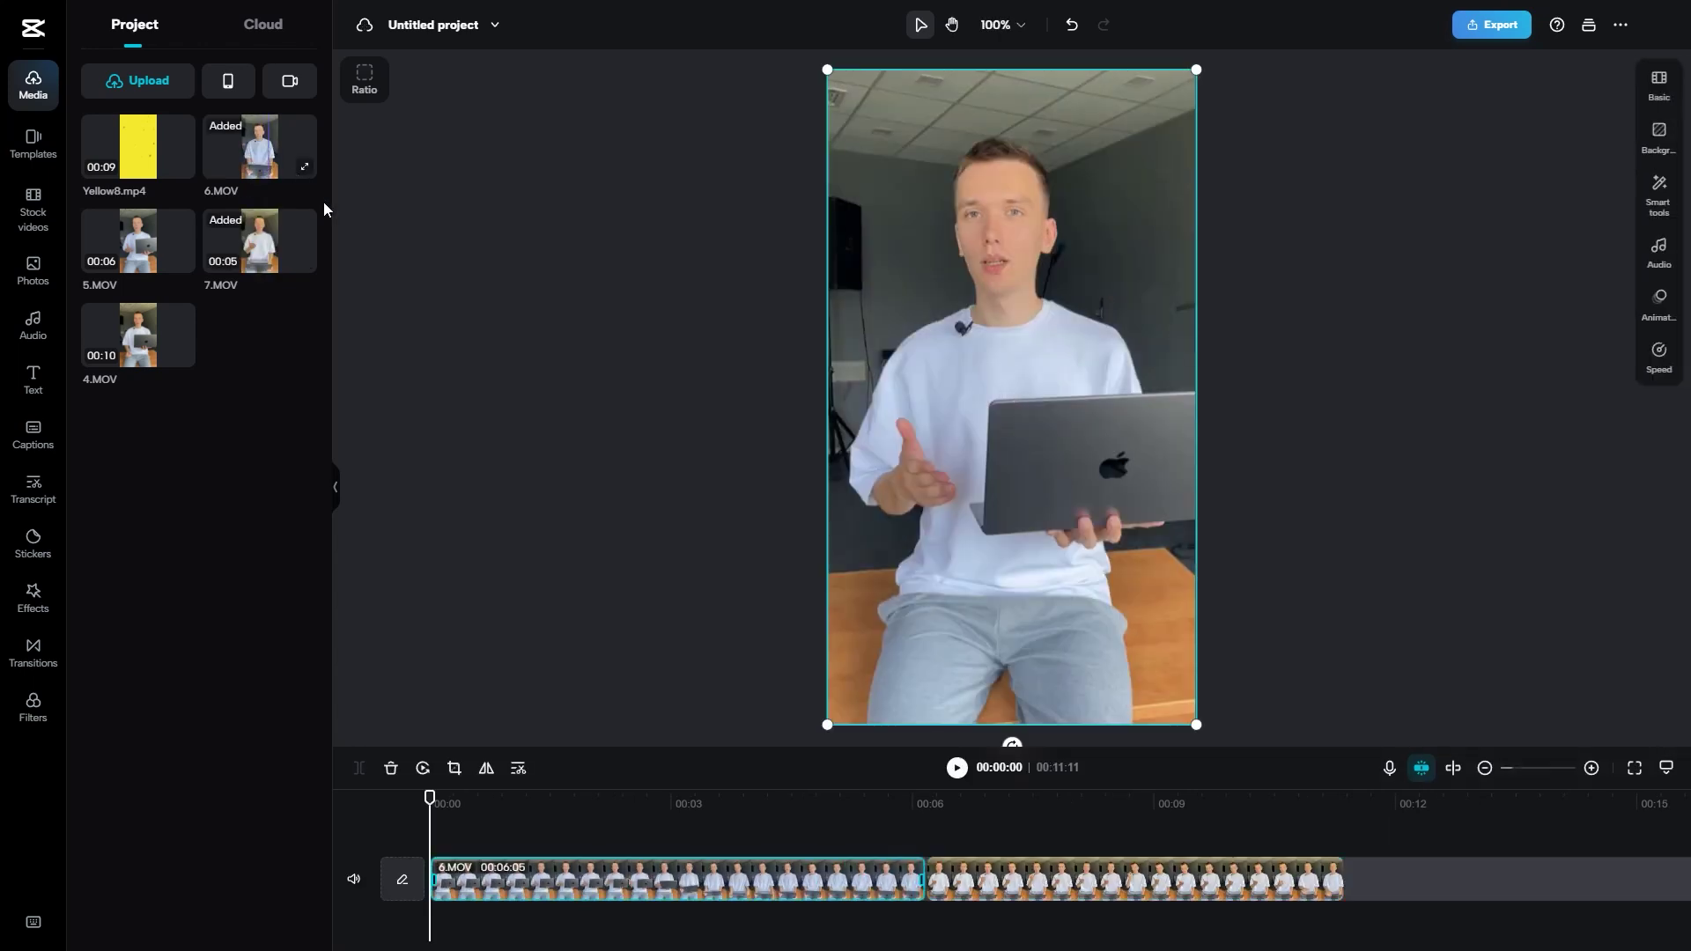
click(172, 260)
click(172, 348)
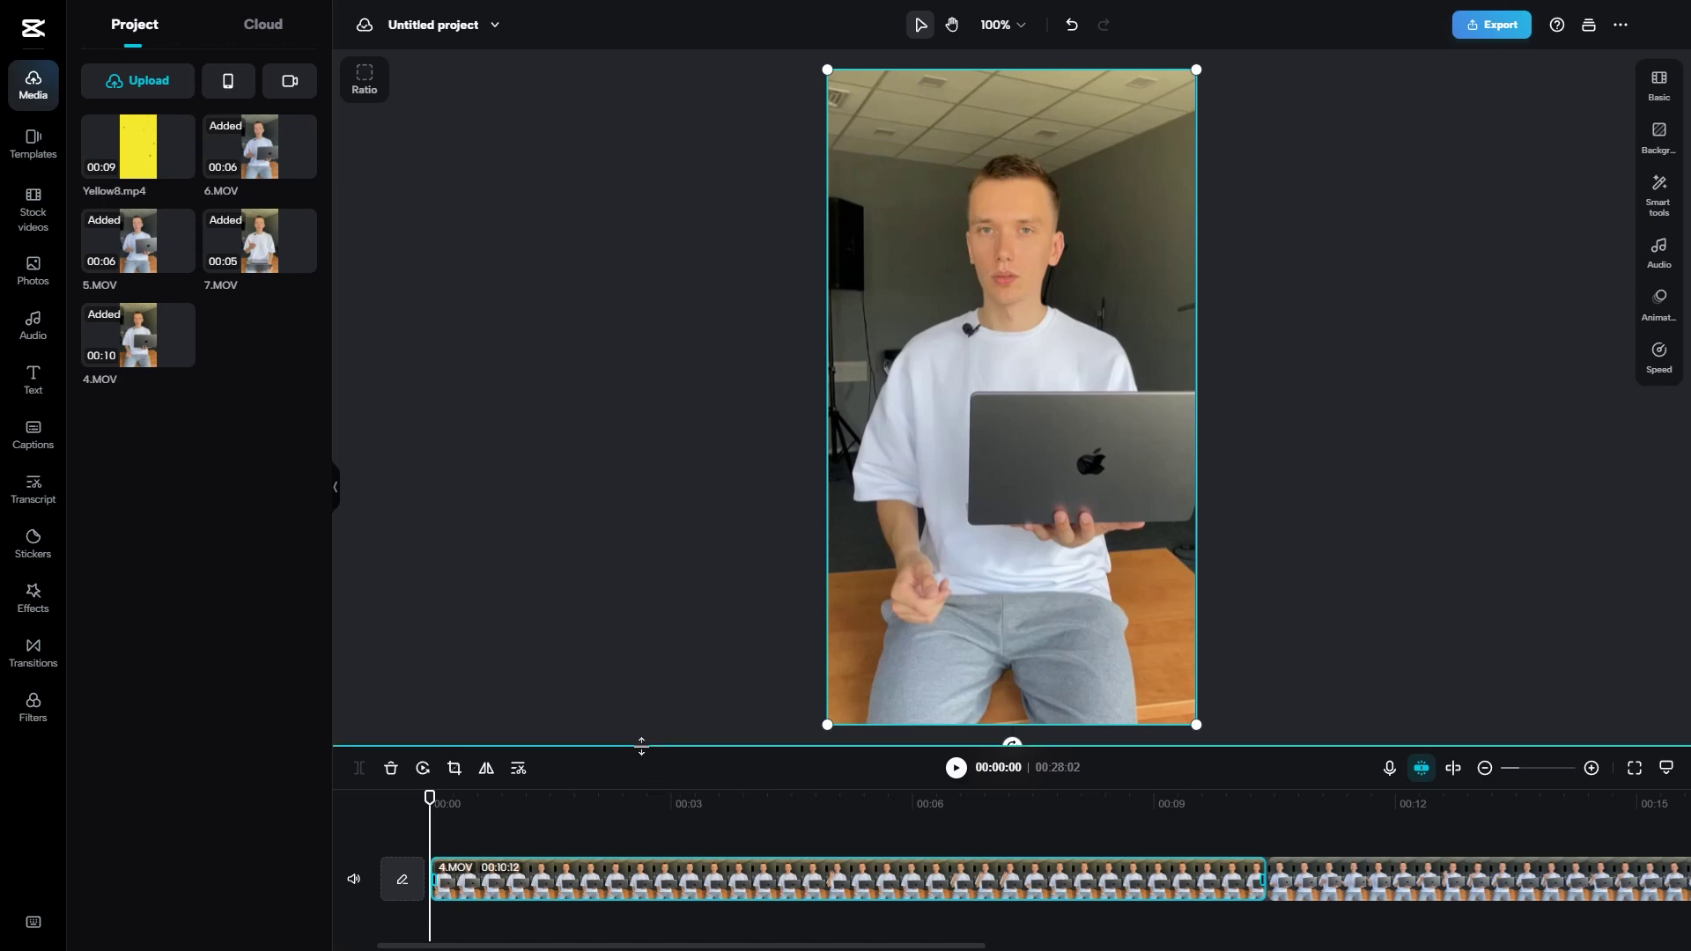
Trim 4.MOV so it ends near 00:02:23.
key(w)
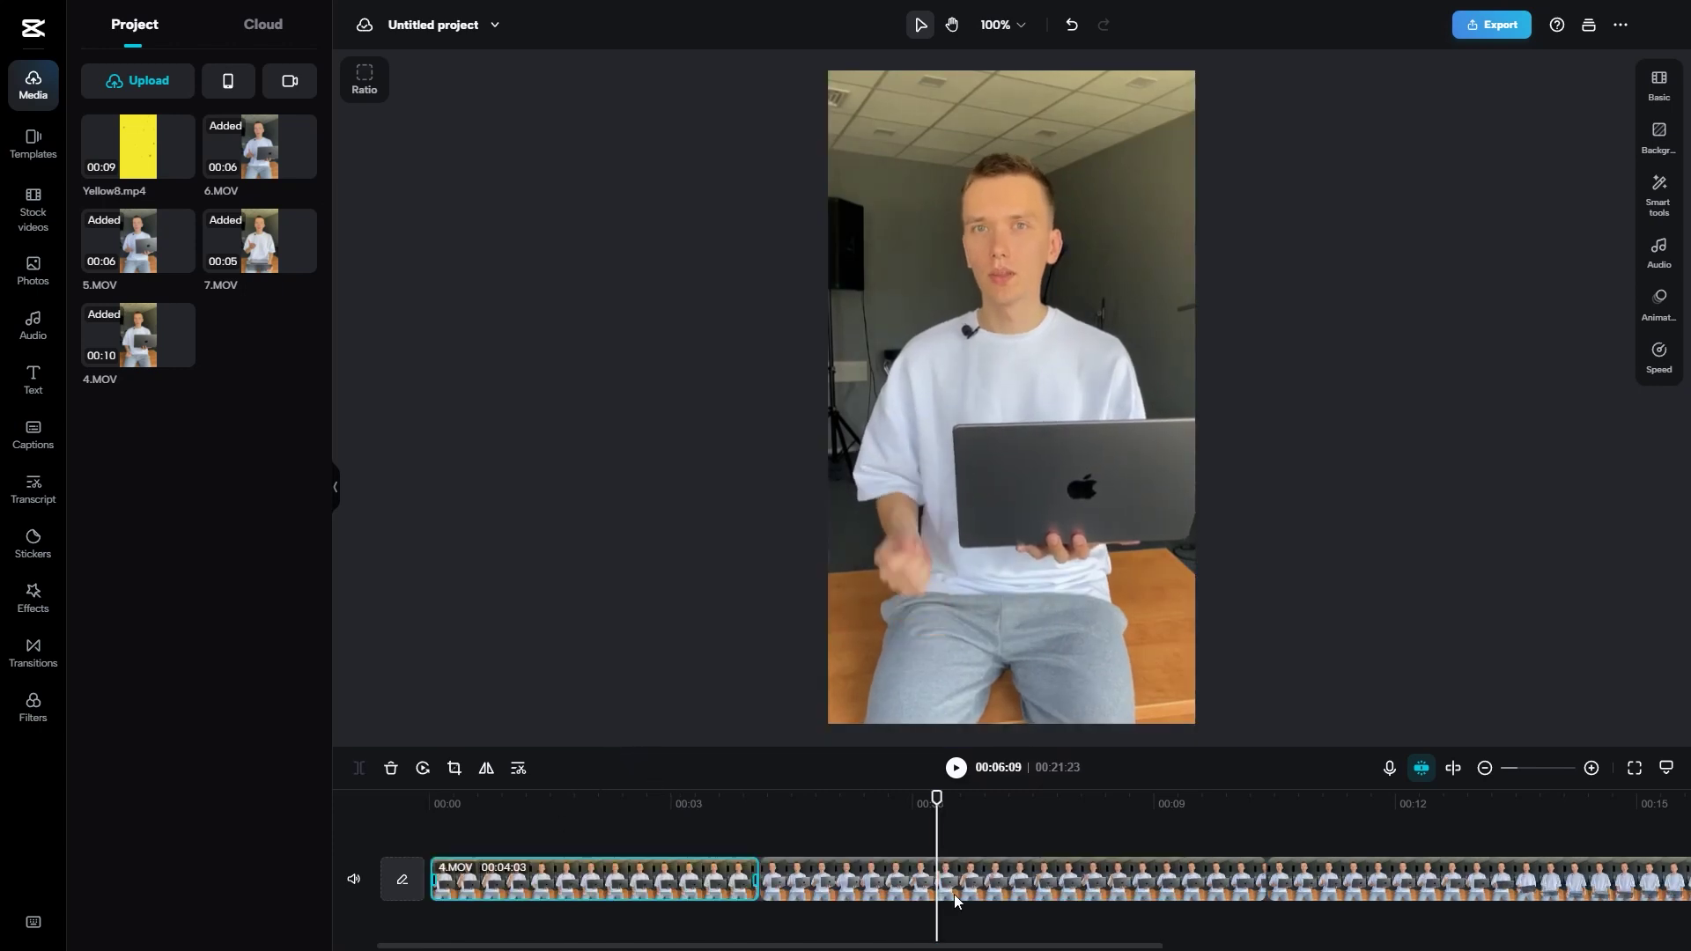
click(558, 805)
click(736, 804)
click(657, 804)
key(w)
Split 5.MOV at the playhead and delete the leftover piece.
click(1113, 804)
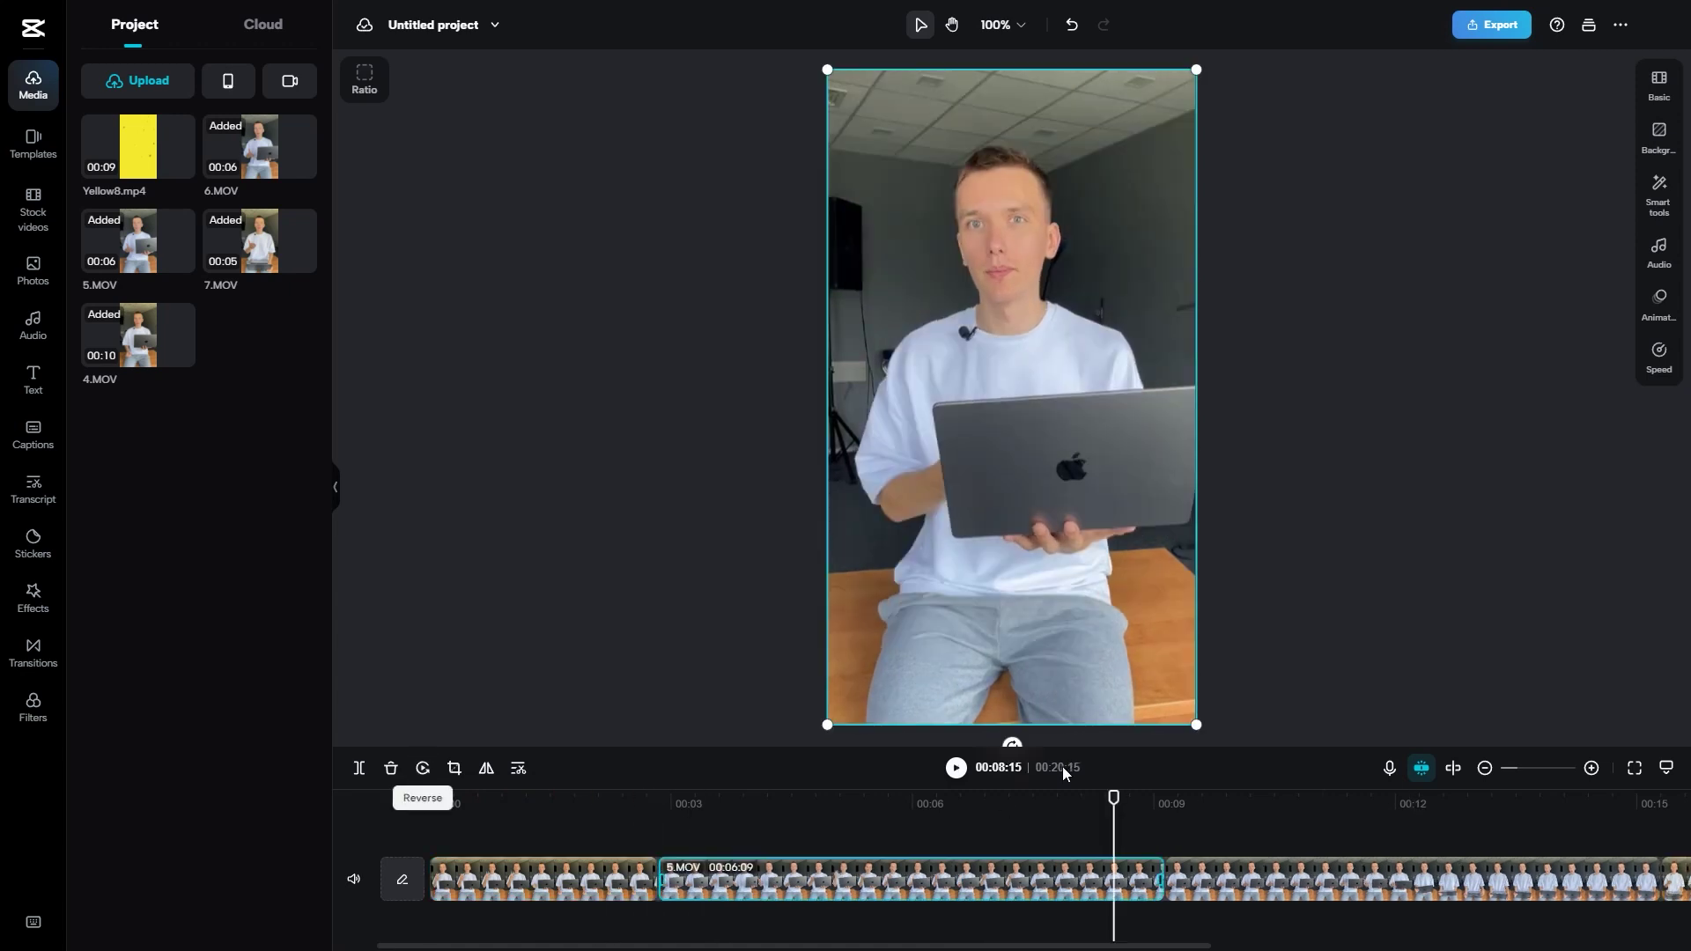
click(362, 772)
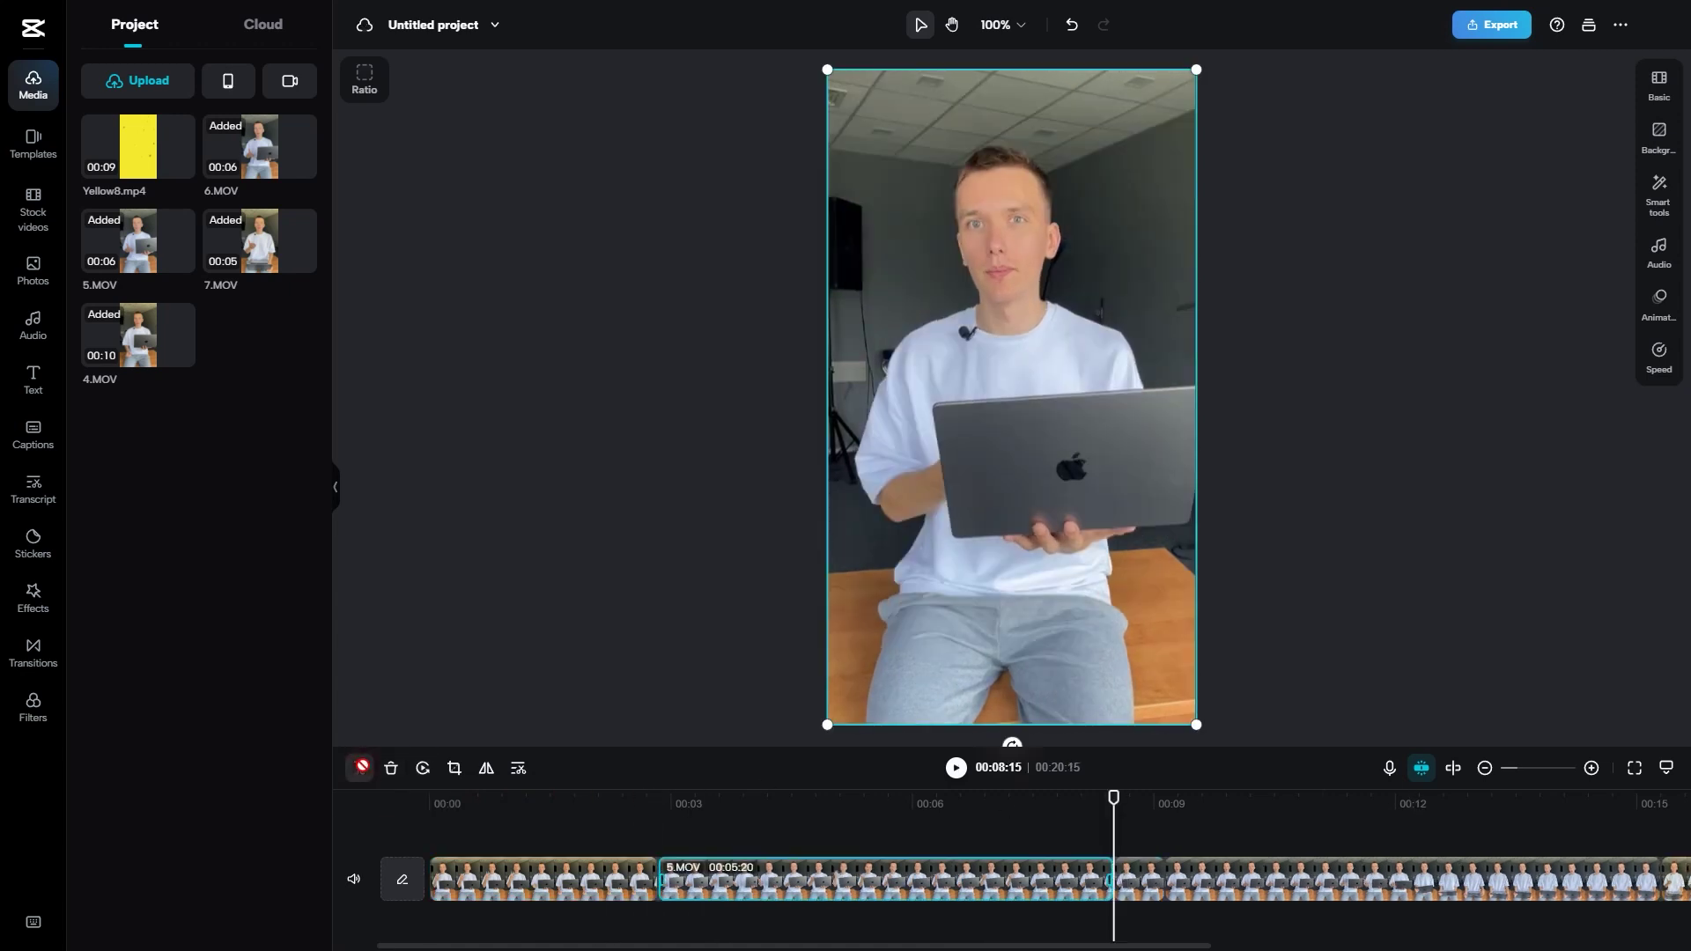
click(1153, 872)
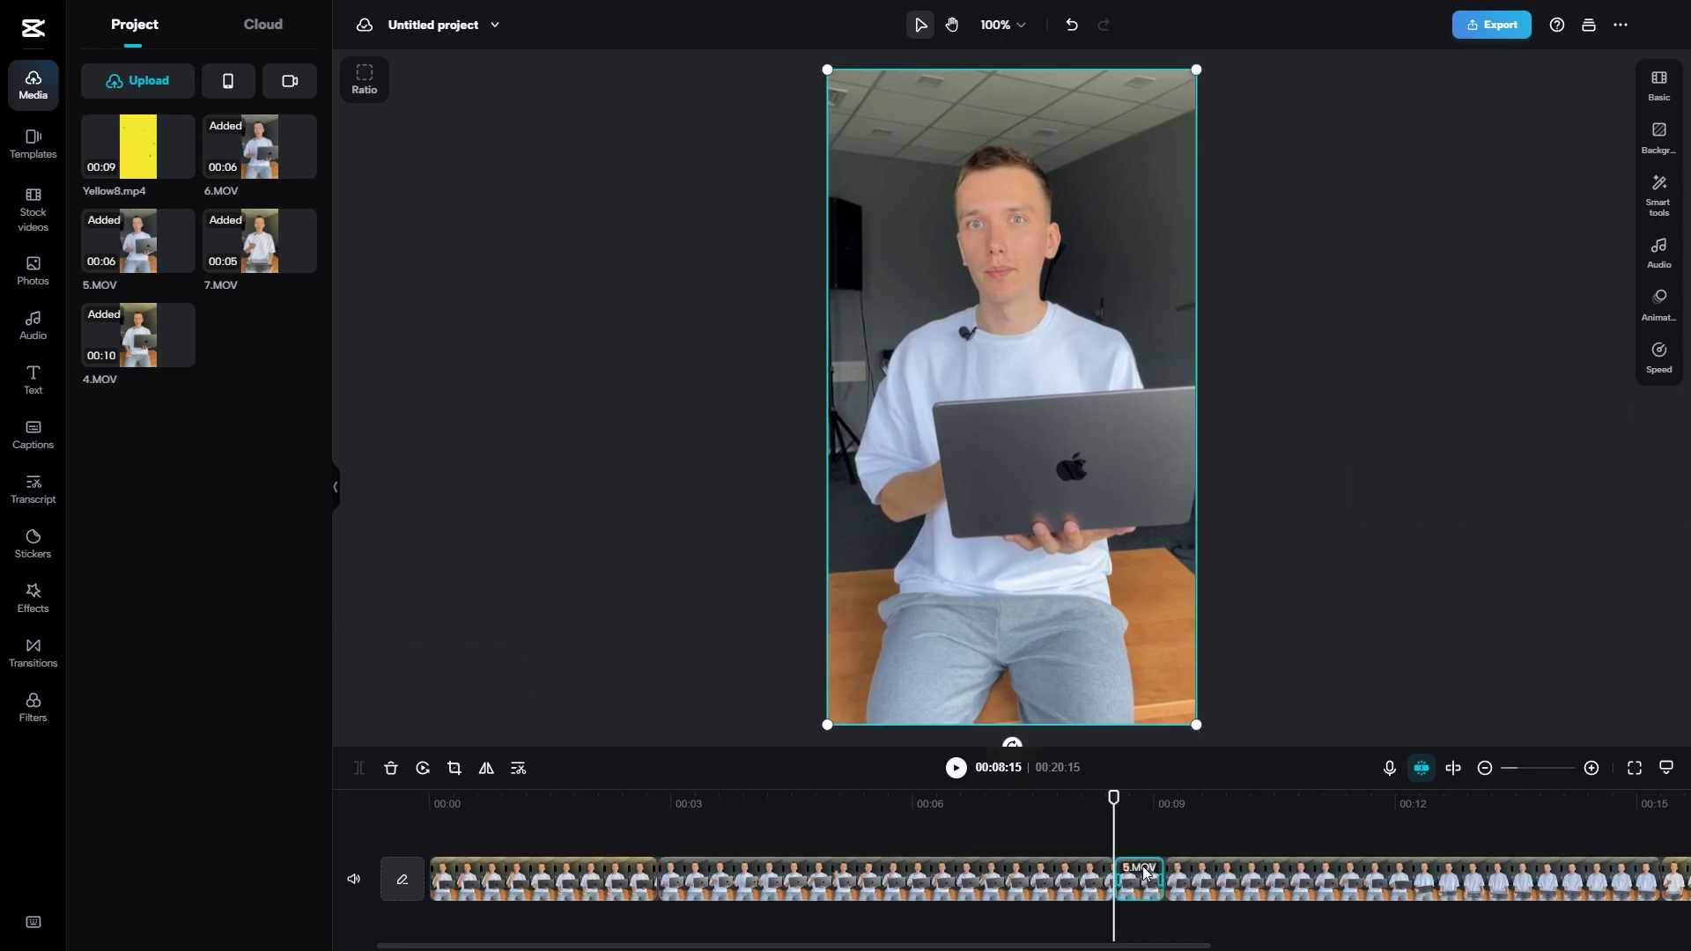
key(Delete)
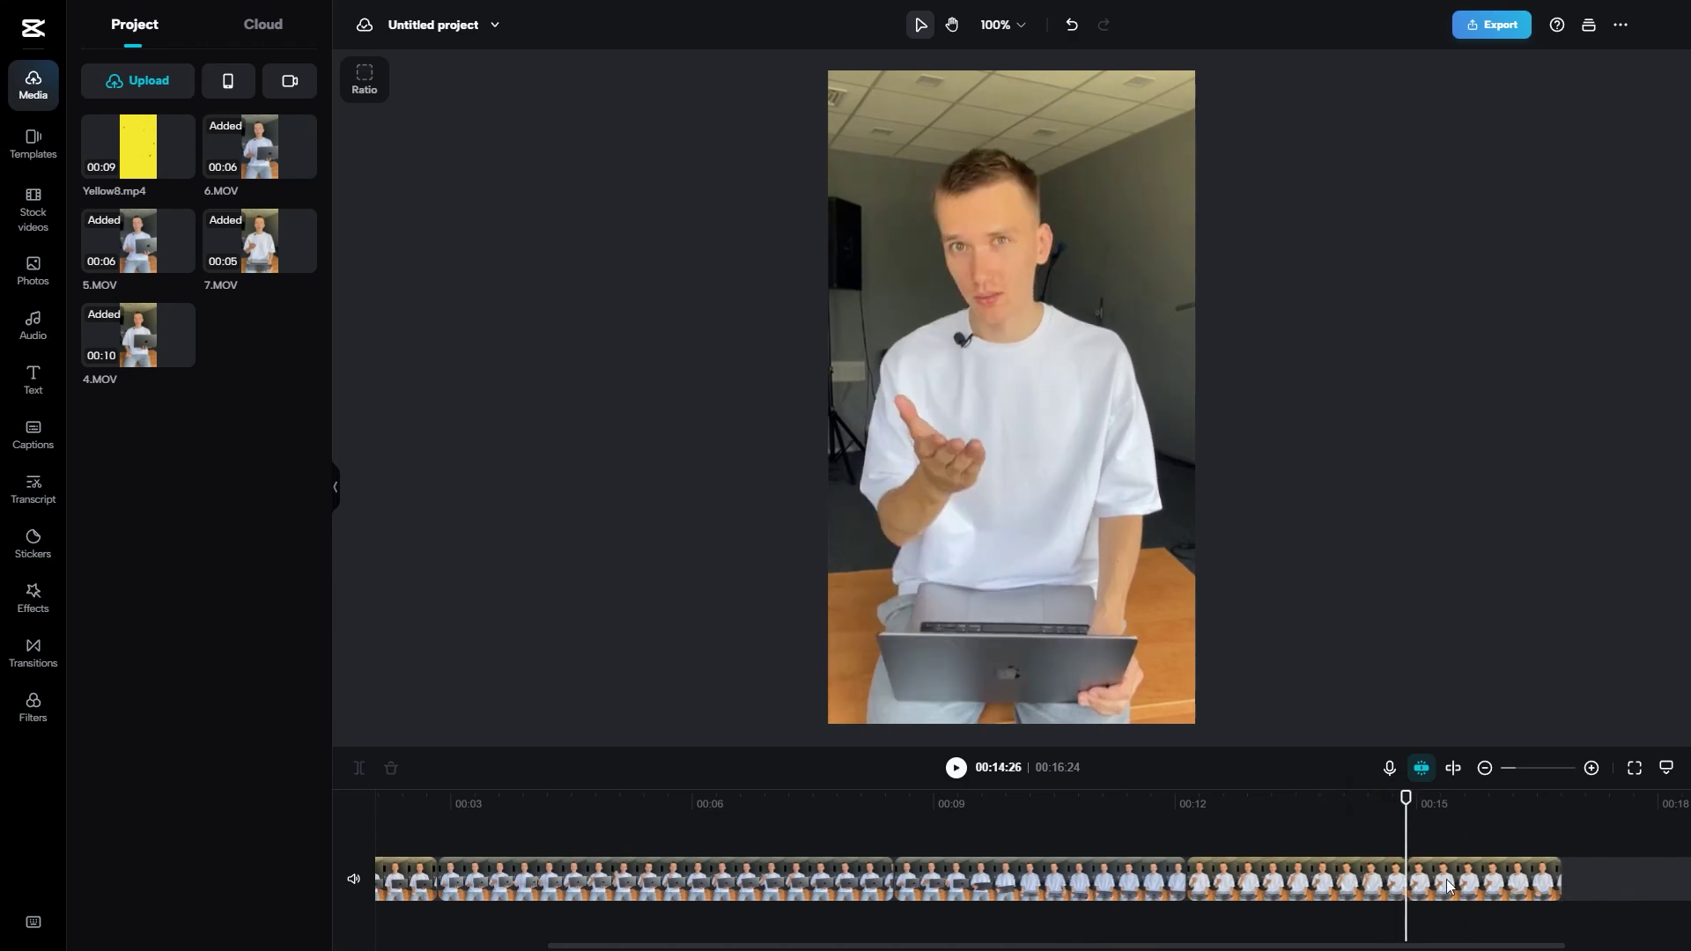
Review the 15-second edit in playback, including from around 00:09:04.
click(1446, 879)
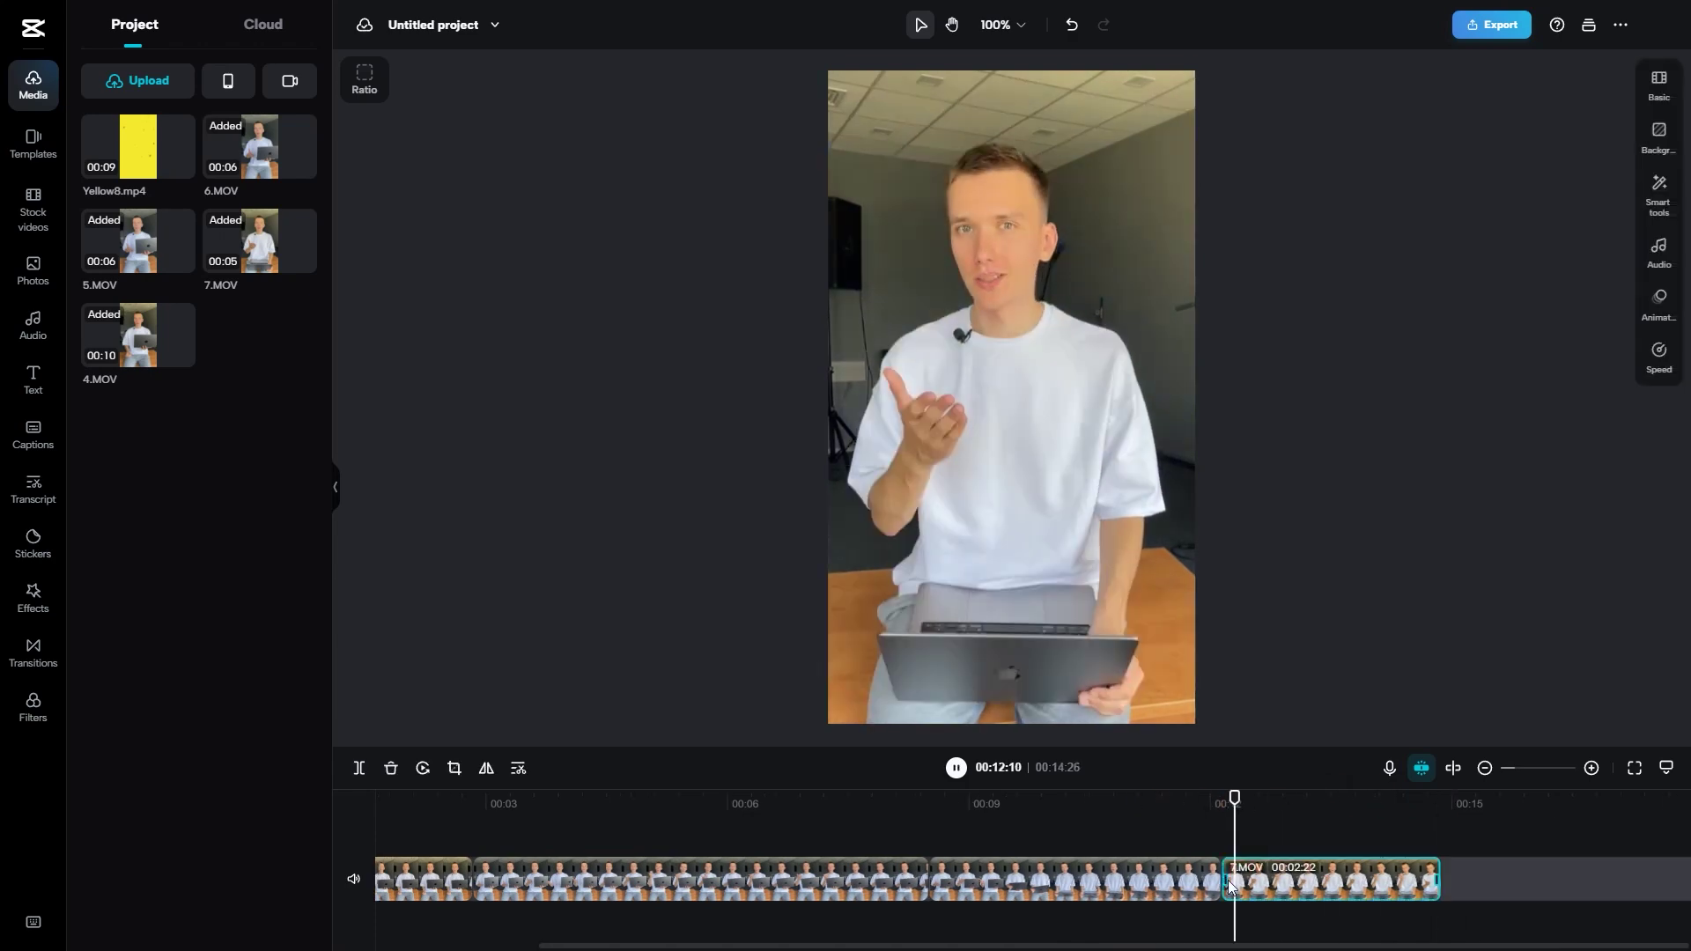
key(space)
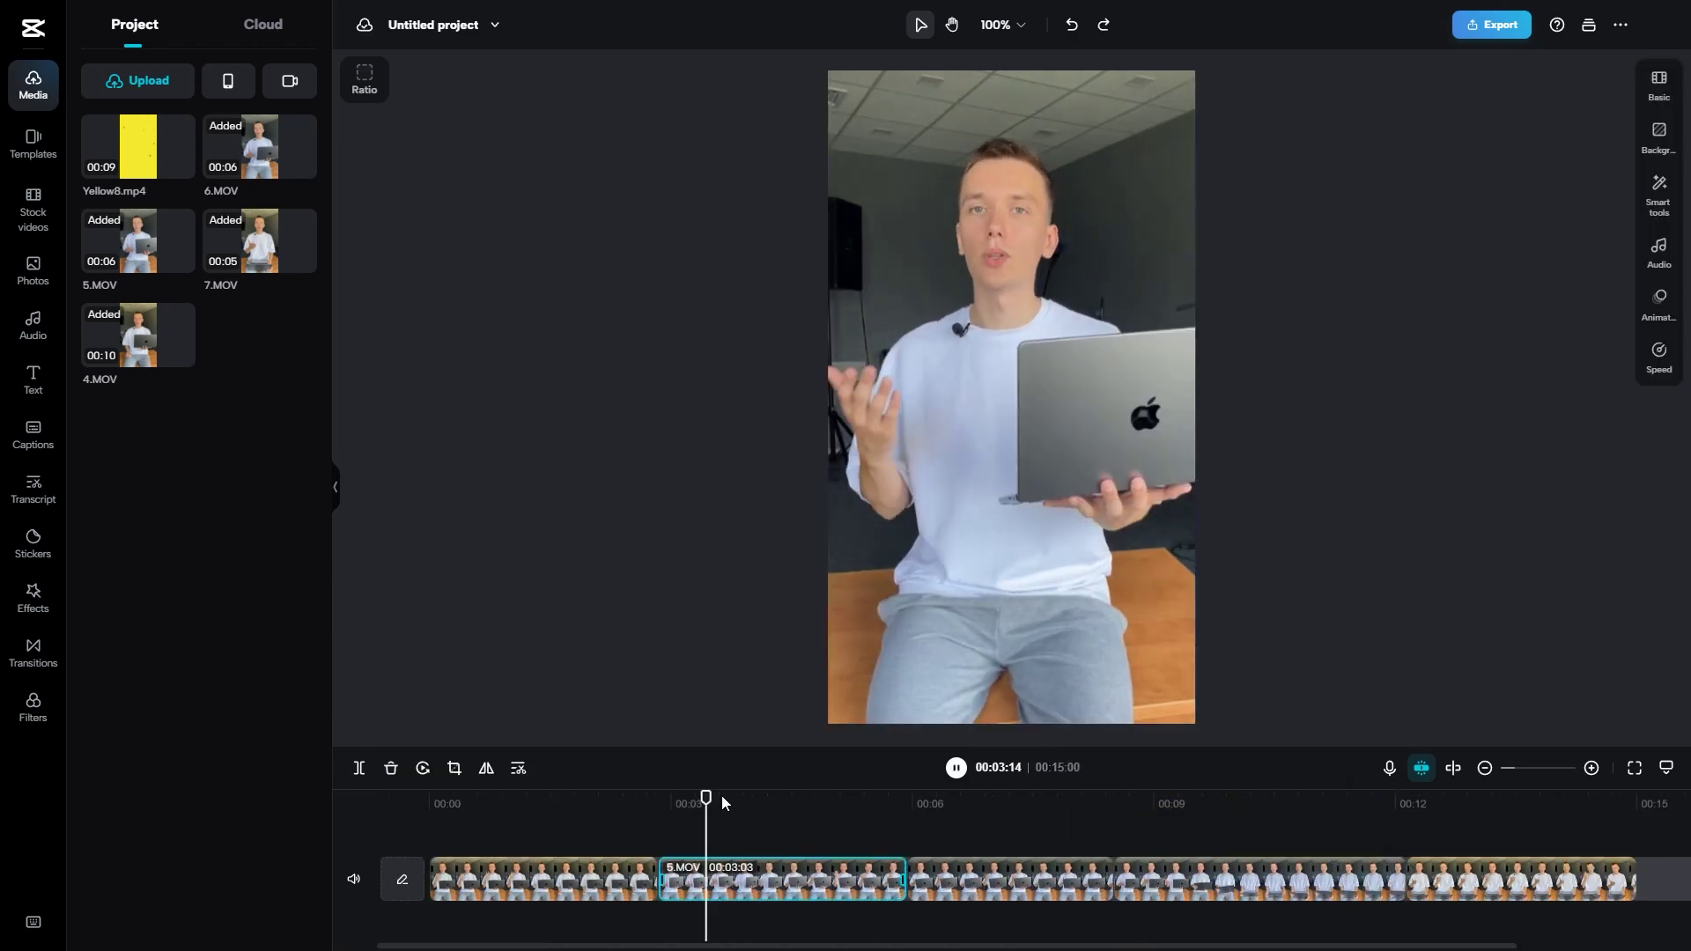
drag(717, 799, 1164, 798)
key(space)
click(1530, 879)
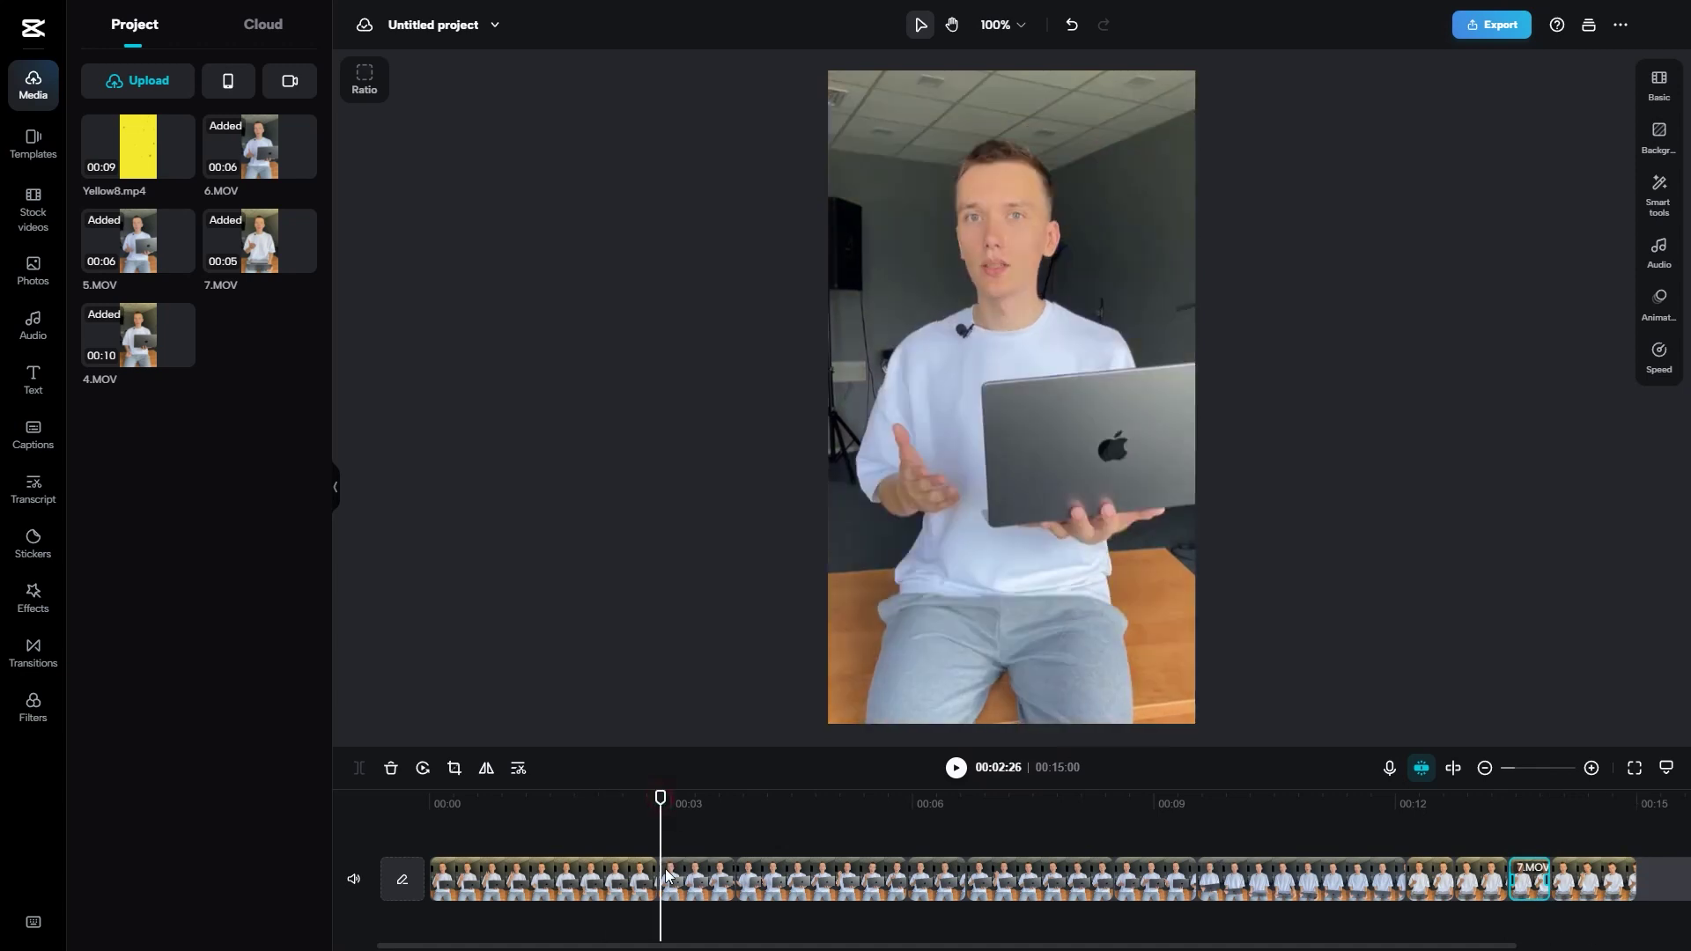
click(667, 874)
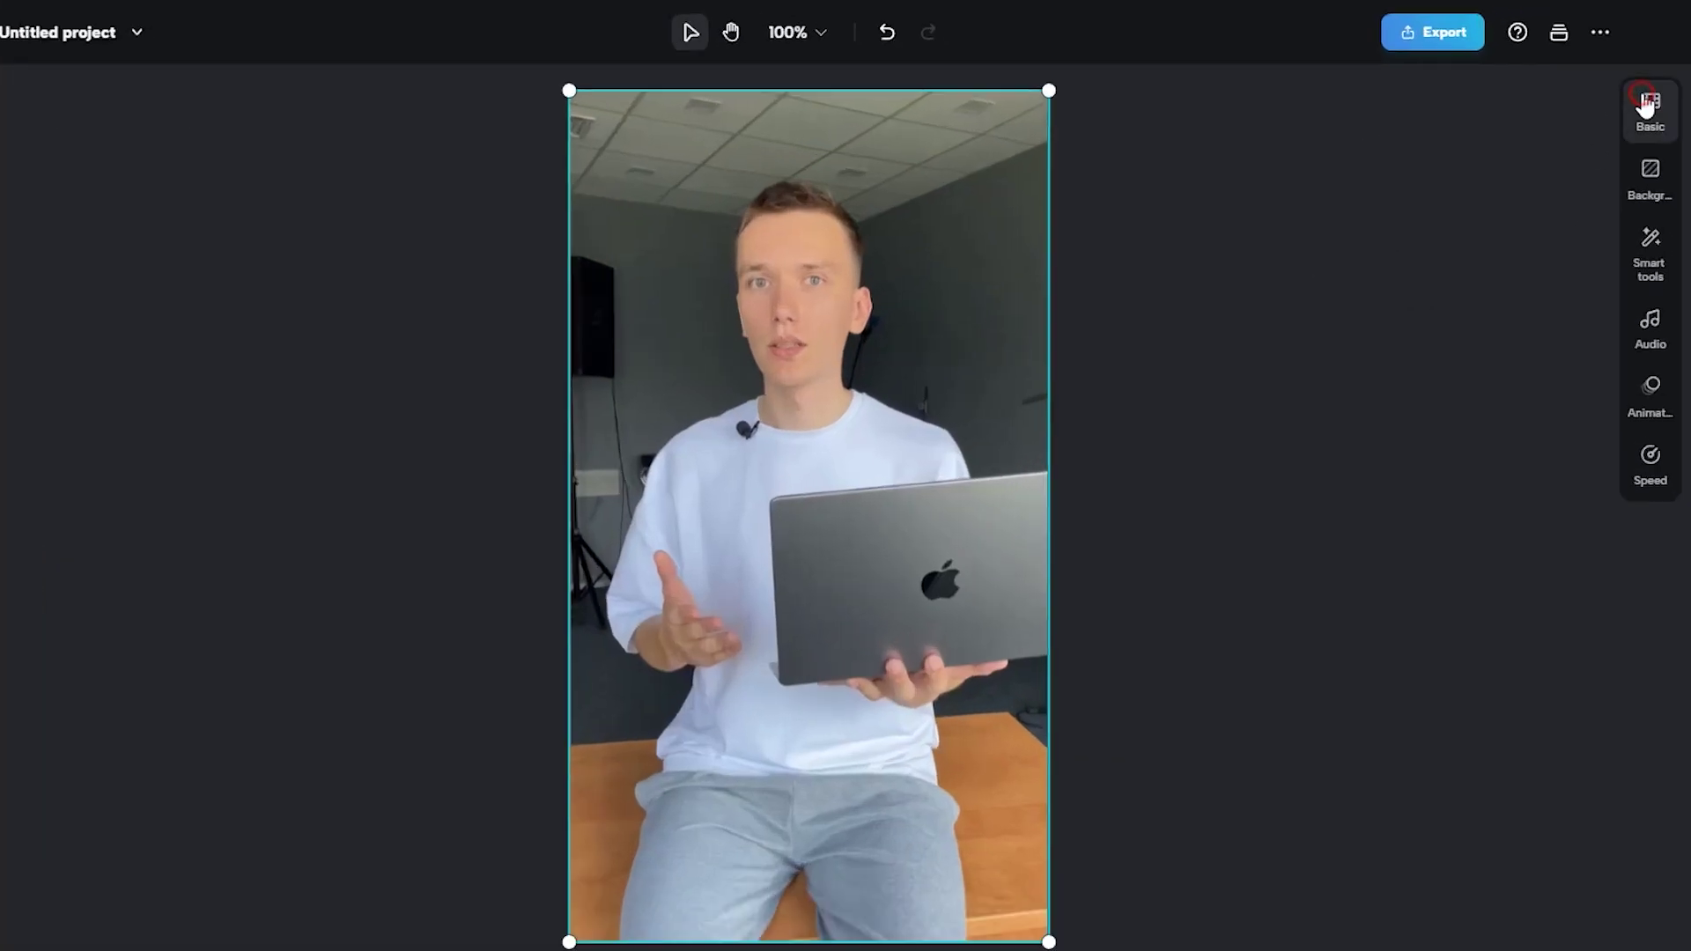
click(1647, 104)
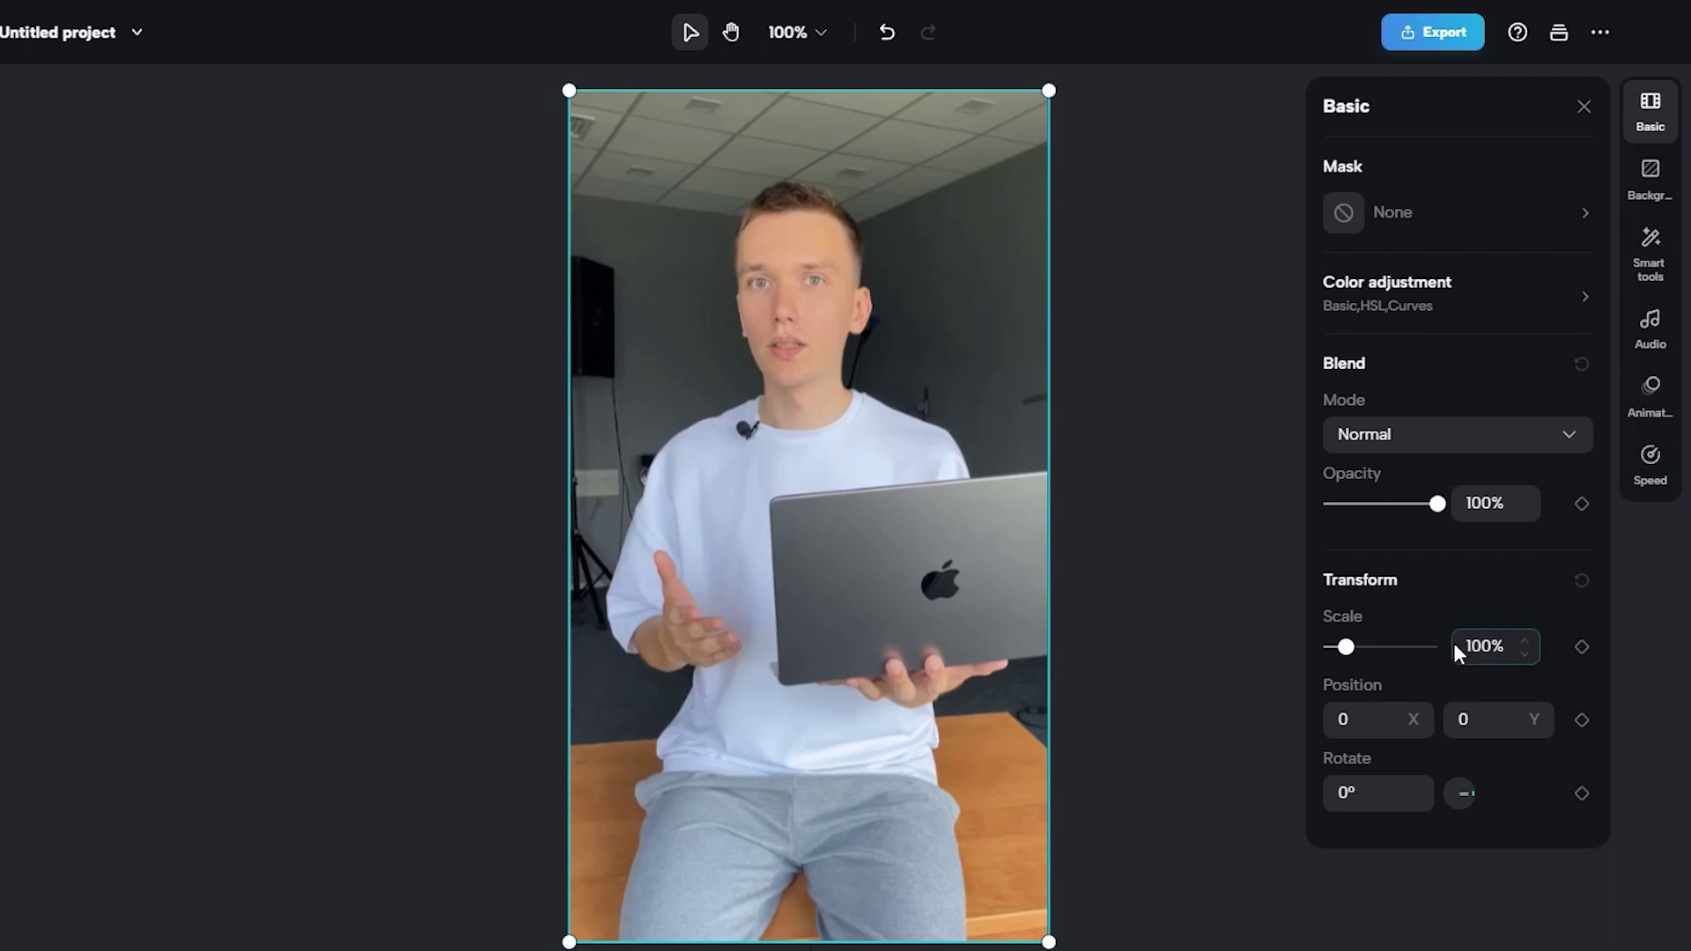
scroll(1494, 664, up, 3)
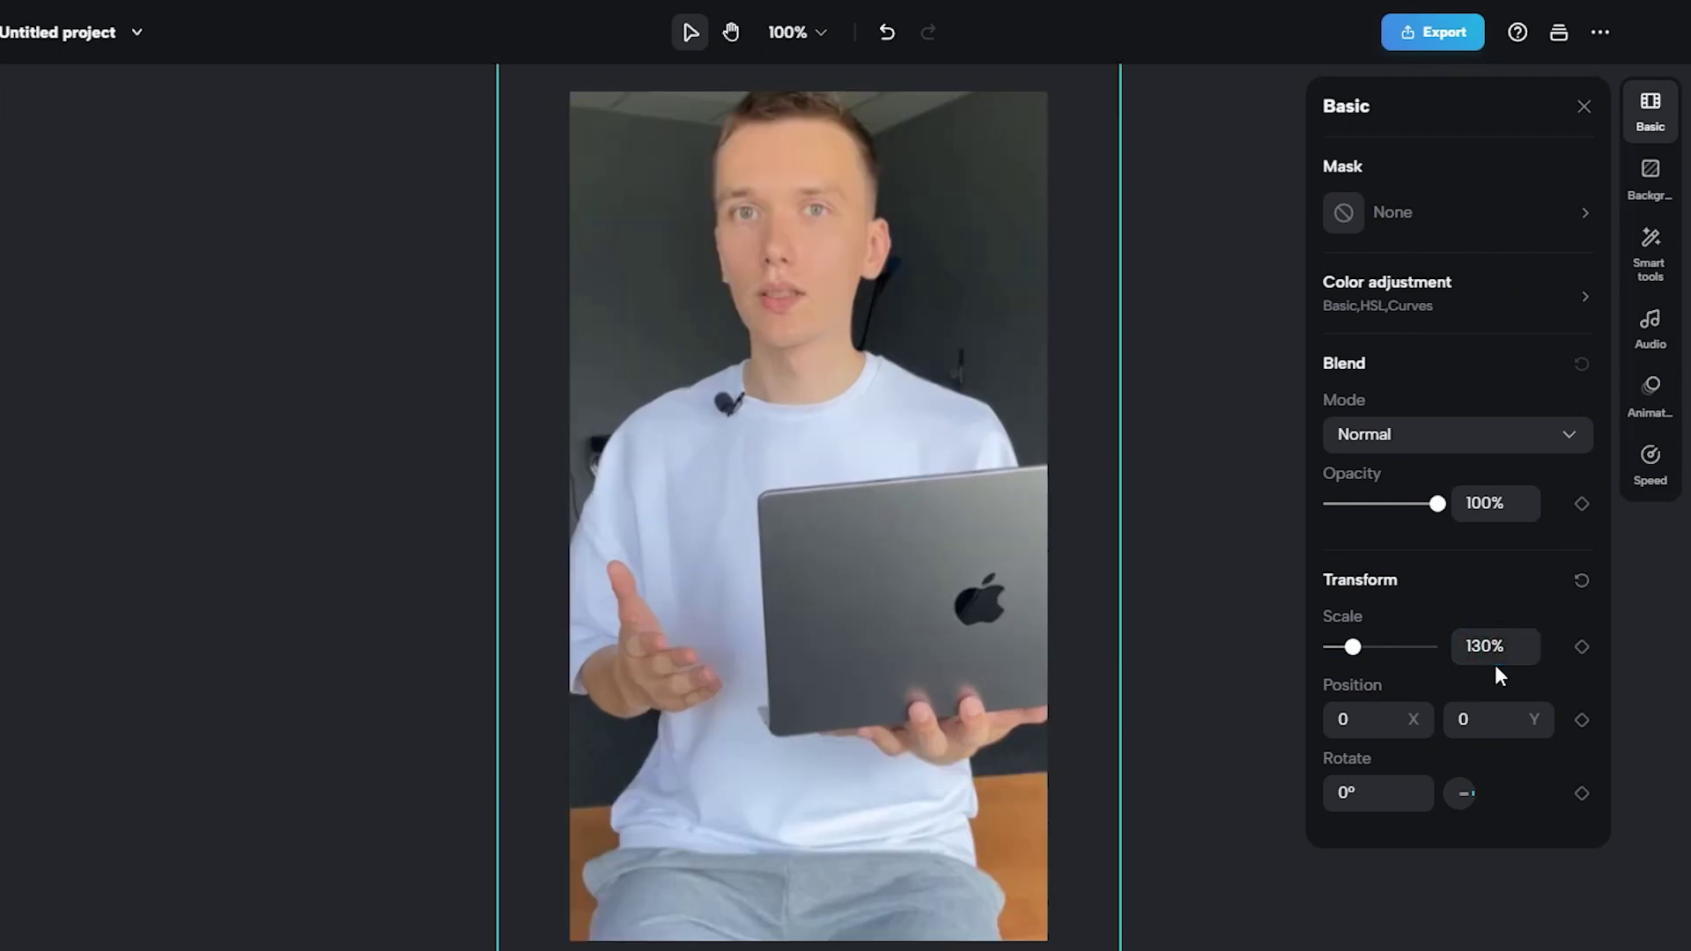
click(1419, 722)
text(6)
scroll(1508, 722, down, 5)
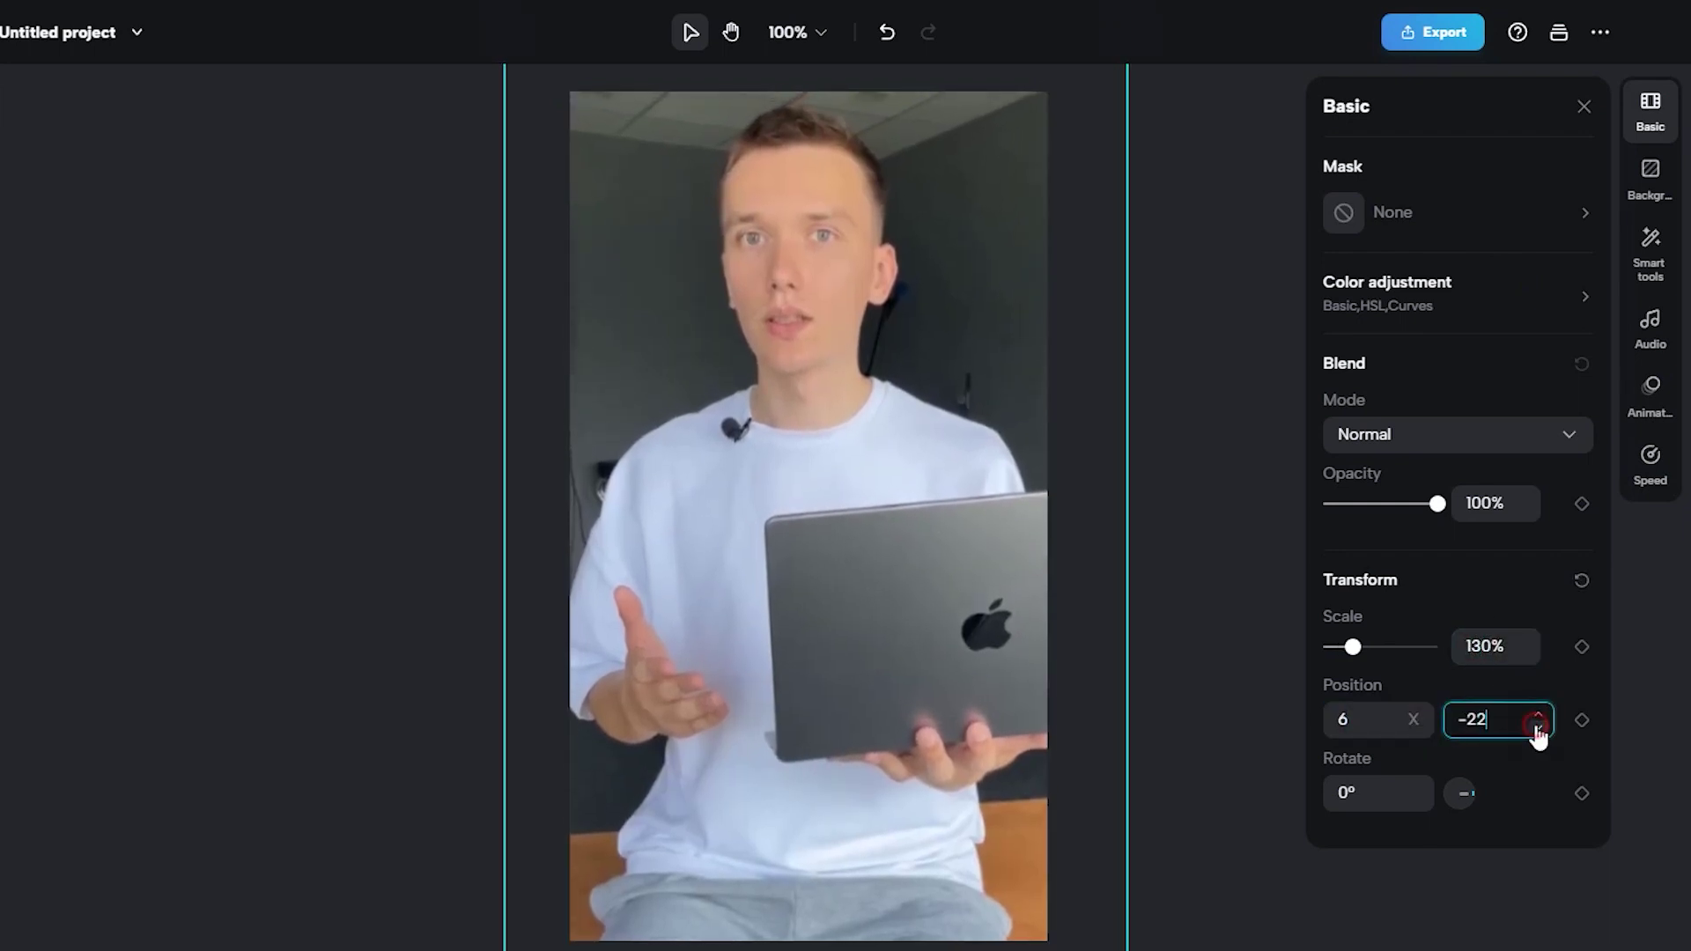
drag(691, 474, 695, 501)
click(1581, 580)
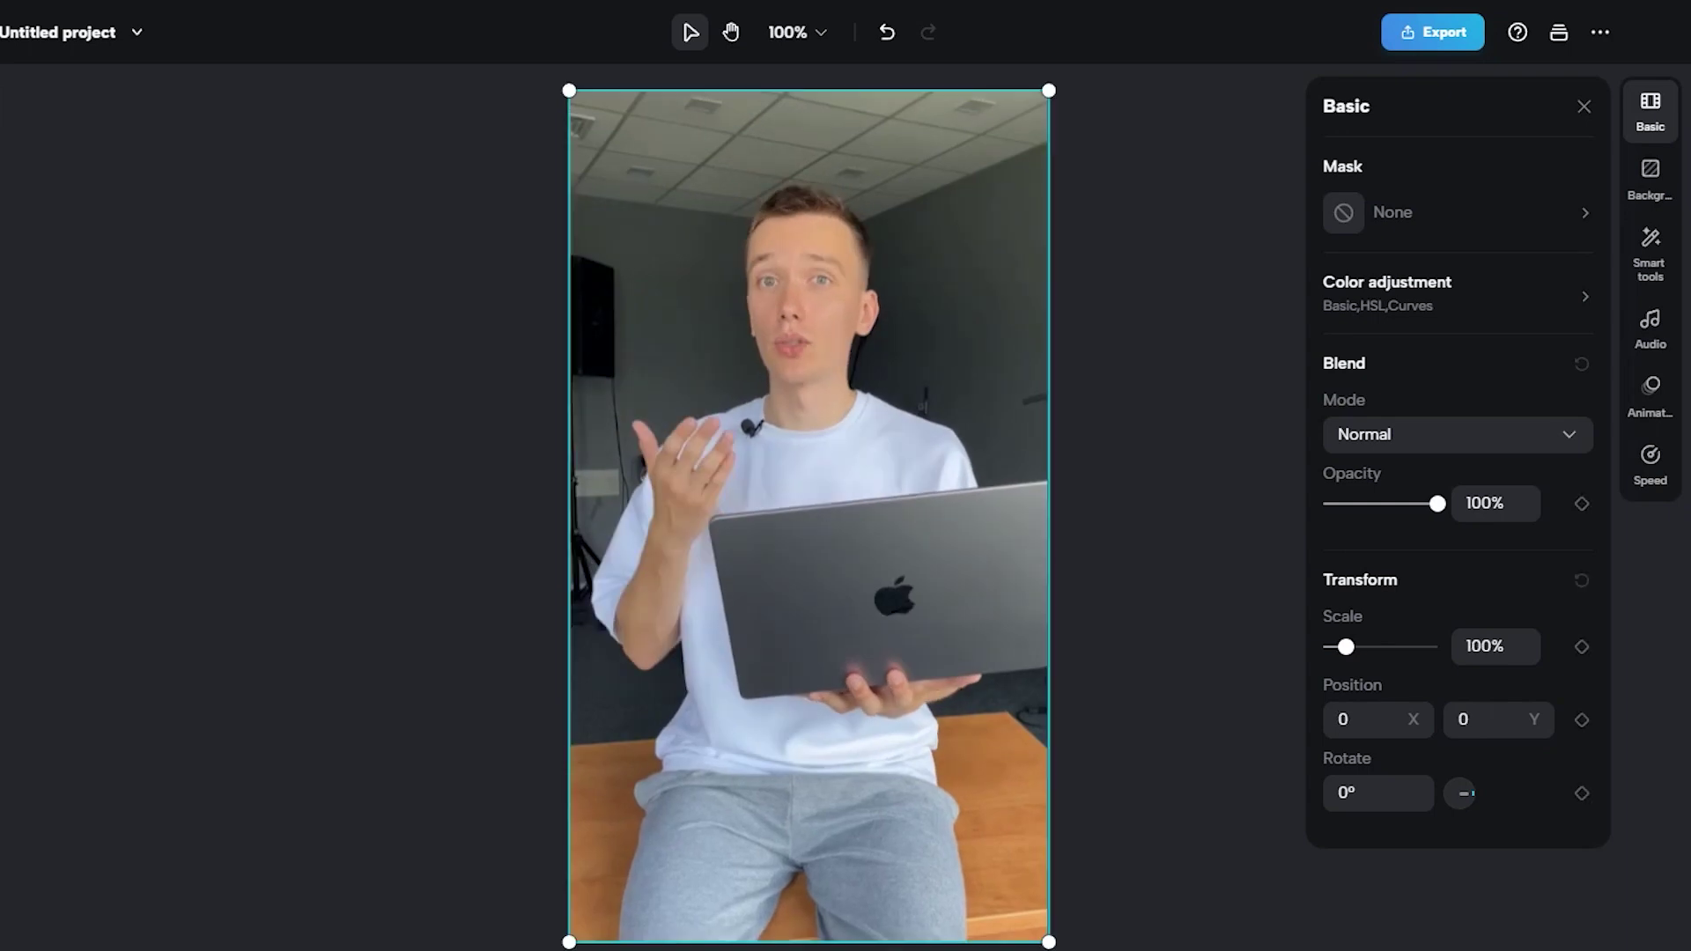
scroll(1494, 646, up, 3)
drag(837, 346, 841, 370)
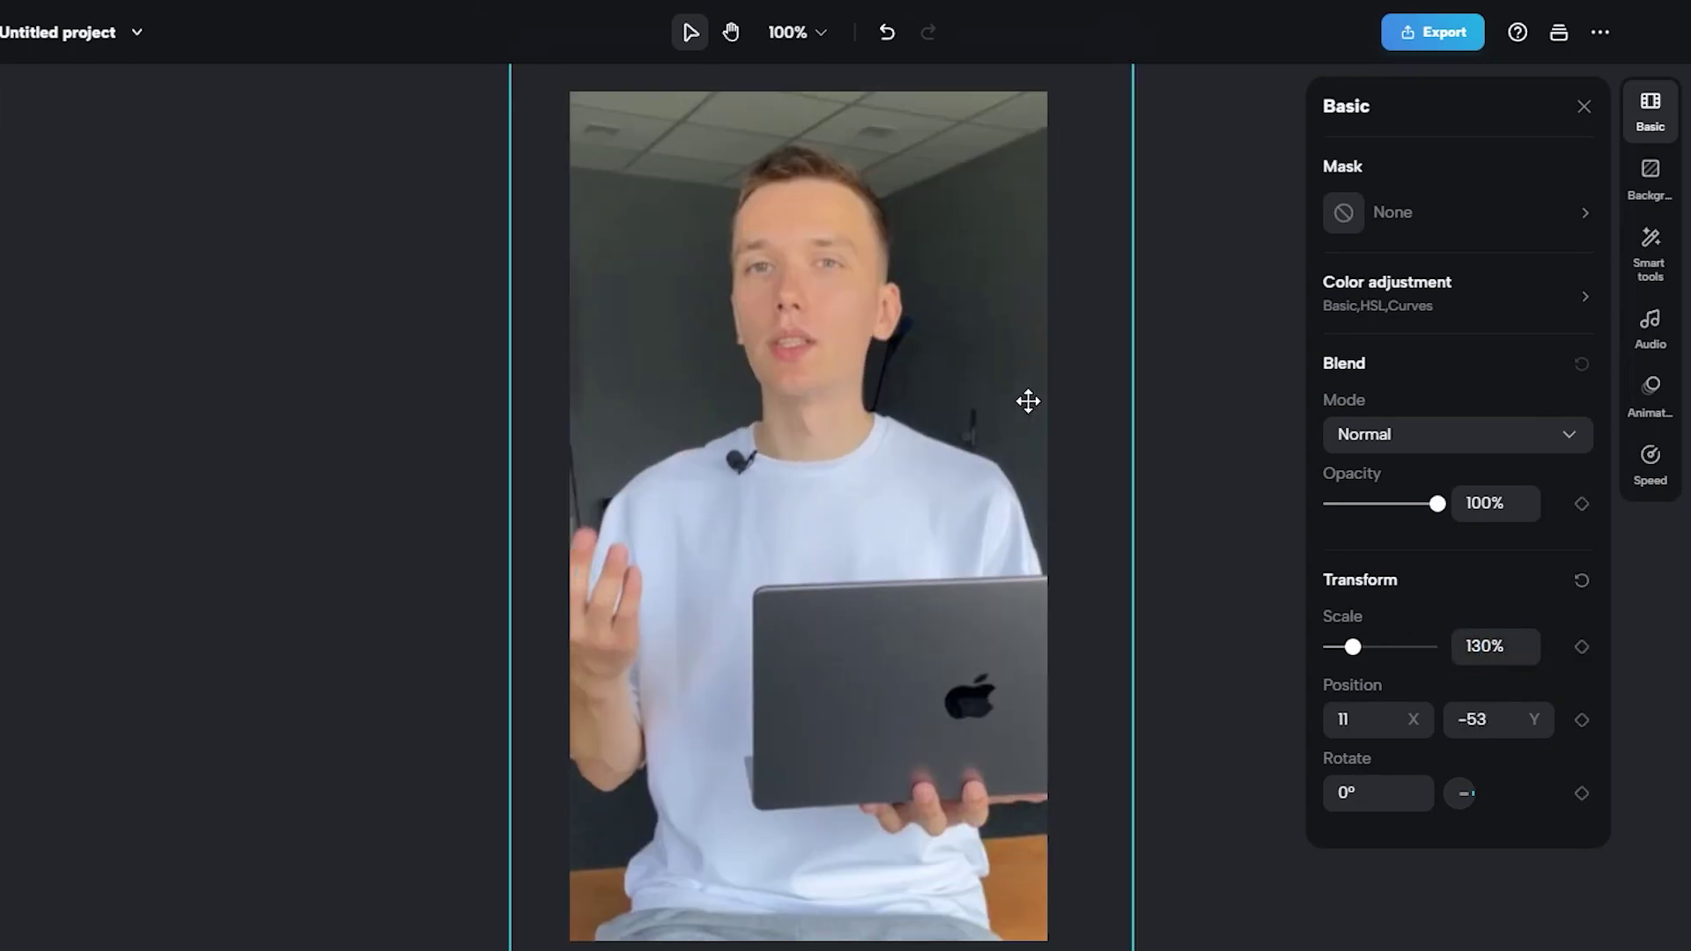
click(1581, 580)
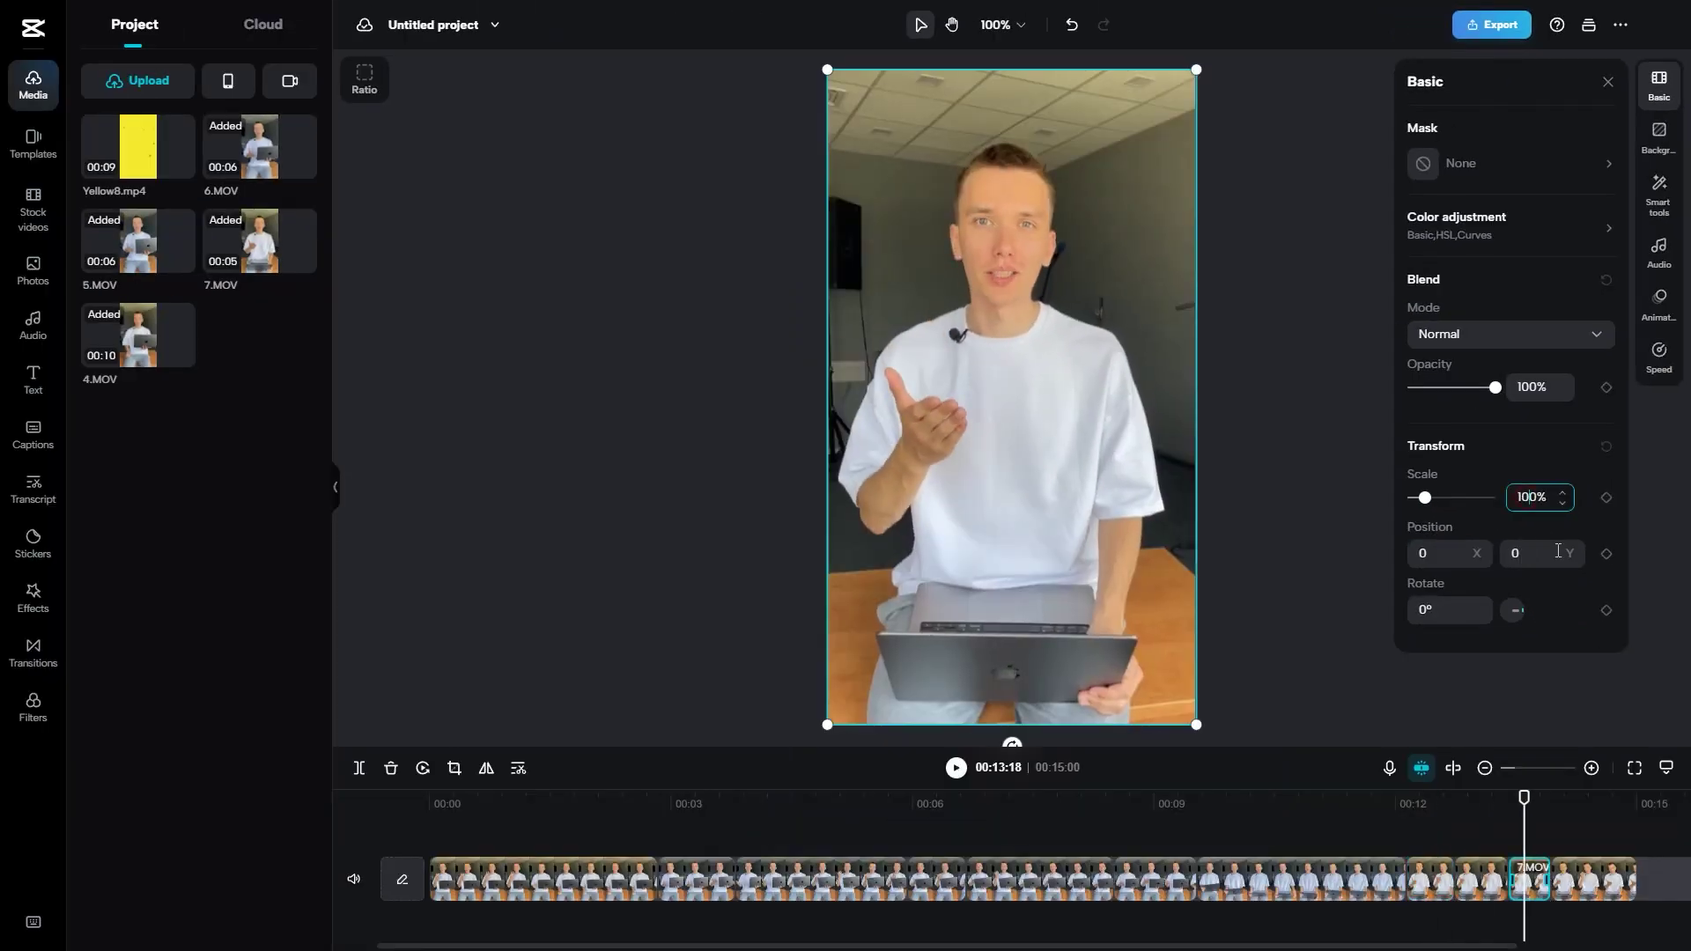
click(157, 350)
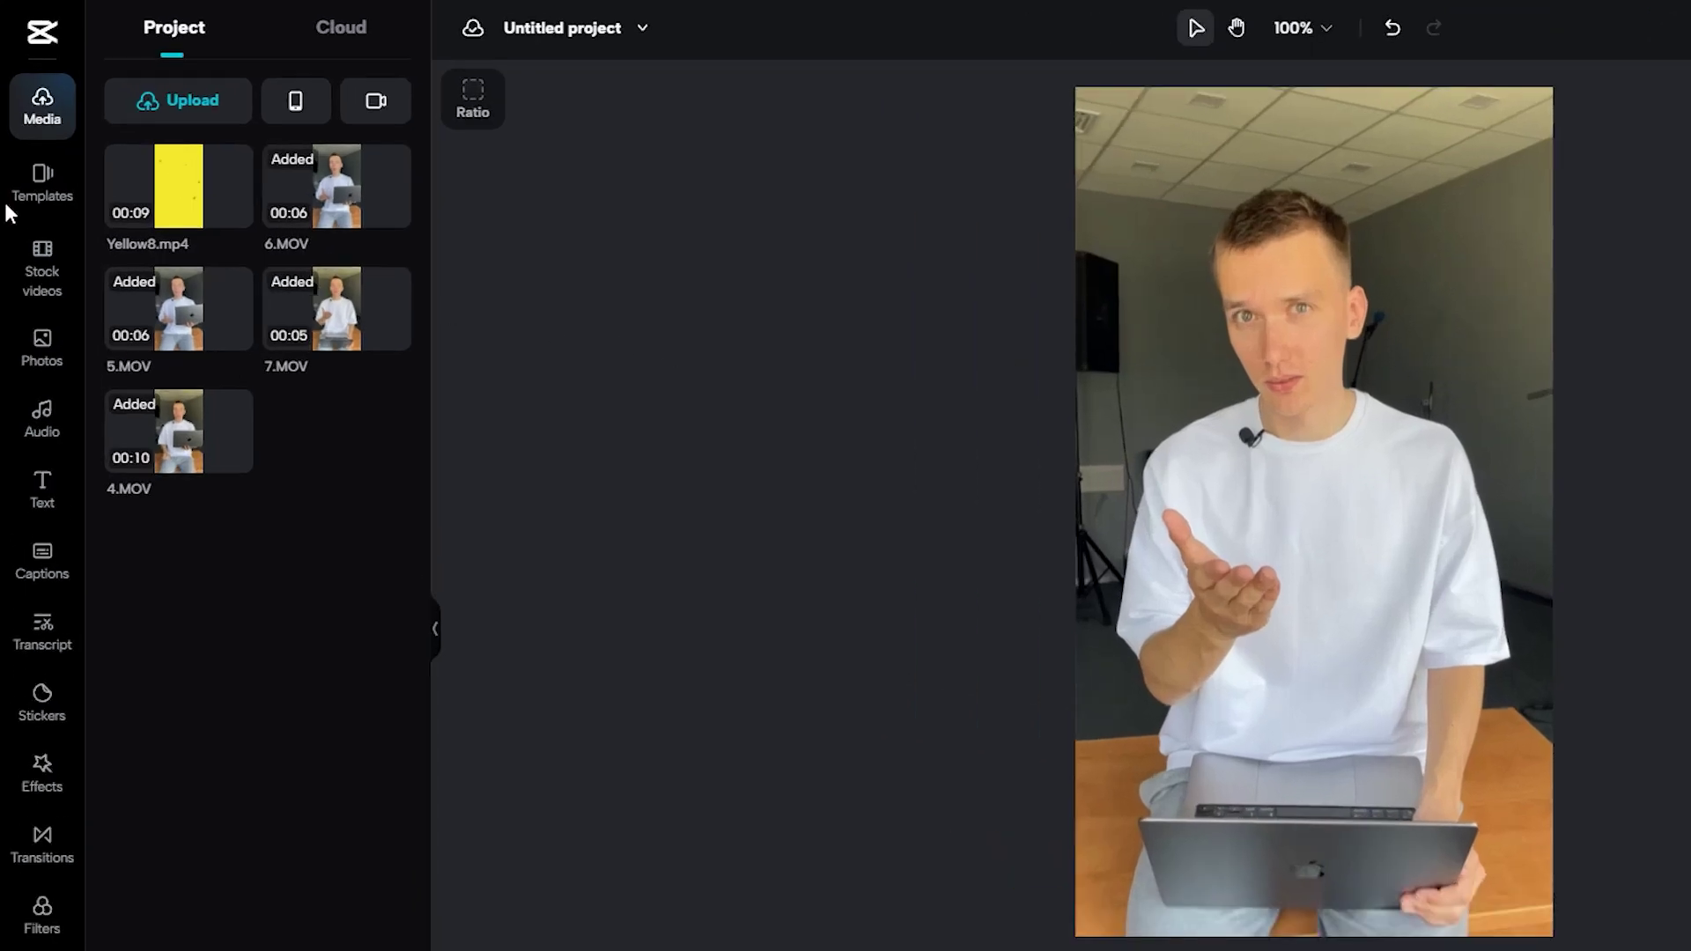
Scroll through the stock video, audio and text template libraries, ending on Transitions.
click(34, 212)
scroll(217, 260, down, 5)
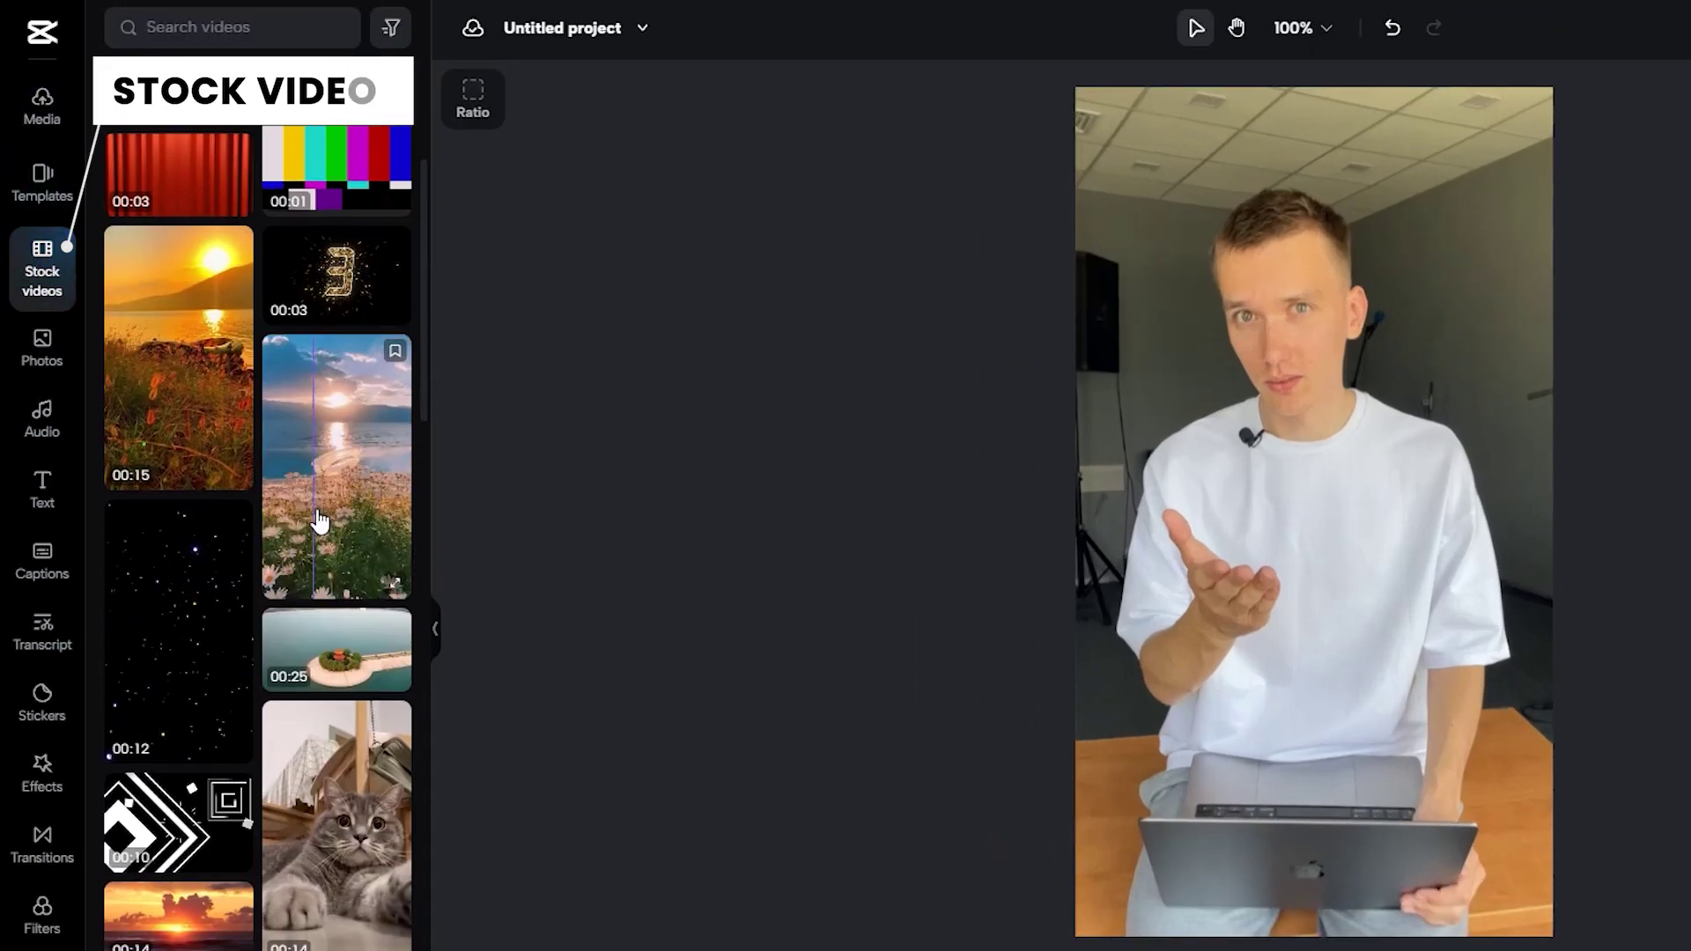
scroll(293, 842, down, 5)
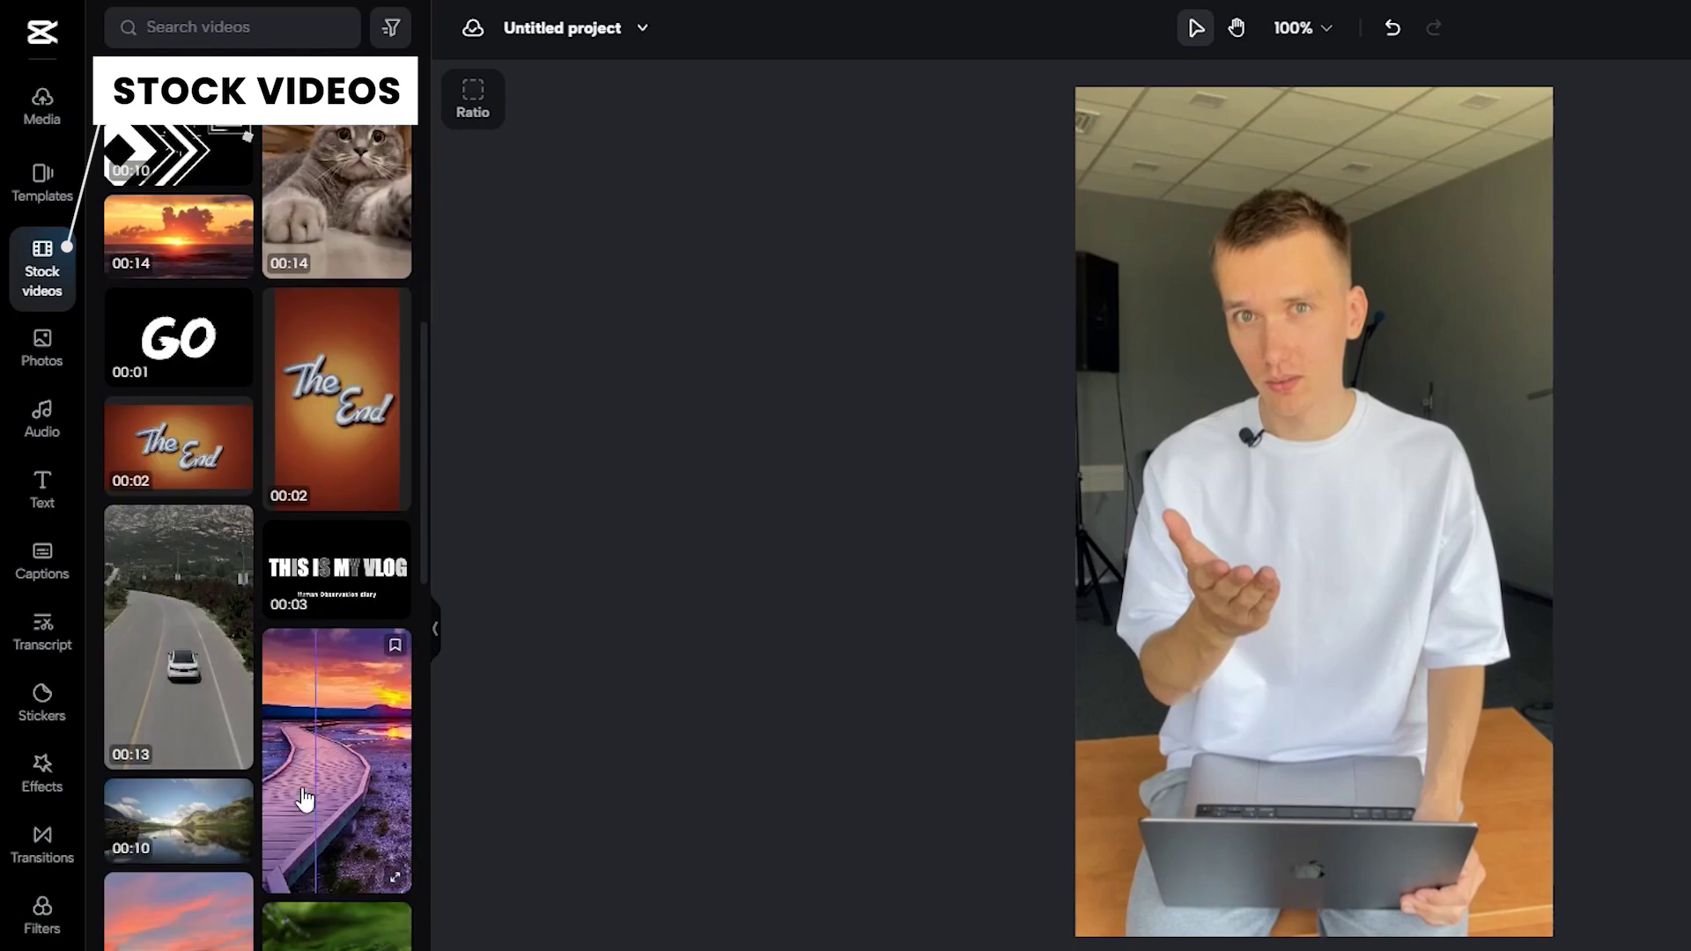
click(54, 433)
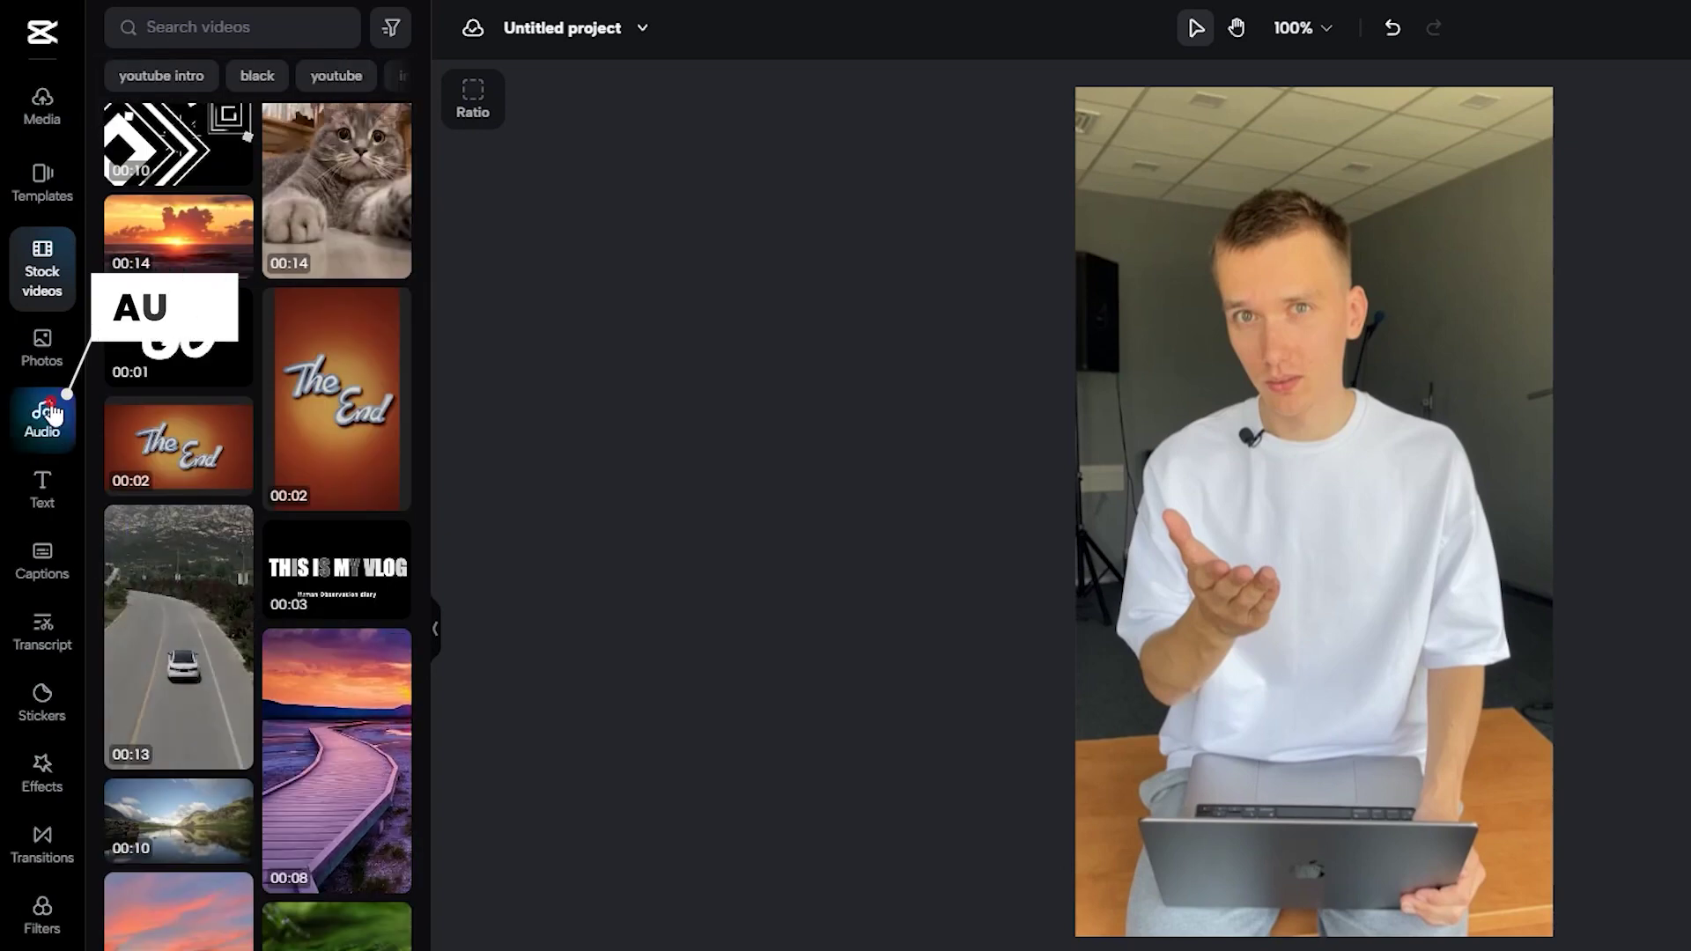
scroll(333, 564, down, 8)
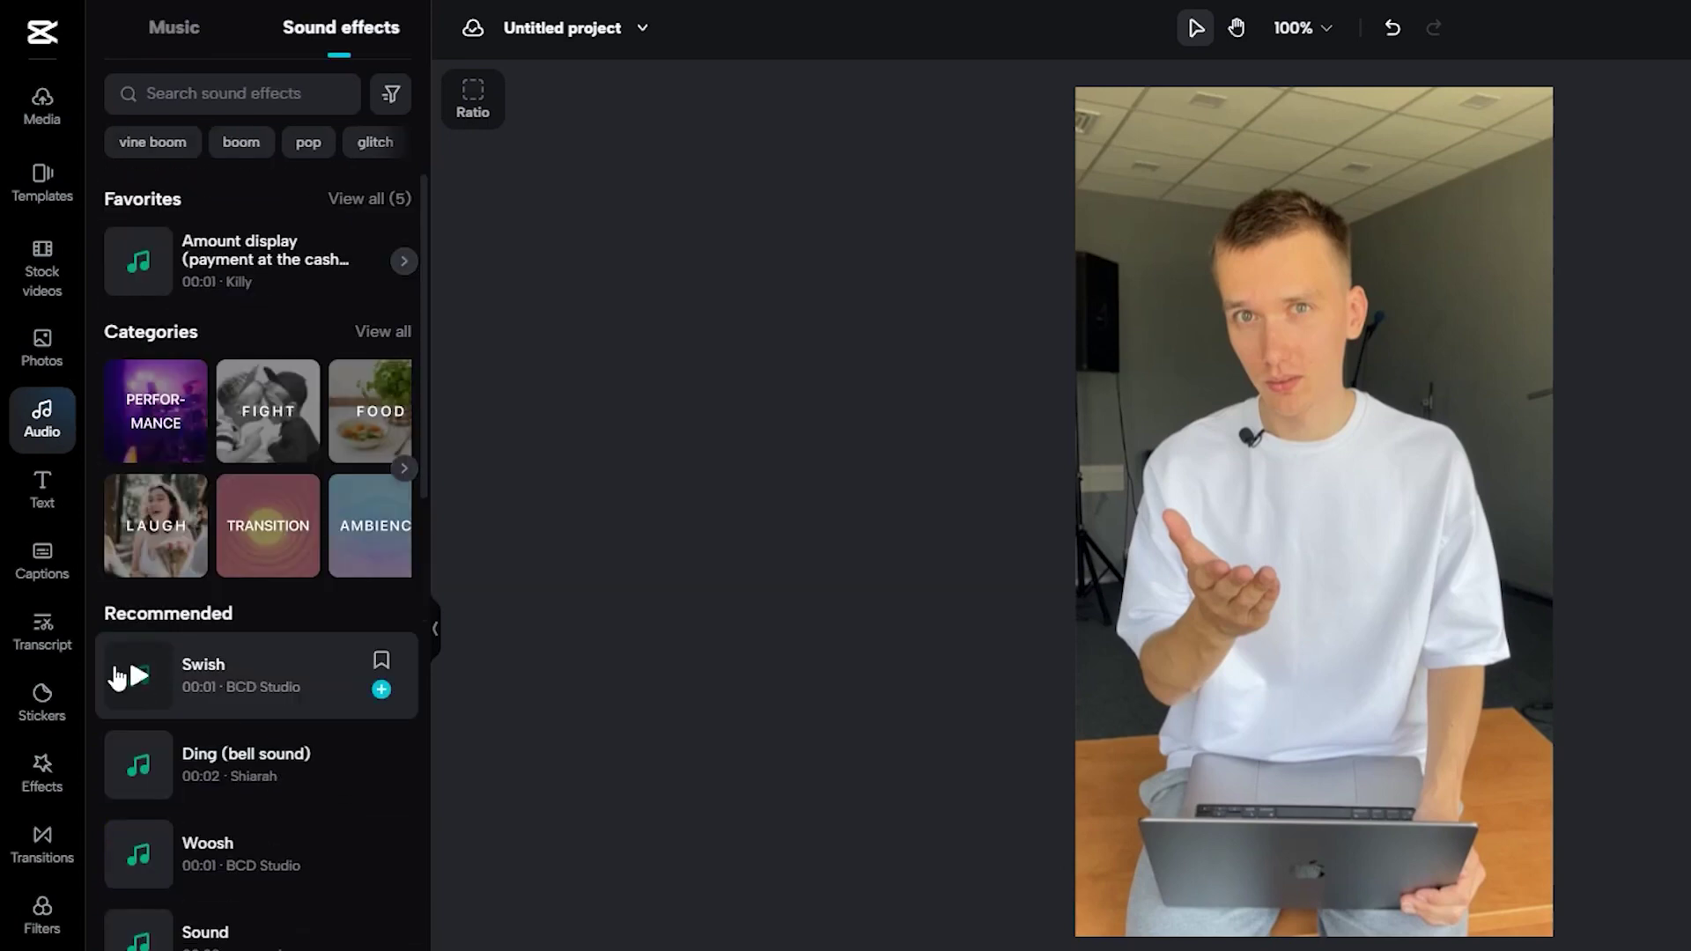
click(42, 489)
scroll(280, 529, down, 12)
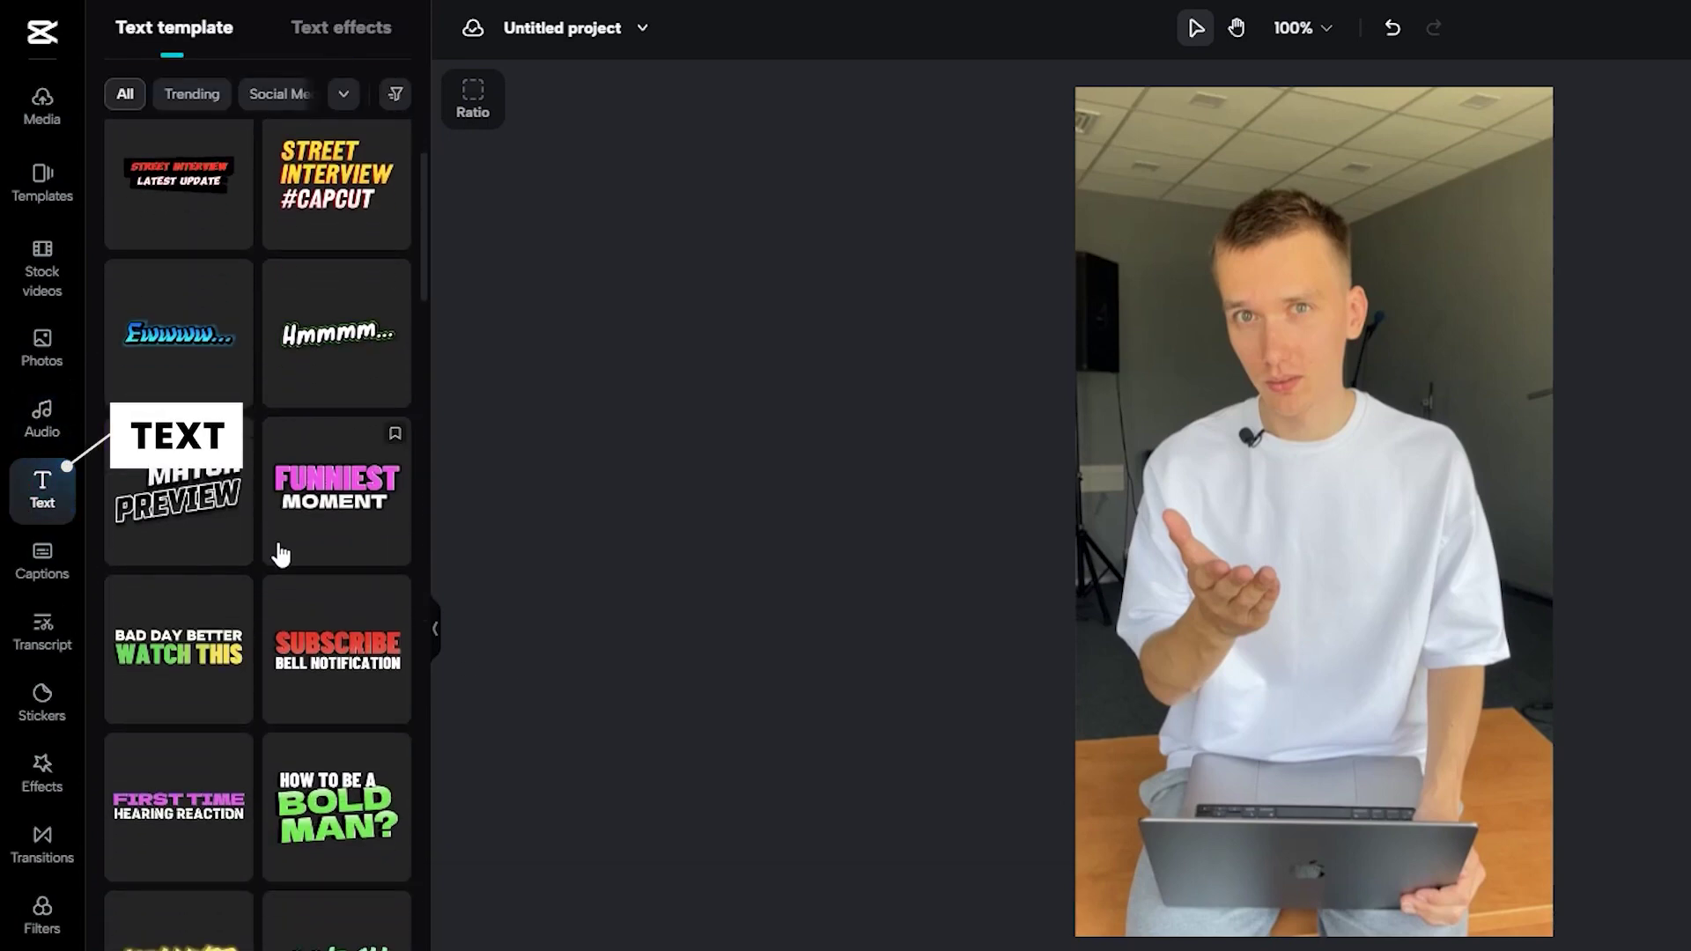
scroll(282, 548, down, 5)
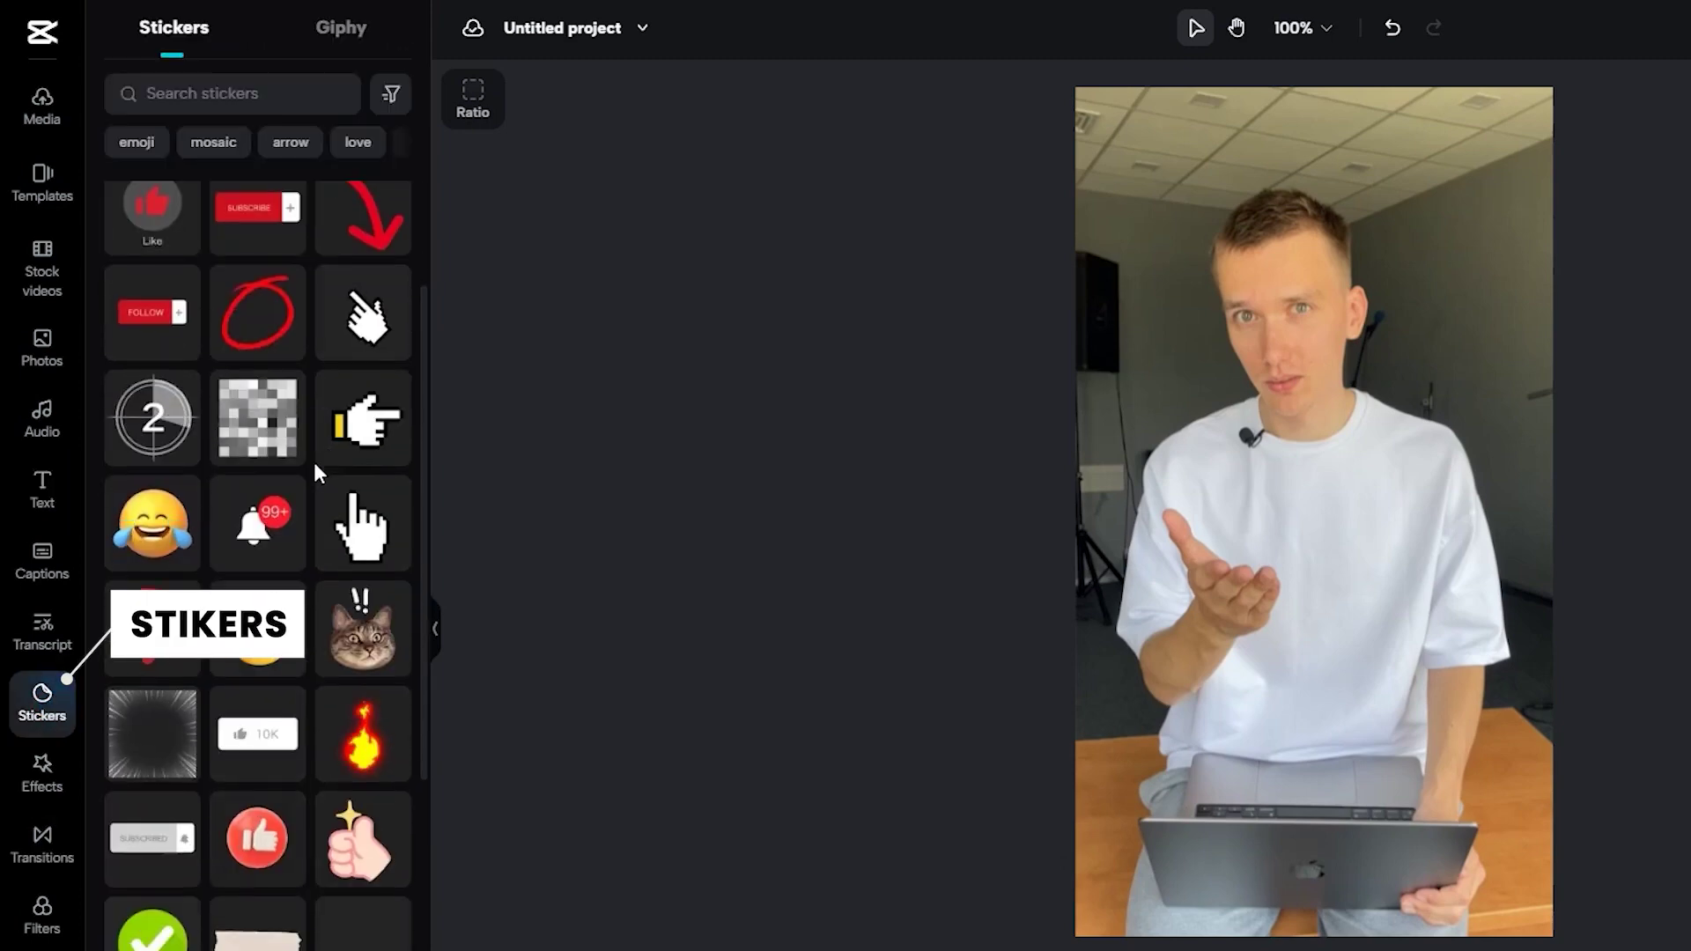
scroll(314, 461, down, 5)
scroll(321, 476, down, 7)
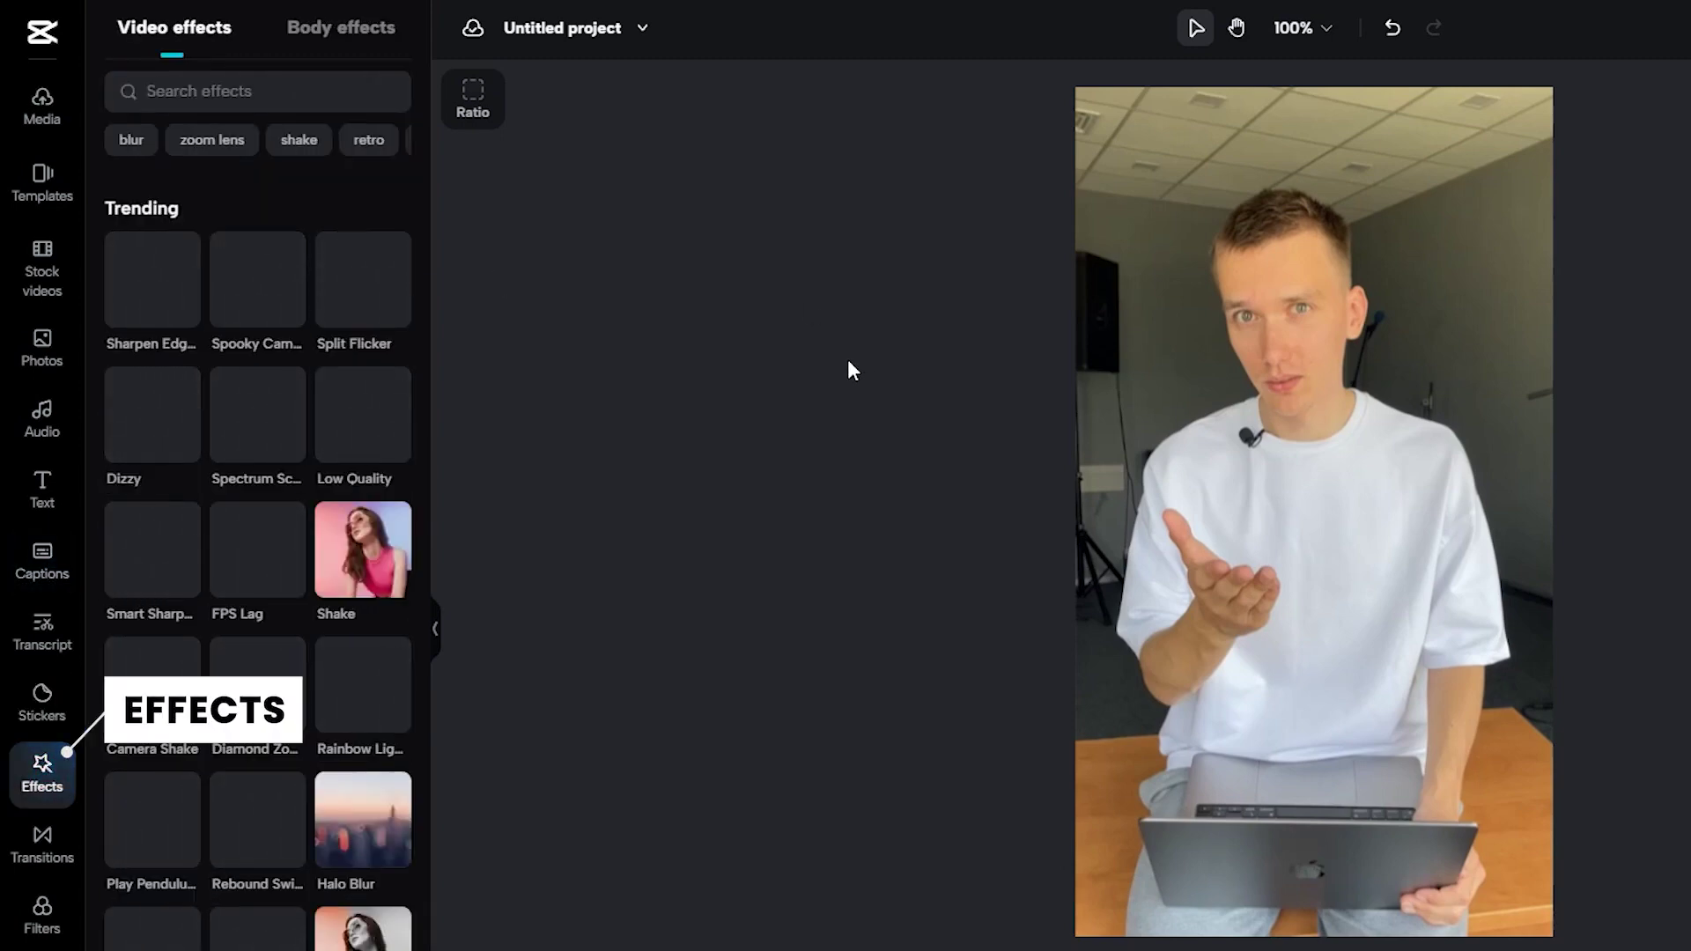
scroll(266, 299, down, 1)
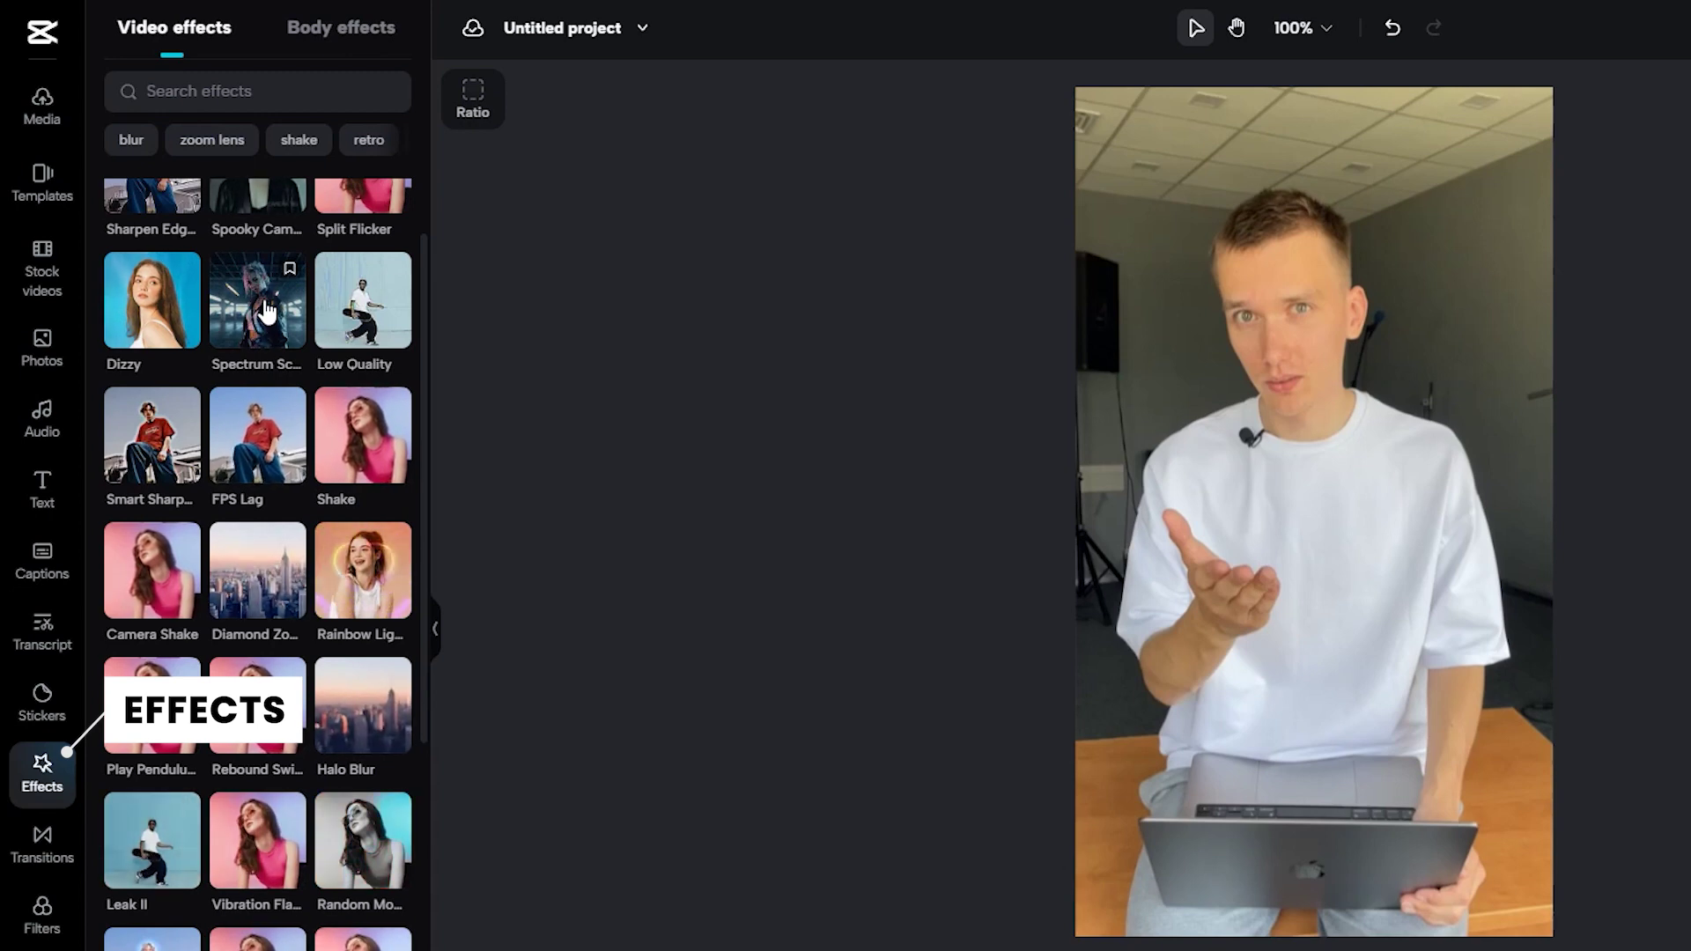
click(42, 842)
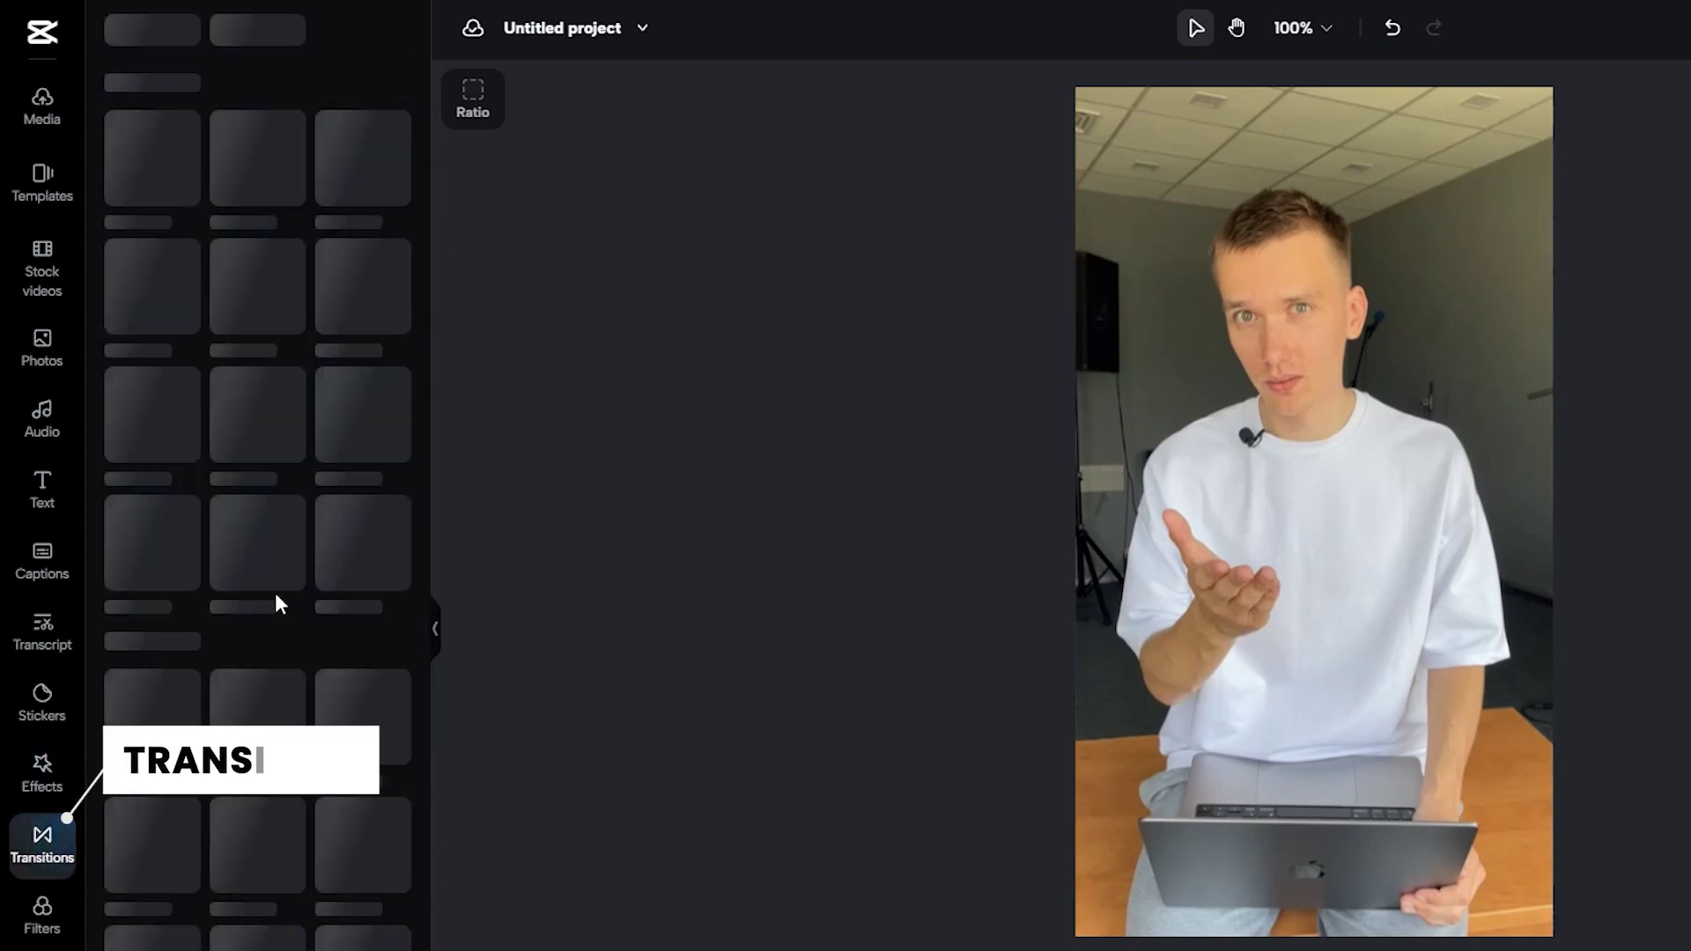
Add the Lightning effect, shift it to end at 00:15, and preview it around 00:12.
scroll(273, 520, down, 5)
scroll(277, 527, down, 3)
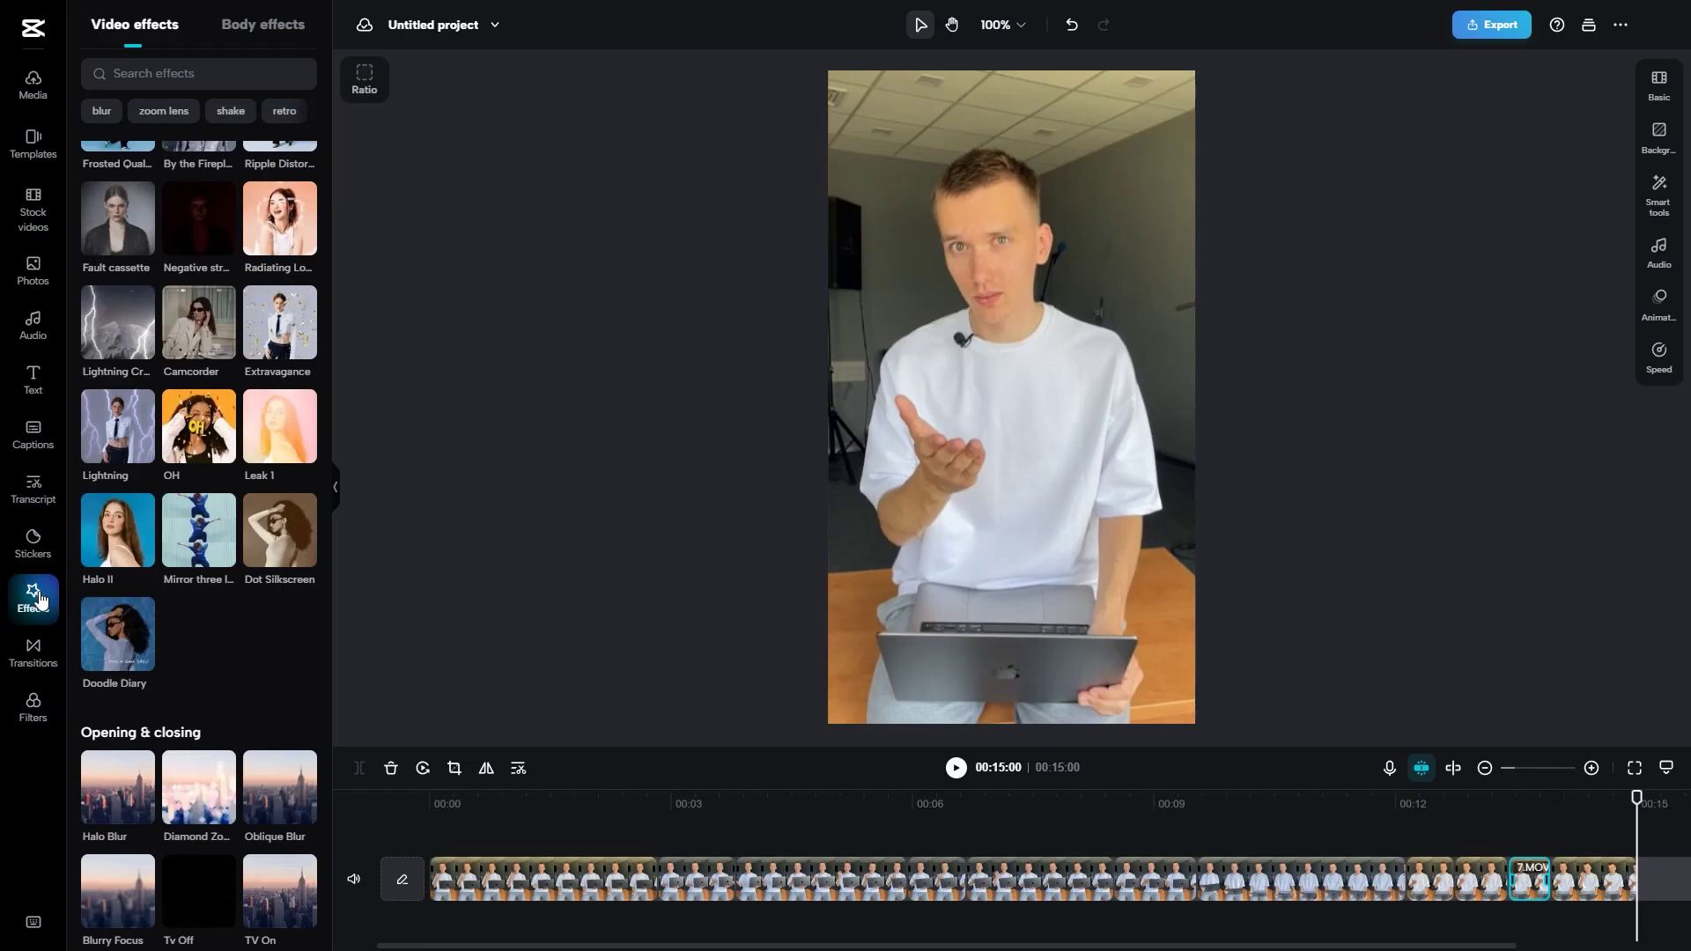
click(141, 406)
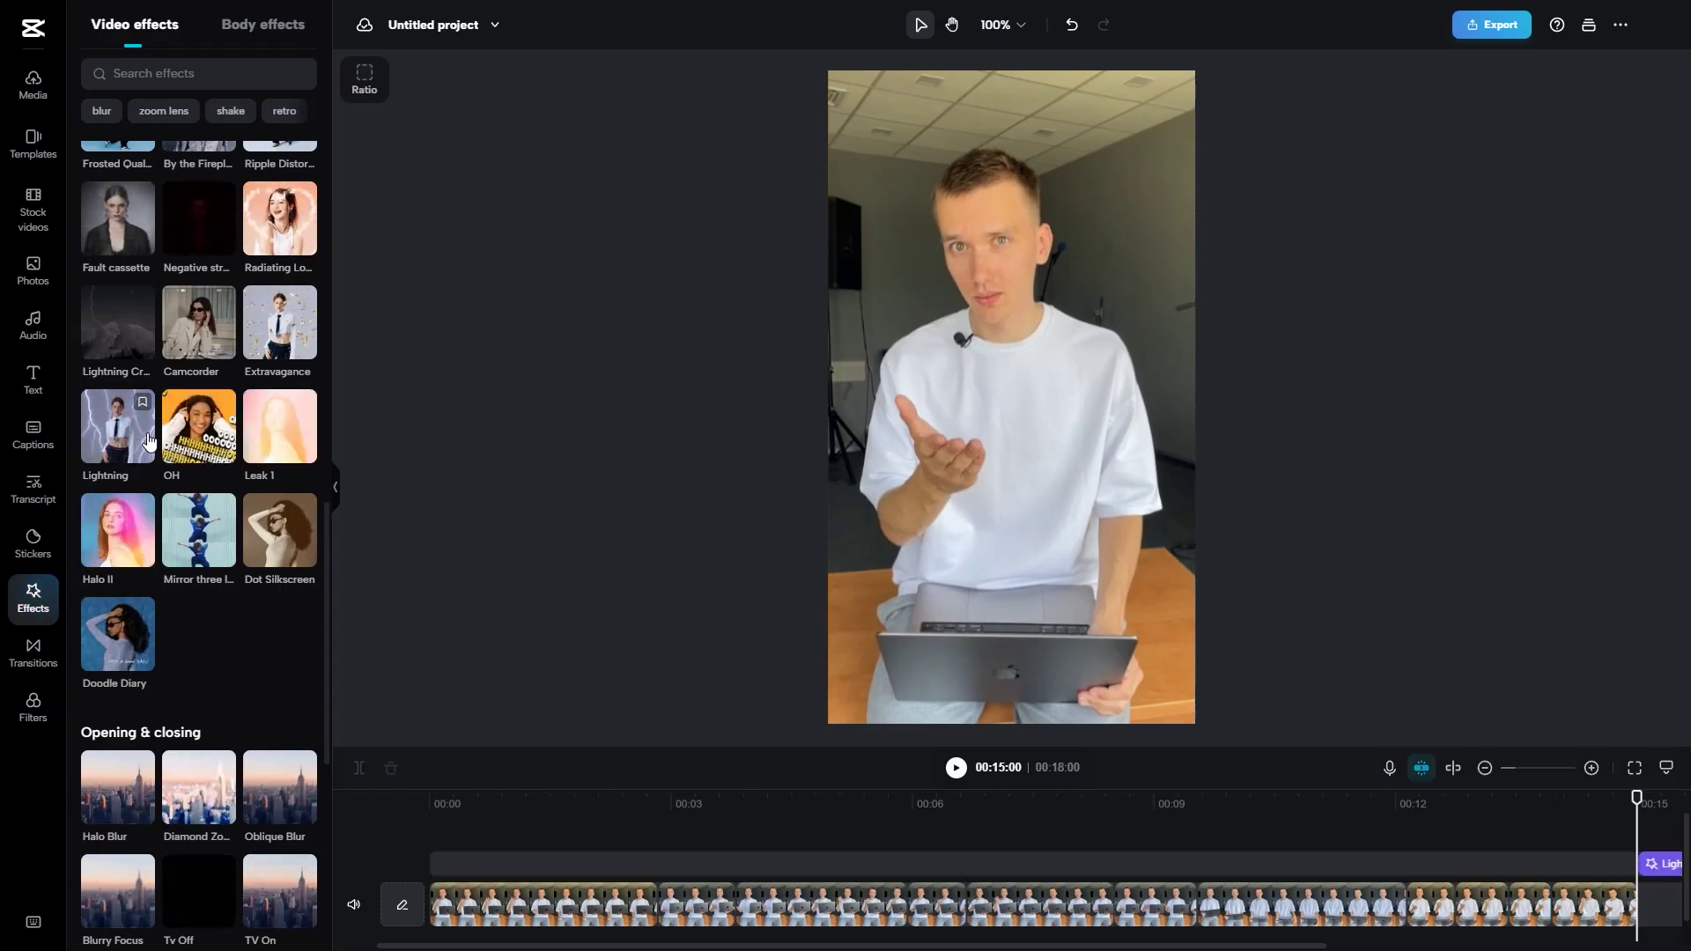
drag(1162, 864, 958, 857)
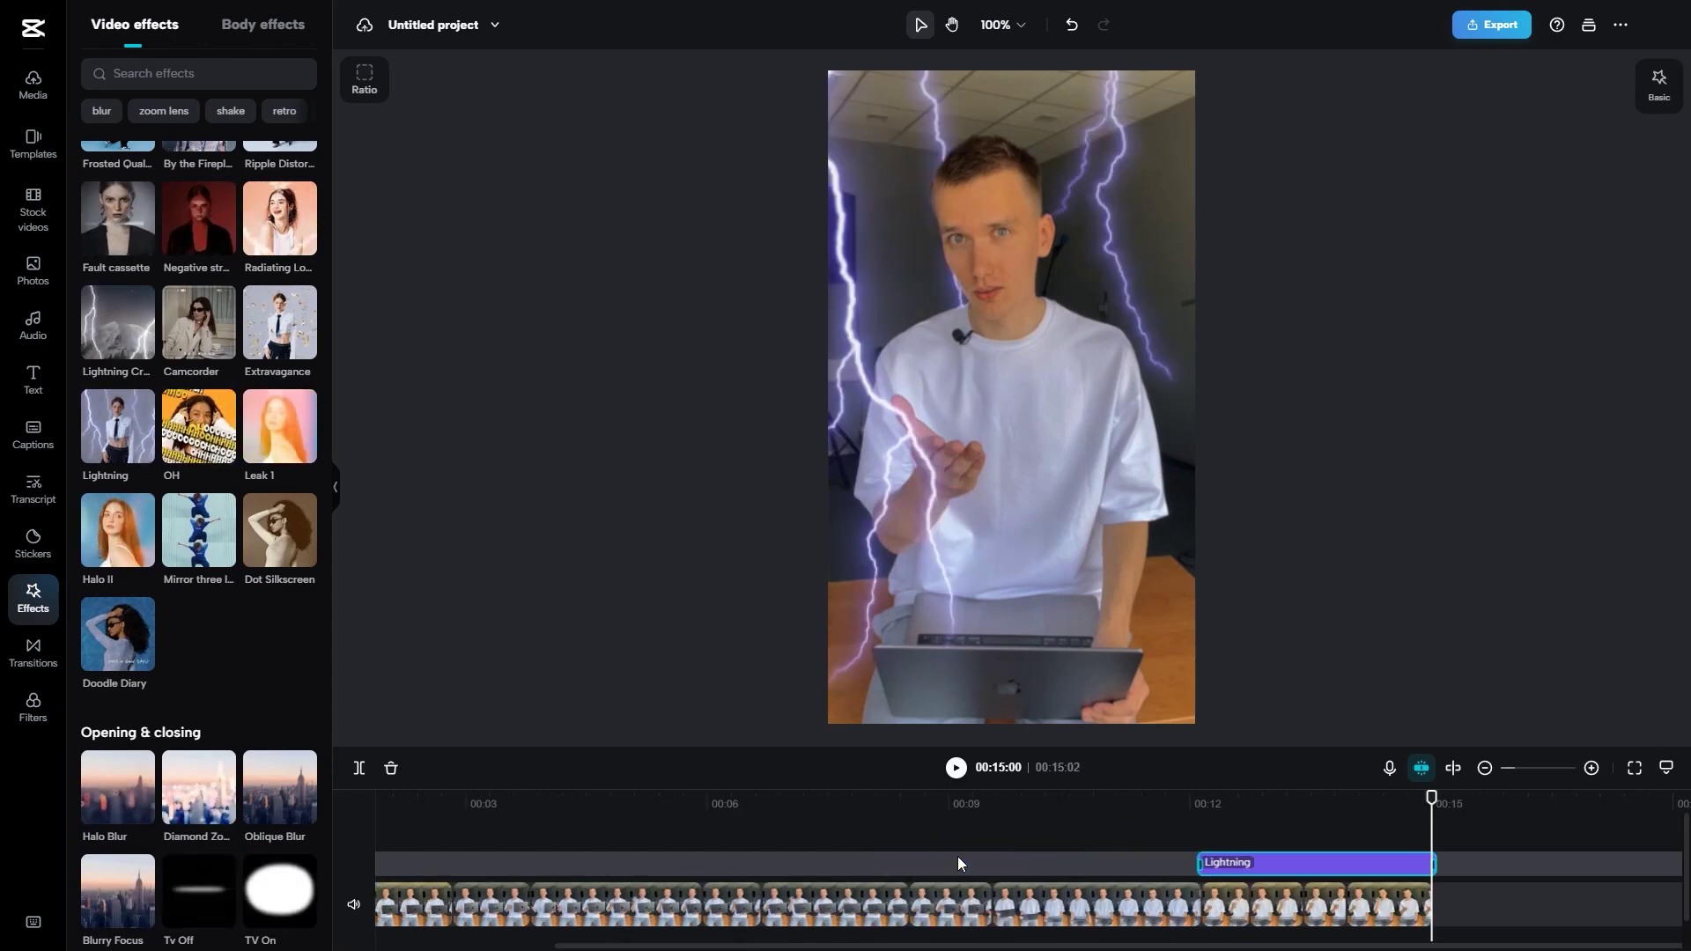
drag(1201, 806, 1249, 815)
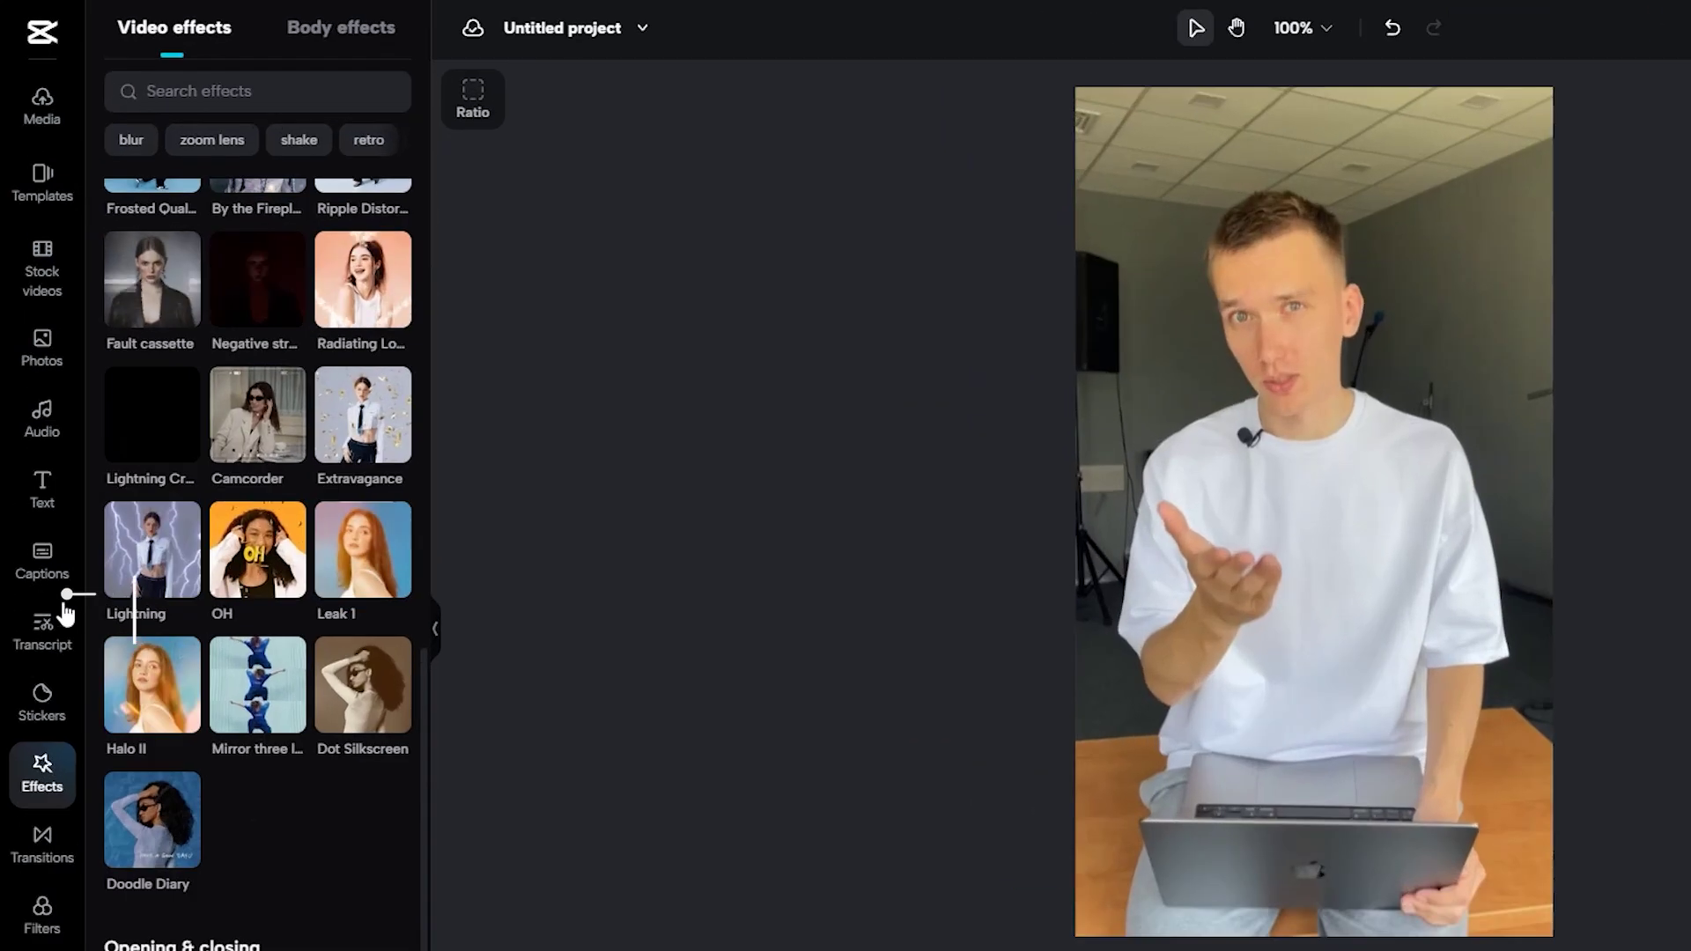
Auto-generate captions with English (US) as the spoken language.
click(33, 433)
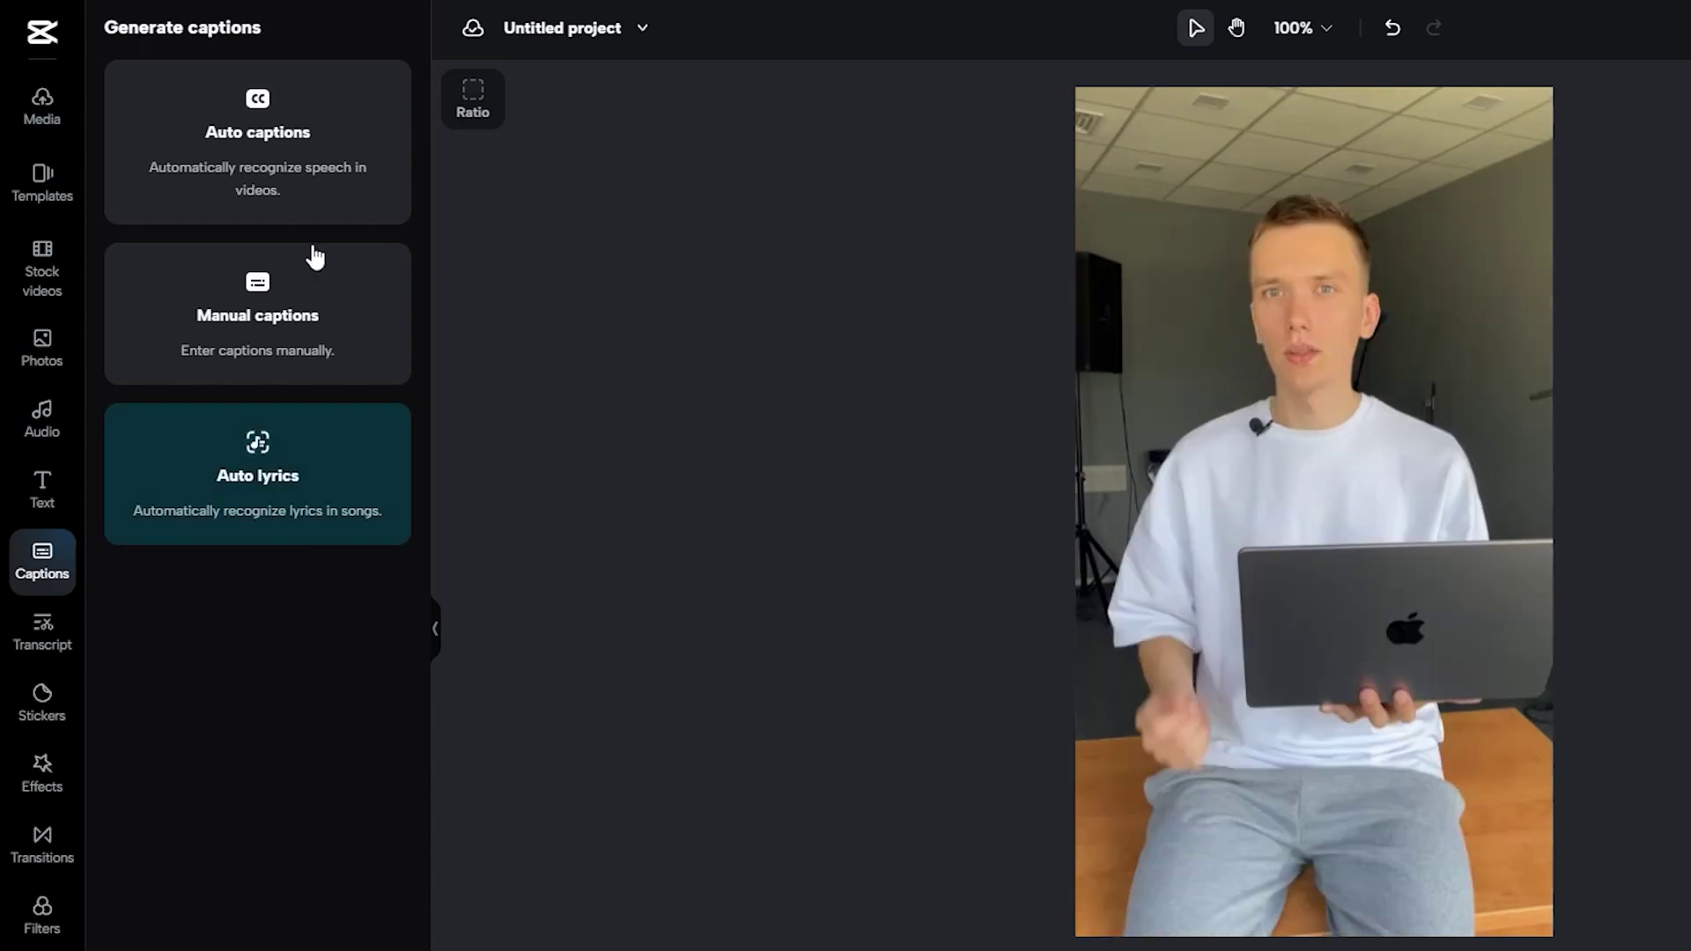
click(313, 154)
click(363, 298)
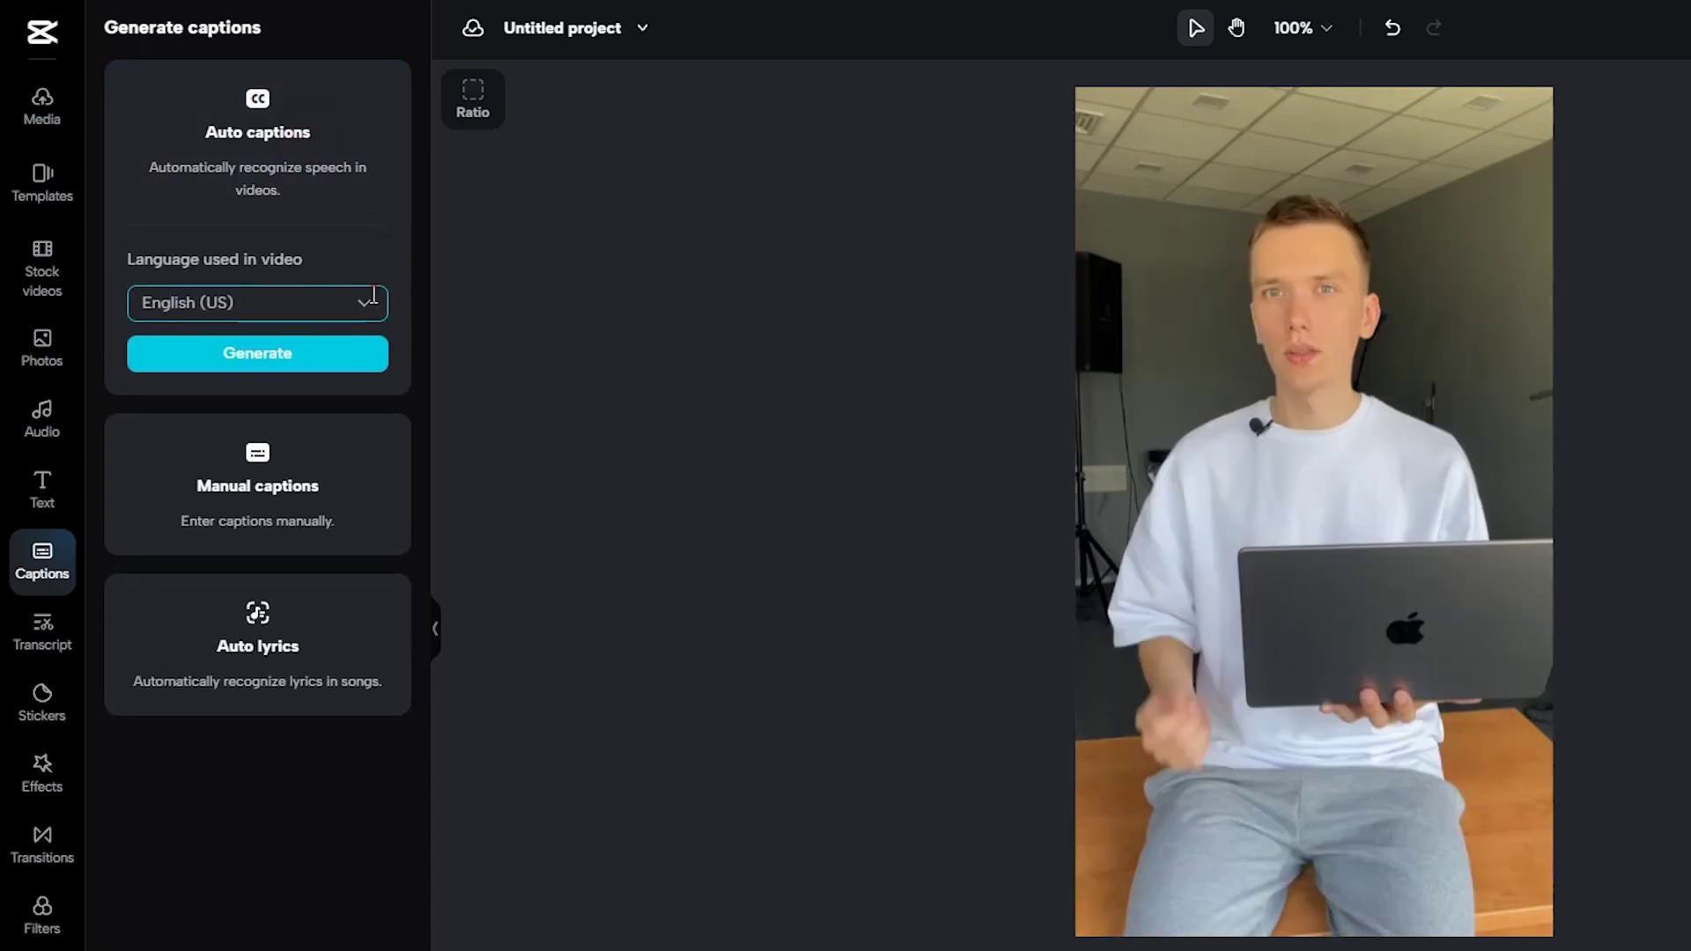
click(324, 346)
click(324, 352)
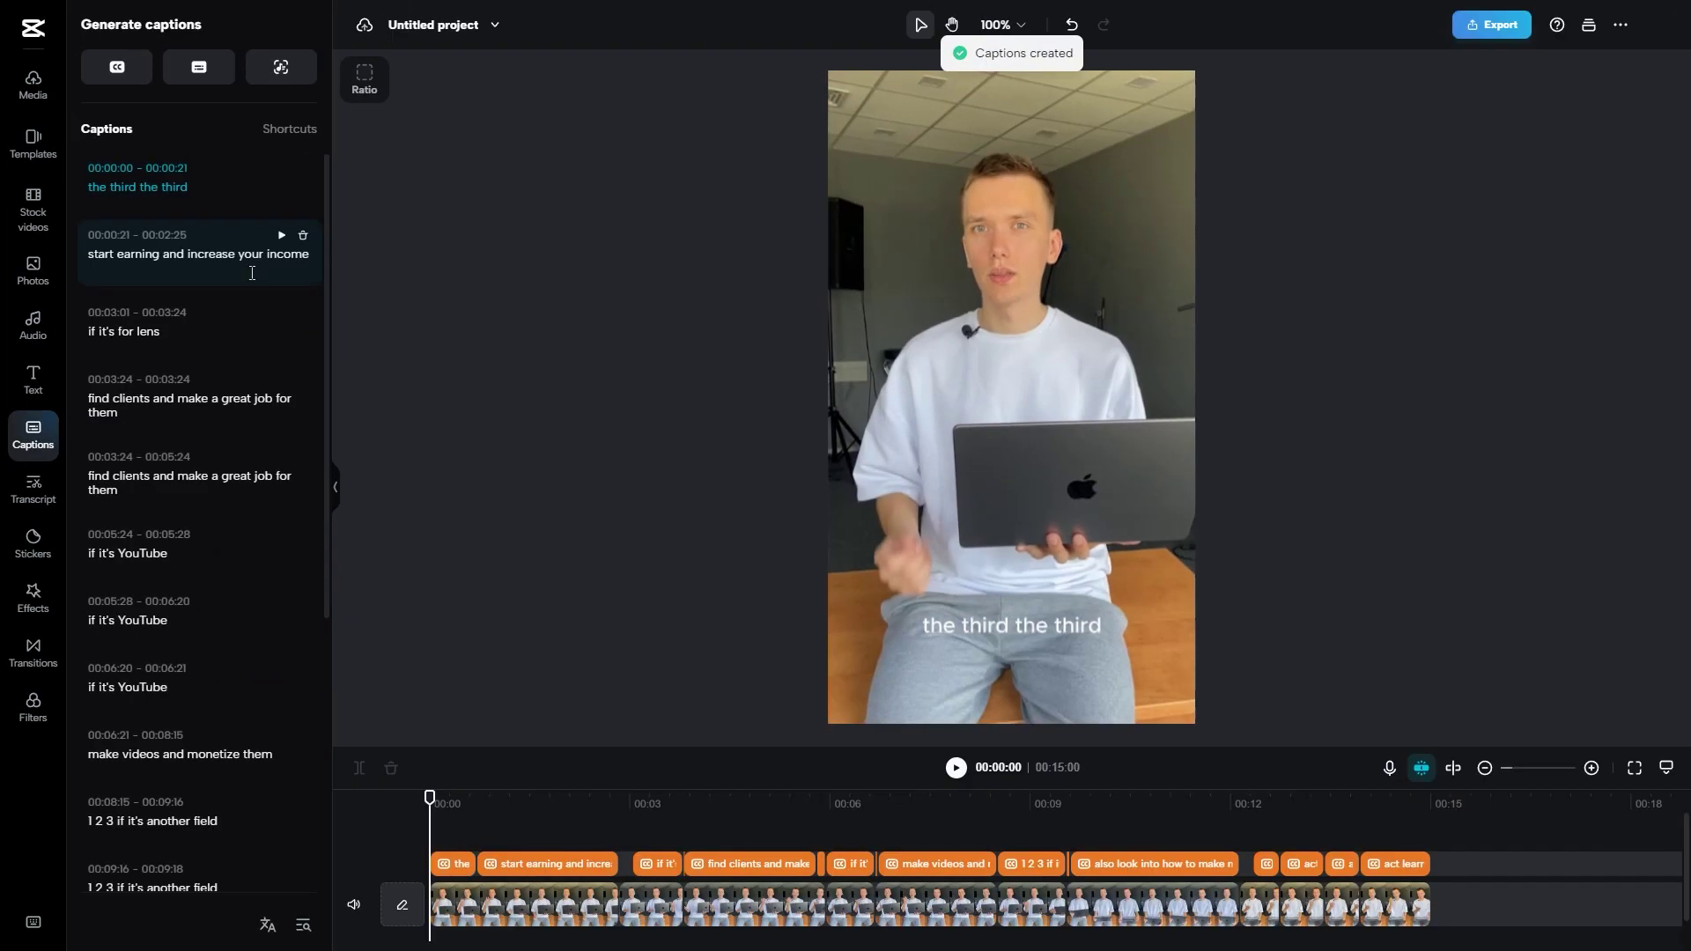
Select the second caption, play back to check captions, then select the 'to make money there' caption.
click(252, 273)
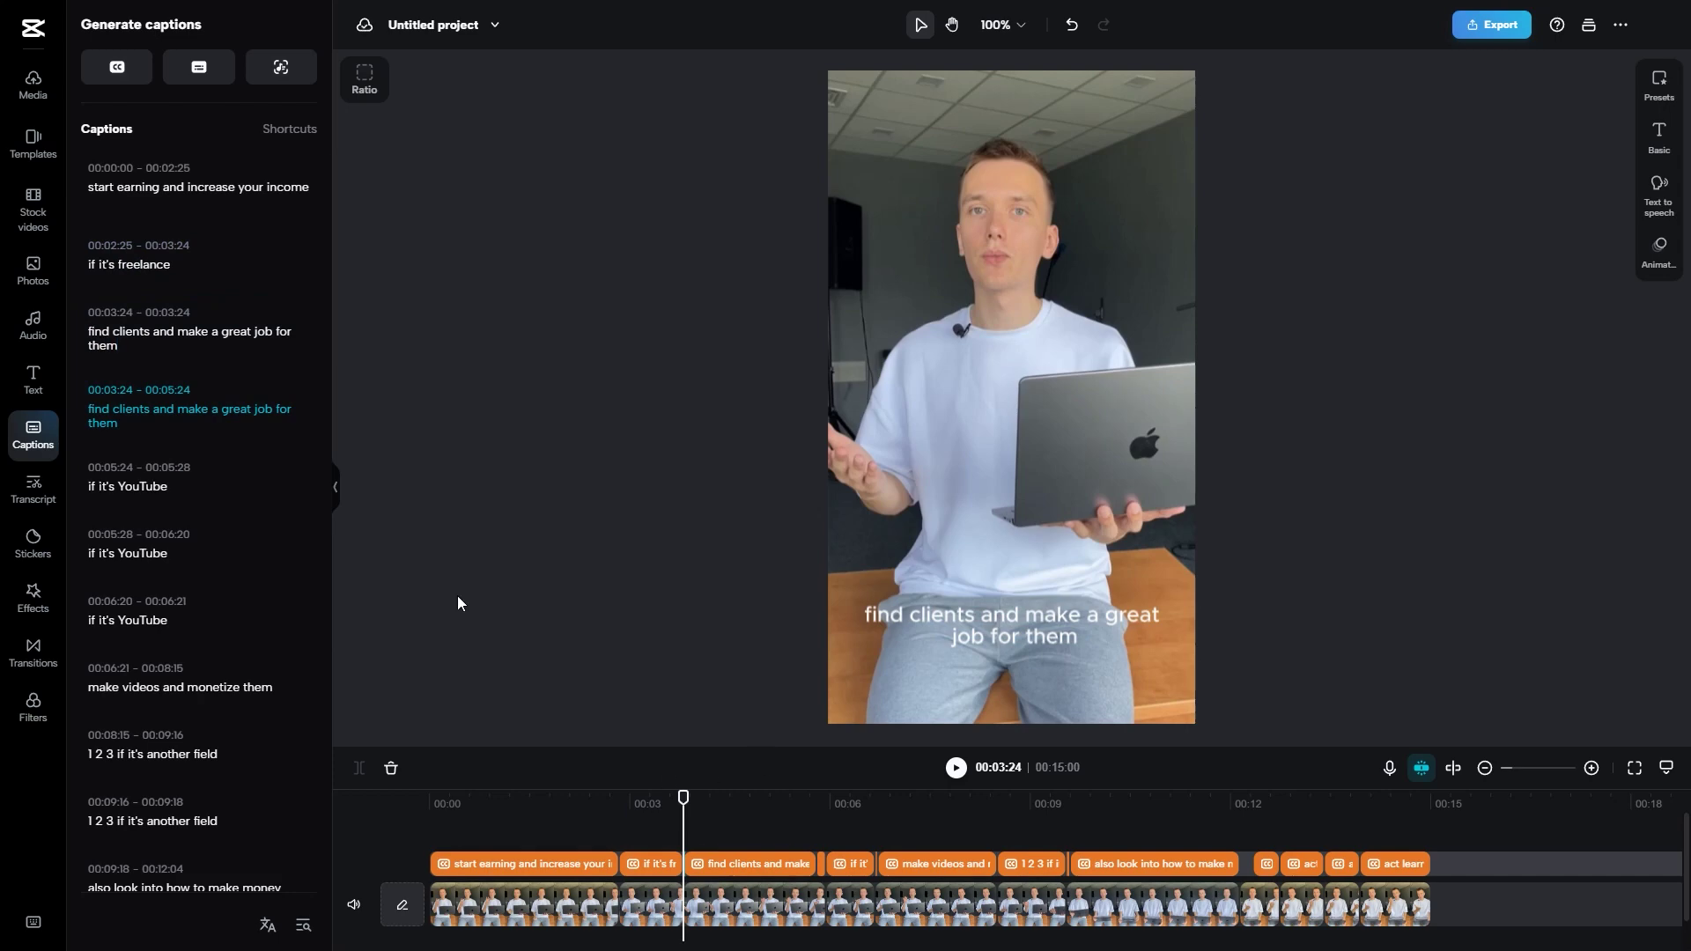
key(space)
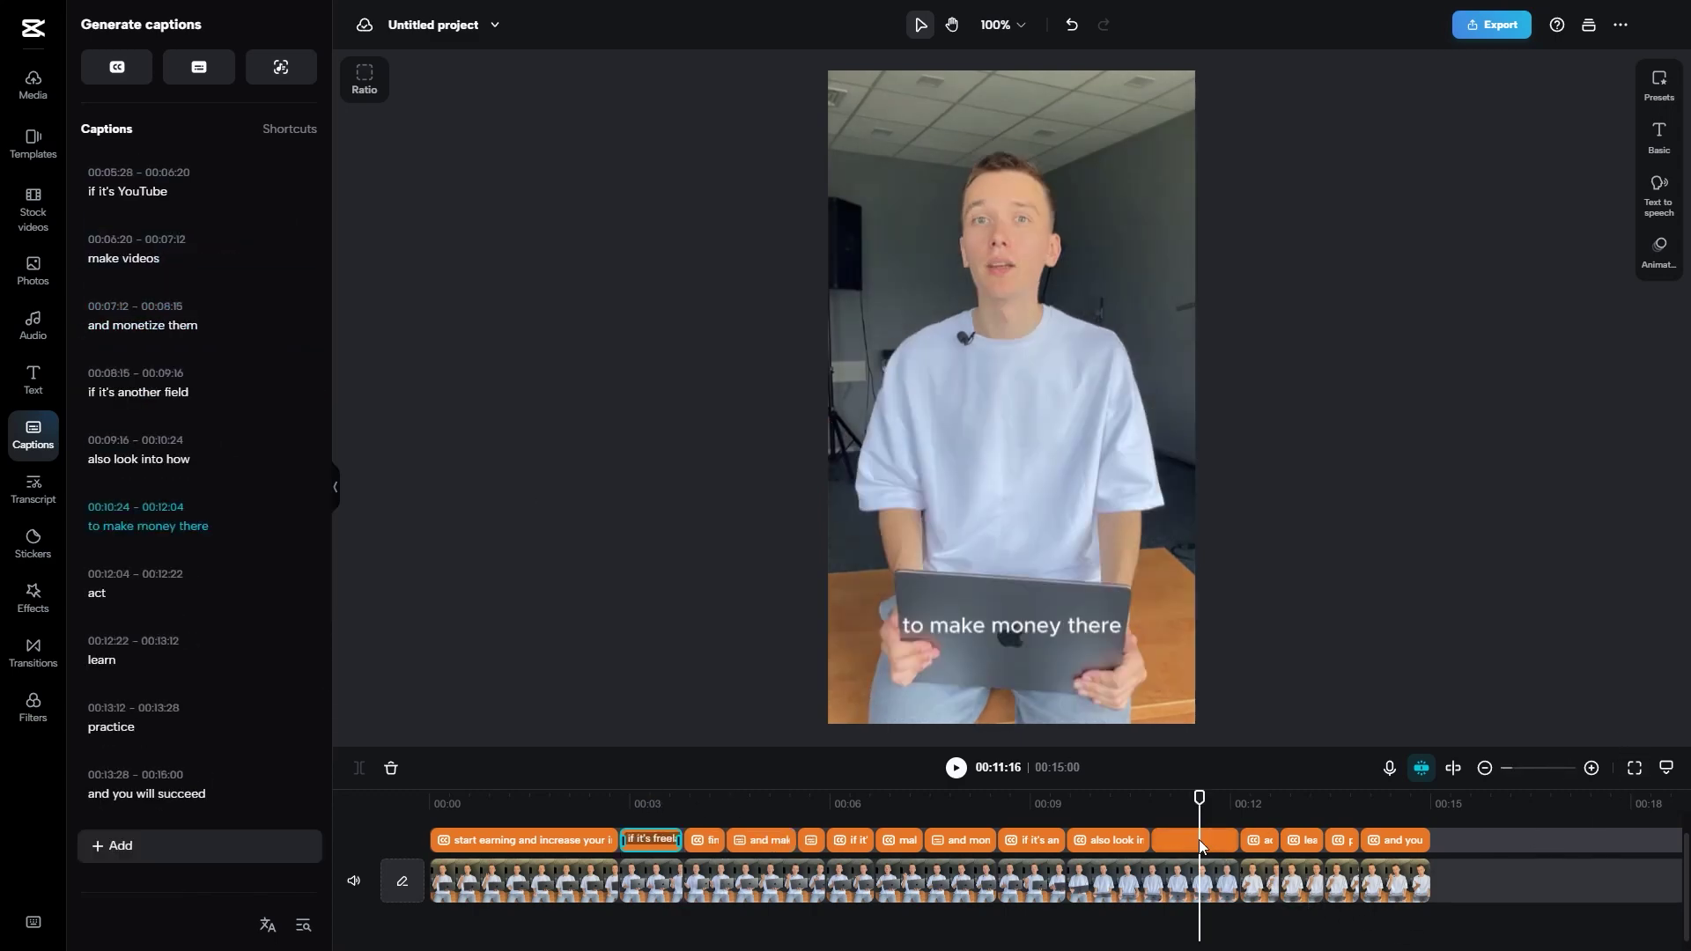
click(1198, 839)
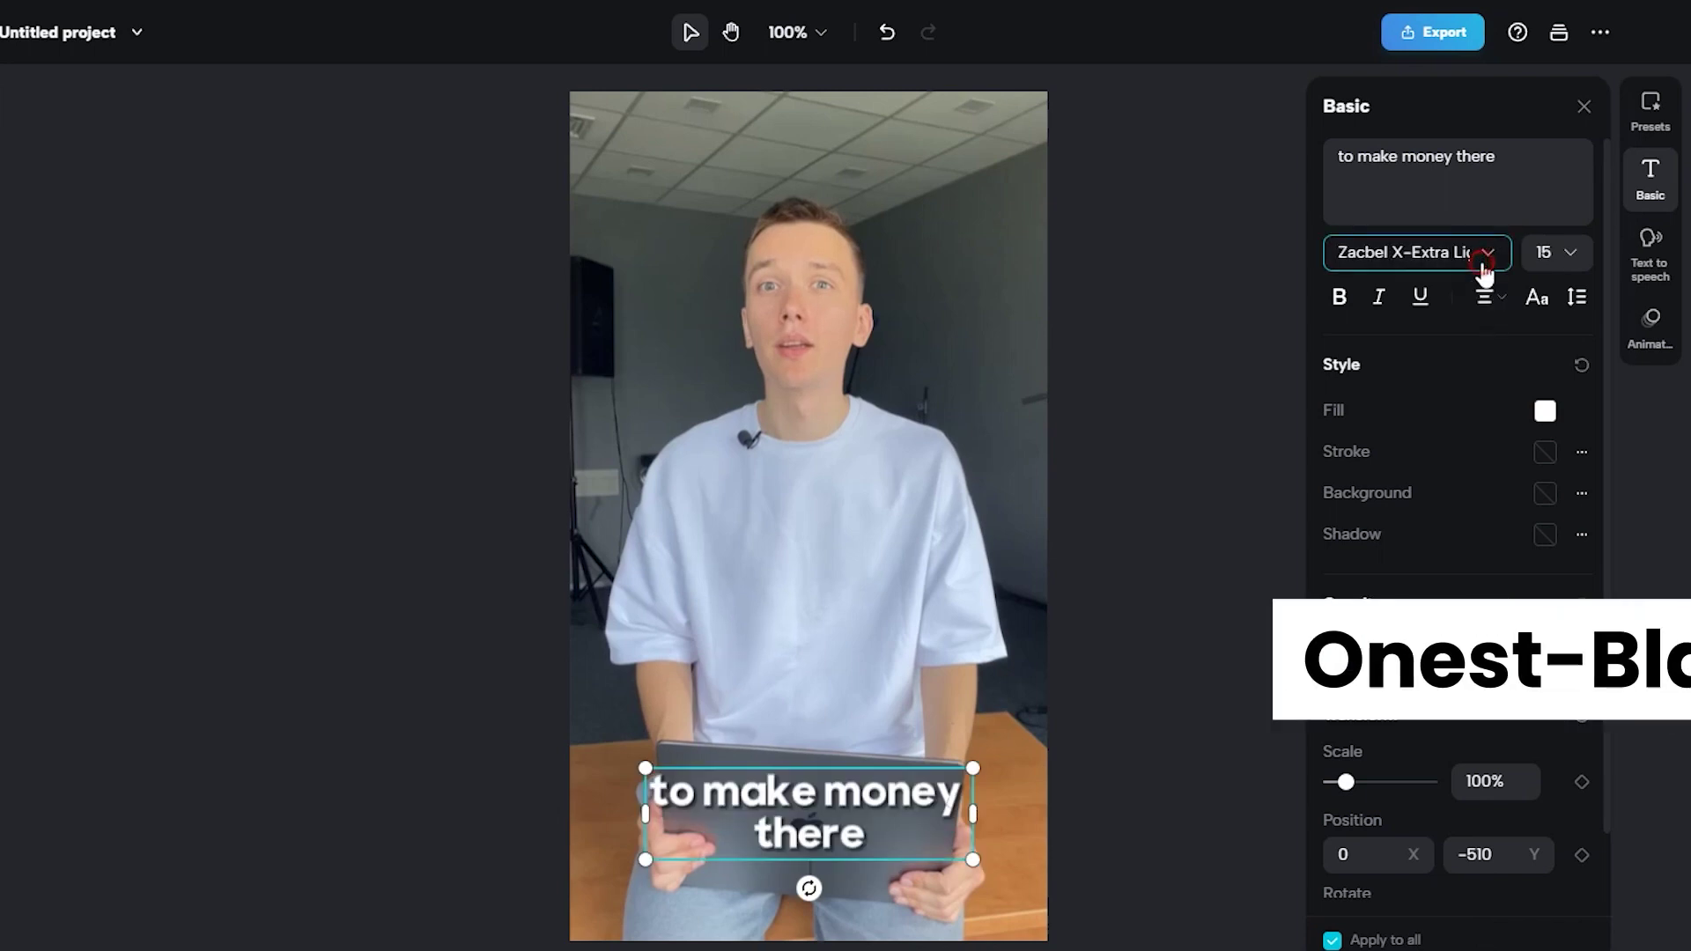
Set the captions to Onest-Black font, size 22, all uppercase.
click(1483, 265)
click(1437, 374)
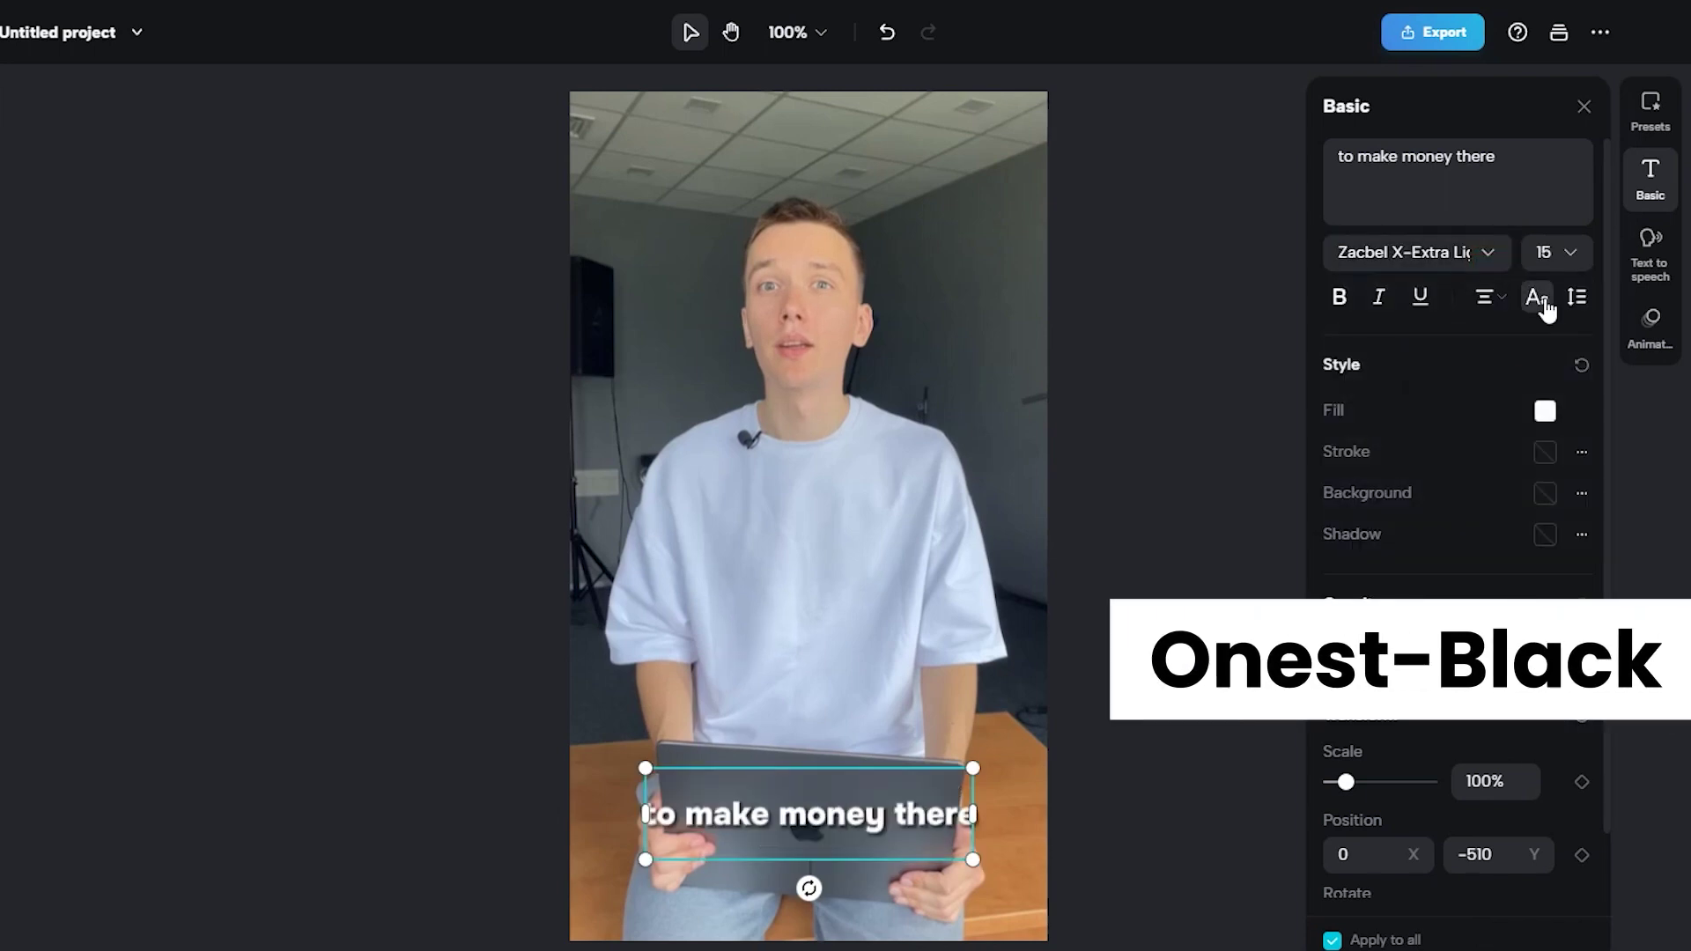
click(1555, 253)
scroll(1559, 383, down, 5)
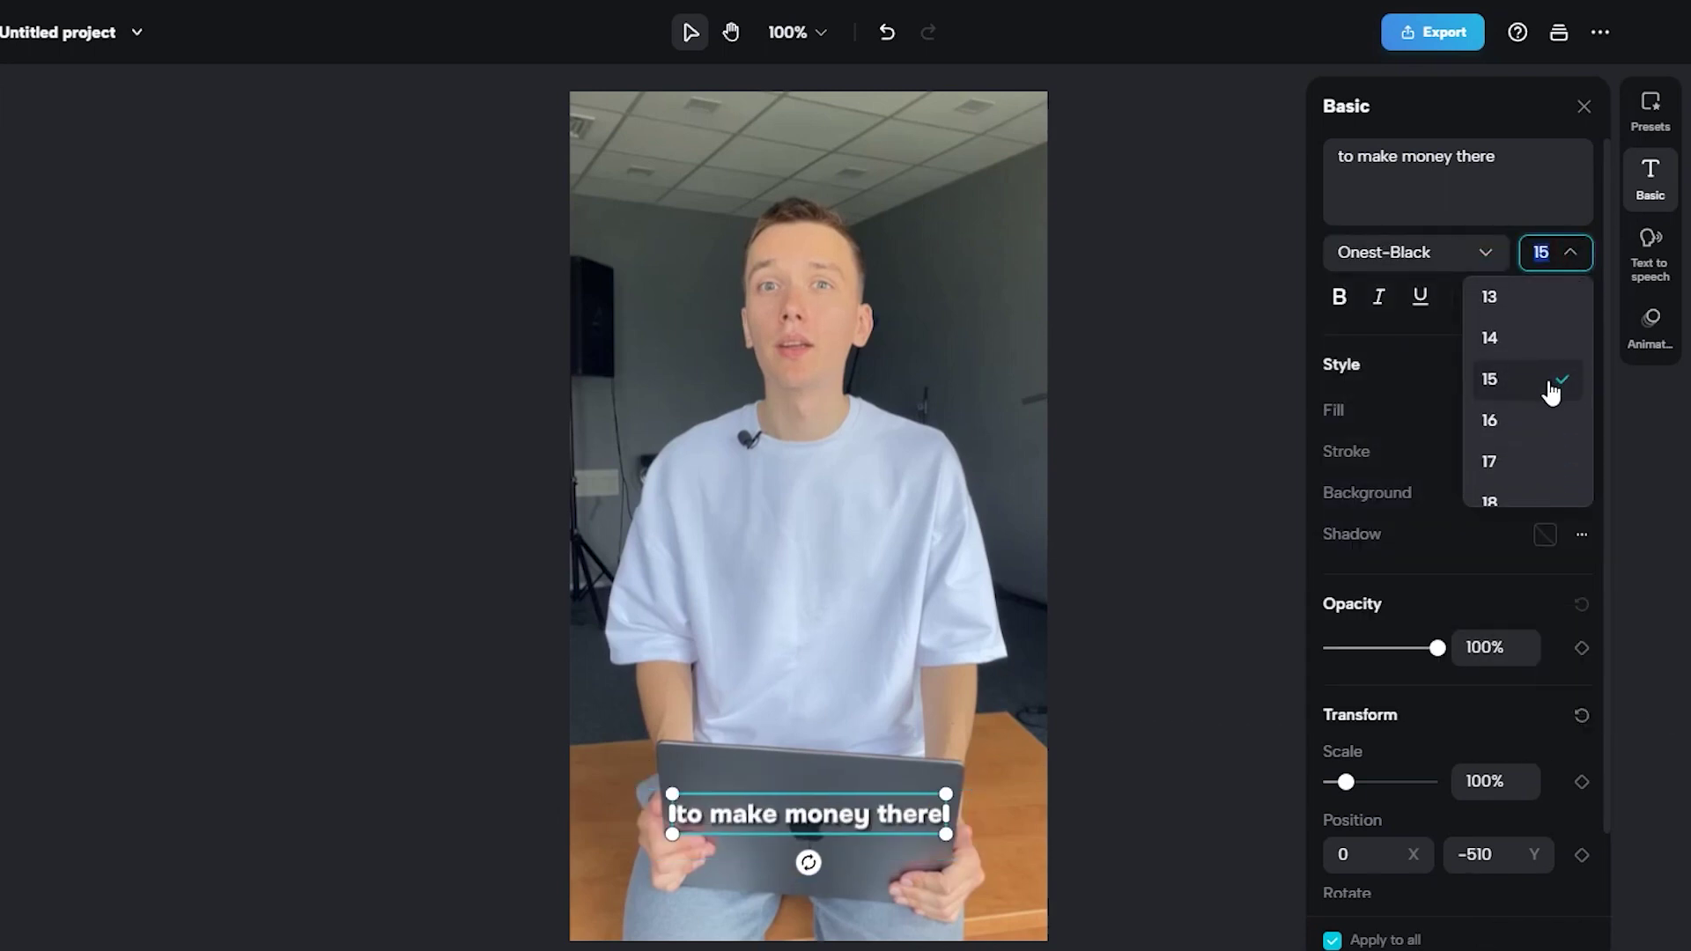
click(1515, 440)
click(1542, 310)
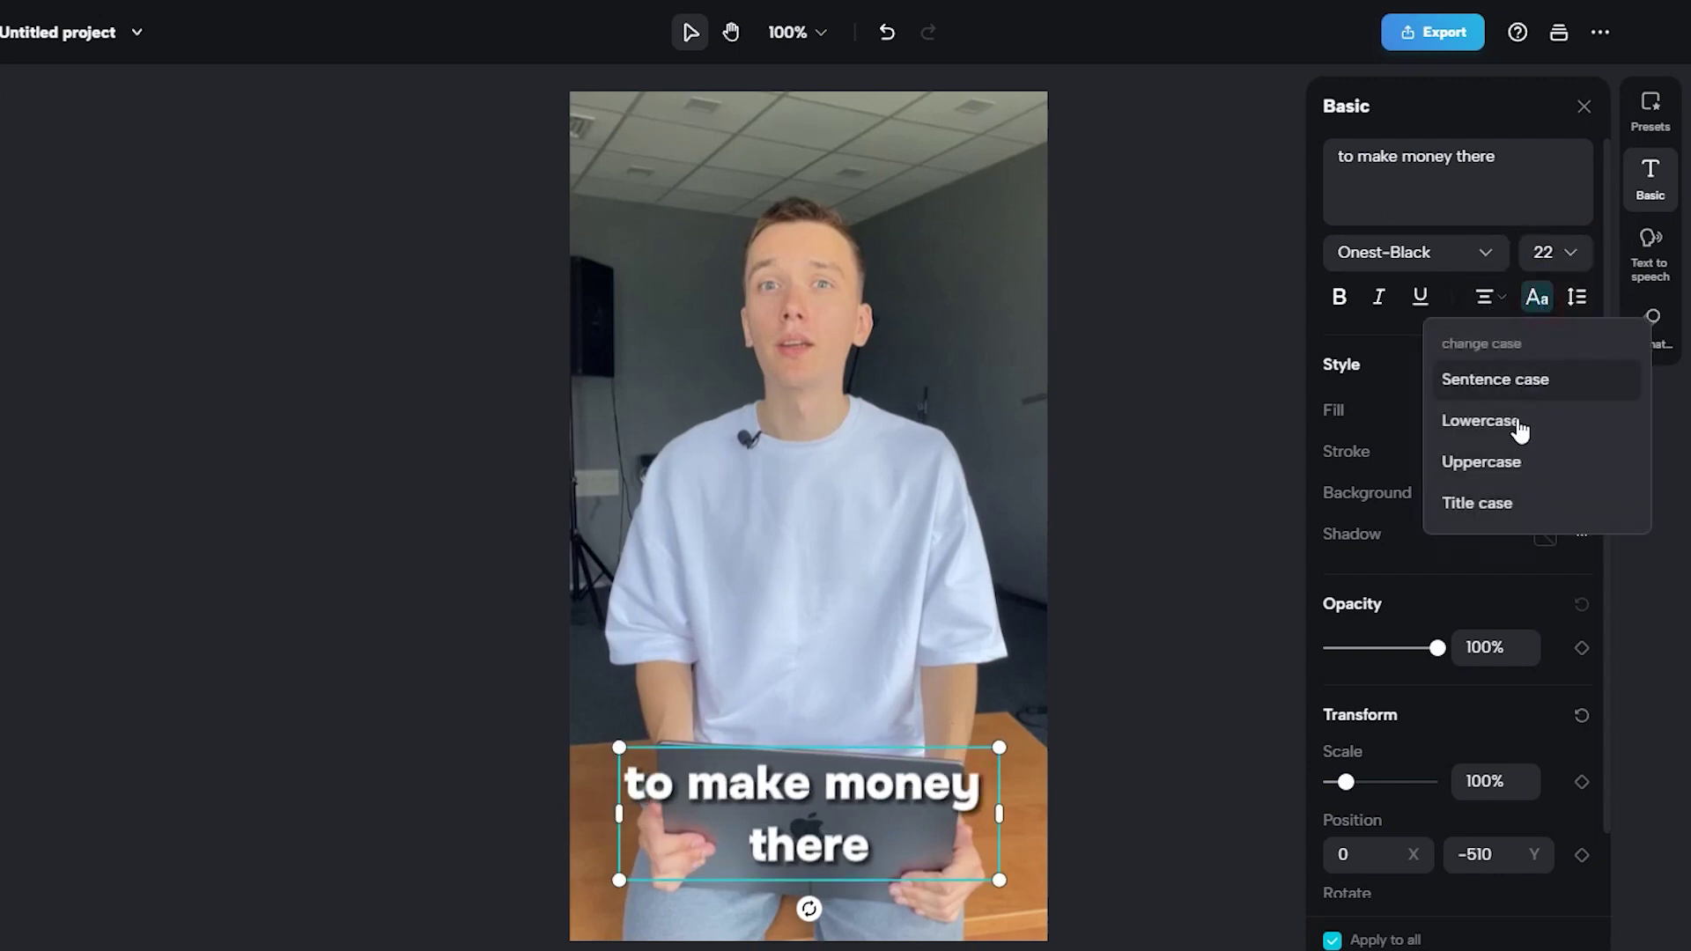
click(1510, 457)
Set the caption shadow to 100% opacity, 45% blur, distance 10, angle -79, then scrub to check.
click(1547, 535)
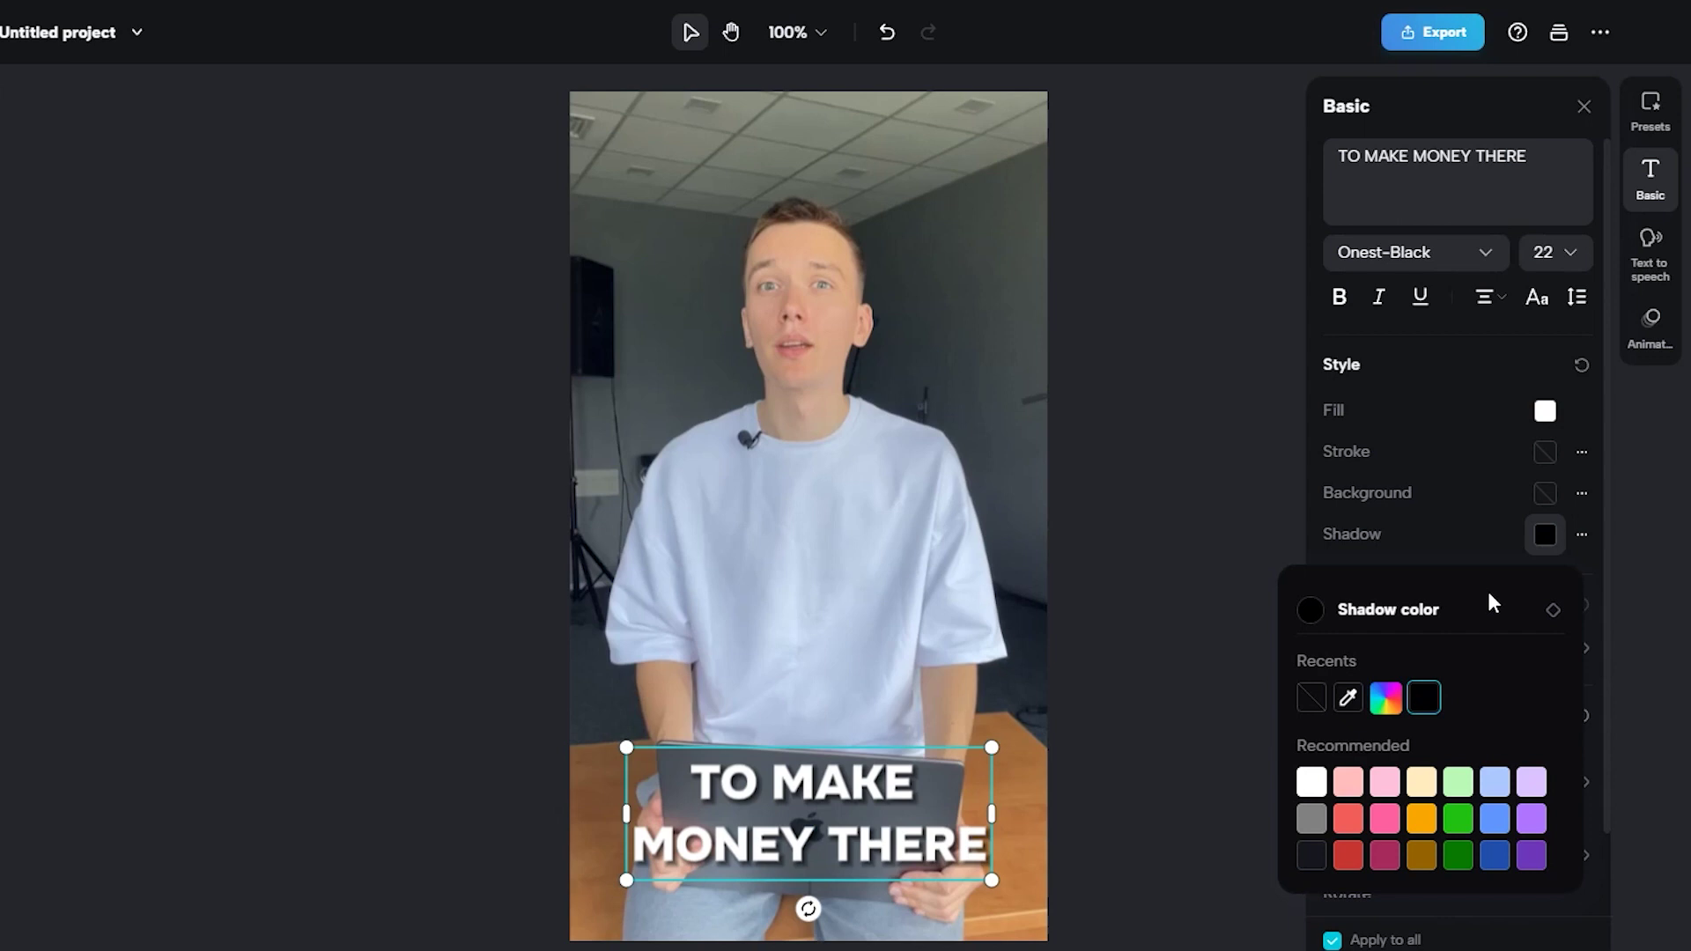
click(1582, 534)
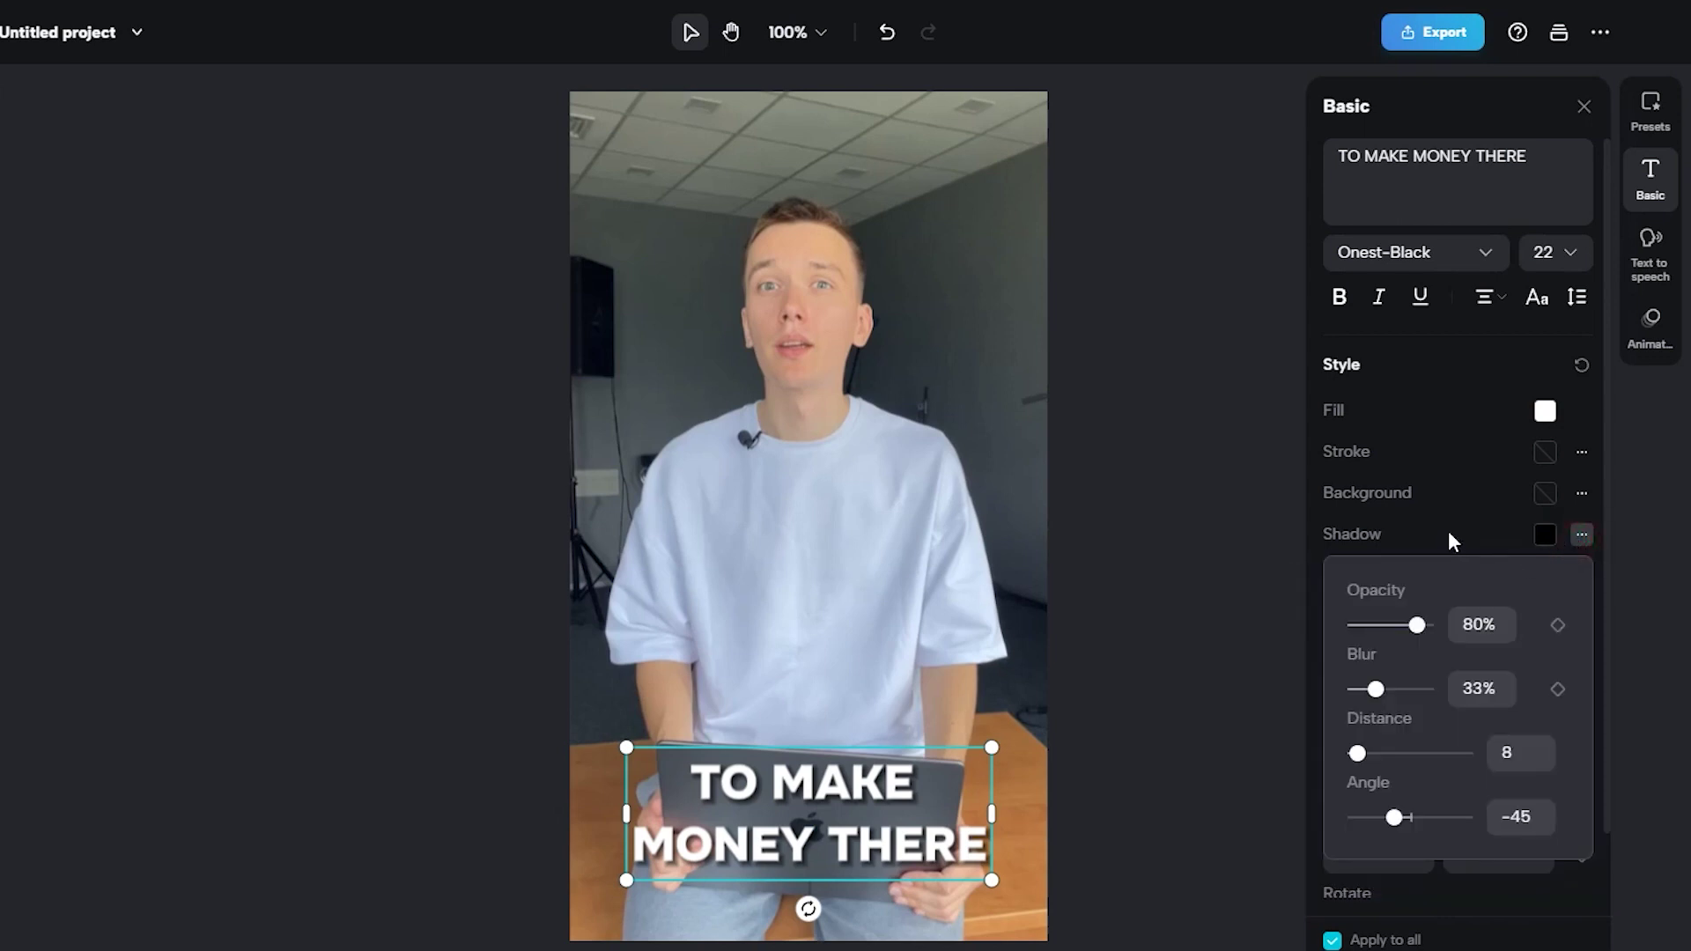
drag(1422, 625, 1444, 625)
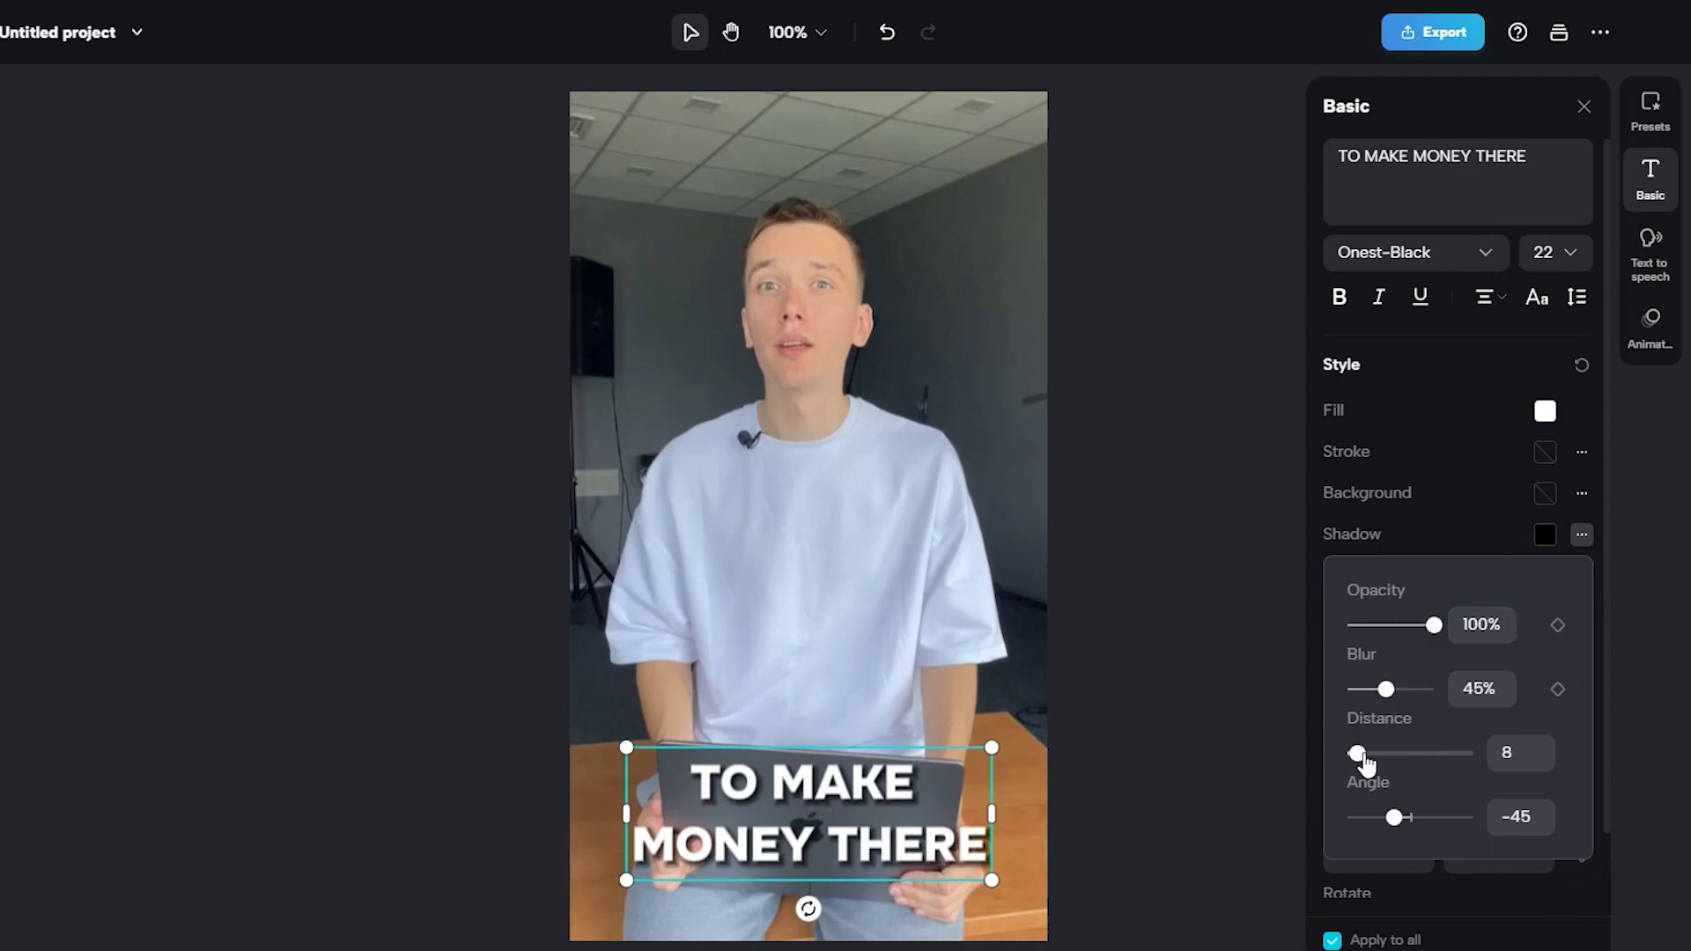
drag(1366, 762, 1364, 766)
drag(1398, 828, 1389, 828)
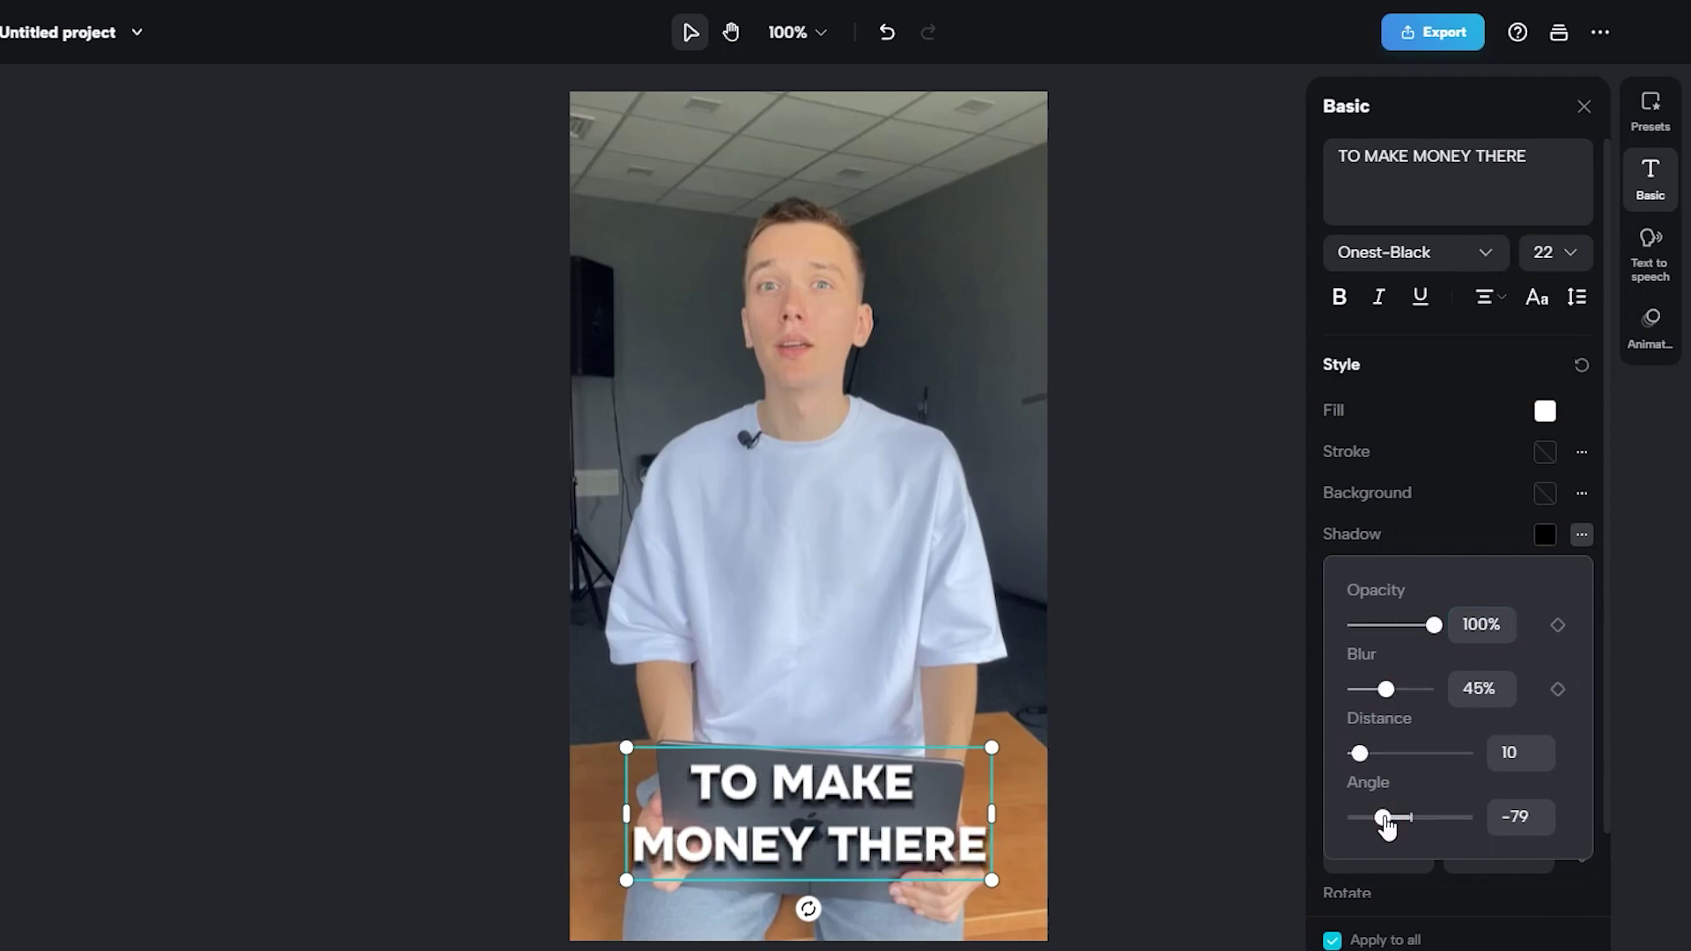
click(1245, 802)
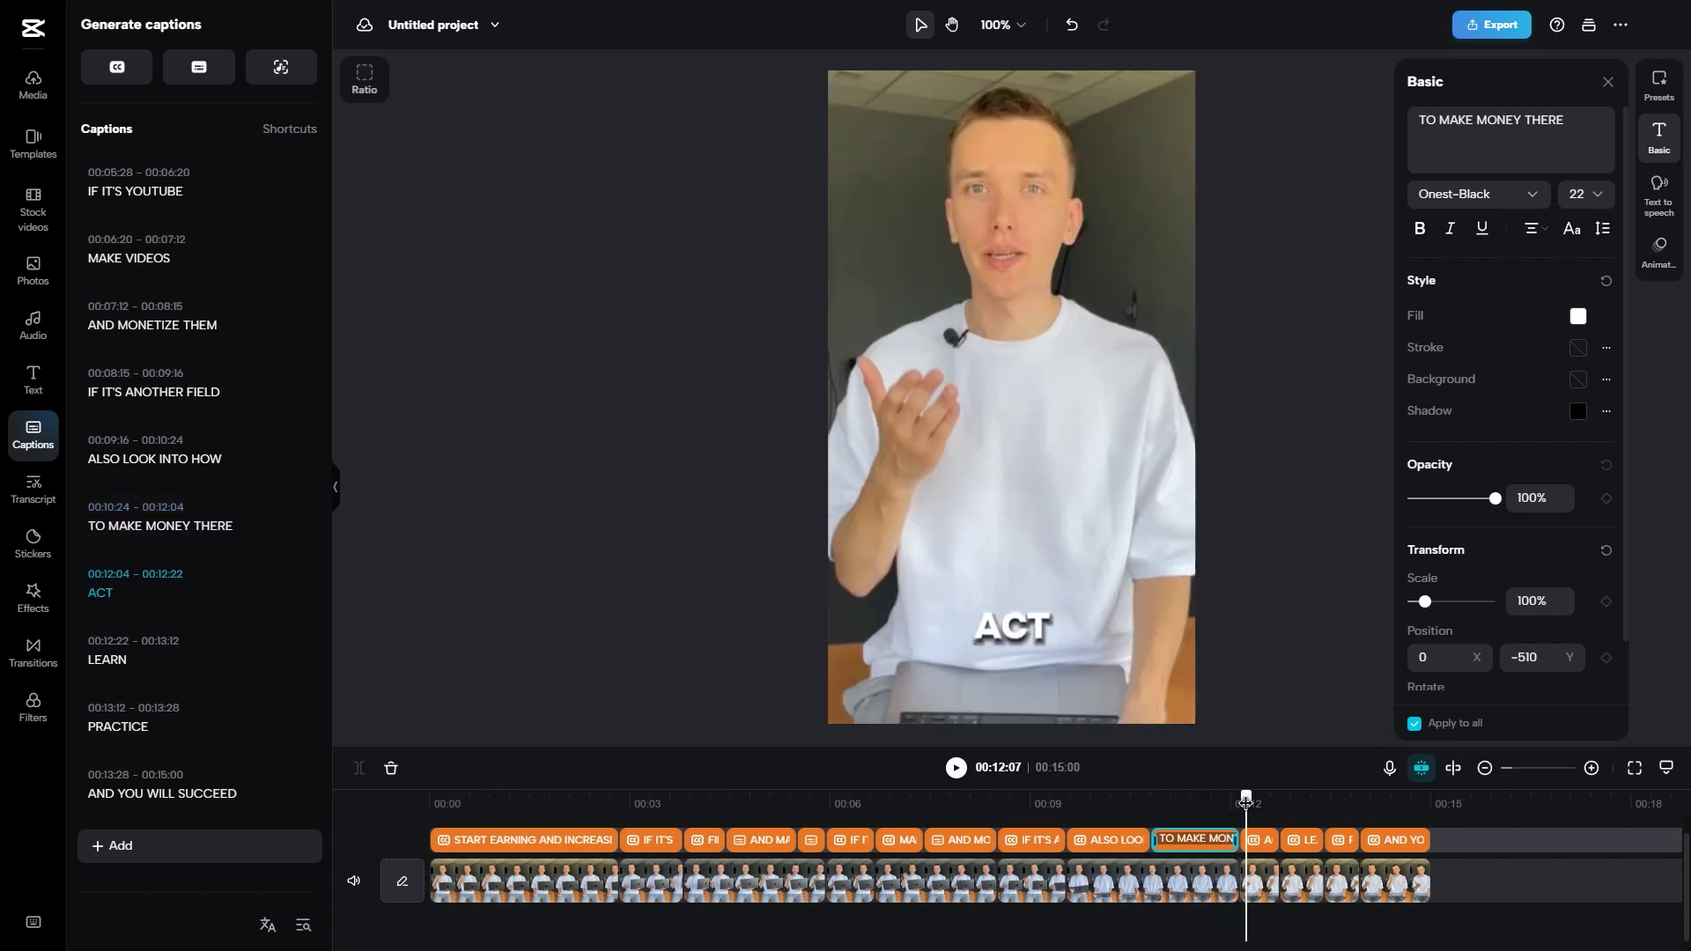
drag(1245, 801, 1160, 801)
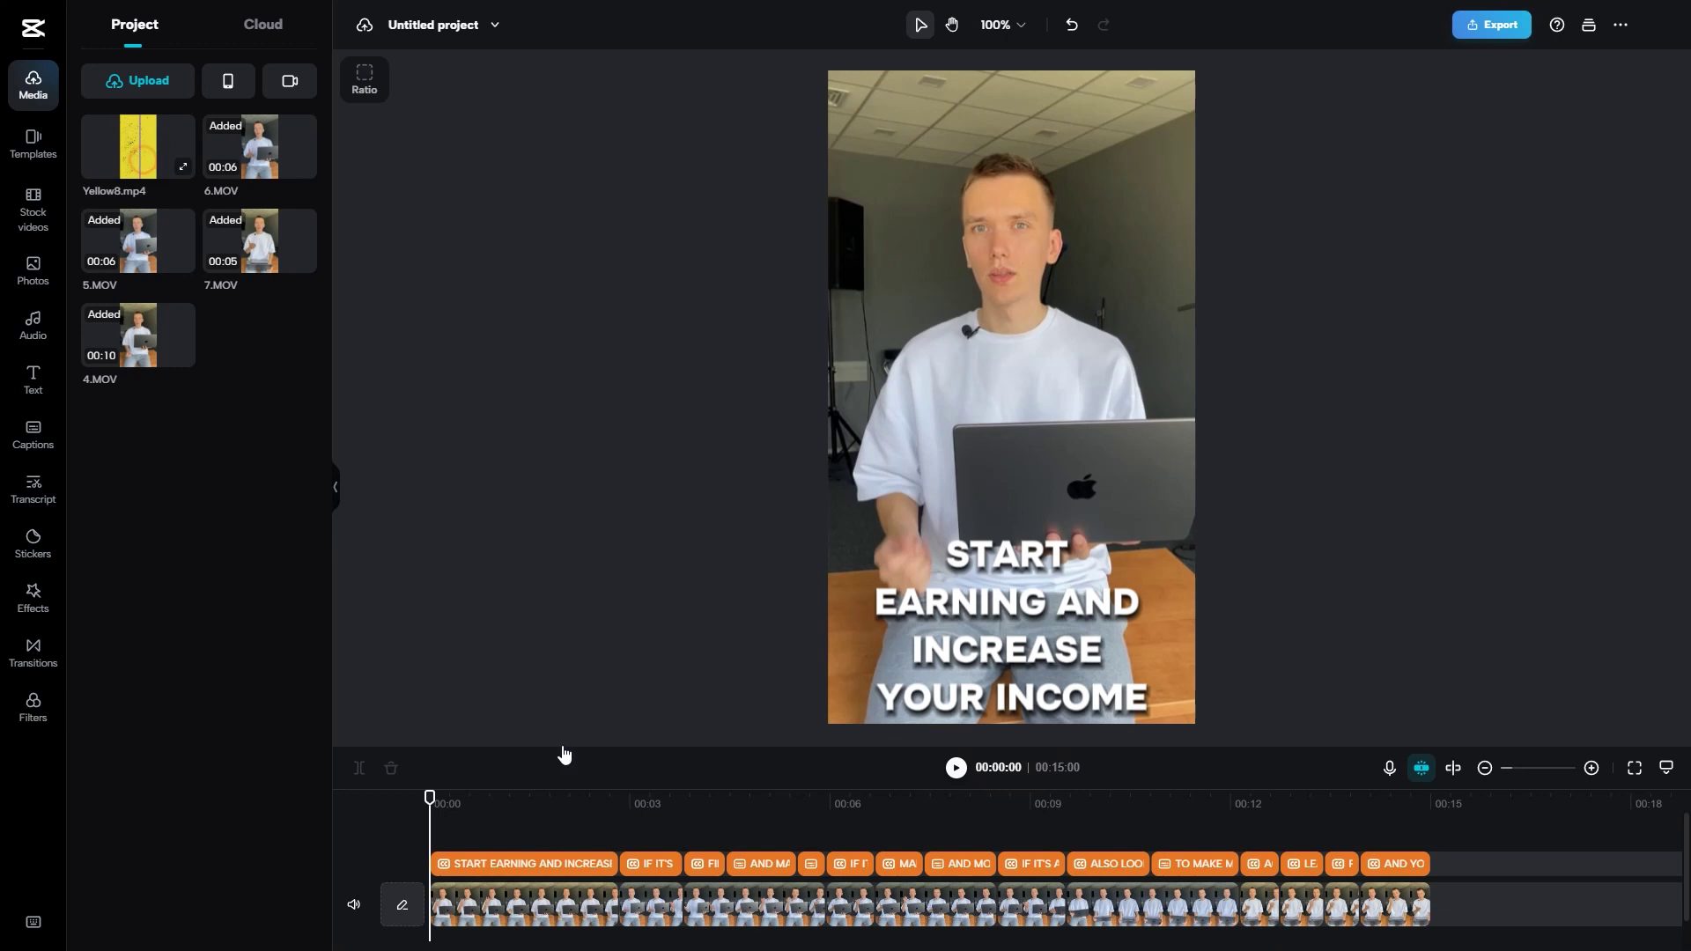
Drop Yellow8.mp4 on a track above the main video at the start and trim it to 00:02:25.
drag(564, 755, 433, 872)
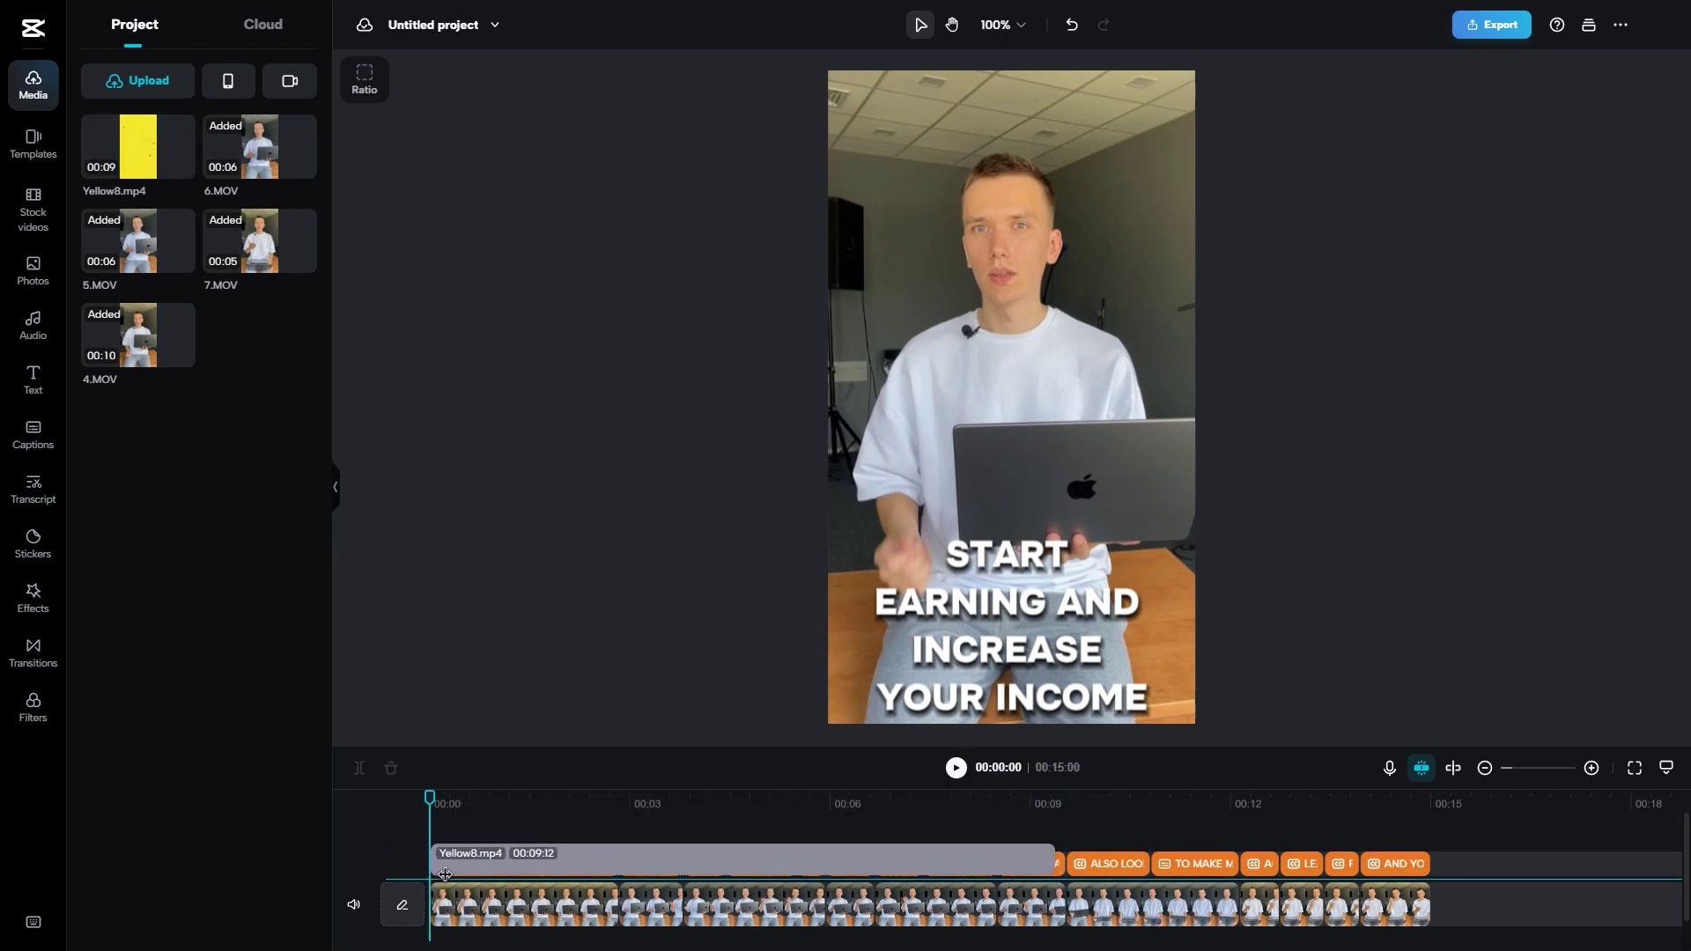
drag(445, 874, 445, 894)
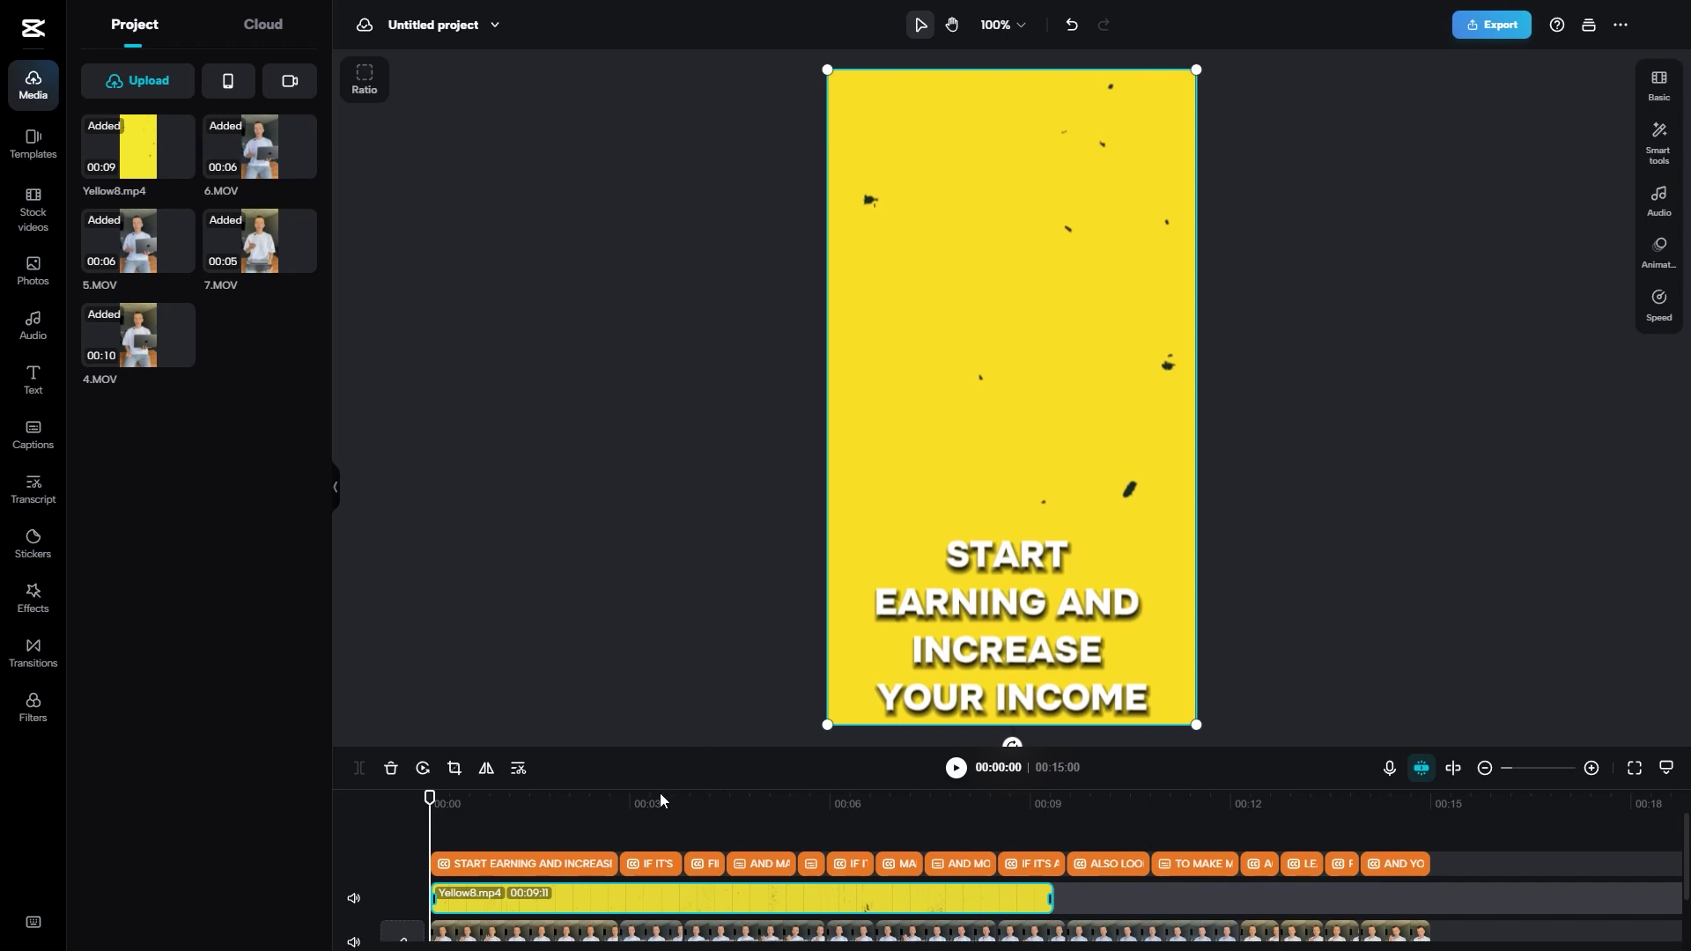
scroll(656, 825, down, 1)
scroll(668, 831, up, 1)
drag(789, 882, 625, 882)
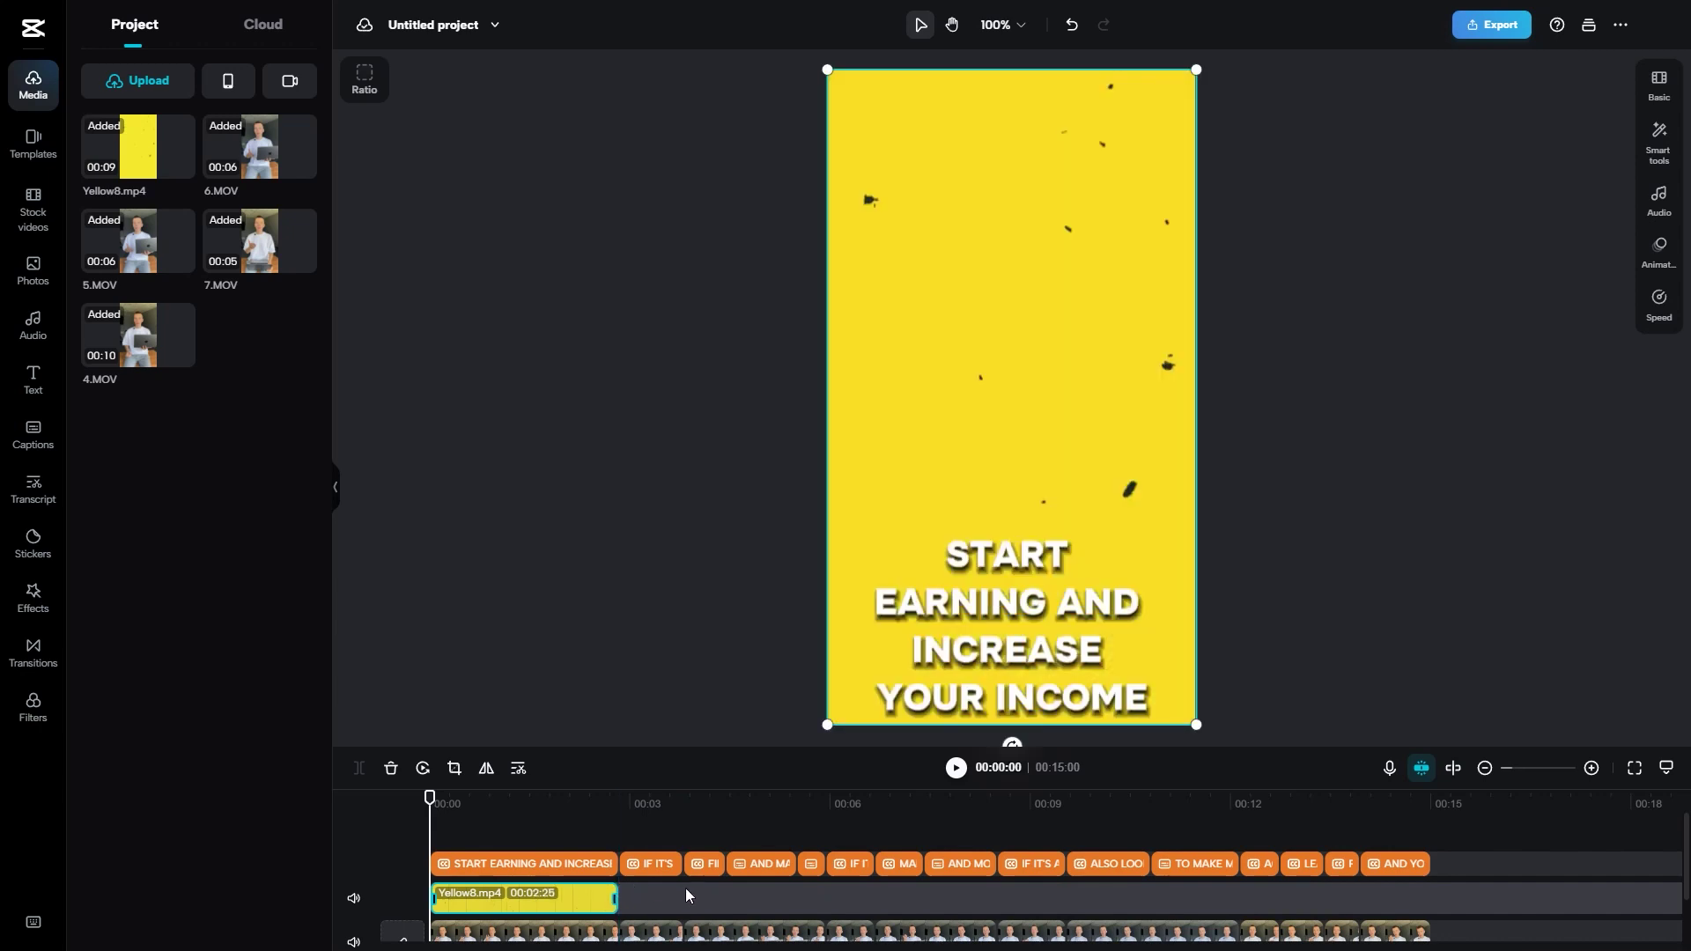
Give the first caption a black rounded-box preset, centre it in the frame, and apply Slide Up animation.
click(553, 862)
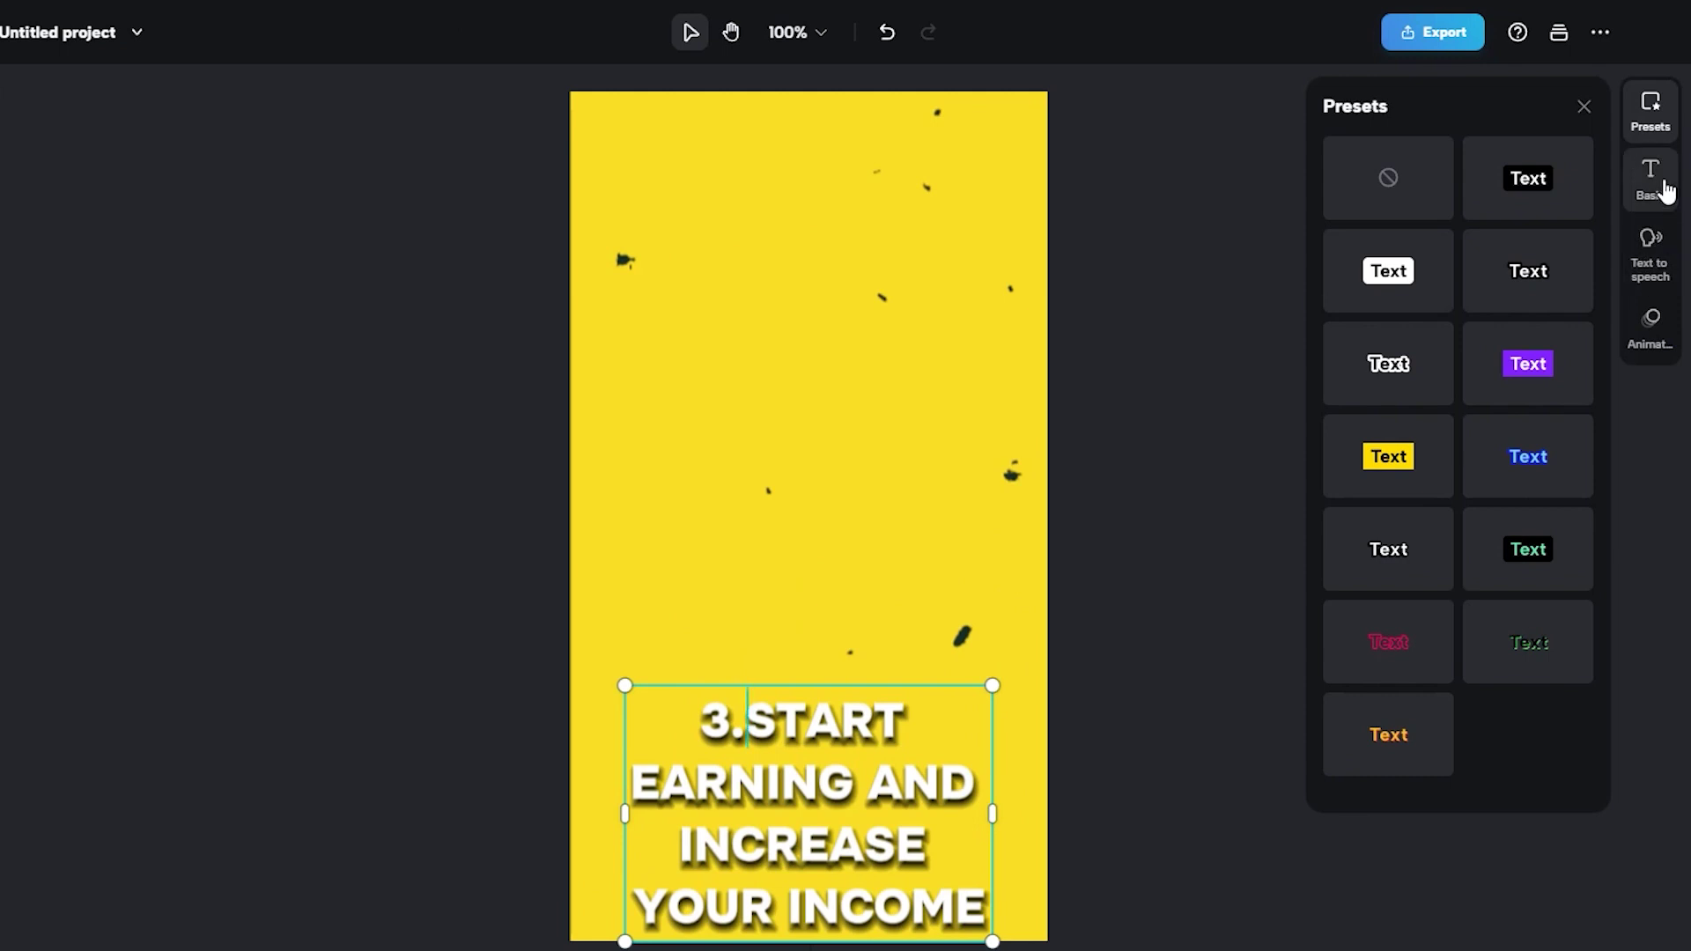
click(1655, 179)
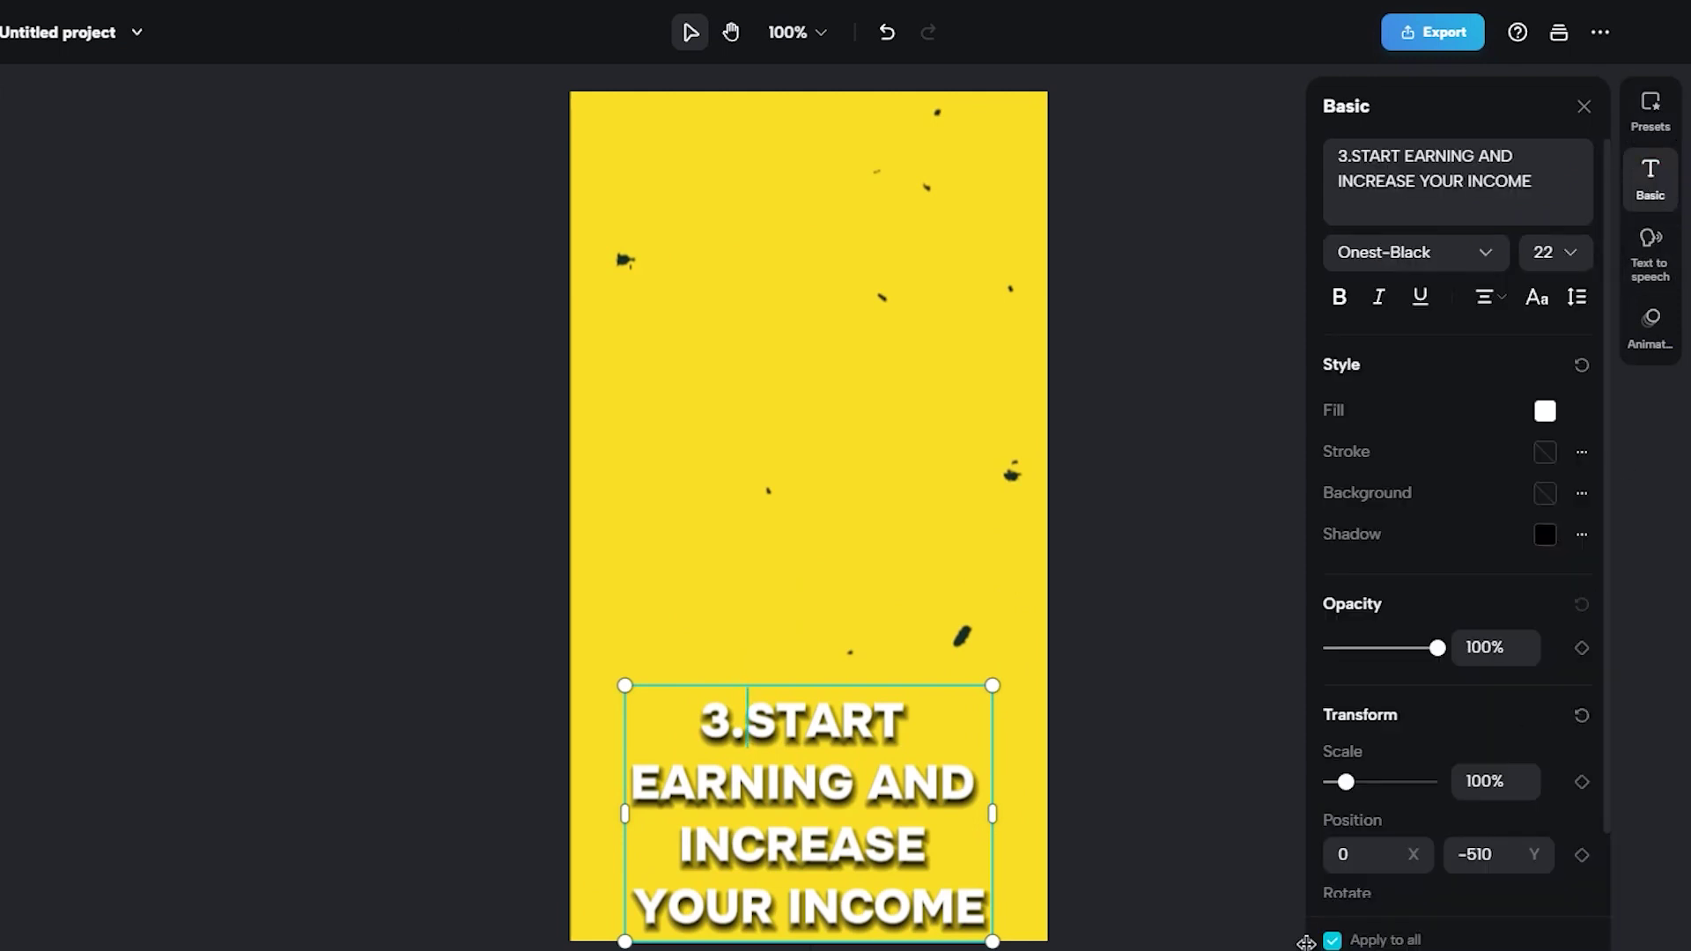
click(1664, 122)
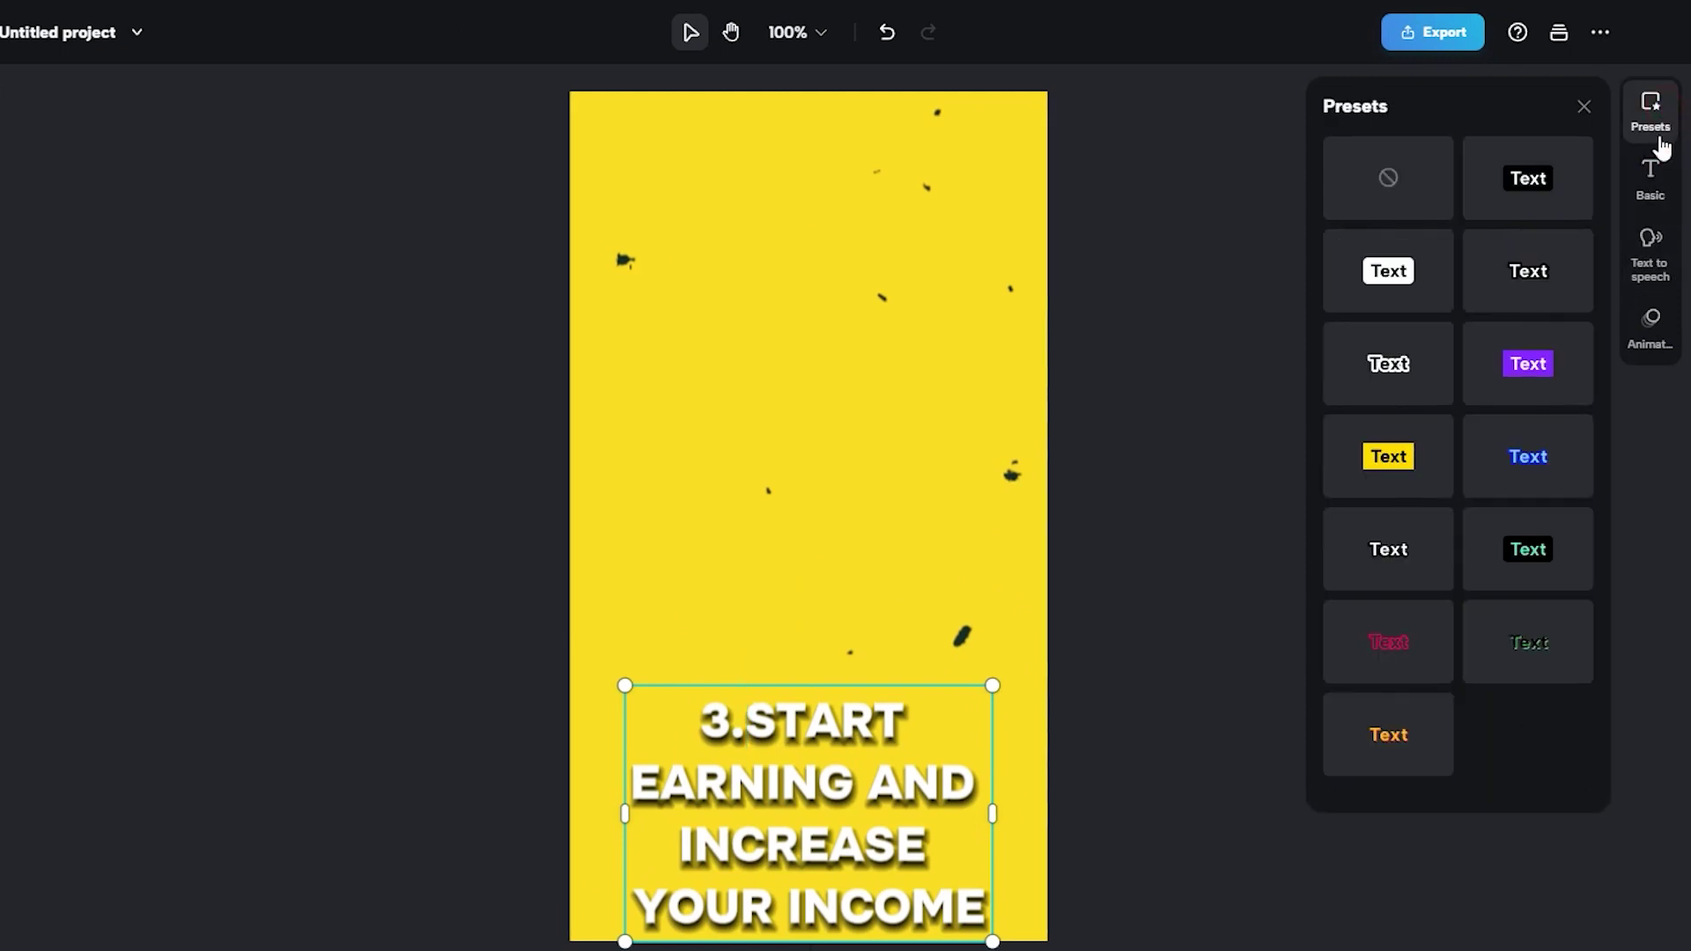
click(1530, 192)
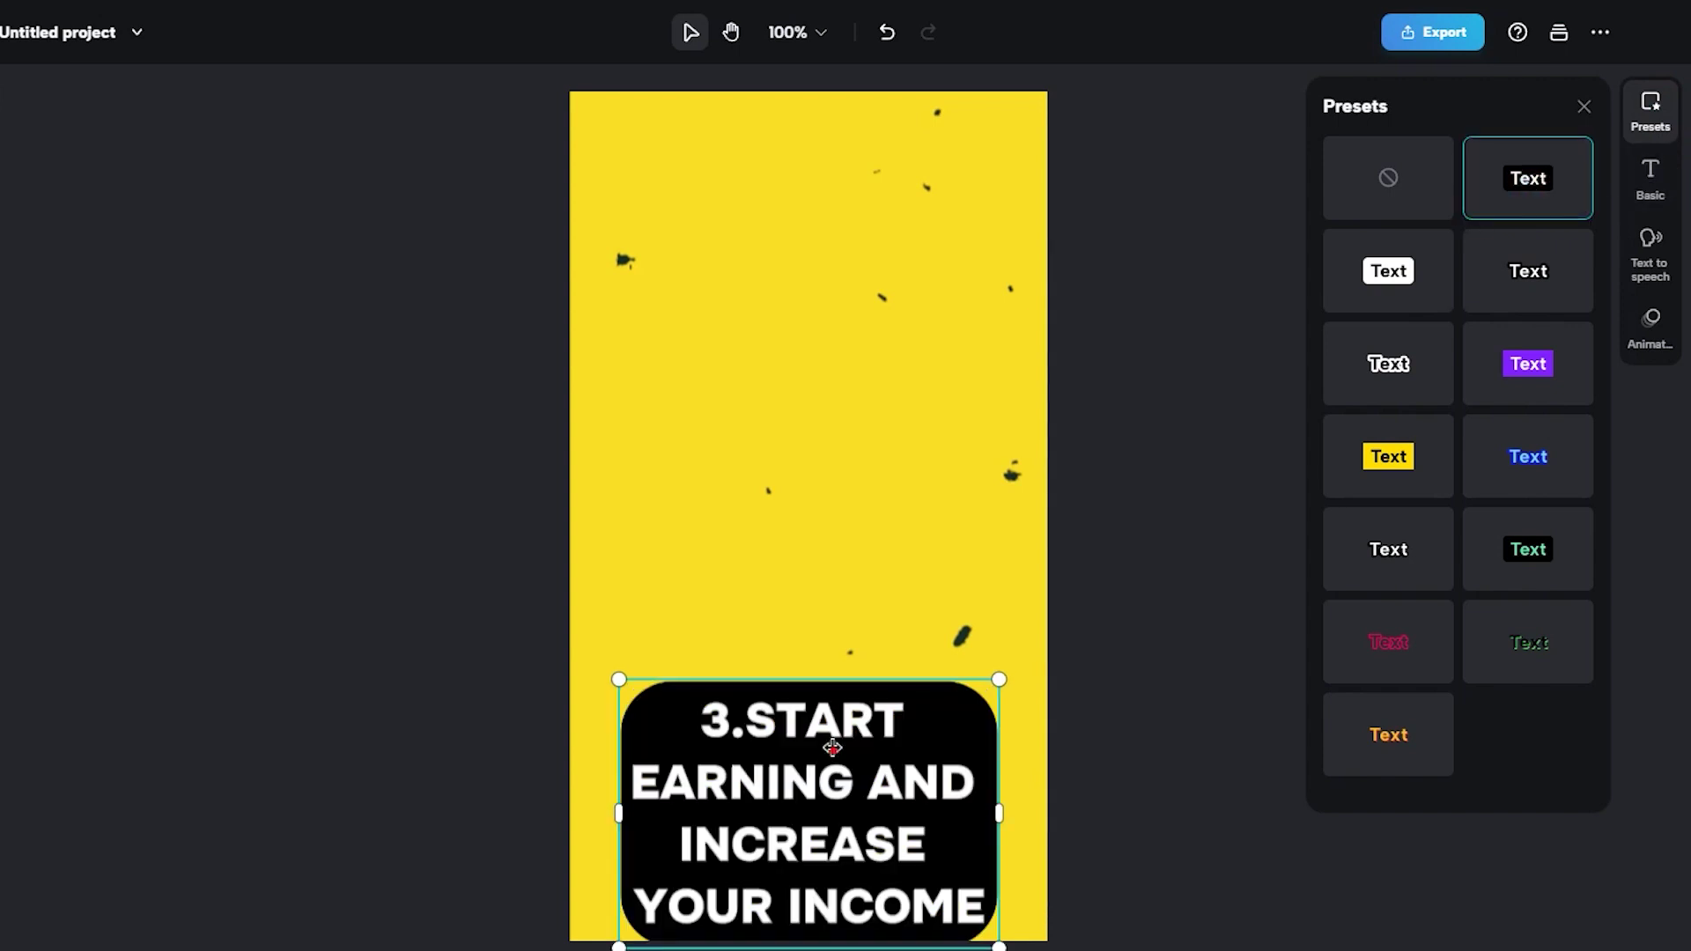
drag(835, 744, 838, 455)
click(1652, 337)
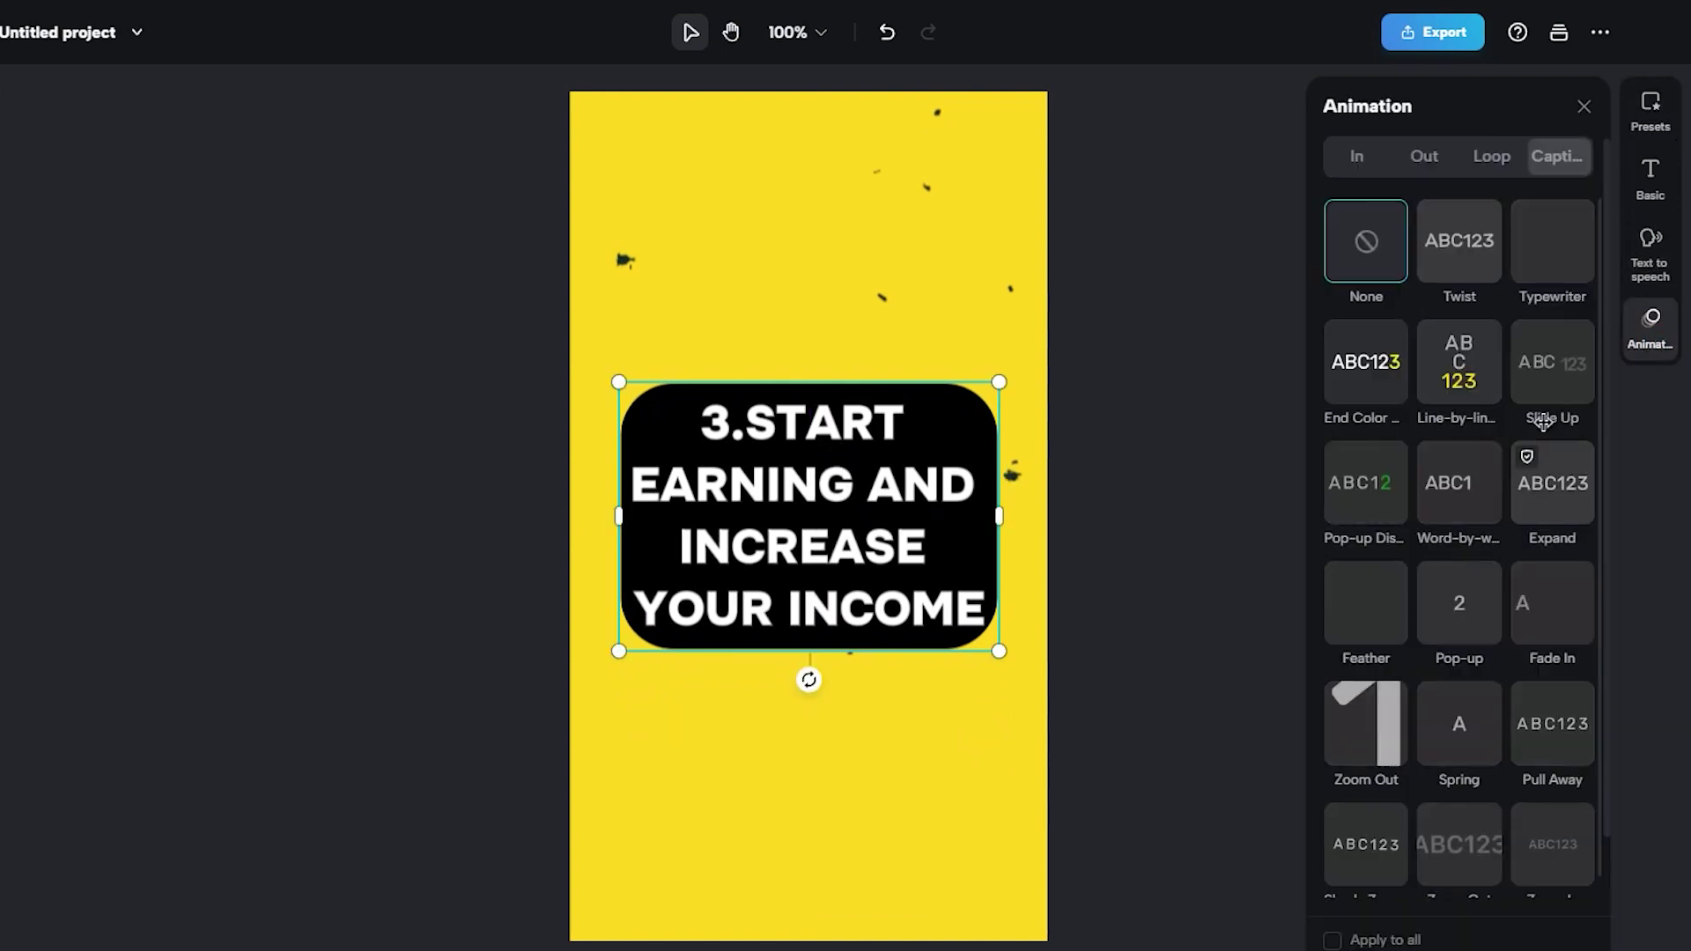
click(1544, 403)
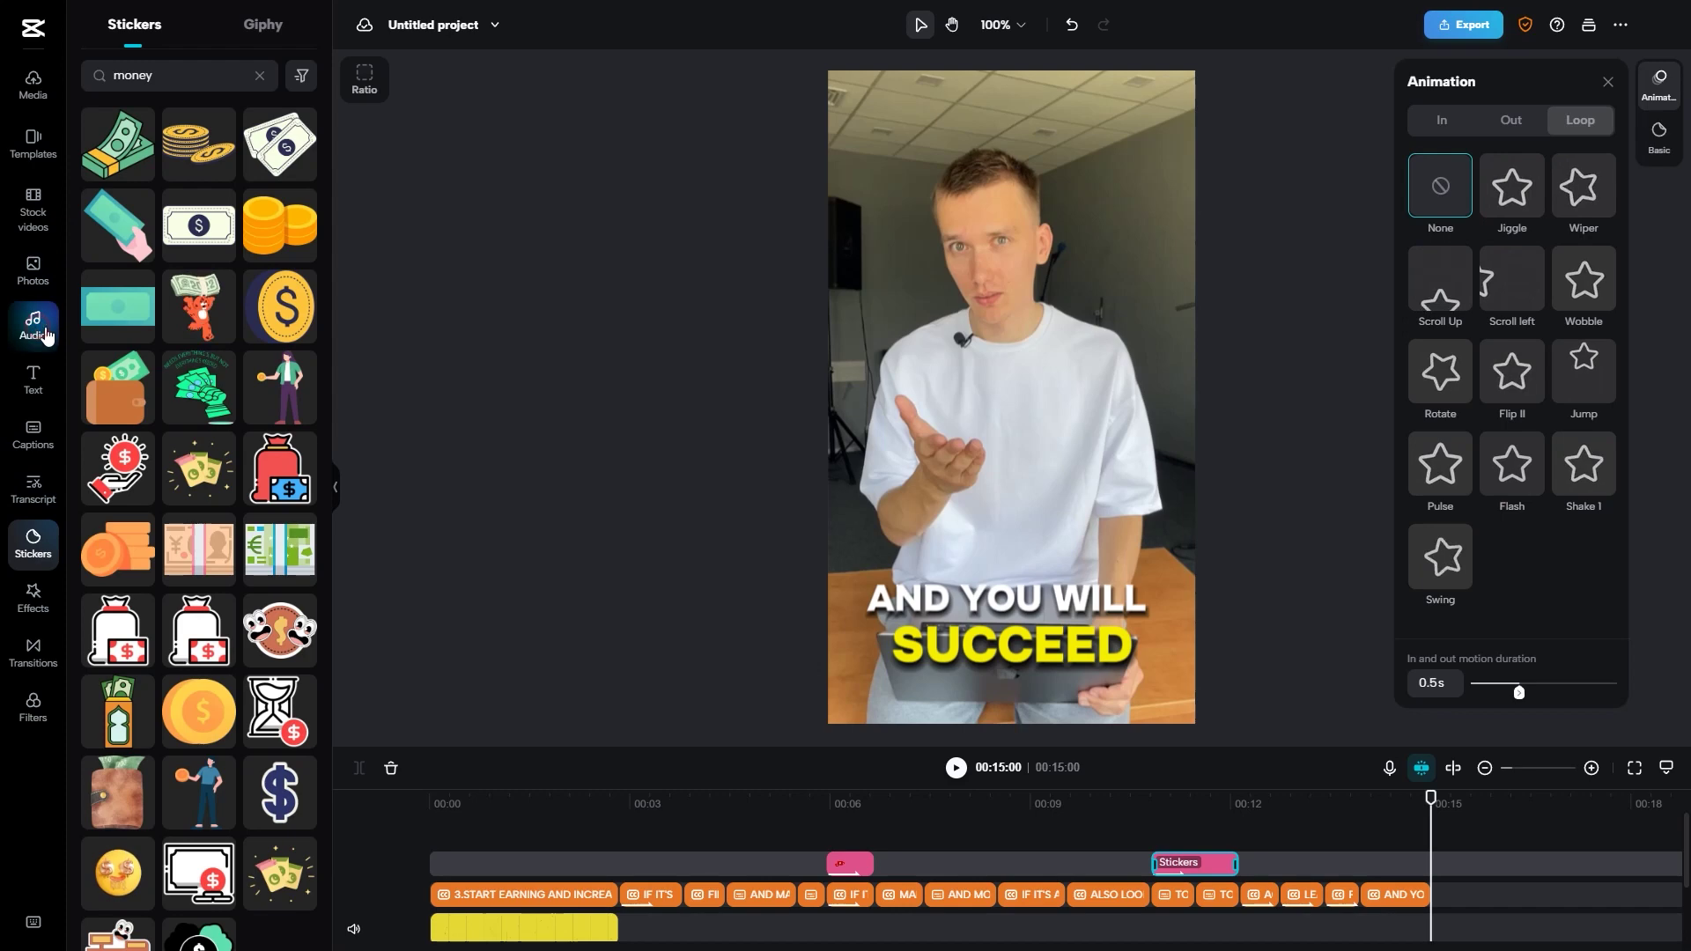
Add the Woosh sound effect from favourites to the timeline and select it to adjust volume.
click(46, 336)
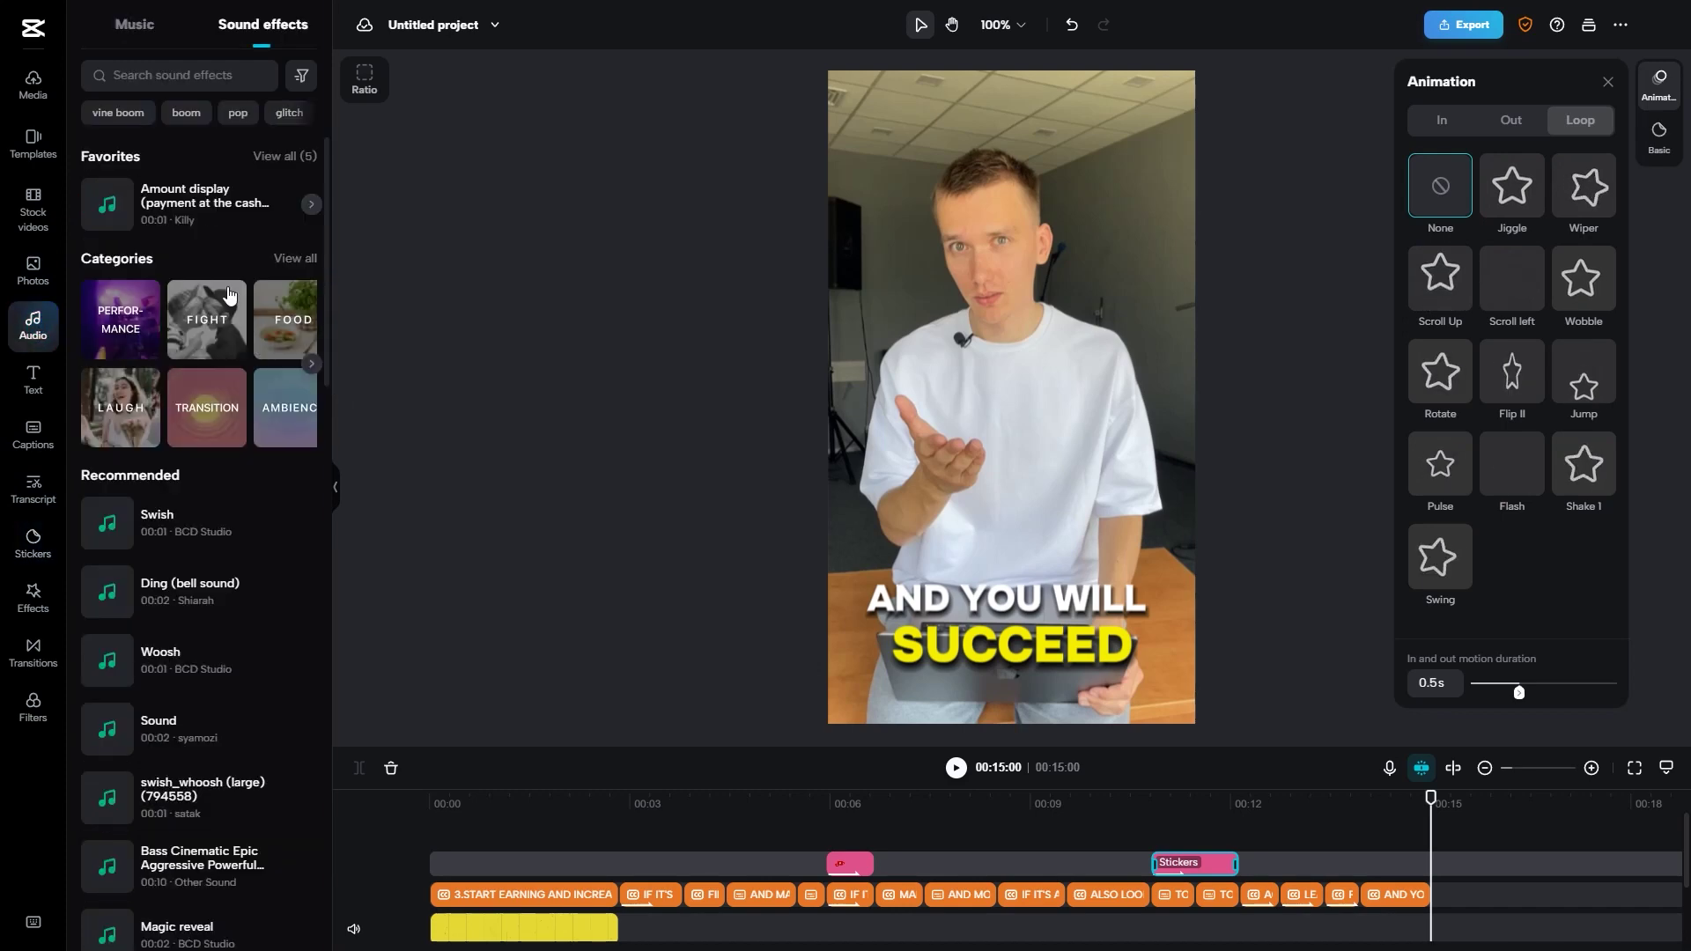
click(310, 207)
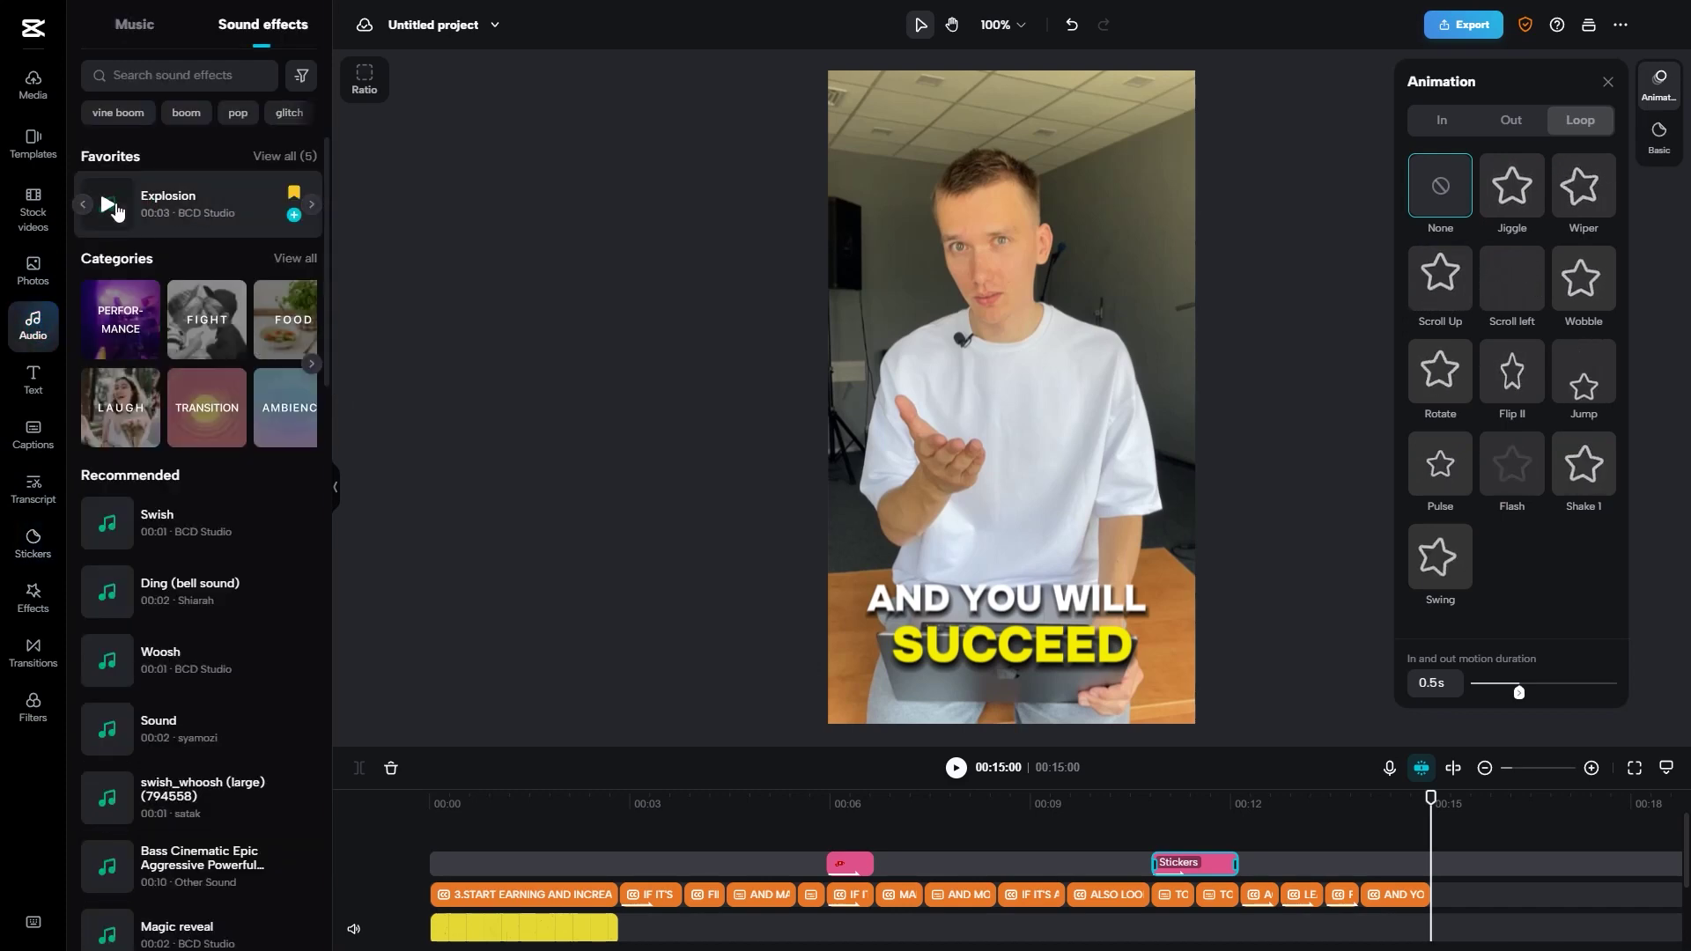
click(289, 162)
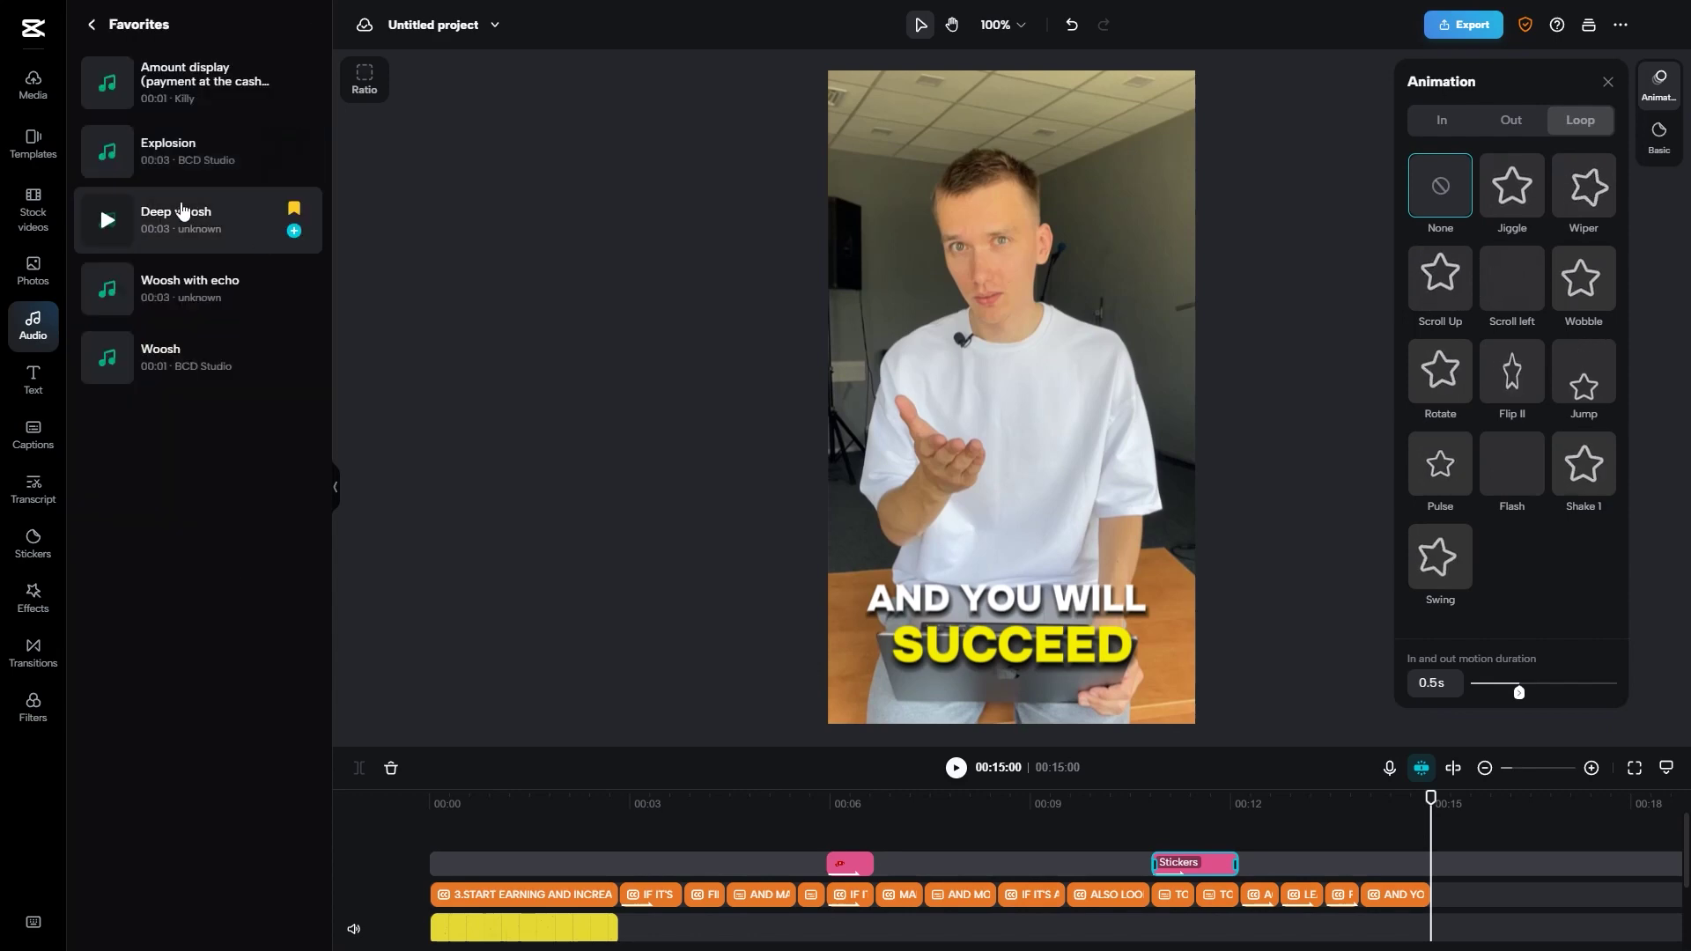
drag(158, 357, 437, 891)
click(1660, 99)
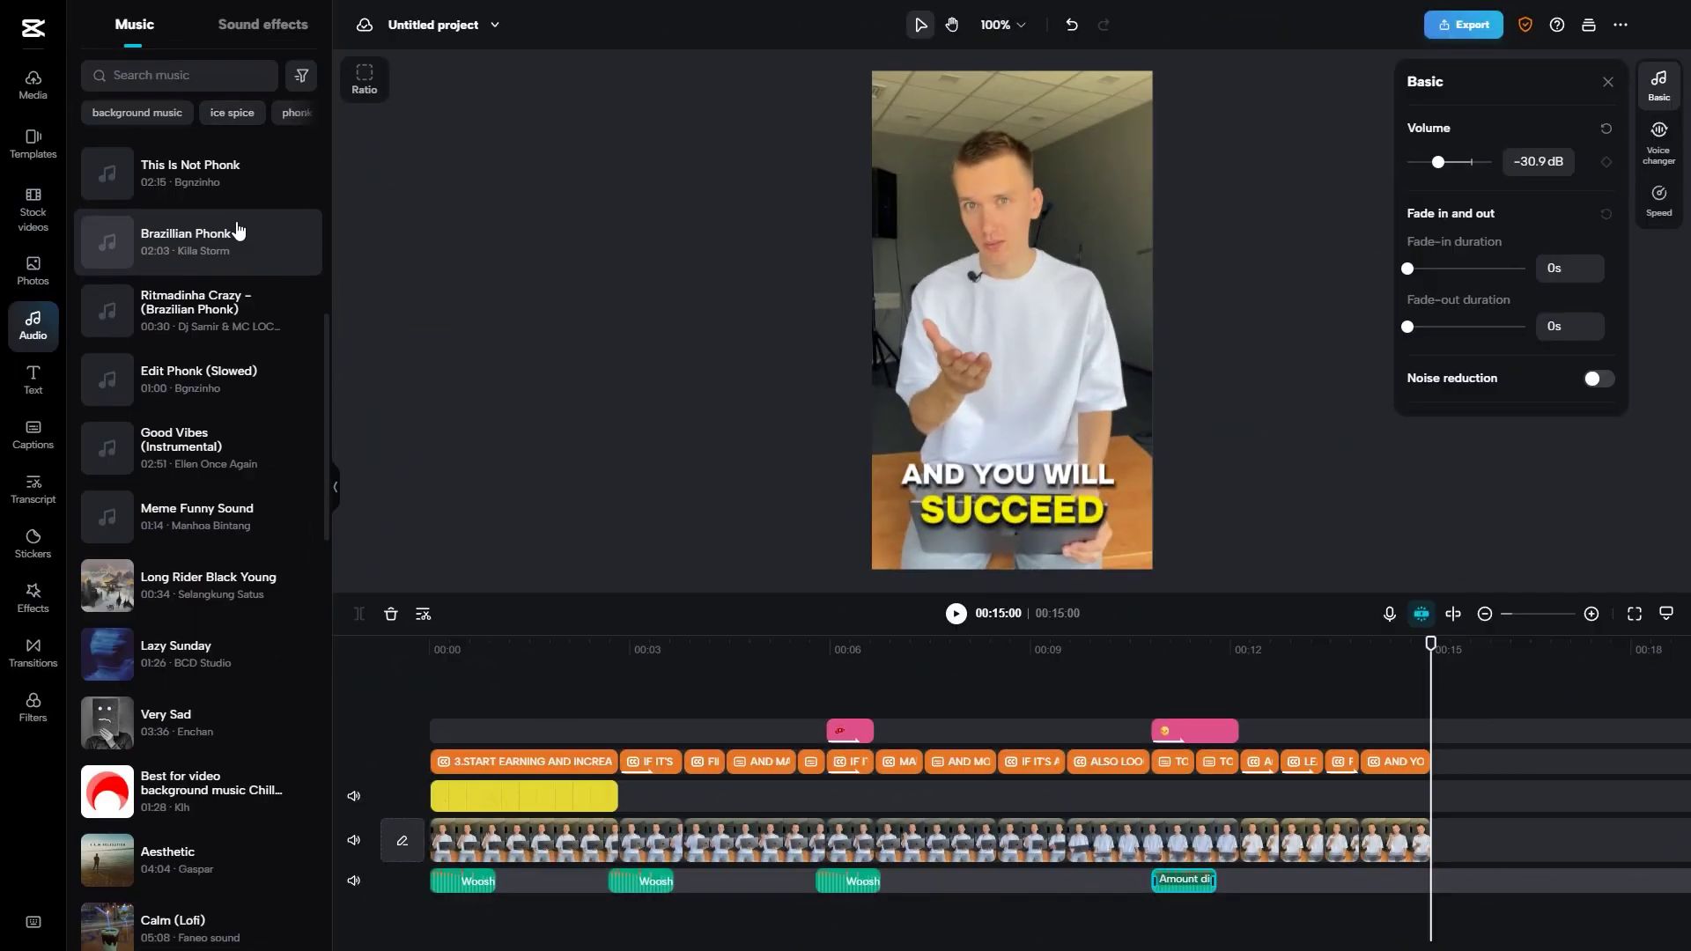
Add the Appearance Church hip-hop track as music, delete the part past 00:15, and play back.
scroll(238, 231, up, 7)
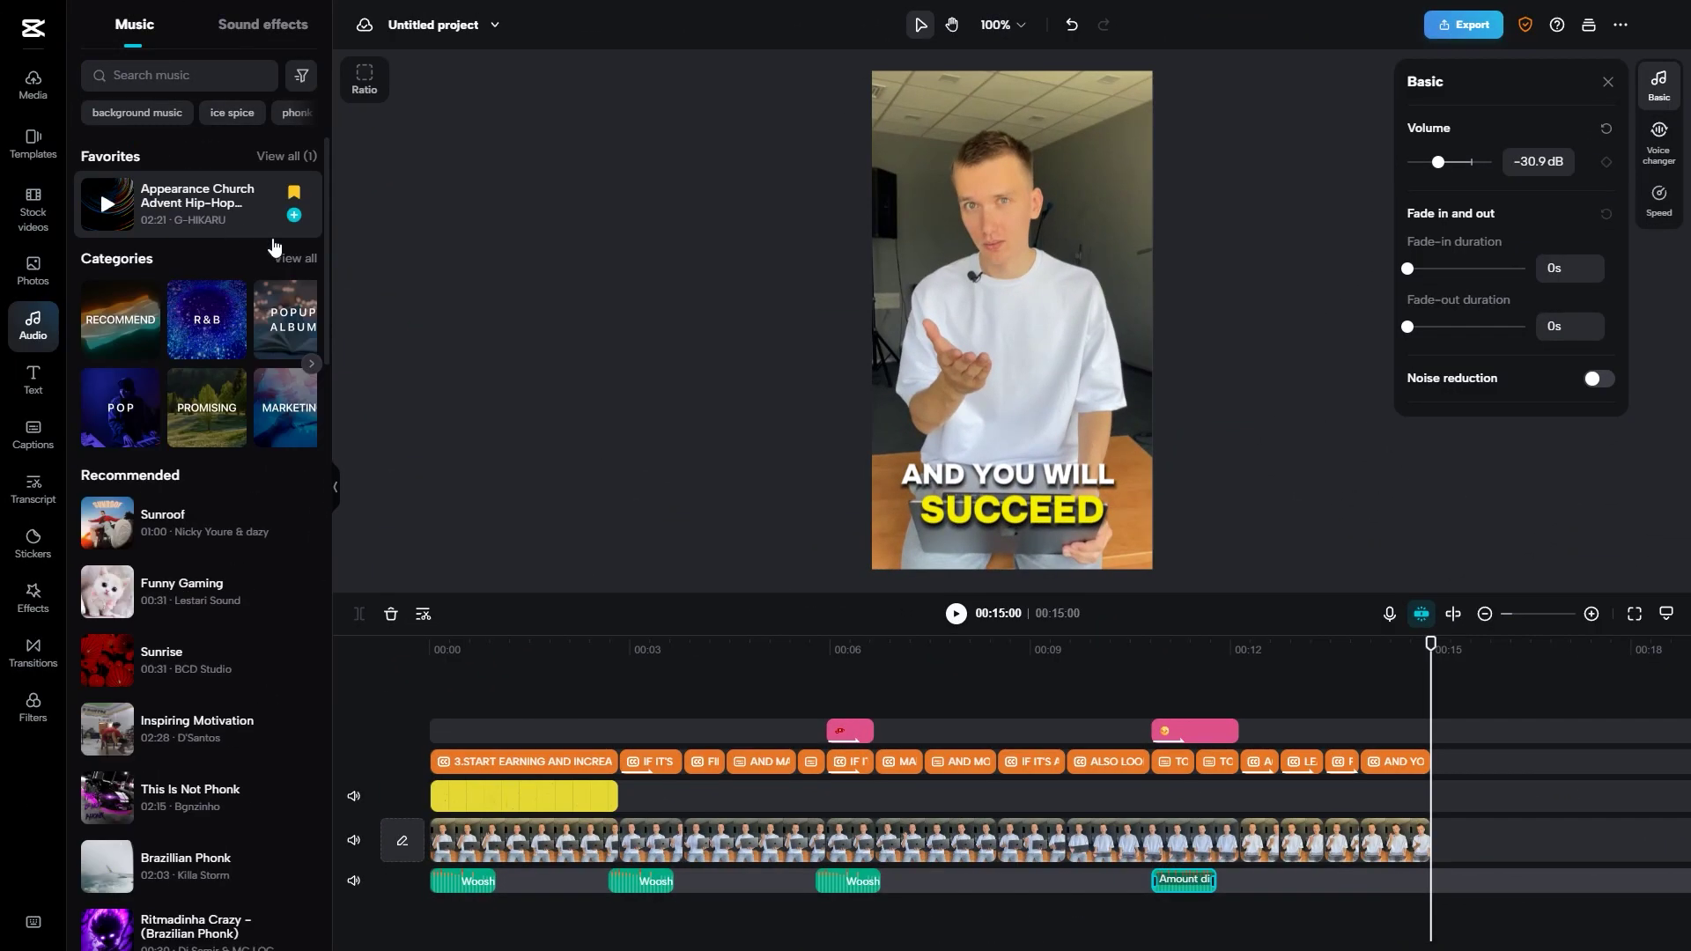
drag(121, 216, 454, 899)
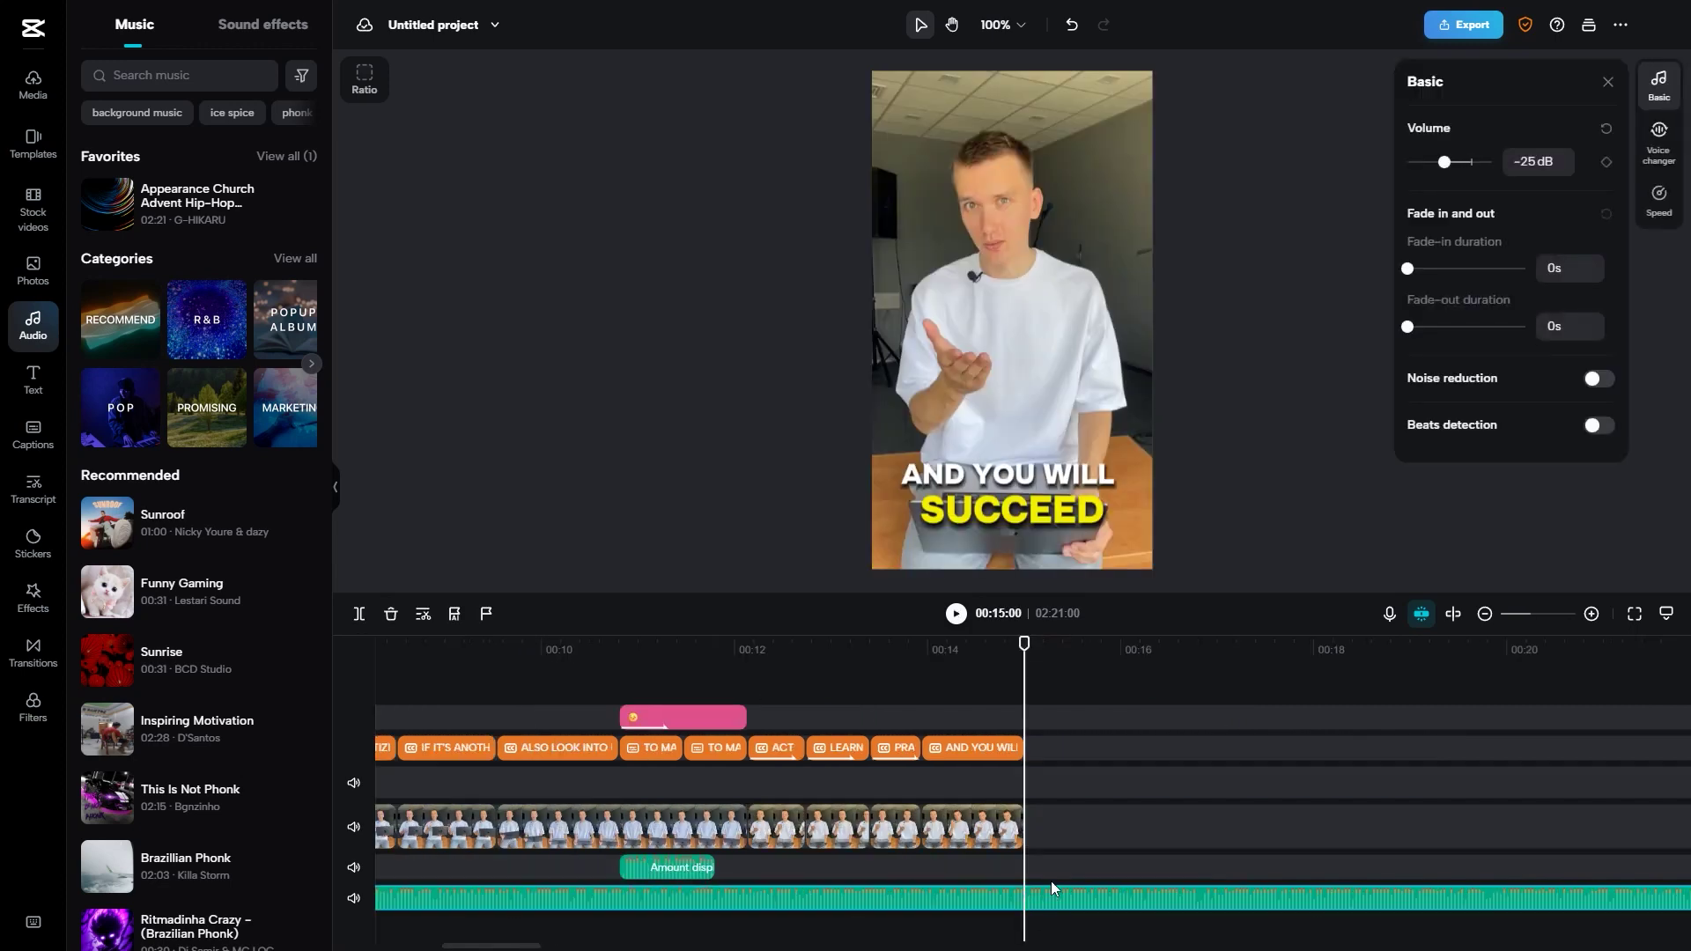
key(Delete)
key(space)
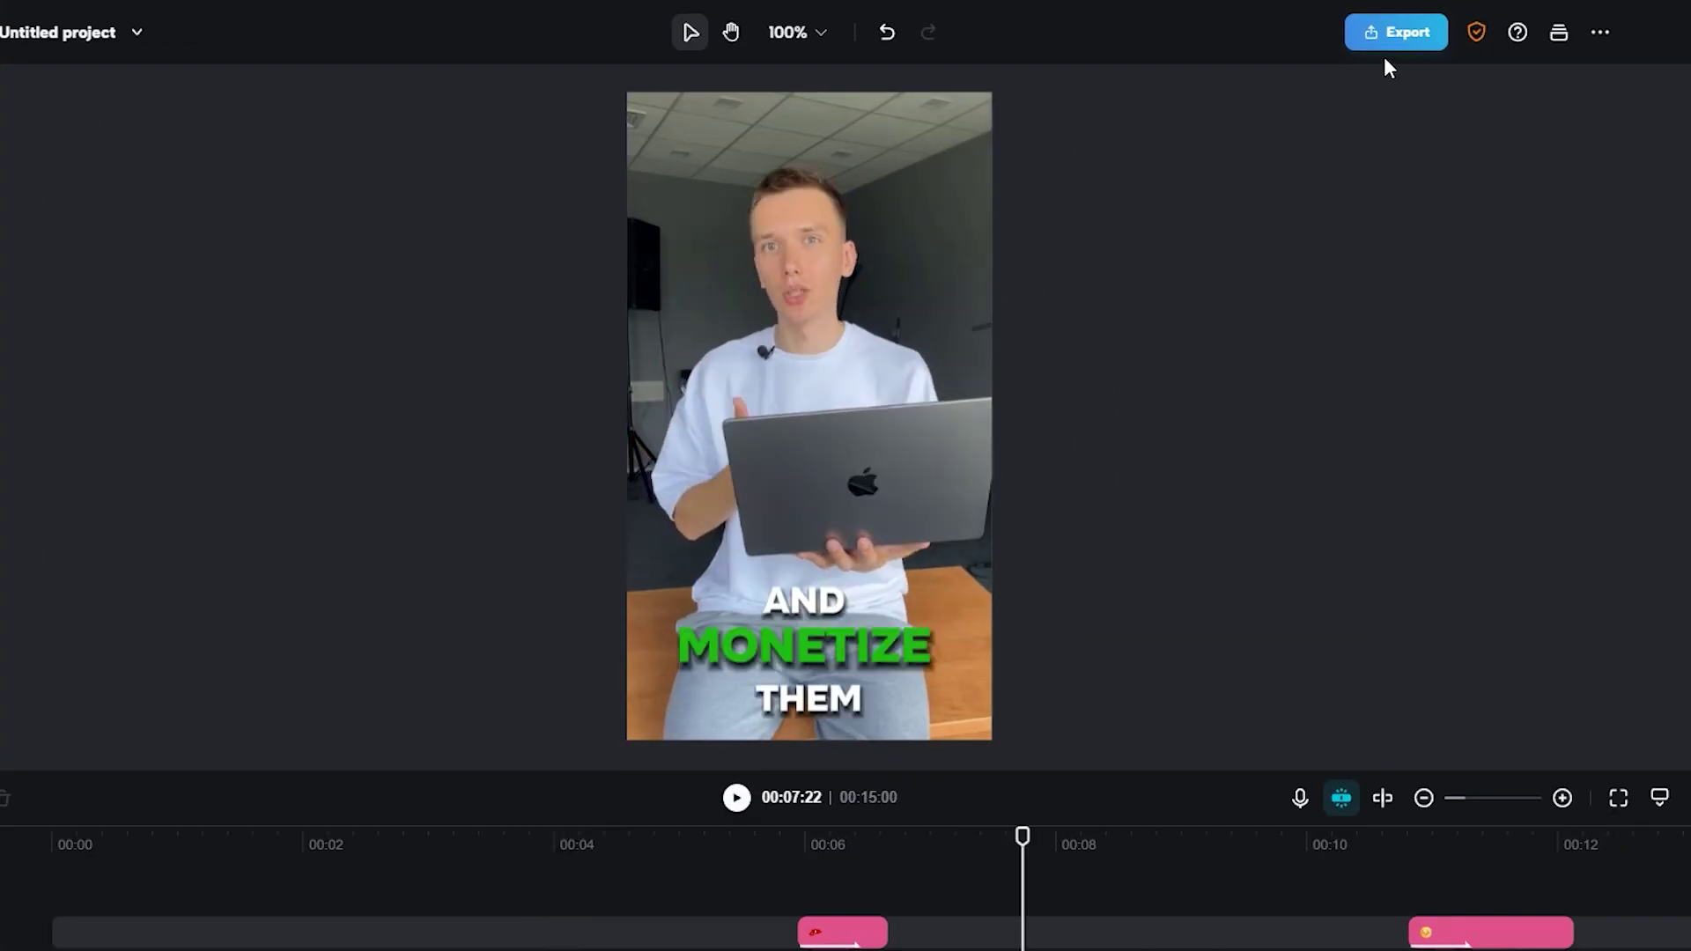
Set up a download export with the file name 'name for our video'.
click(1463, 25)
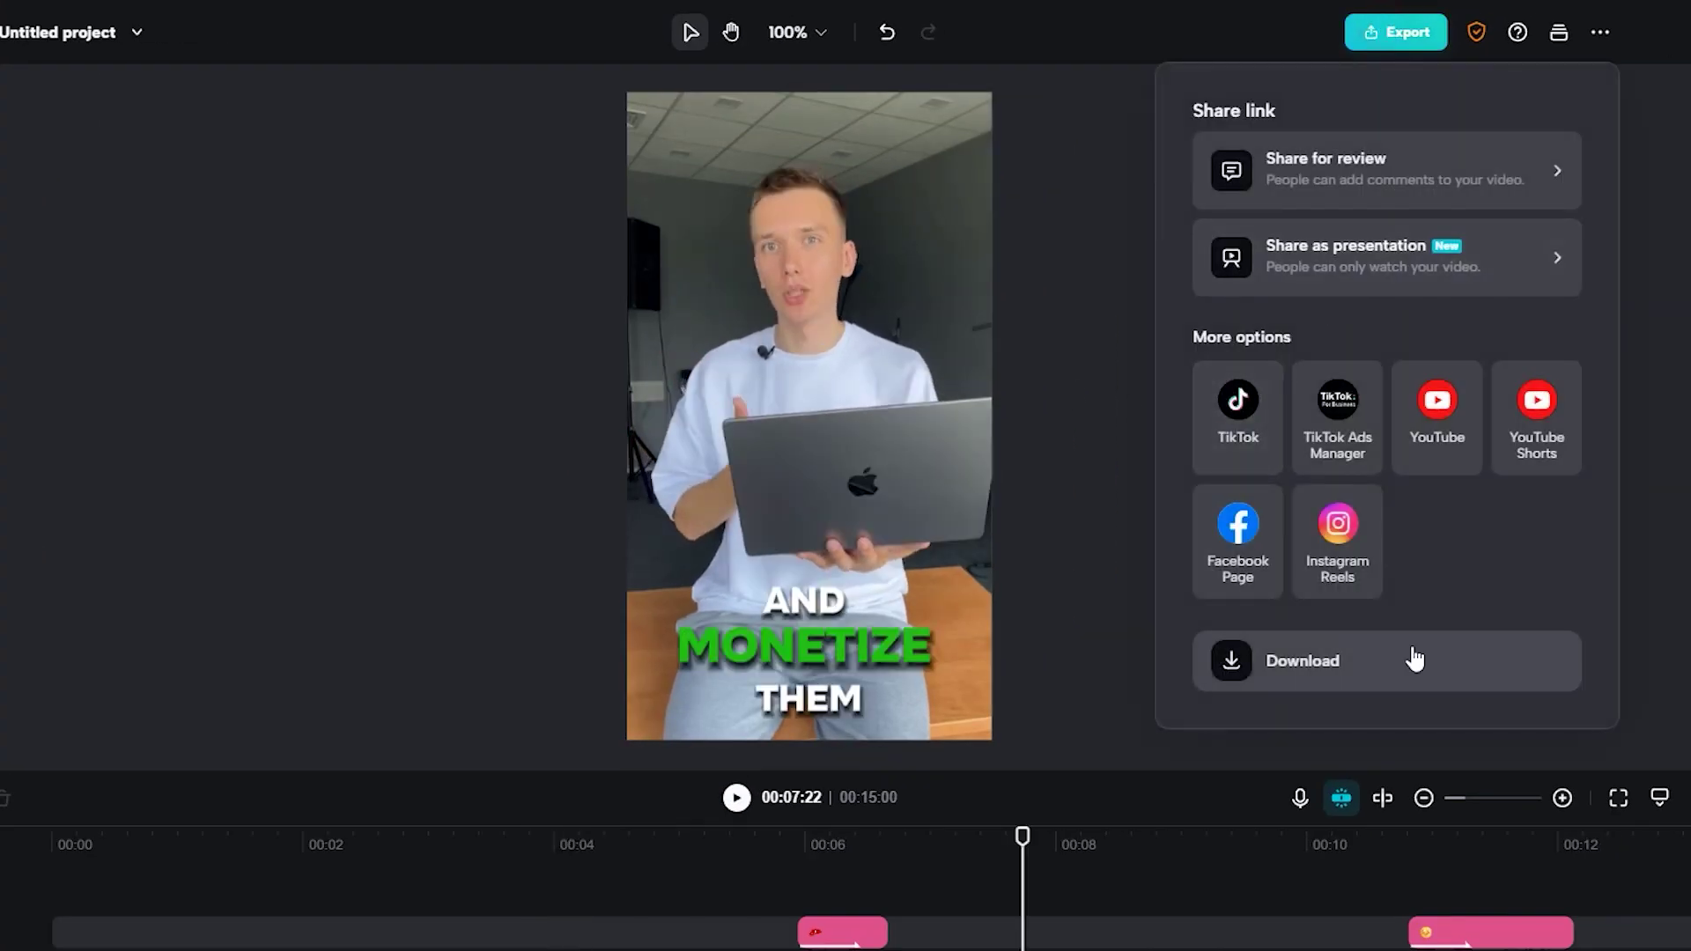
click(1414, 659)
click(1367, 196)
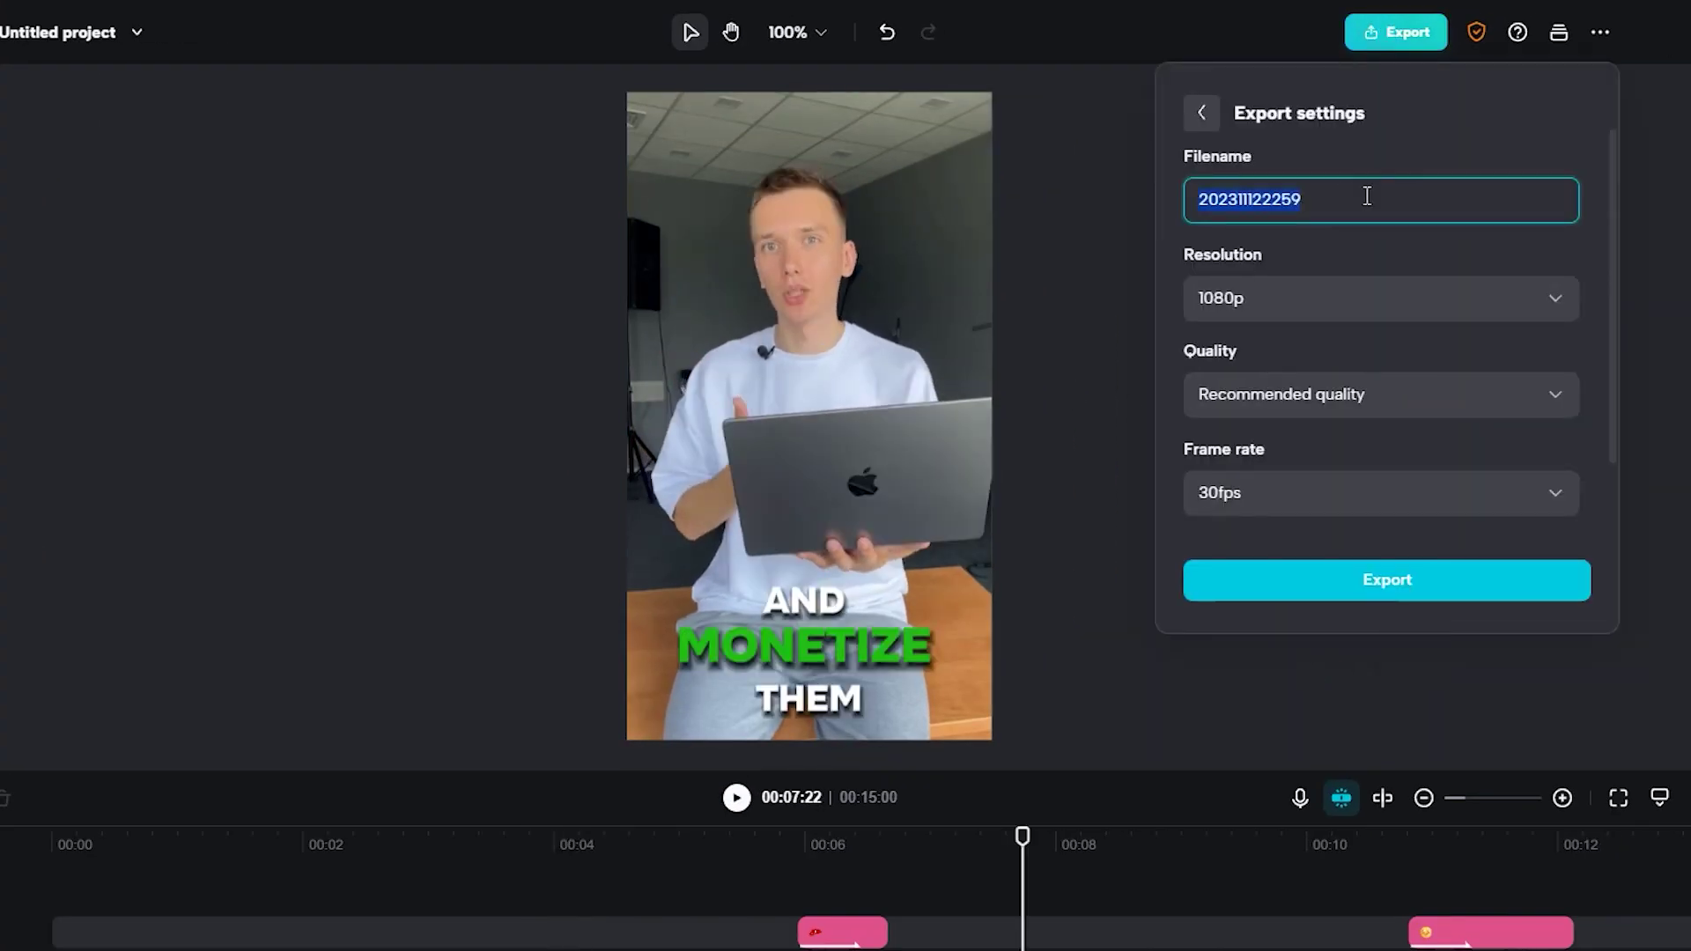
text(name for our video)
click(1352, 299)
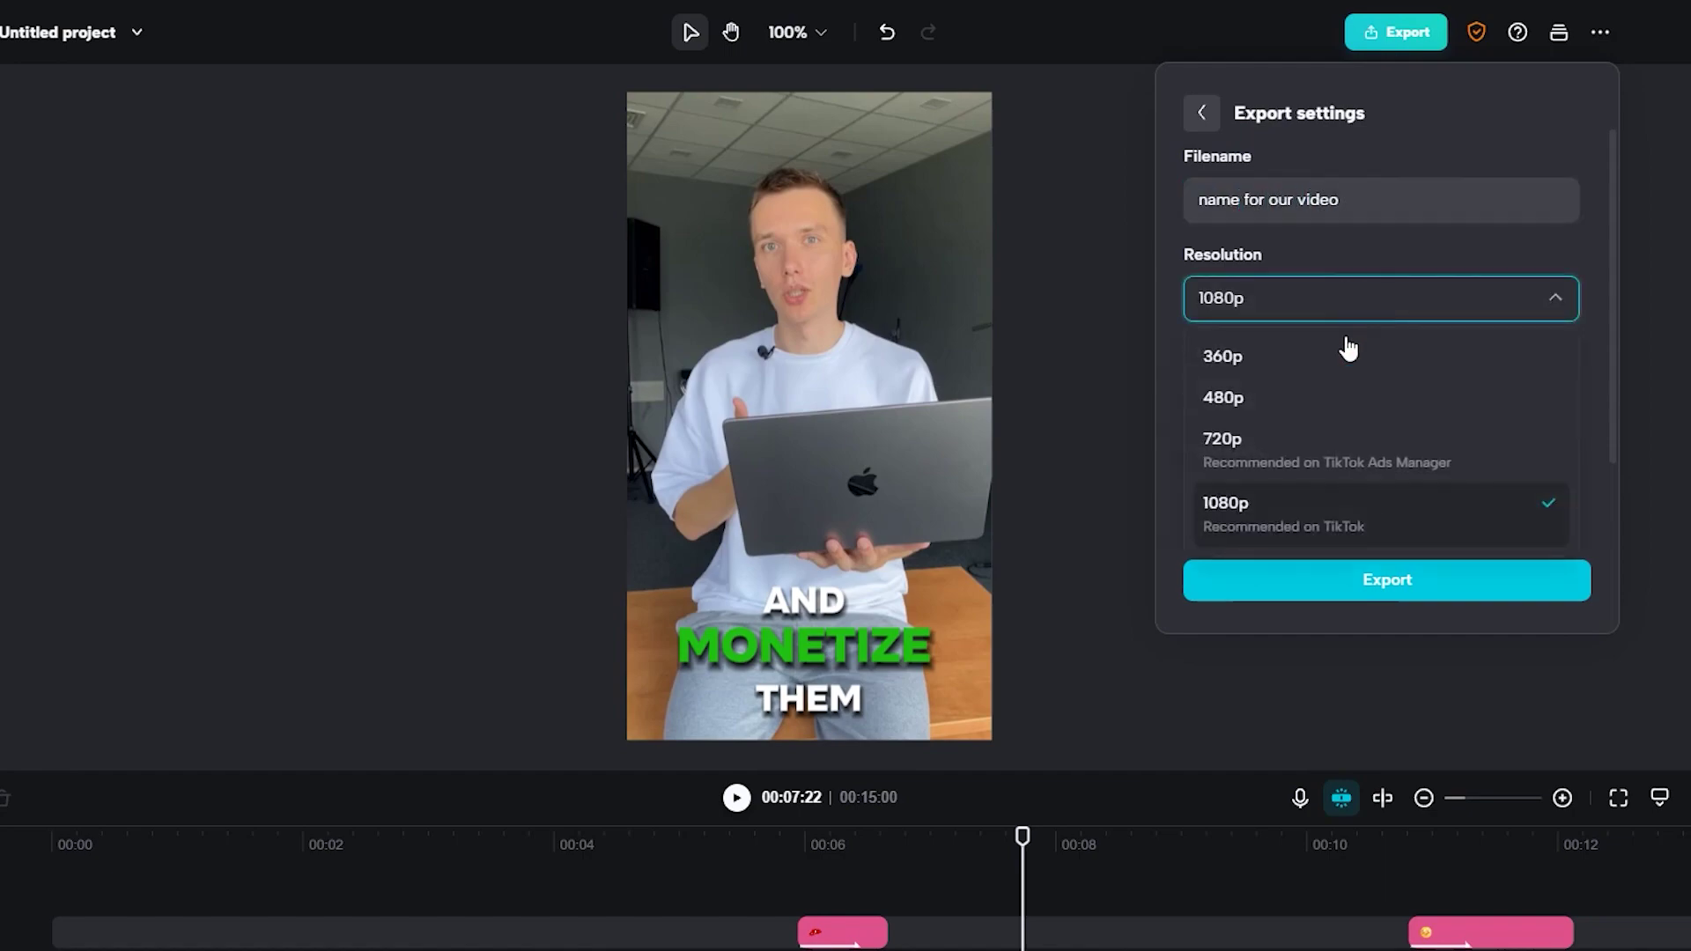